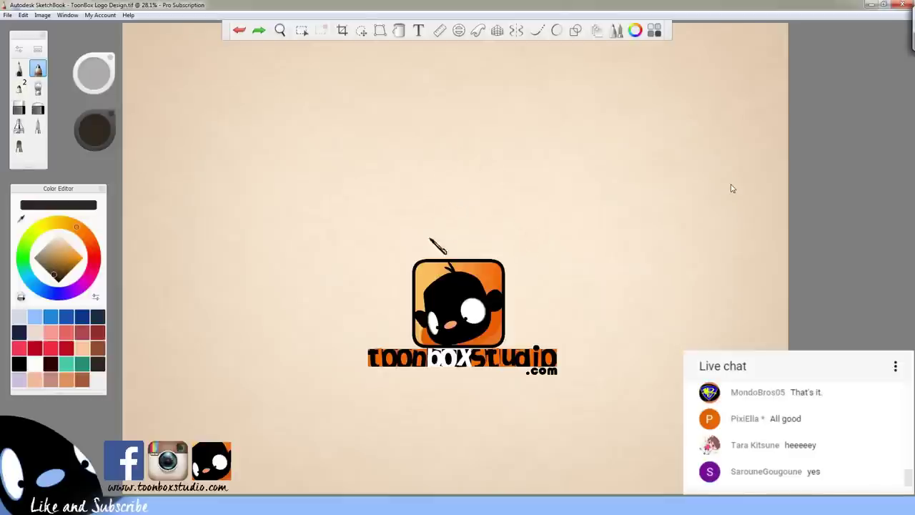
Sketch a seated character with a round head and raised hand on the logo box's upper-left edge and scale the sketch down slightly
mouse_move(439, 210)
mouse_down()
mouse_move(410, 215)
mouse_move(446, 211)
mouse_move(453, 194)
mouse_move(437, 174)
mouse_move(408, 194)
mouse_move(414, 216)
mouse_move(456, 223)
mouse_move(441, 221)
mouse_move(449, 262)
mouse_move(459, 240)
mouse_move(421, 243)
mouse_move(413, 277)
mouse_up()
drag(436, 246, 420, 268)
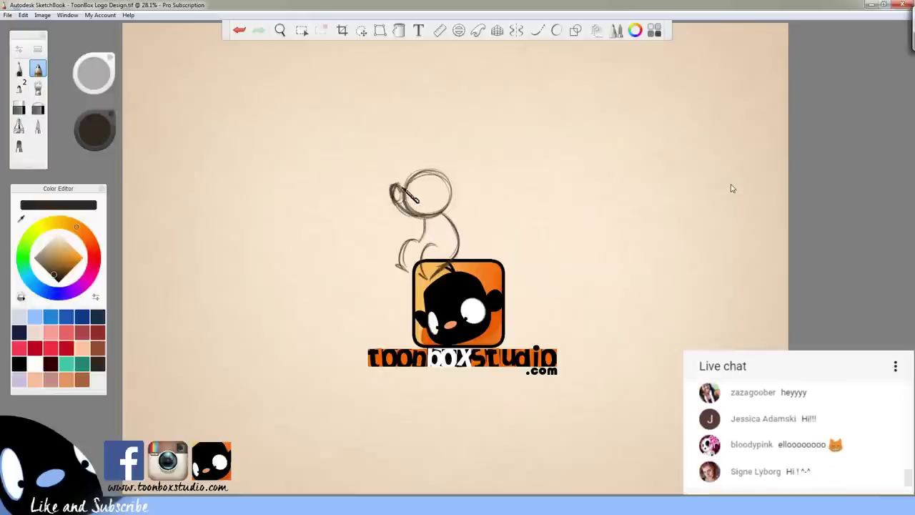
mouse_move(413, 175)
mouse_down()
mouse_move(453, 183)
mouse_move(444, 214)
mouse_up()
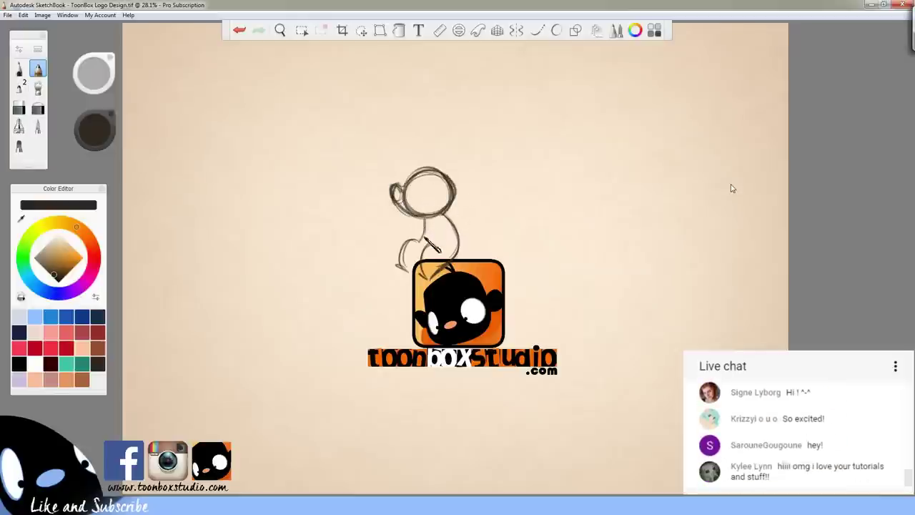
key(v)
drag(518, 292, 514, 342)
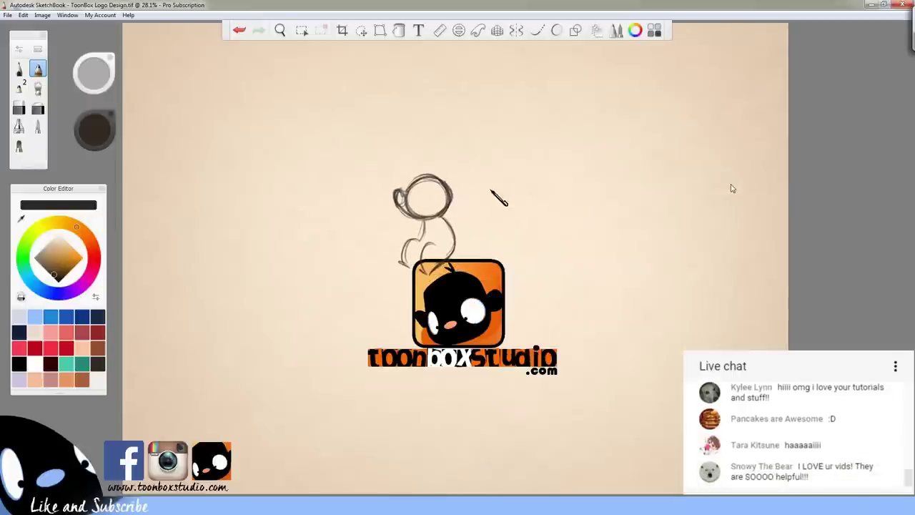
Sketch a second character seated back to back with the first on the box and a third one leaning towards the box's right side
mouse_move(501, 188)
mouse_down()
mouse_move(515, 196)
mouse_move(496, 187)
mouse_move(494, 222)
mouse_move(471, 257)
mouse_move(485, 260)
mouse_up()
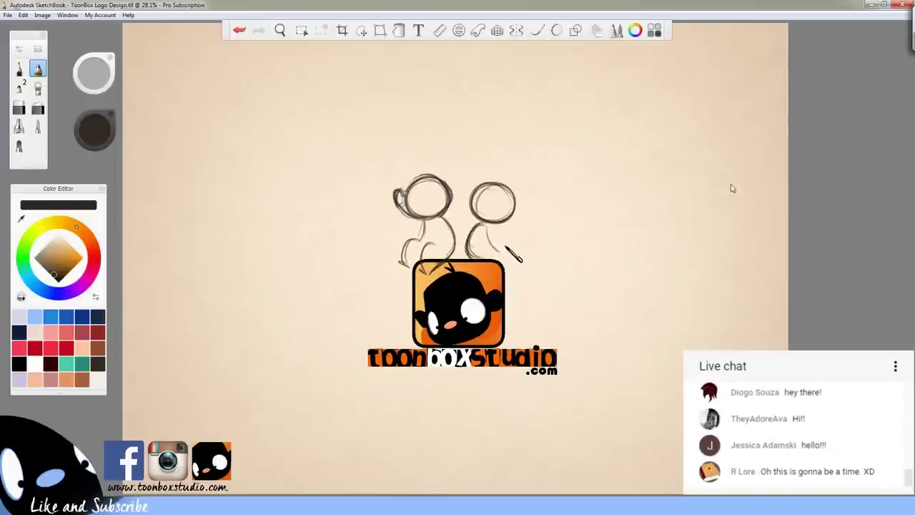
mouse_move(486, 225)
mouse_down()
mouse_move(510, 250)
mouse_move(512, 270)
mouse_up()
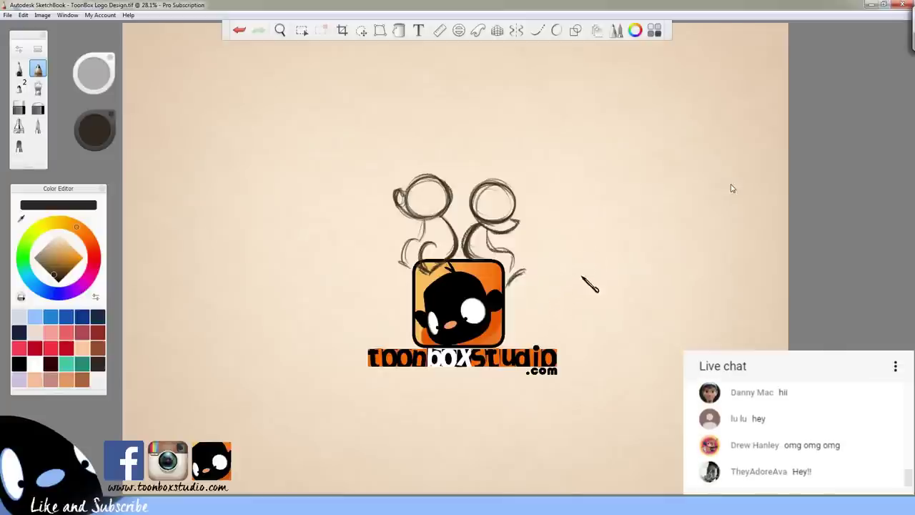
drag(552, 279, 583, 330)
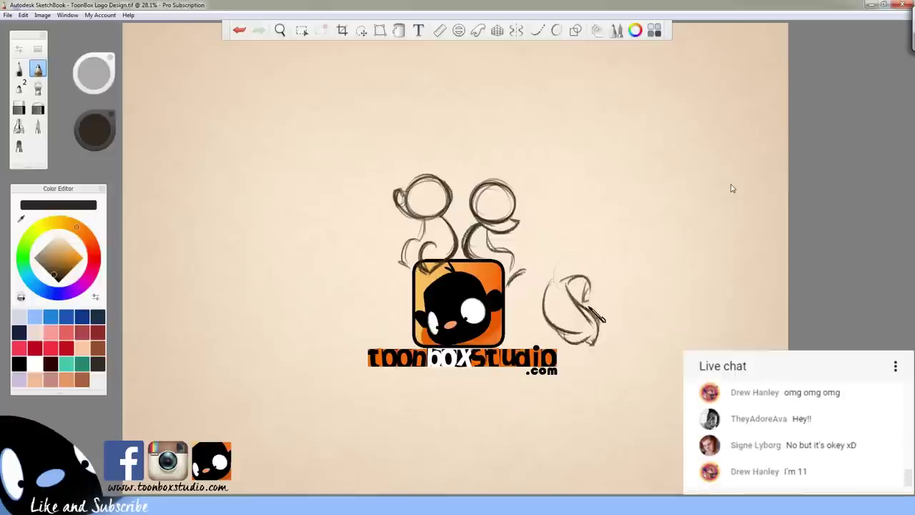
mouse_move(580, 251)
mouse_down()
mouse_move(576, 279)
mouse_move(547, 268)
mouse_move(544, 244)
mouse_move(560, 278)
mouse_move(550, 270)
mouse_move(592, 275)
mouse_up()
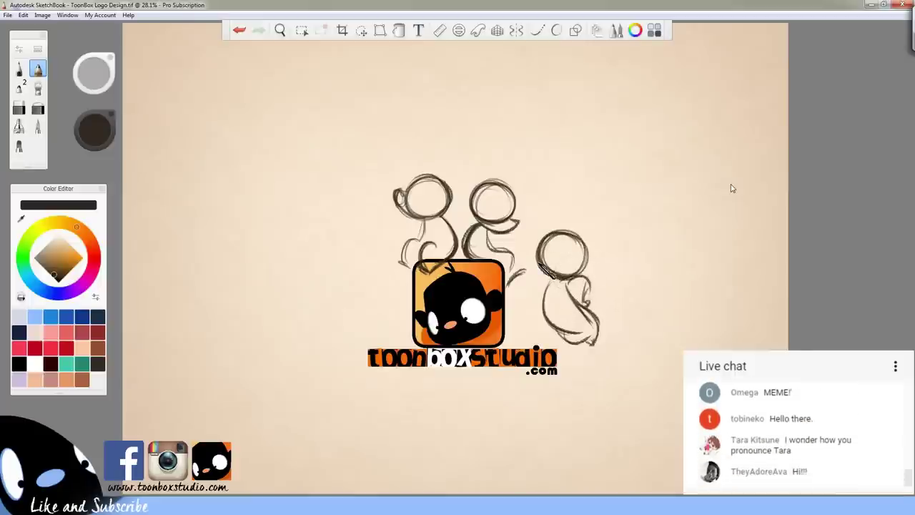
mouse_move(518, 286)
mouse_down()
mouse_move(558, 275)
mouse_move(545, 284)
mouse_move(576, 309)
mouse_move(562, 330)
mouse_up()
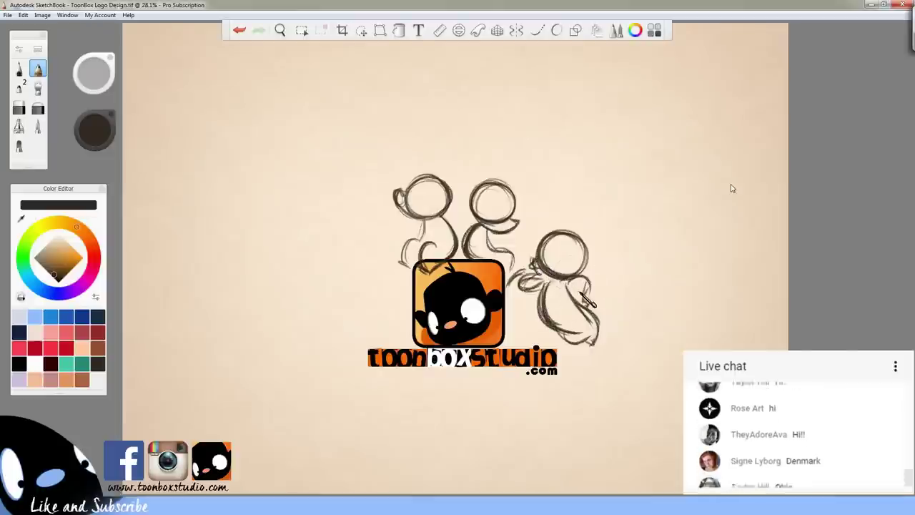
Lasso the third character and reposition it so its hands rest against the logo box's right side
click(361, 30)
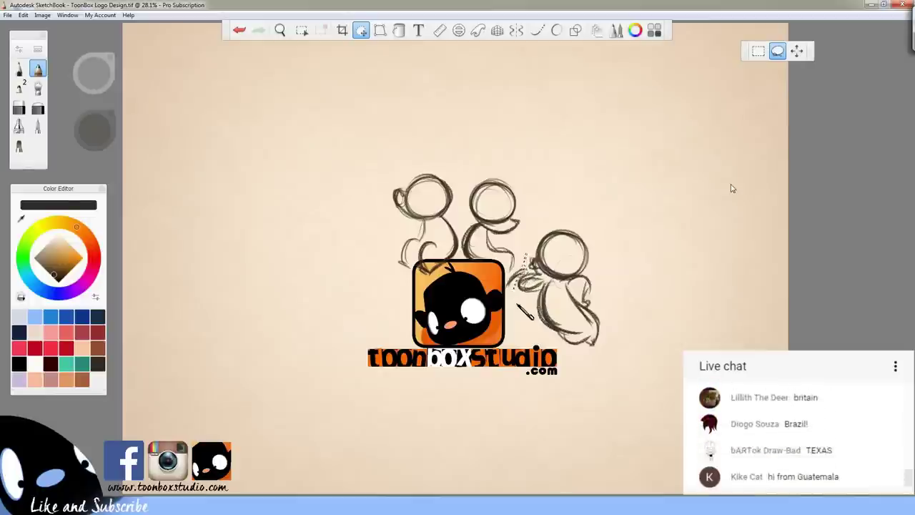
mouse_move(554, 206)
mouse_down()
mouse_move(607, 361)
mouse_move(533, 247)
mouse_up()
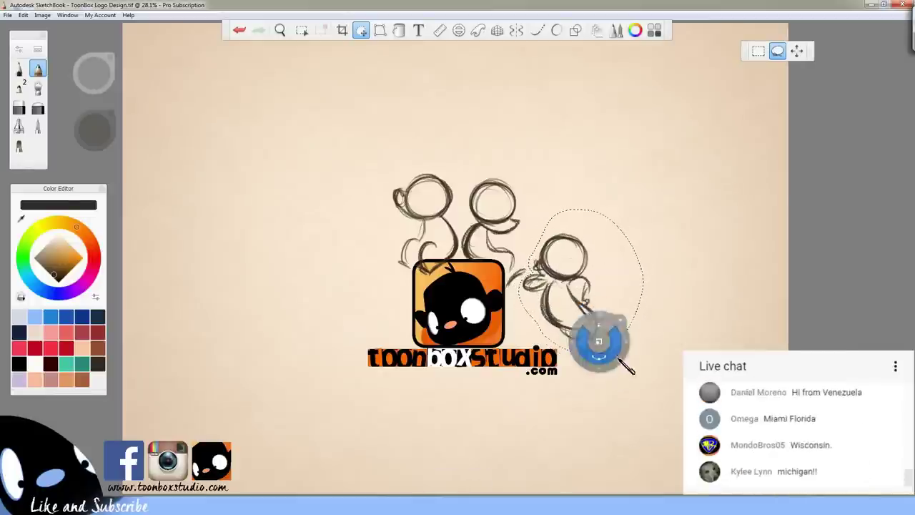
mouse_move(609, 364)
mouse_down()
mouse_move(615, 318)
mouse_move(633, 398)
mouse_move(633, 415)
mouse_move(623, 410)
mouse_up()
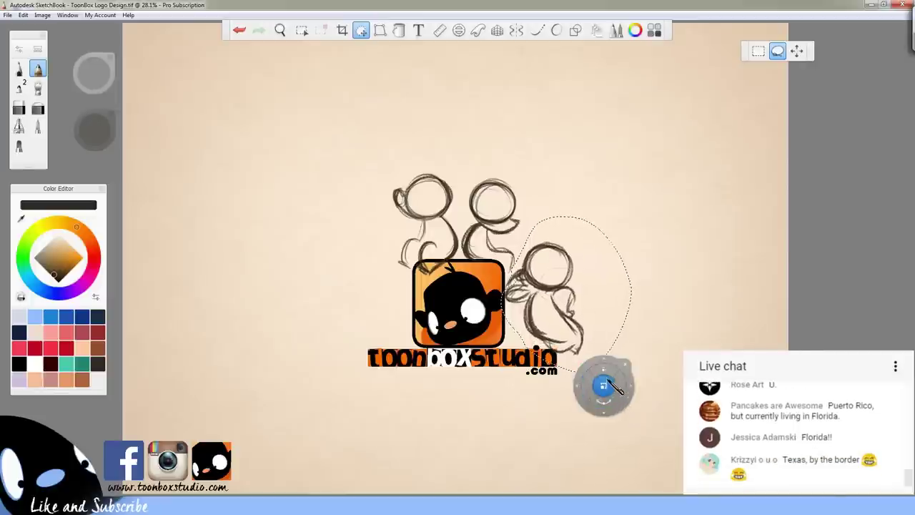
drag(537, 291, 608, 369)
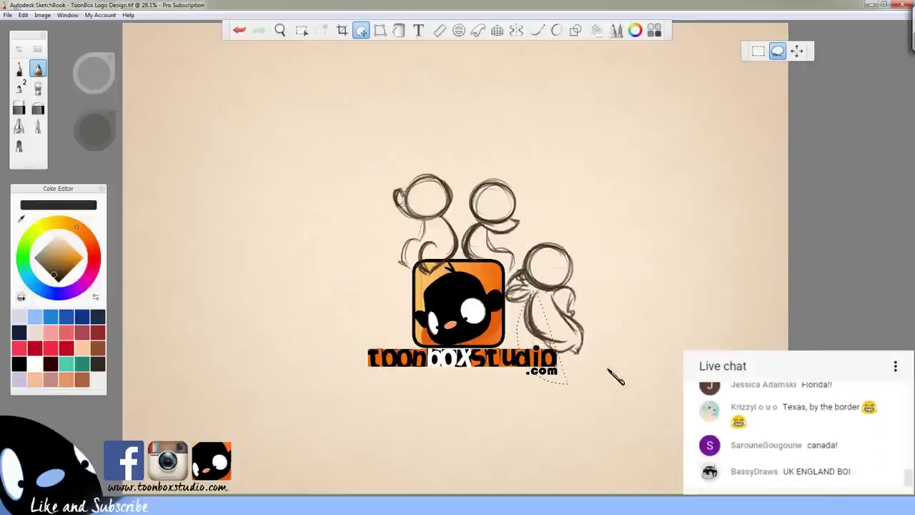
drag(578, 289, 550, 291)
drag(570, 358, 580, 397)
mouse_move(519, 258)
mouse_down()
mouse_move(505, 310)
mouse_move(585, 379)
mouse_up()
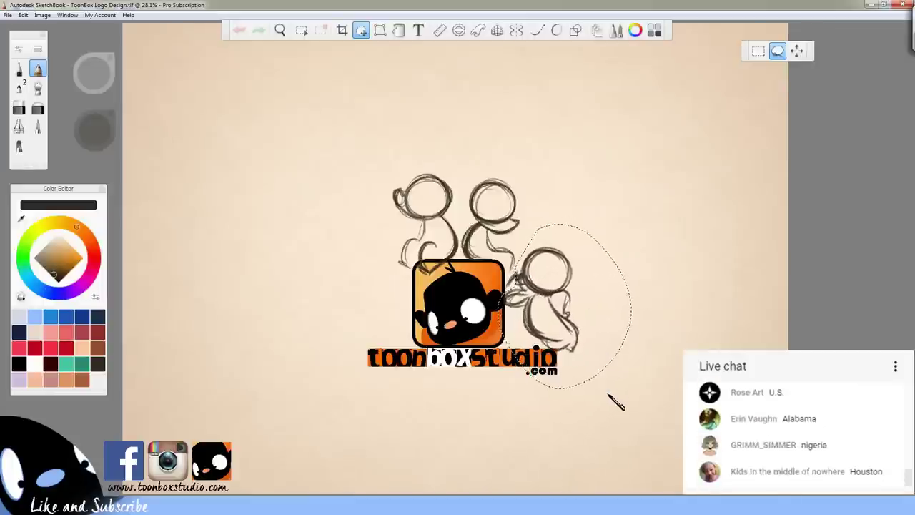
click(613, 385)
click(616, 399)
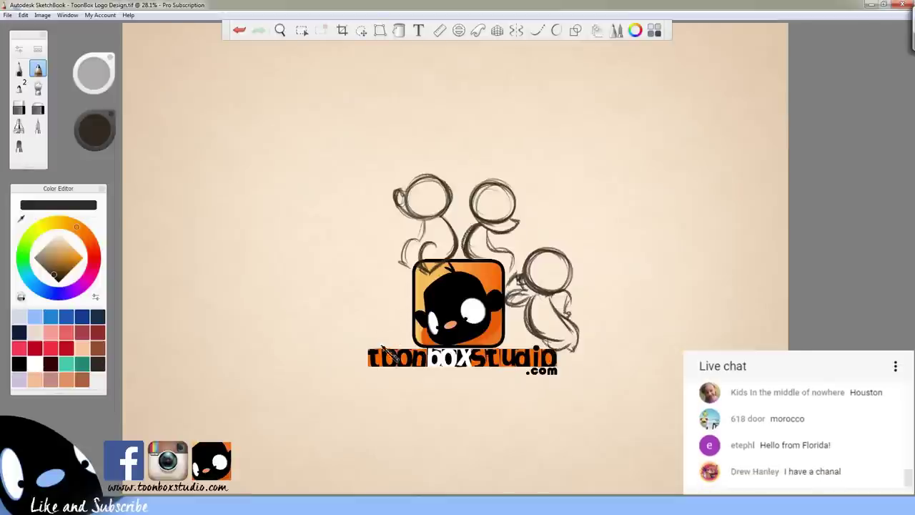
Sketch a fourth character with a round head and curved body sitting against the logo box's left side
drag(355, 326, 379, 346)
mouse_move(408, 301)
mouse_down()
mouse_move(380, 346)
mouse_move(408, 322)
mouse_move(397, 303)
mouse_up()
mouse_move(398, 270)
mouse_down()
mouse_move(378, 292)
mouse_move(410, 293)
mouse_move(393, 270)
mouse_move(411, 279)
mouse_up()
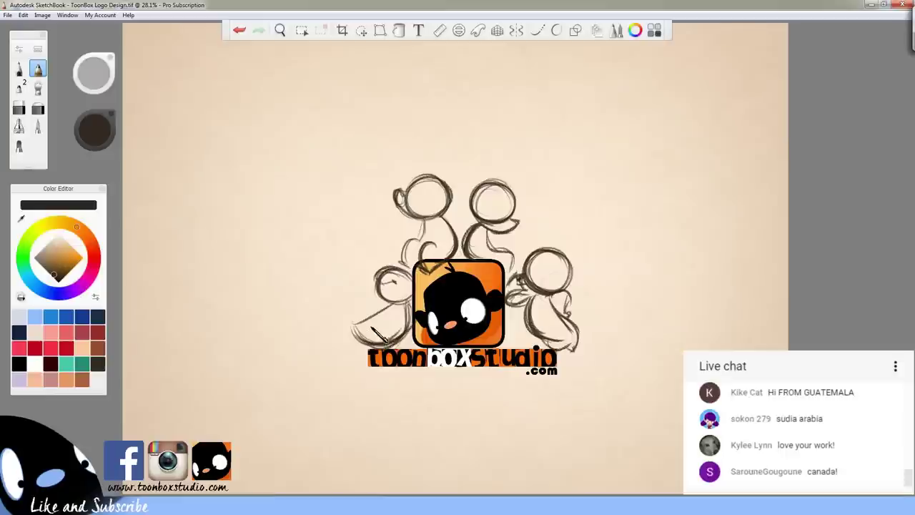
drag(363, 316, 355, 345)
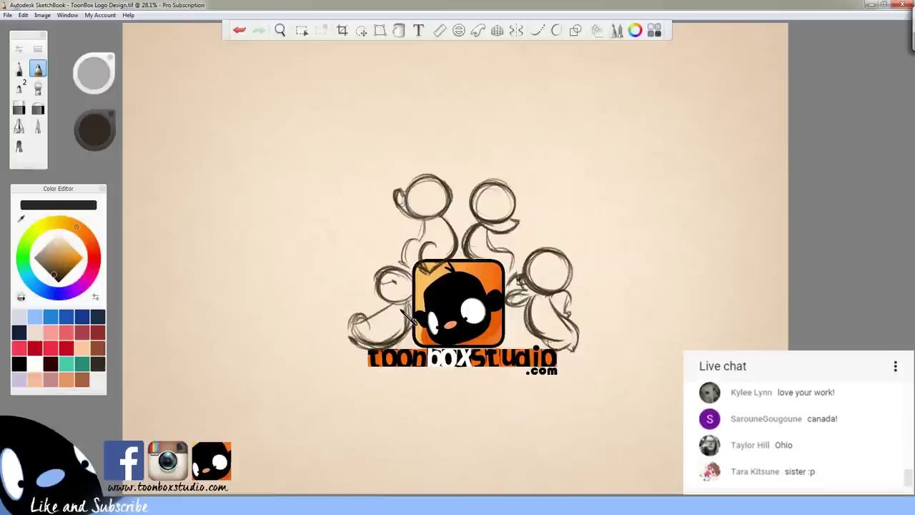
On Layer3, select the toonboxstudio.com wordmark with a rectangular selection, enlarge it to span beneath the side characters, and deselect it
key(space)
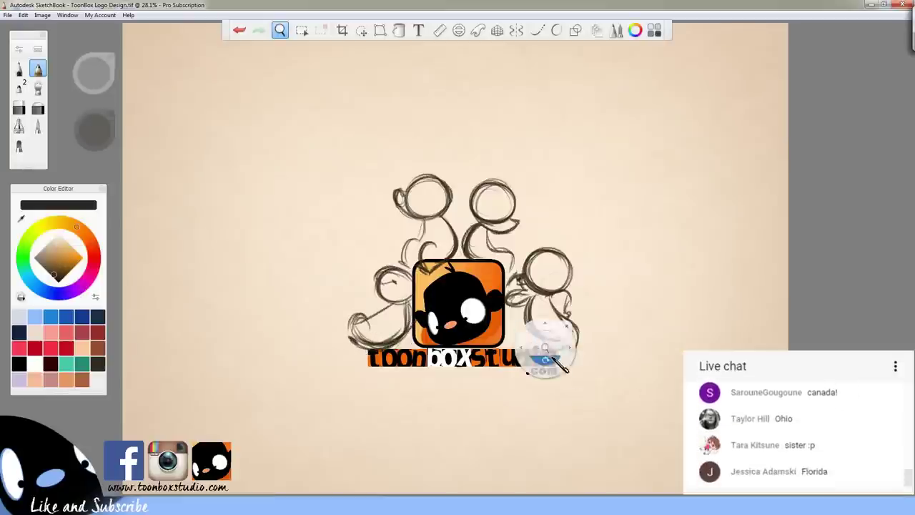
mouse_move(549, 349)
mouse_down()
mouse_move(582, 360)
mouse_move(609, 395)
mouse_move(599, 378)
mouse_move(595, 386)
mouse_up()
key(space)
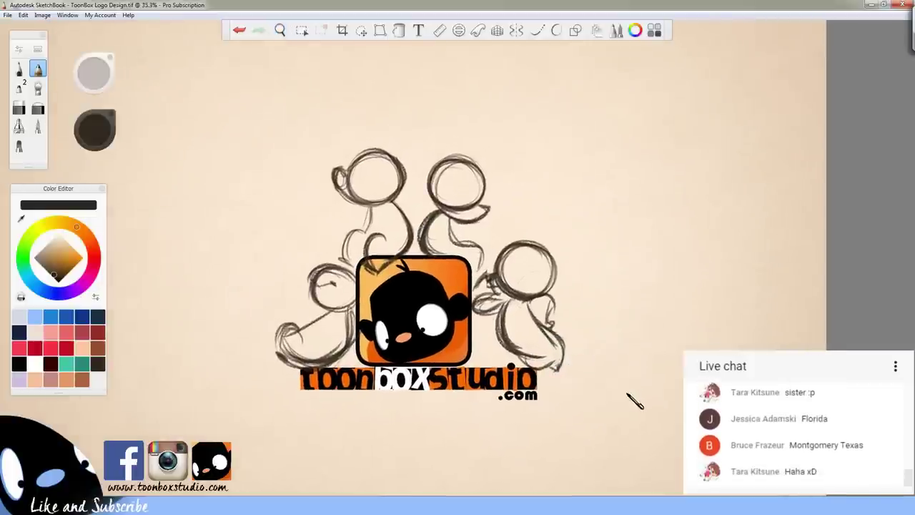
key(4)
click(830, 140)
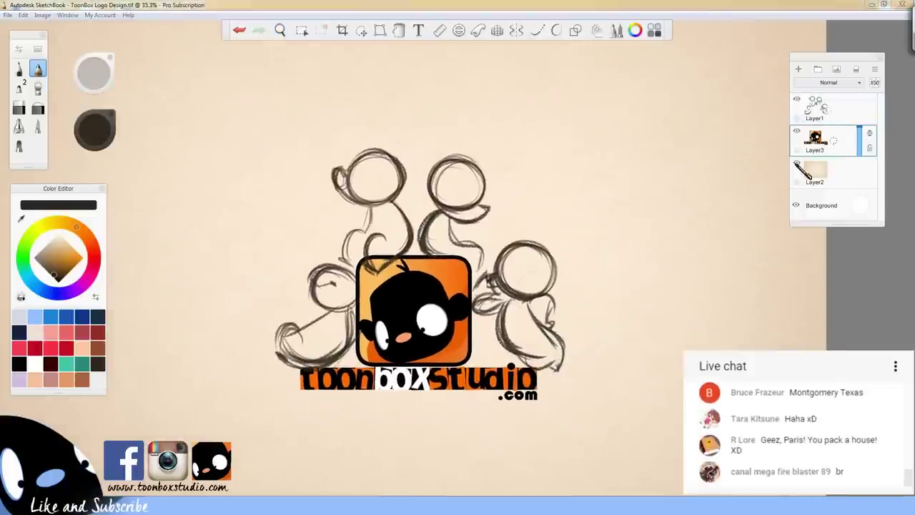
click(361, 30)
mouse_move(261, 437)
mouse_down()
mouse_move(558, 409)
mouse_move(598, 367)
mouse_move(593, 383)
mouse_move(600, 384)
mouse_up()
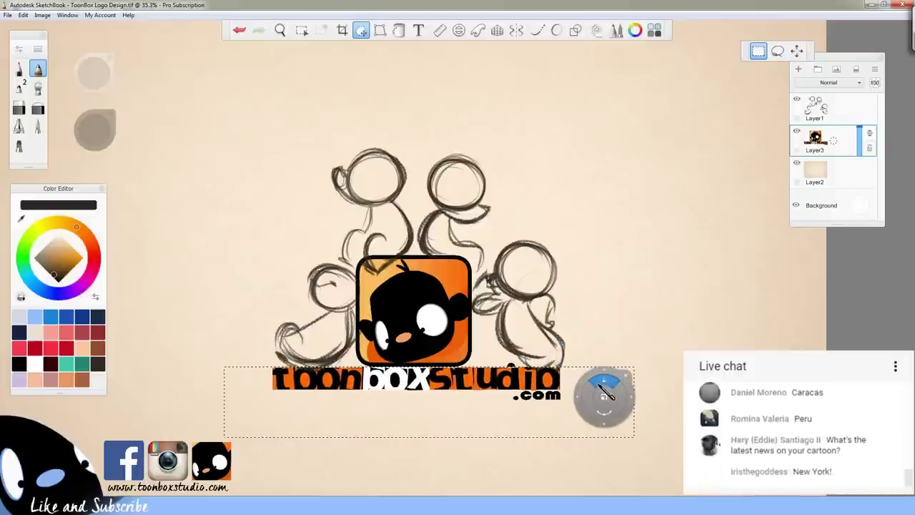
drag(630, 444, 632, 447)
key(ctrl+d)
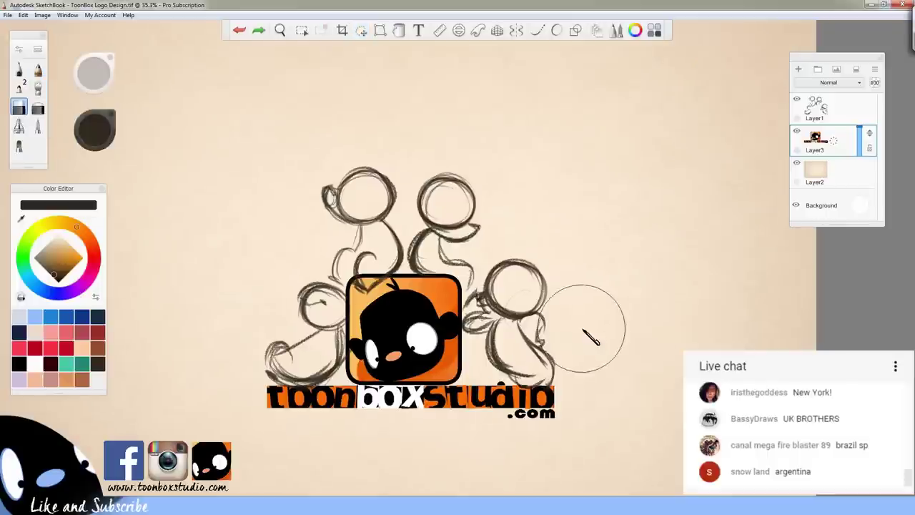
mouse_move(627, 321)
mouse_down()
mouse_move(493, 393)
mouse_move(510, 370)
mouse_move(507, 391)
mouse_up()
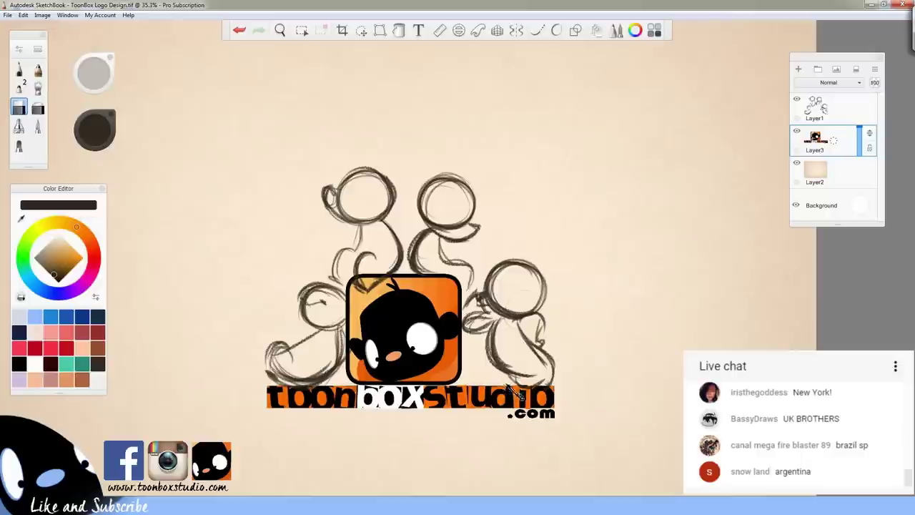
key(e)
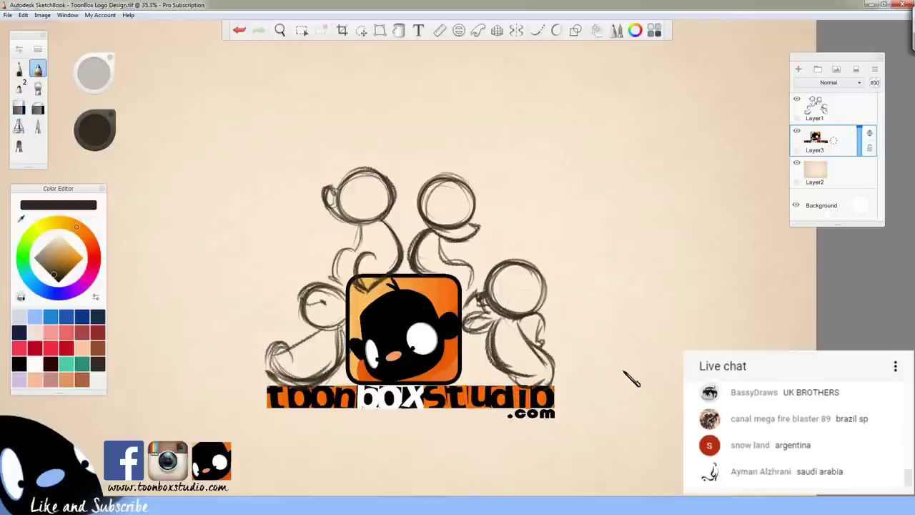
On Layer1, sketch a tall pointed shape over the right-side character's head and two small ears on the upper-left character's head
key(space)
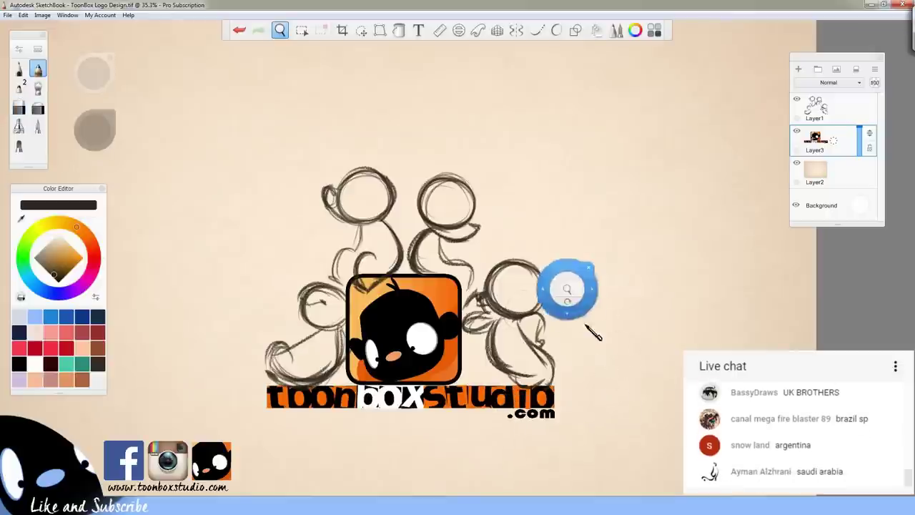
drag(565, 293, 643, 327)
click(835, 104)
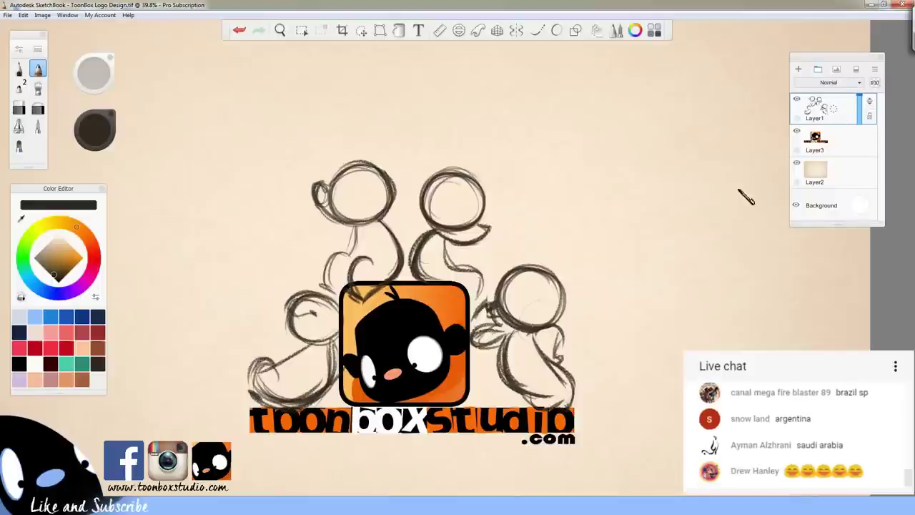
key(space)
drag(450, 278, 612, 348)
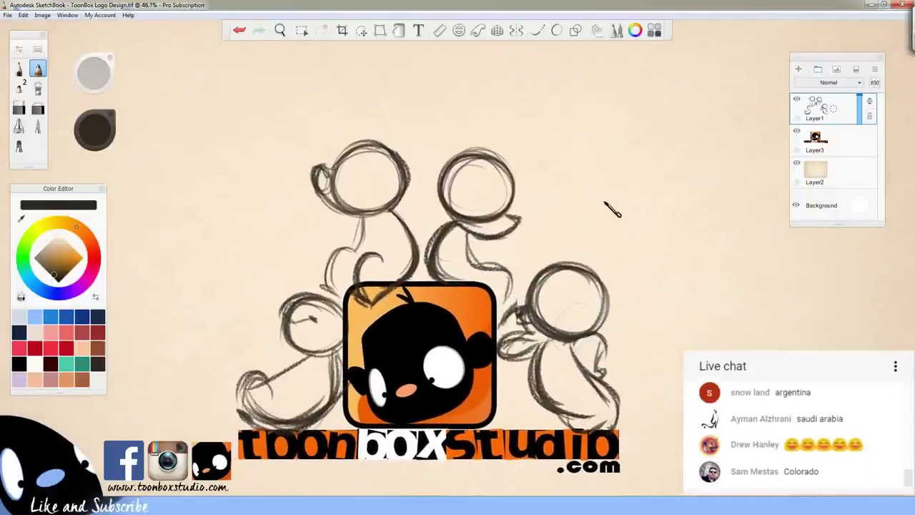
mouse_move(536, 279)
mouse_down()
mouse_move(592, 224)
mouse_move(541, 275)
mouse_move(564, 268)
mouse_move(591, 220)
mouse_move(611, 287)
mouse_move(608, 315)
mouse_up()
mouse_move(392, 152)
mouse_down()
mouse_move(375, 129)
mouse_move(413, 161)
mouse_move(399, 141)
mouse_move(409, 180)
mouse_move(405, 160)
mouse_up()
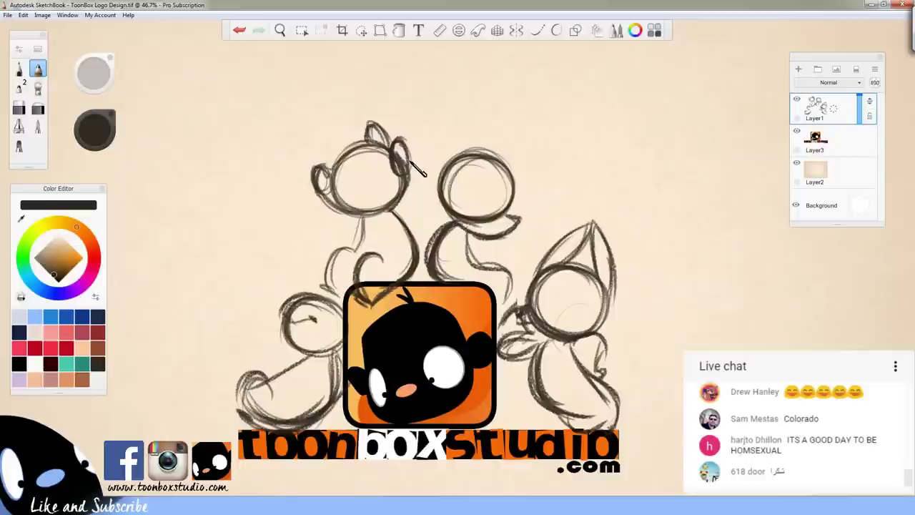
Lasso the head of the character on the box's upper right, tilt it downward and shift it slightly, and clear the selection
click(362, 31)
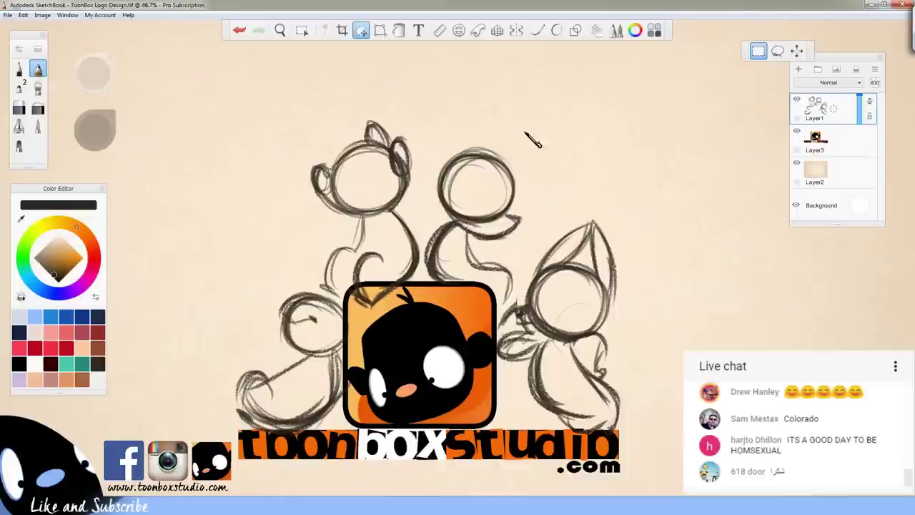
mouse_move(463, 228)
mouse_down()
mouse_move(552, 166)
mouse_move(473, 131)
mouse_up()
drag(579, 290, 600, 360)
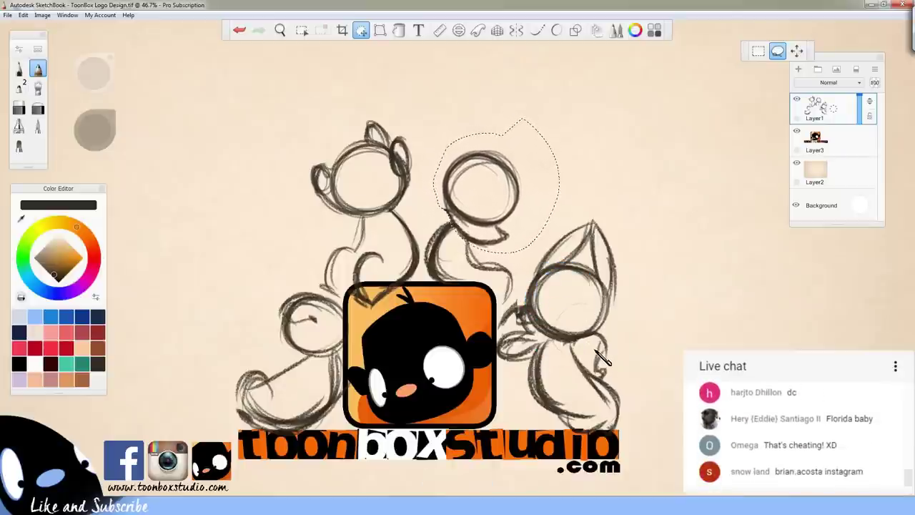
drag(603, 359, 592, 330)
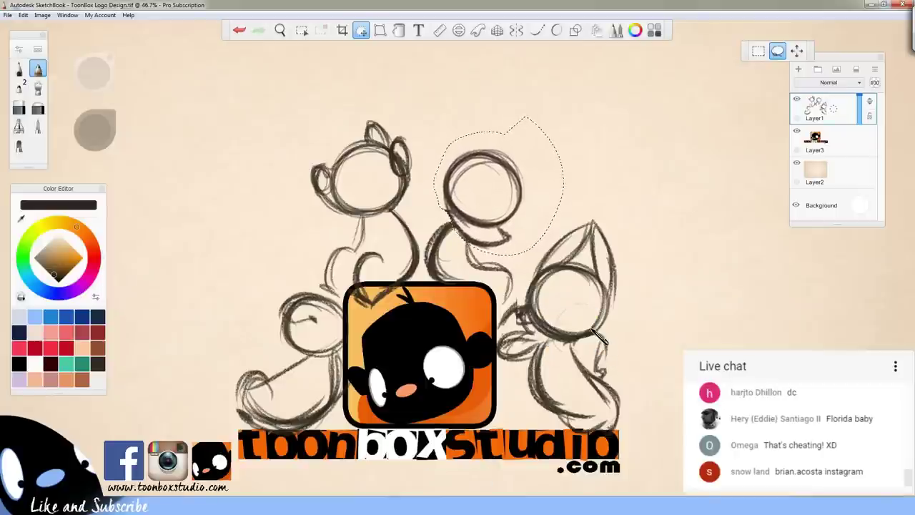
key(Escape)
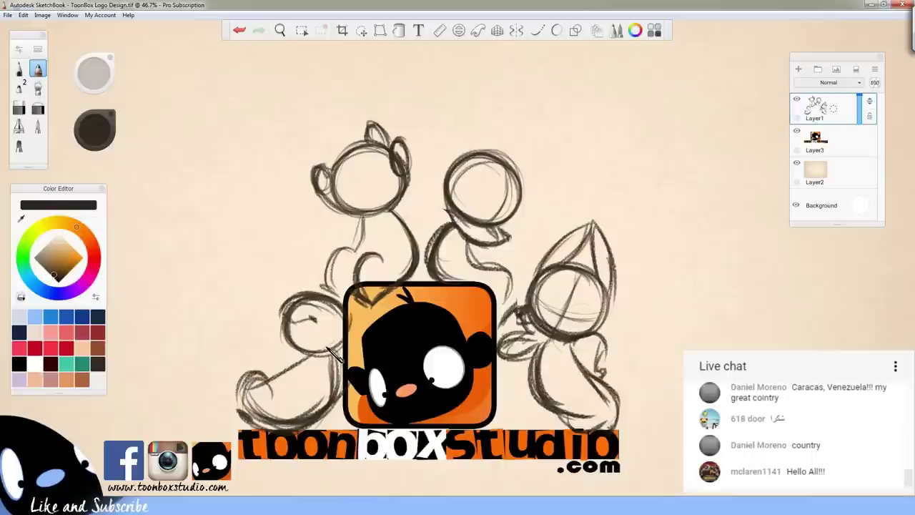
Fade the upper-left character's head and body lines with the soft eraser and switch back to the pencil
click(38, 108)
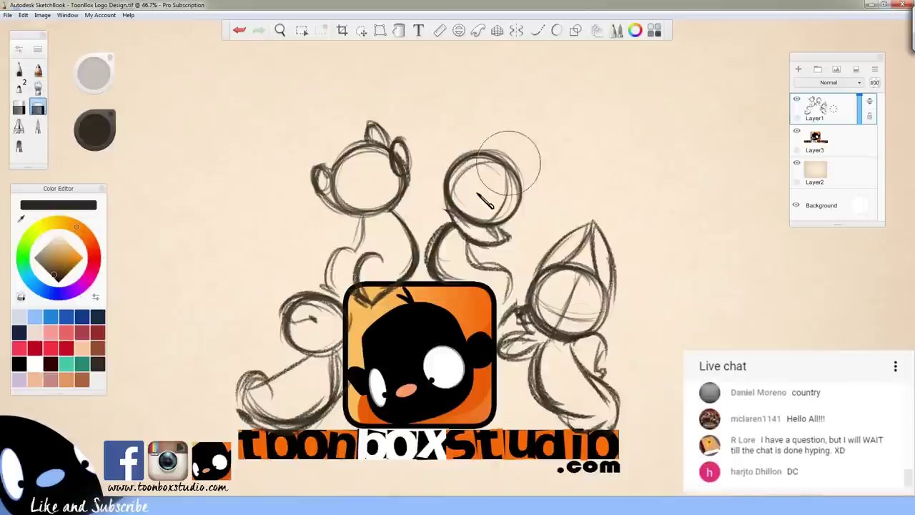
click(8, 15)
click(33, 72)
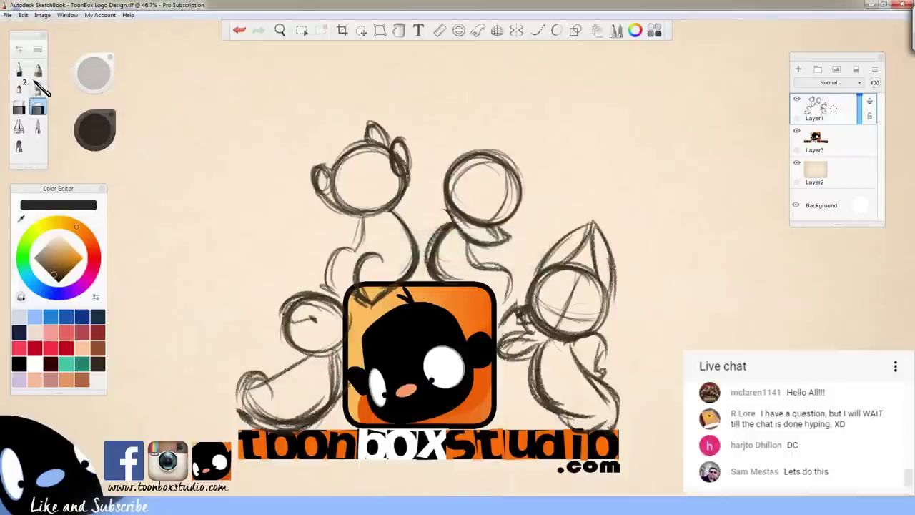
mouse_move(343, 158)
mouse_down()
mouse_move(340, 188)
mouse_move(397, 179)
mouse_move(395, 225)
mouse_move(262, 313)
mouse_move(399, 242)
mouse_move(279, 315)
mouse_up()
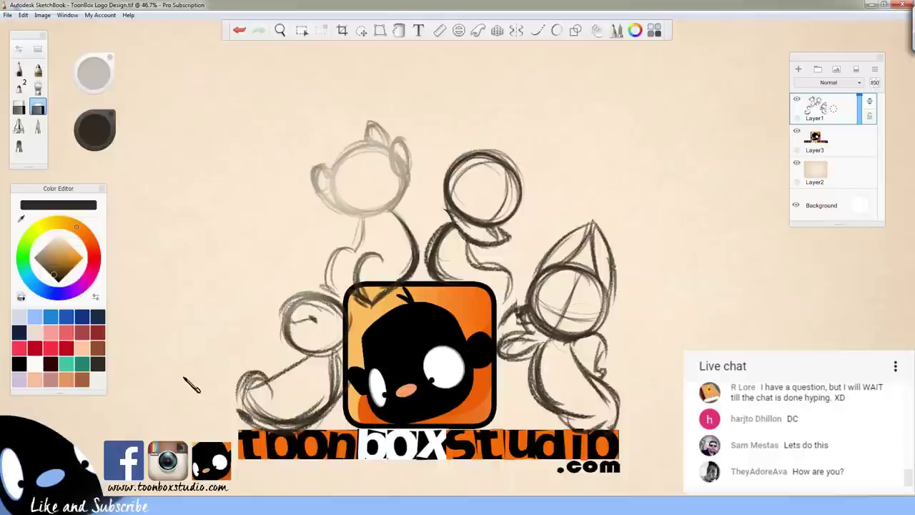
mouse_move(372, 243)
mouse_down()
mouse_move(377, 324)
mouse_move(385, 258)
mouse_move(393, 293)
mouse_move(397, 269)
mouse_move(366, 269)
mouse_move(394, 136)
mouse_move(405, 203)
mouse_move(429, 236)
mouse_up()
key(s)
key(space)
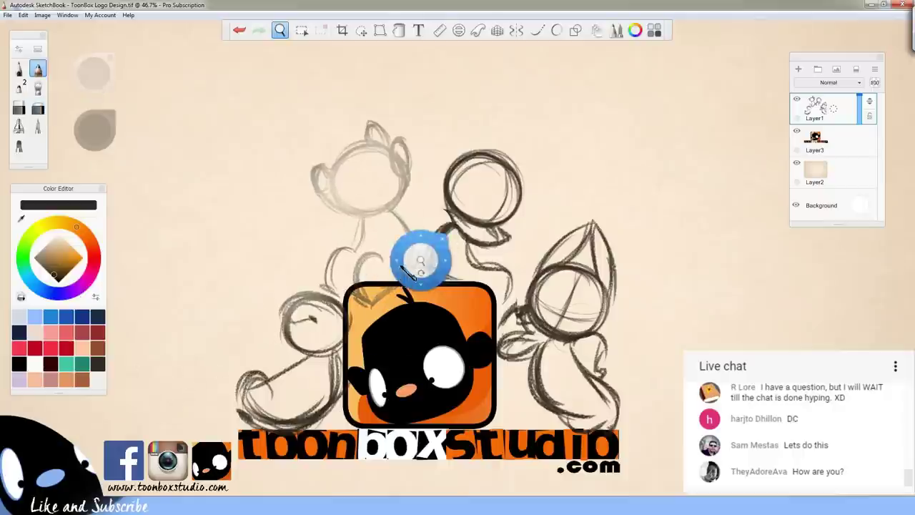
Outline the upper-left character's head in dark pencil over the faded sketch, including an upturned snout
drag(421, 260, 551, 300)
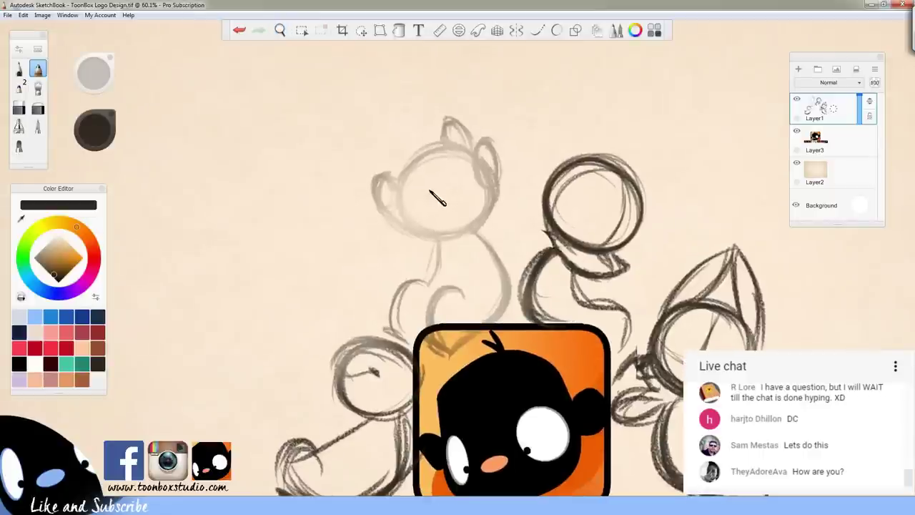
mouse_move(471, 154)
mouse_down()
mouse_move(424, 151)
mouse_move(406, 176)
mouse_up()
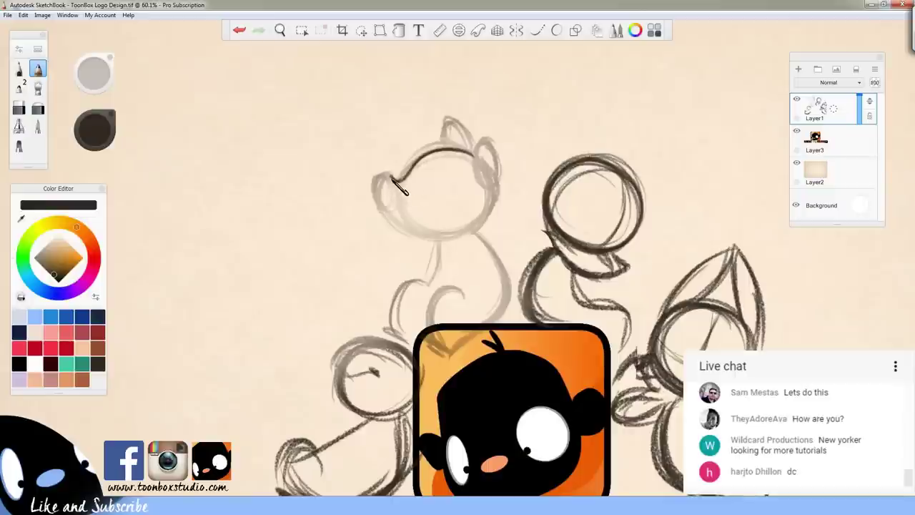
mouse_move(392, 180)
mouse_down()
mouse_move(395, 210)
mouse_move(385, 184)
mouse_move(396, 210)
mouse_move(382, 191)
mouse_move(414, 193)
mouse_move(393, 226)
mouse_move(423, 234)
mouse_move(393, 214)
mouse_move(450, 239)
mouse_move(398, 220)
mouse_move(465, 232)
mouse_move(429, 236)
mouse_move(473, 227)
mouse_move(444, 241)
mouse_move(481, 228)
mouse_up()
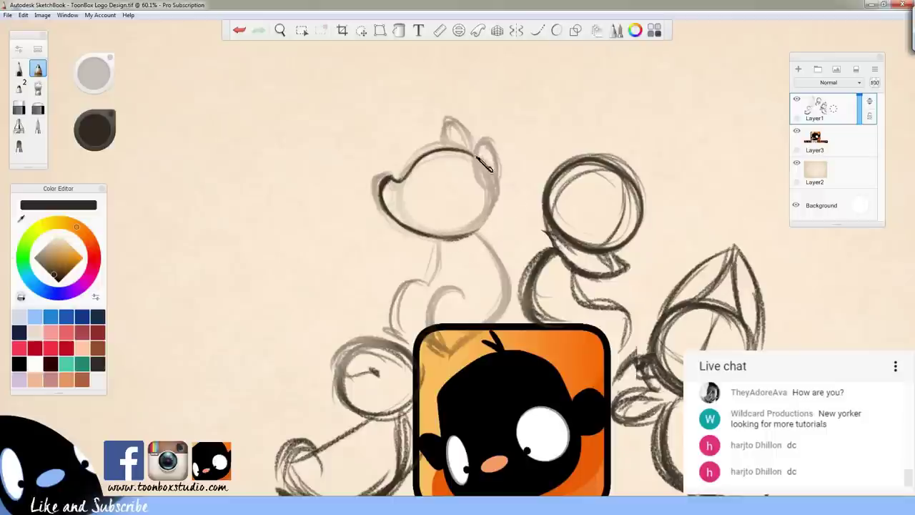
mouse_move(465, 151)
mouse_down()
mouse_move(497, 192)
mouse_move(494, 179)
mouse_move(487, 168)
mouse_move(482, 225)
mouse_up()
drag(498, 194, 498, 212)
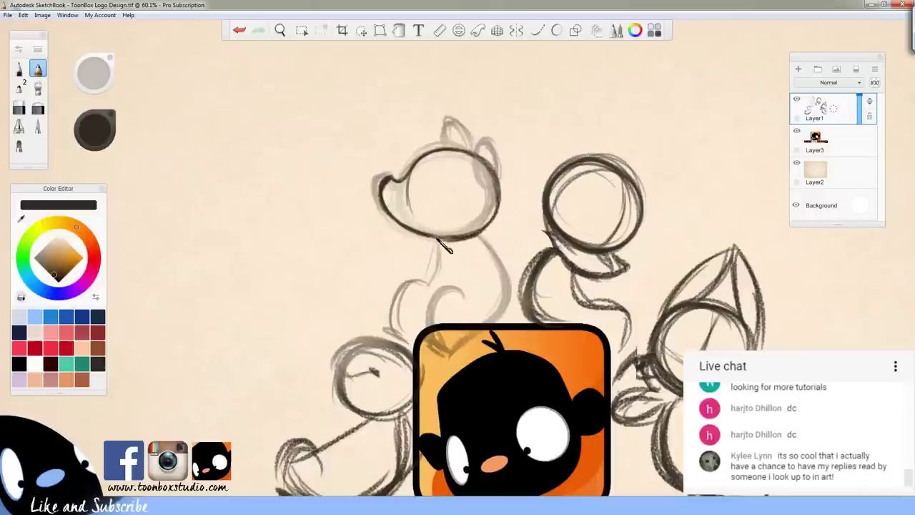
Erase the upper-left character's snout outline and redraw it shorter, closing the muzzle and jaw into the round head
mouse_move(413, 170)
mouse_down()
mouse_move(408, 203)
mouse_move(428, 232)
mouse_move(409, 185)
mouse_move(392, 208)
mouse_move(404, 218)
mouse_move(421, 210)
mouse_up()
key(e)
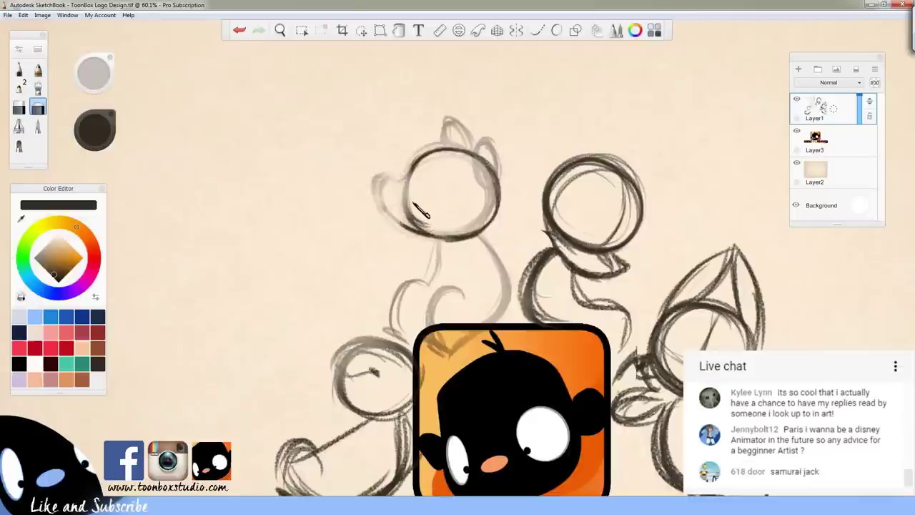
key(e)
mouse_move(431, 154)
mouse_down()
mouse_move(393, 190)
mouse_move(402, 210)
mouse_move(391, 203)
mouse_move(425, 234)
mouse_up()
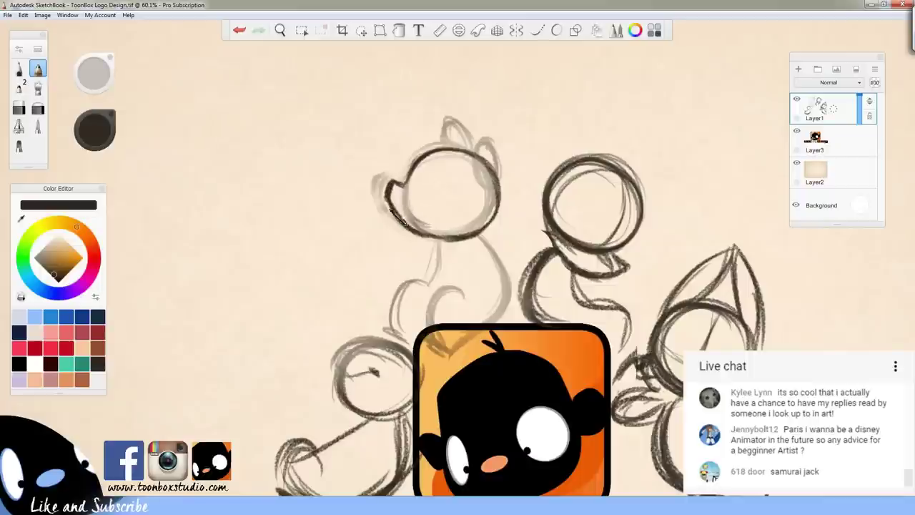
mouse_move(392, 208)
mouse_down()
mouse_move(423, 239)
mouse_move(486, 219)
mouse_up()
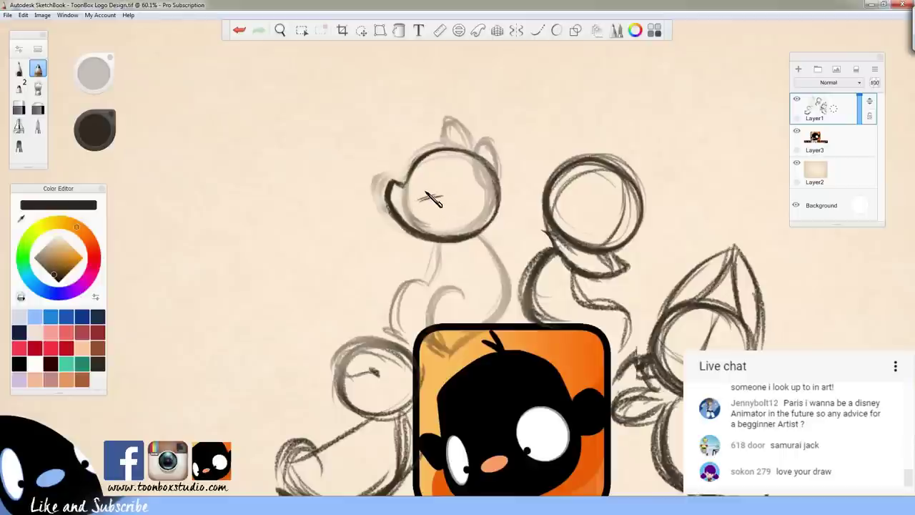
Draw the upper-left character's closed eye, eyebrow, smiling mouth, two ears and nose in dark pencil
mouse_move(419, 190)
mouse_down()
mouse_move(437, 207)
mouse_move(432, 190)
mouse_up()
drag(432, 166, 444, 173)
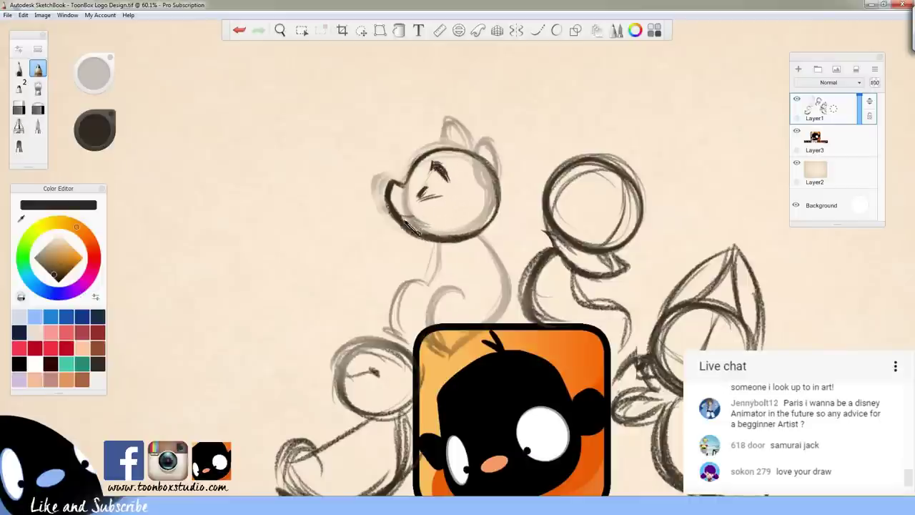
drag(404, 218, 430, 215)
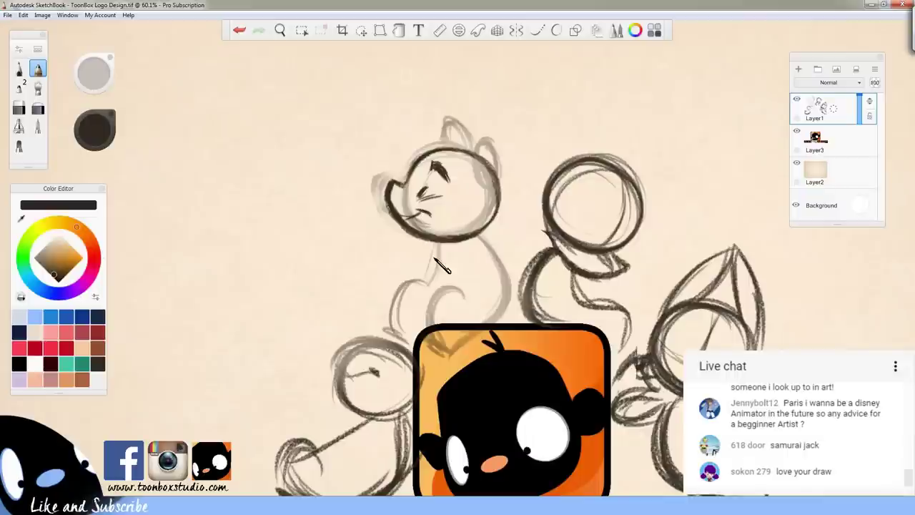
mouse_move(450, 130)
mouse_down()
mouse_move(483, 172)
mouse_move(476, 147)
mouse_move(498, 166)
mouse_up()
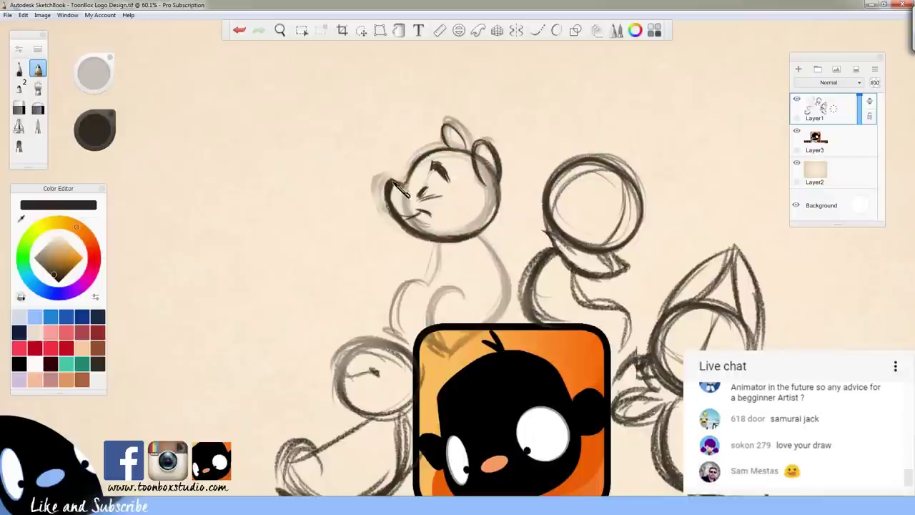
drag(393, 182, 387, 194)
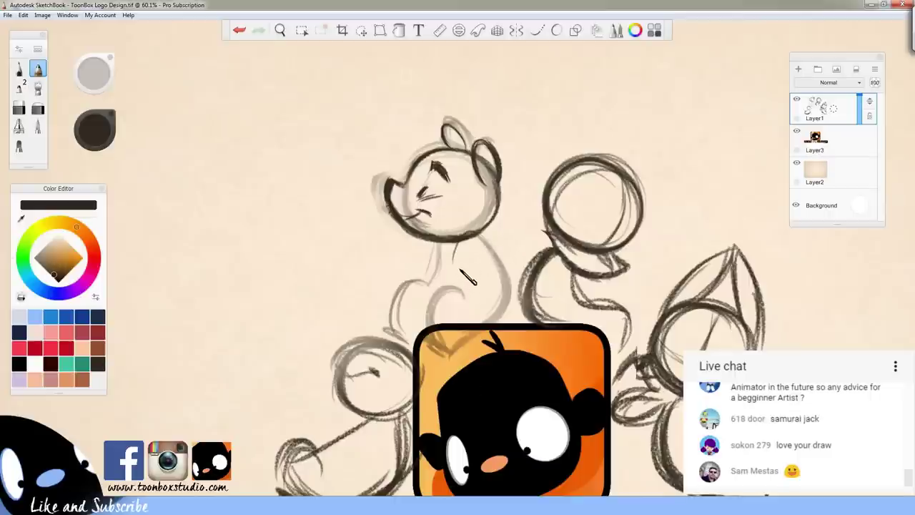
Draw the upper-left character's arms, back, bent legs and feet in dark pencil, seated on the box's upper edge
drag(480, 268, 470, 289)
drag(455, 248, 429, 301)
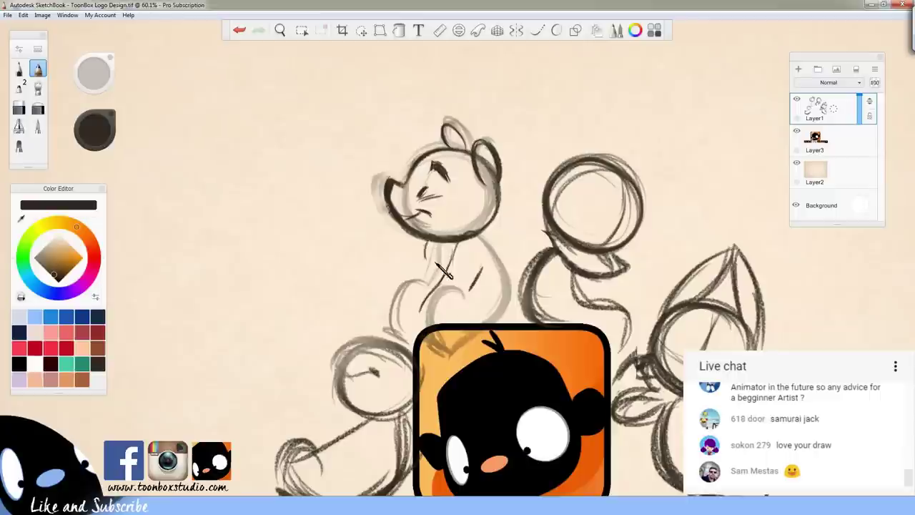
drag(426, 242, 419, 310)
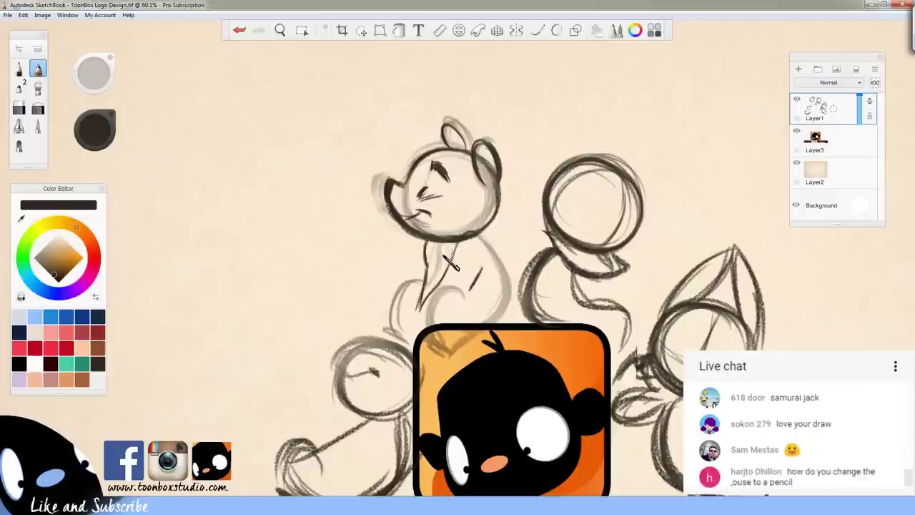
mouse_move(438, 245)
mouse_down()
mouse_move(430, 285)
mouse_move(480, 298)
mouse_move(430, 310)
mouse_move(441, 347)
mouse_up()
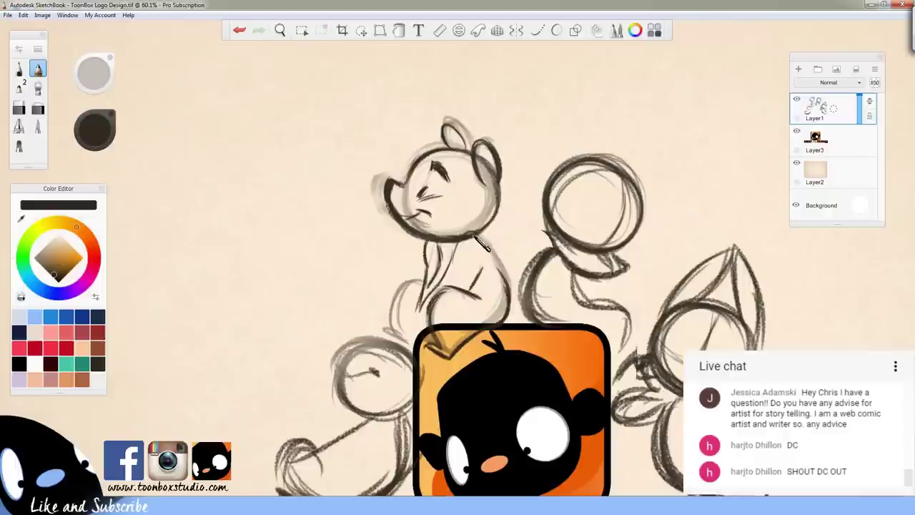
drag(477, 238, 509, 307)
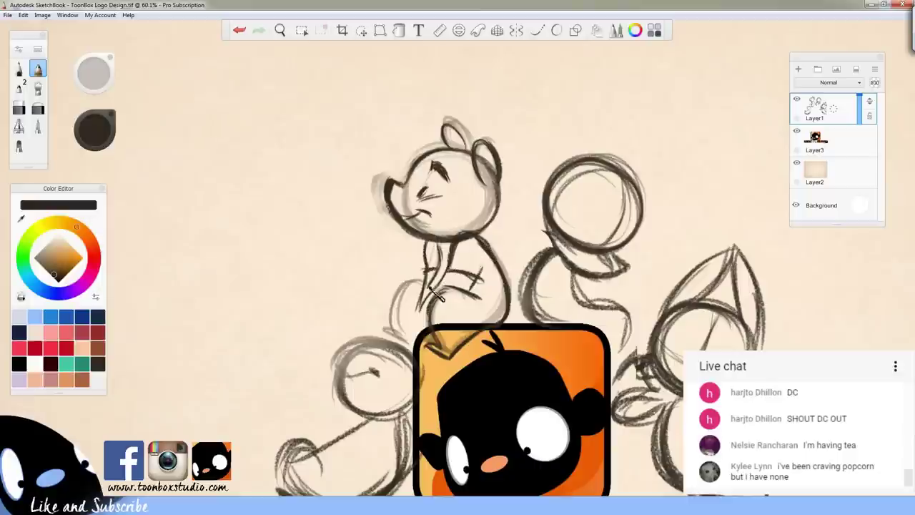
mouse_move(420, 292)
mouse_down()
mouse_move(404, 308)
mouse_move(423, 349)
mouse_move(414, 341)
mouse_up()
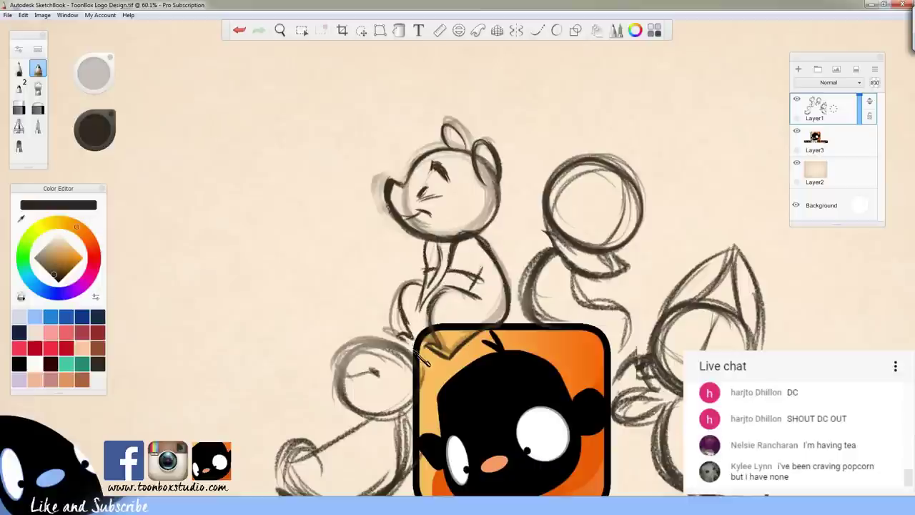
Remove the leftover sketch lines around the upper-left character's snout, forehead and ears with the soft eraser
key(e)
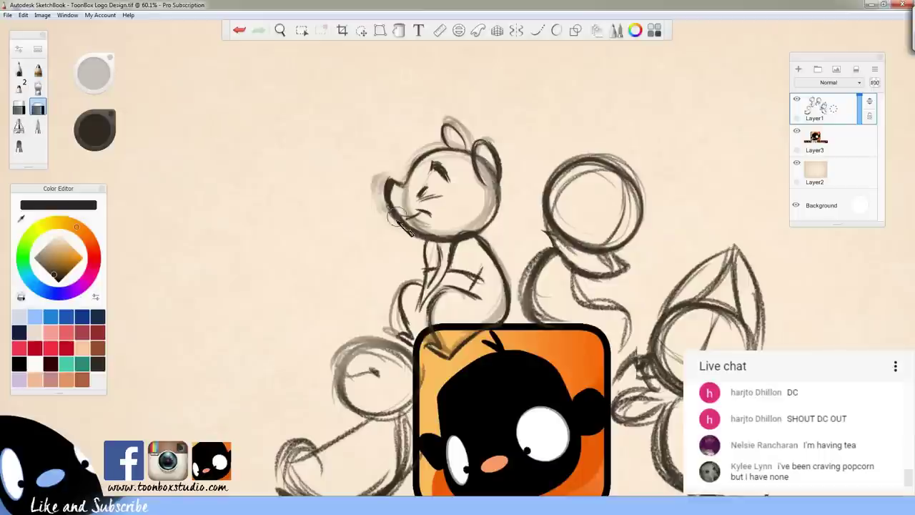
mouse_move(367, 171)
mouse_down()
mouse_move(376, 207)
mouse_move(378, 196)
mouse_move(387, 228)
mouse_move(406, 250)
mouse_up()
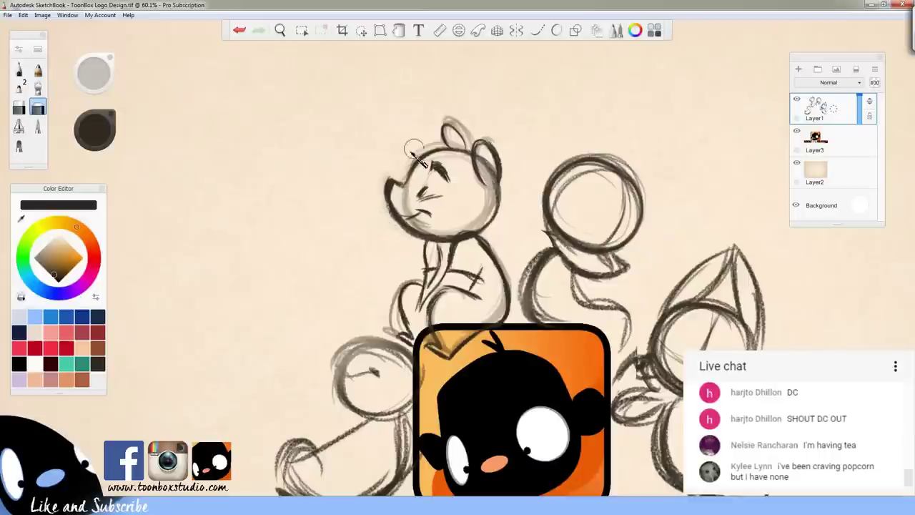
mouse_move(408, 146)
mouse_down()
mouse_move(435, 144)
mouse_move(453, 110)
mouse_move(472, 137)
mouse_up()
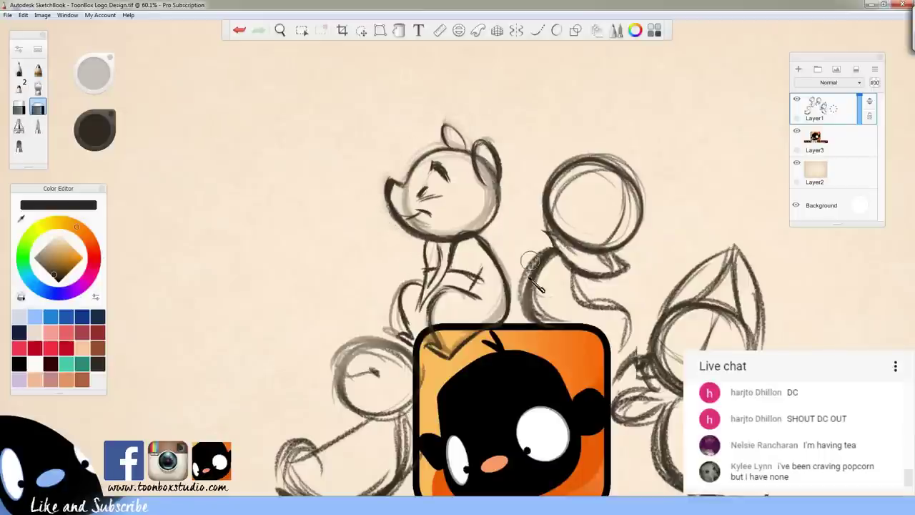
key(space)
drag(482, 303, 516, 386)
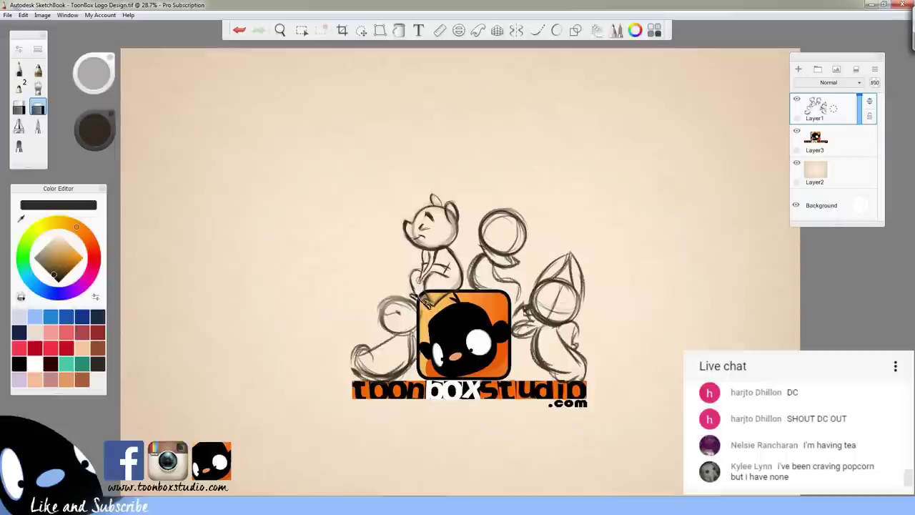
Touch up the upper-left character's face with the soft eraser and strengthen its arm lines with the pencil
key(e)
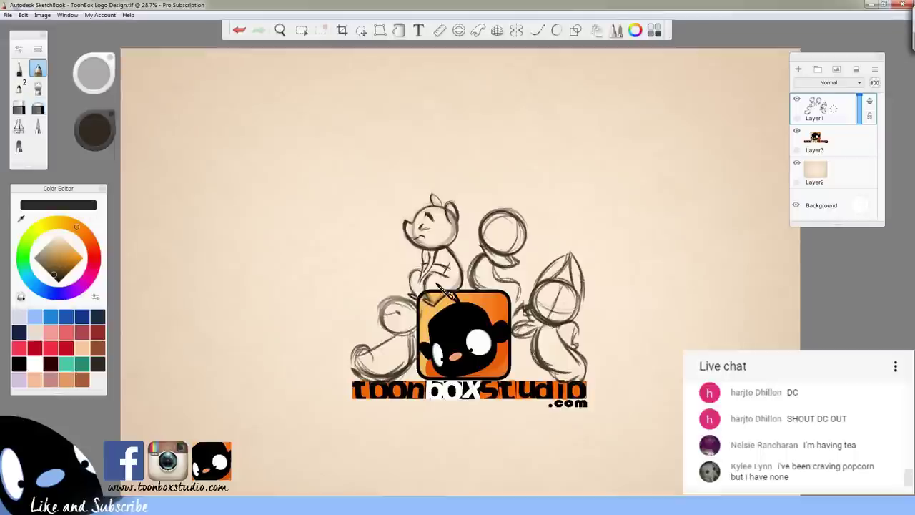
key(e)
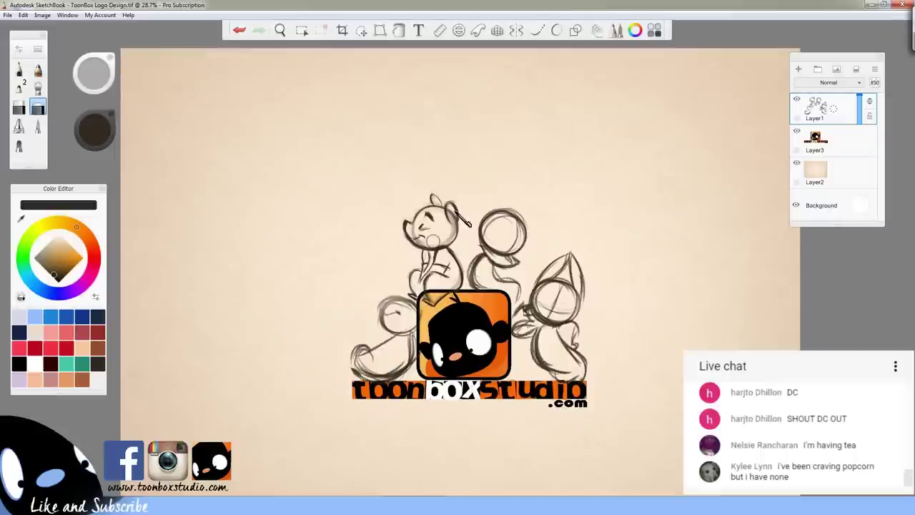
key(e)
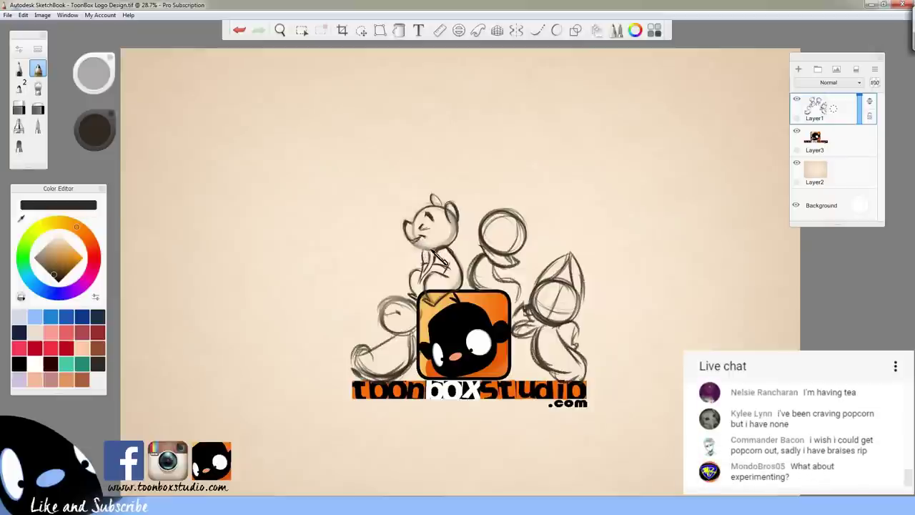
drag(441, 256, 451, 267)
drag(427, 257, 421, 277)
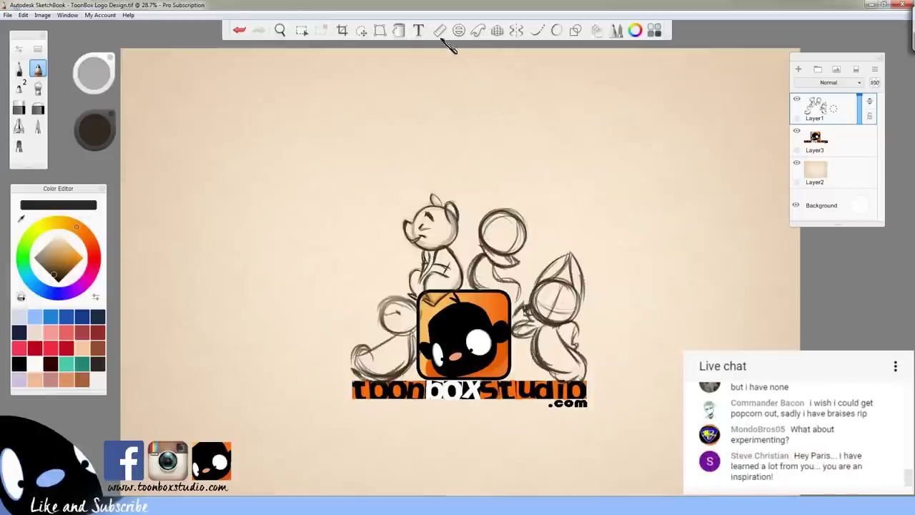
Lasso the upper-left character's head, rotate it slightly so the snout tips up, and clear the selection
click(363, 31)
mouse_move(427, 230)
mouse_down()
mouse_move(421, 241)
mouse_move(449, 215)
mouse_move(440, 241)
mouse_move(429, 228)
mouse_up()
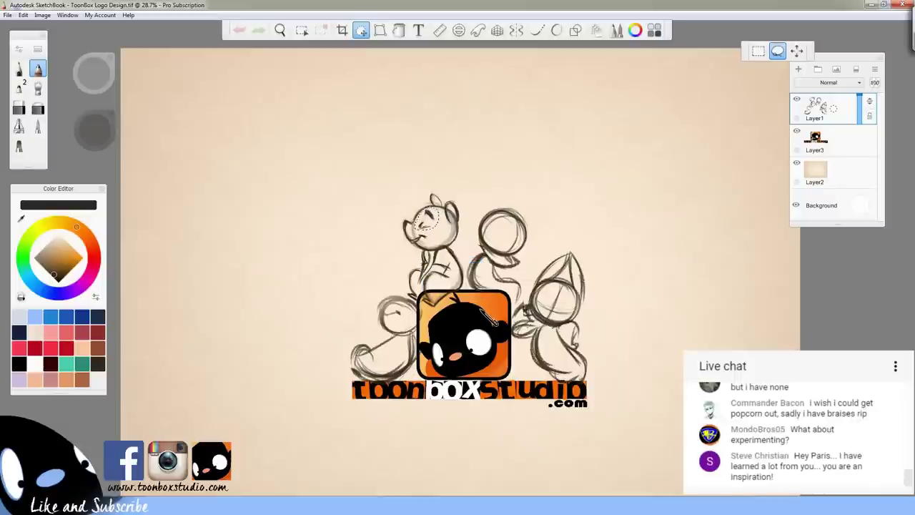
click(489, 298)
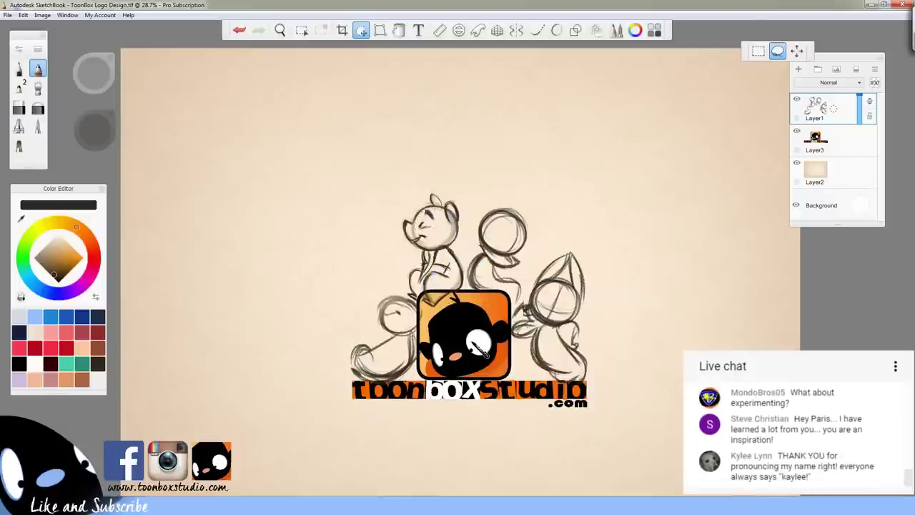
mouse_move(428, 253)
mouse_down()
mouse_move(457, 247)
mouse_move(423, 249)
mouse_up()
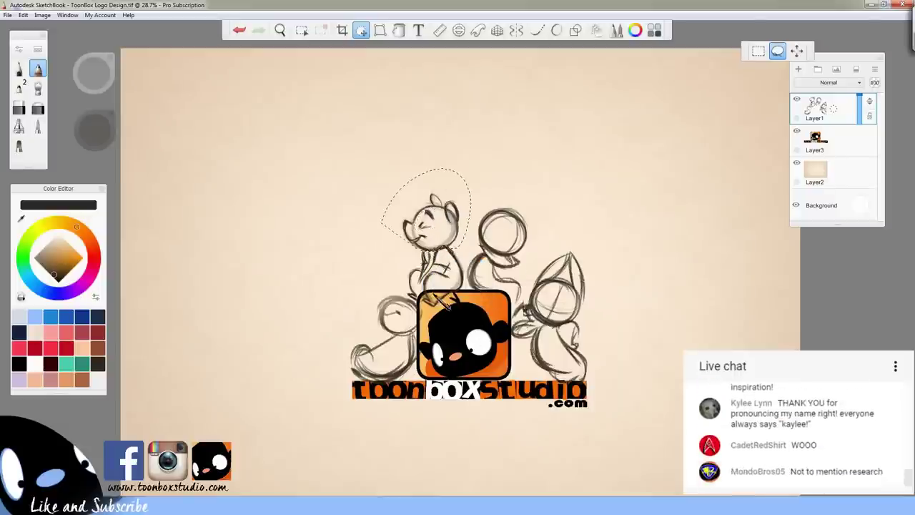
mouse_move(507, 316)
mouse_down()
mouse_move(516, 351)
mouse_move(495, 330)
mouse_up()
drag(502, 356, 519, 337)
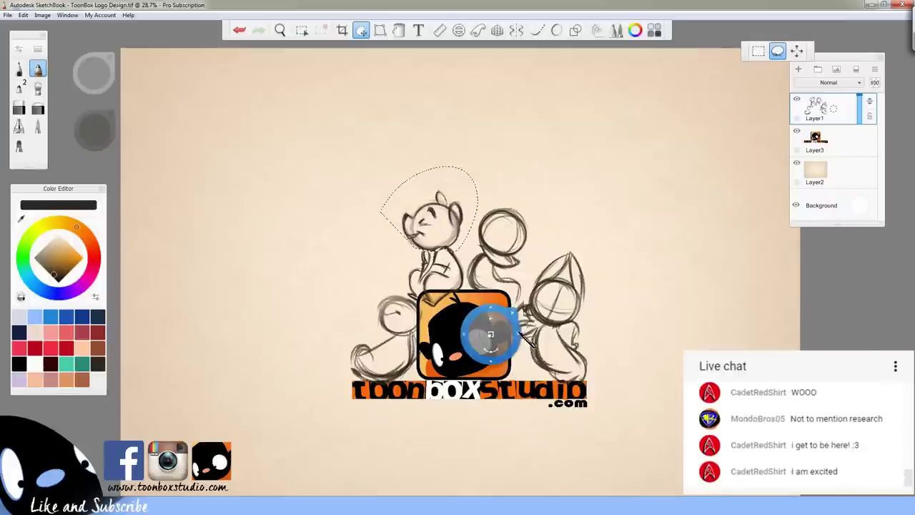
click(513, 314)
Clean up the upper-left character's neck and shoulder with the soft eraser, and redraw the shoulder and foot lines with the pencil
key(e)
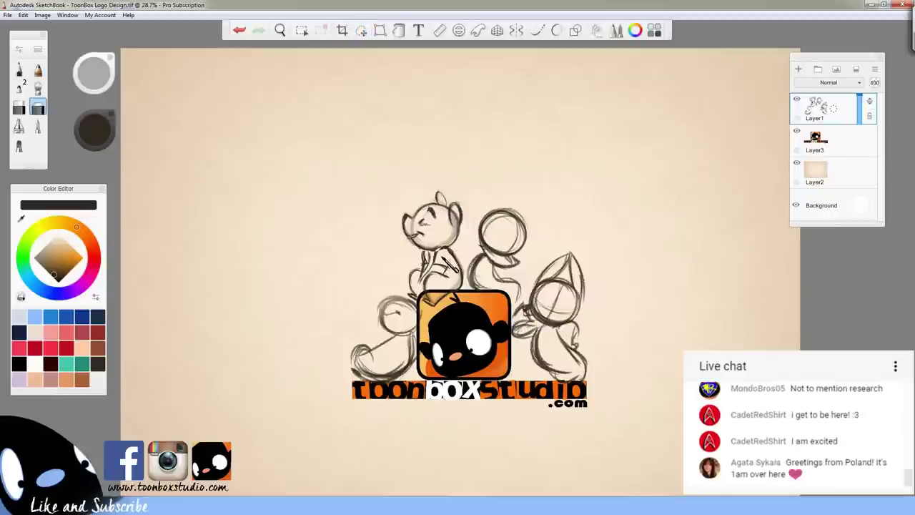
key(e)
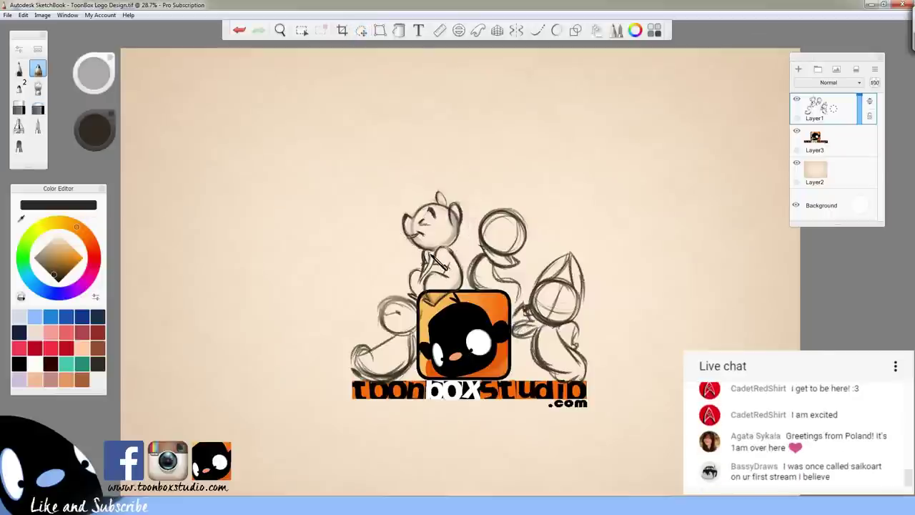
mouse_move(436, 253)
mouse_down()
mouse_move(433, 262)
mouse_move(444, 256)
mouse_up()
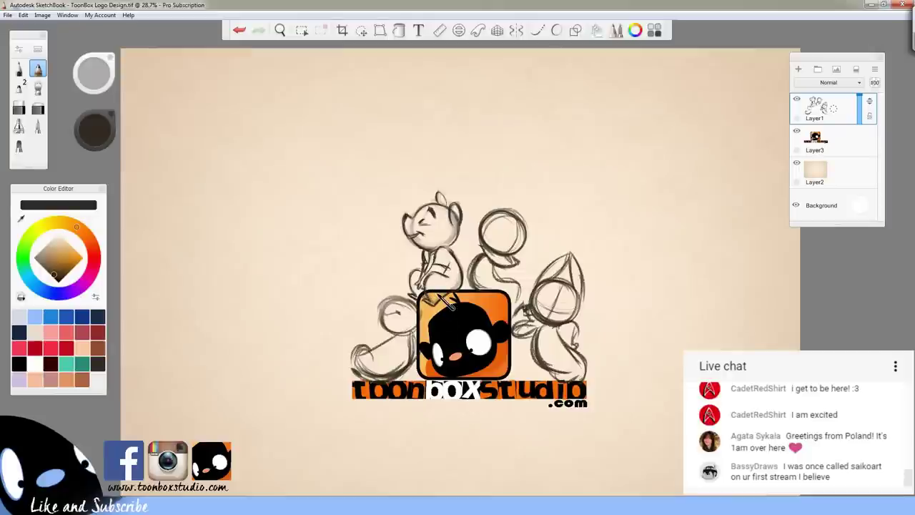
mouse_move(434, 299)
mouse_down()
mouse_move(444, 320)
mouse_move(470, 298)
mouse_up()
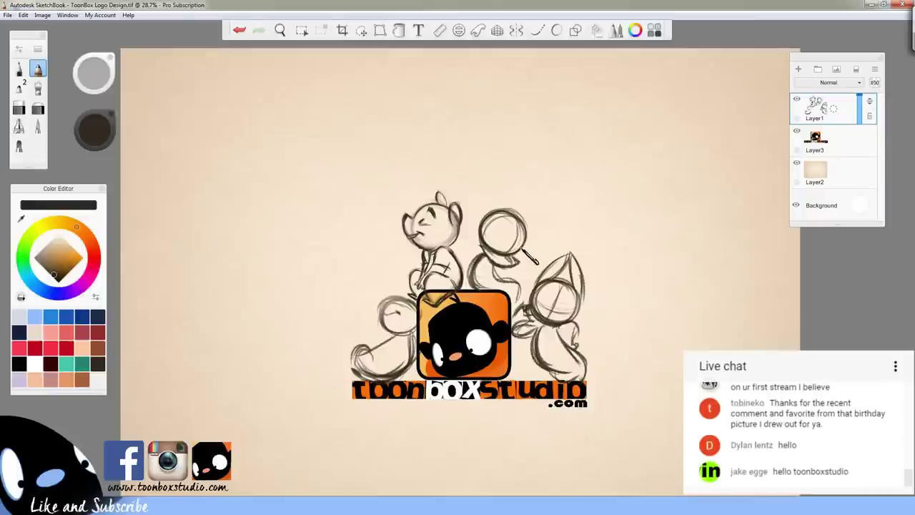
Fade the upper-right character's head and body lines with the soft eraser, switch back to the pencil, and undo the last stroke
key(e)
key(space)
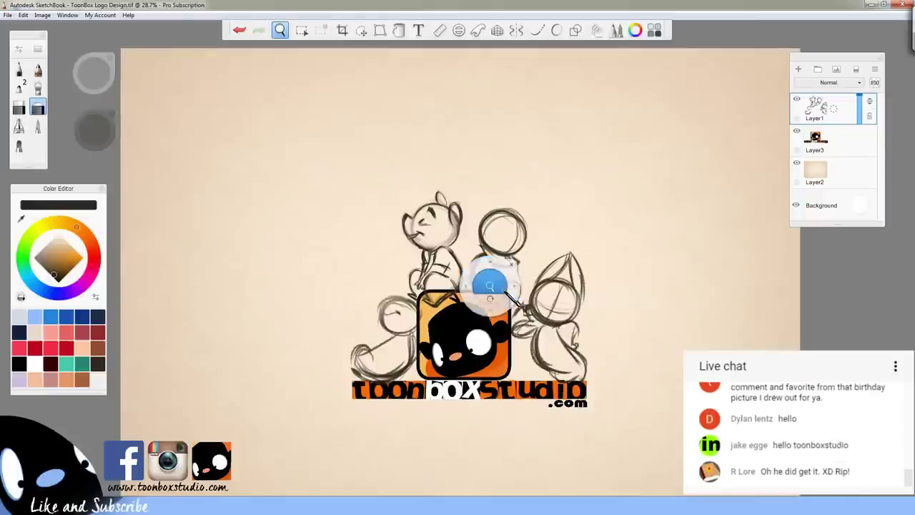
drag(505, 292, 527, 280)
drag(518, 285, 464, 298)
mouse_move(473, 197)
mouse_down()
mouse_move(448, 291)
mouse_move(436, 257)
mouse_move(424, 257)
mouse_move(475, 307)
mouse_up()
key(s)
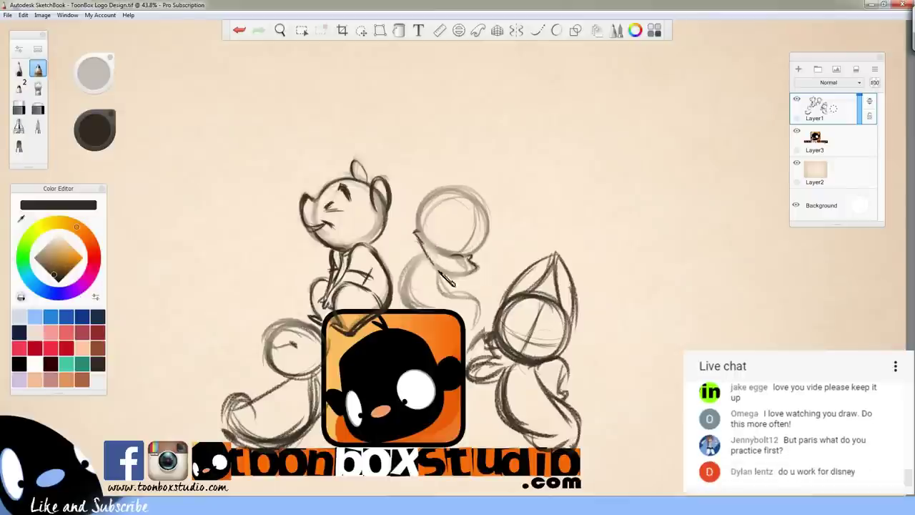
key(ctrl+z)
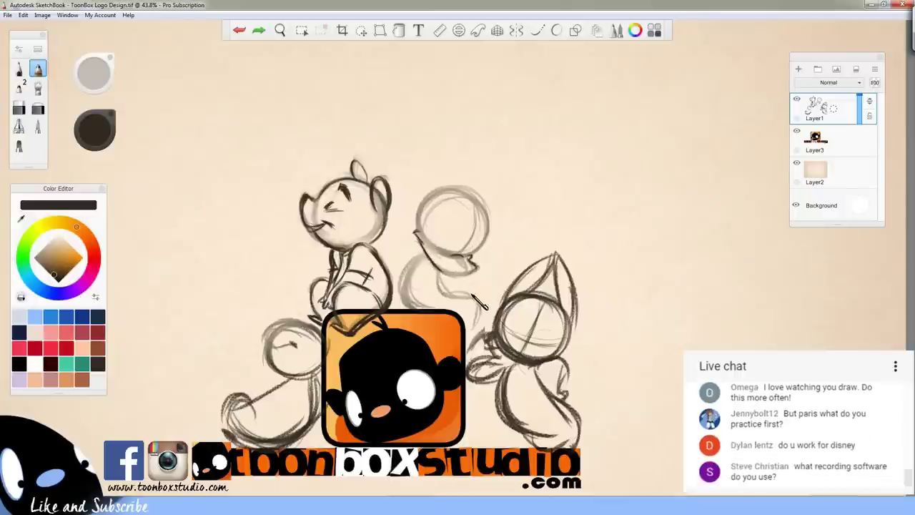
Rough in the upper-right character's beak, eye and brow with the pencil, and fade the head lines with the soft eraser
drag(434, 265, 468, 273)
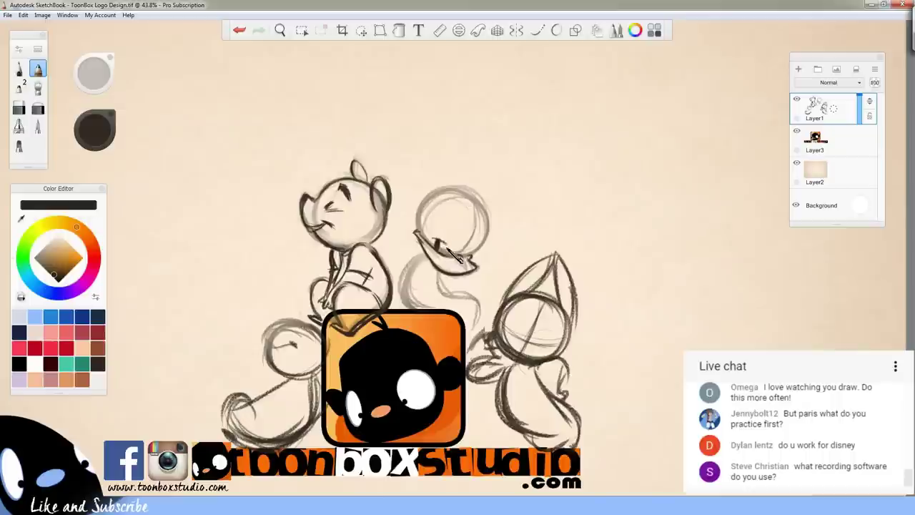
drag(438, 241, 450, 249)
mouse_move(437, 237)
mouse_down()
mouse_move(464, 220)
mouse_move(437, 228)
mouse_move(468, 220)
mouse_up()
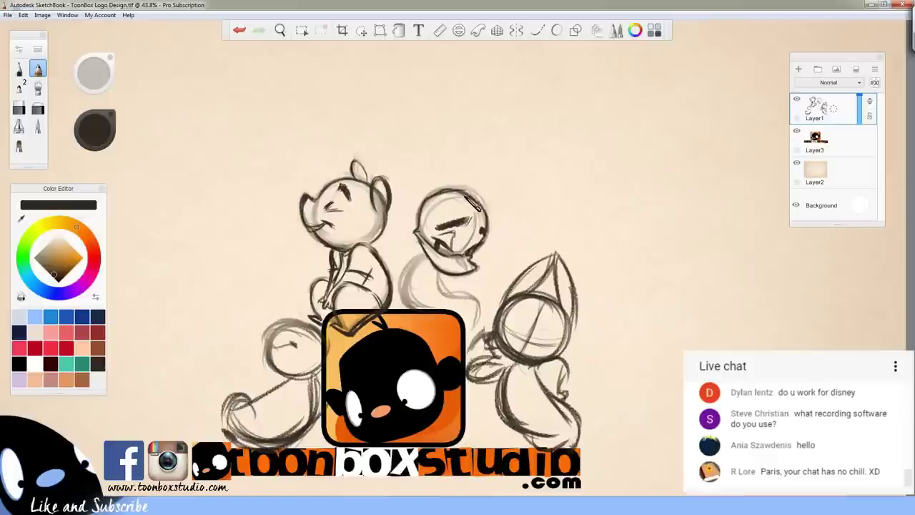
key(e)
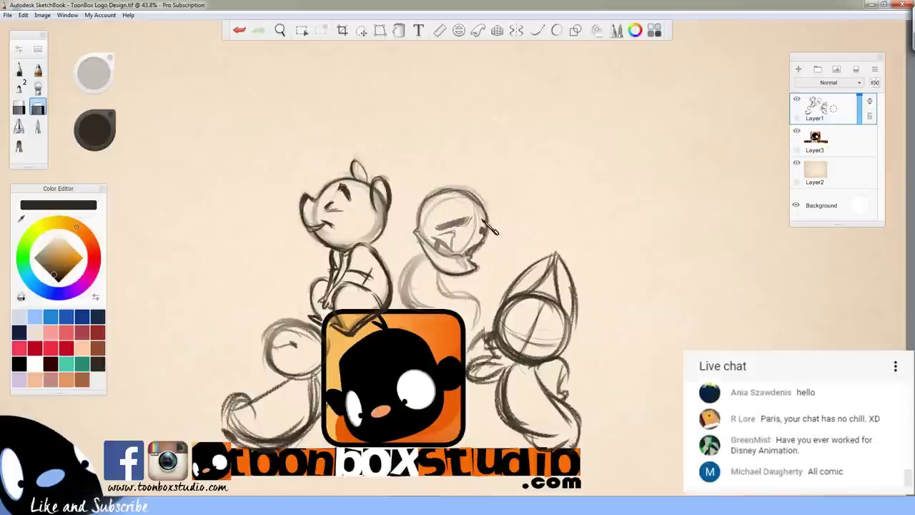
mouse_move(483, 221)
mouse_down()
mouse_move(471, 280)
mouse_move(472, 243)
mouse_up()
key(s)
Draw the upper-right character's near eye with pupil, eyelid and lower lid over the faded guide lines with the pencil
key(space)
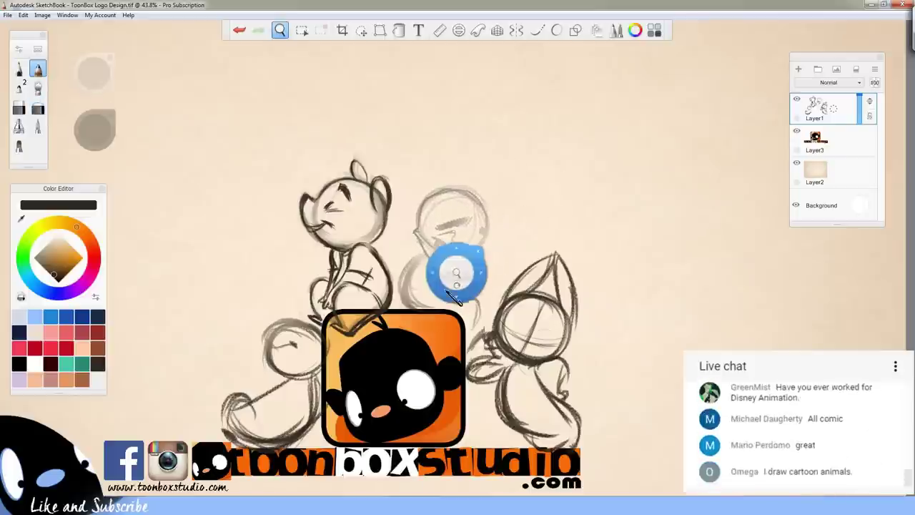
drag(452, 295, 527, 260)
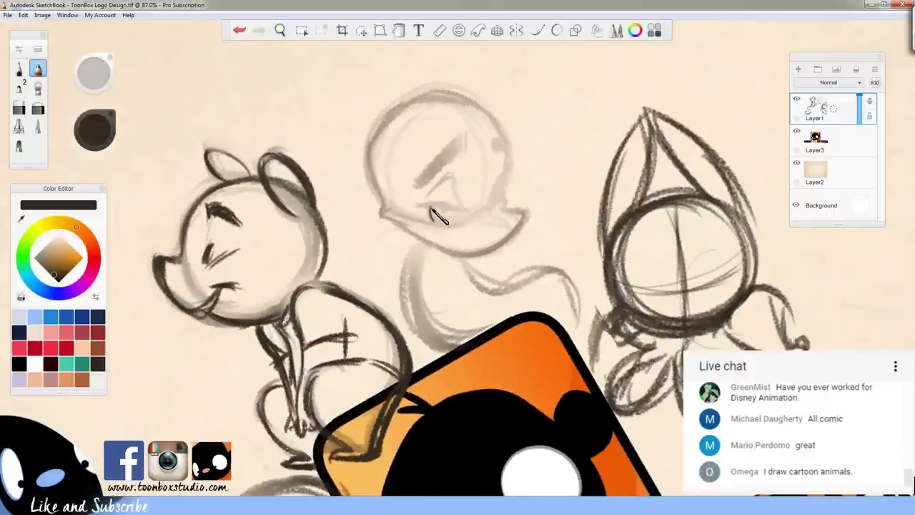
mouse_move(432, 209)
mouse_down()
mouse_move(437, 220)
mouse_move(420, 206)
mouse_up()
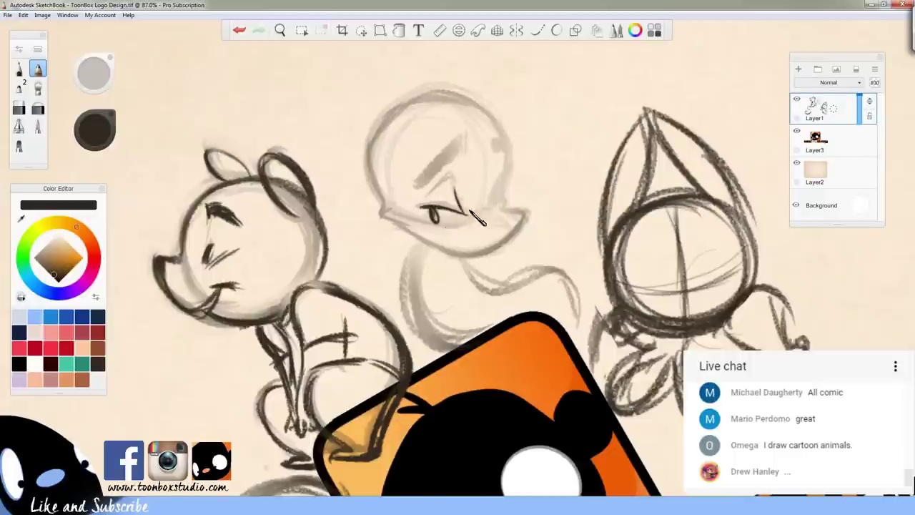
mouse_move(426, 196)
mouse_down()
mouse_move(458, 170)
mouse_move(462, 184)
mouse_move(438, 187)
mouse_up()
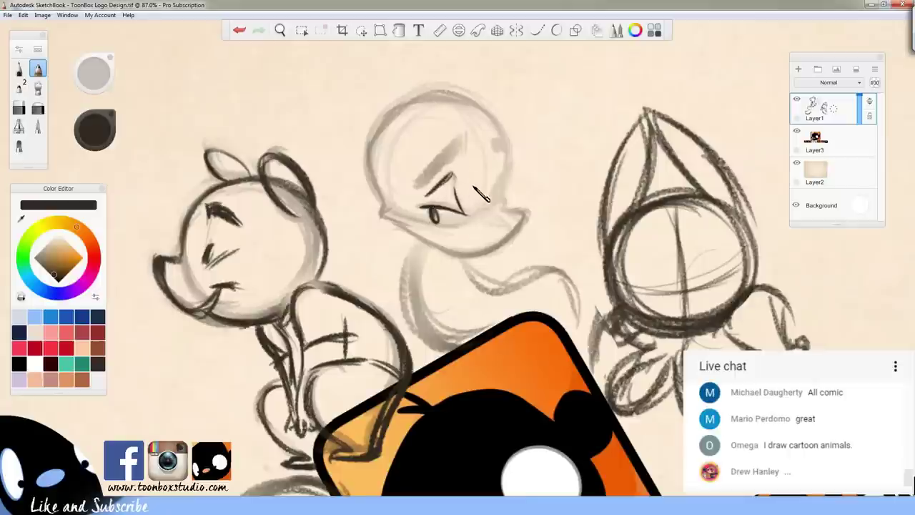
drag(429, 220, 462, 219)
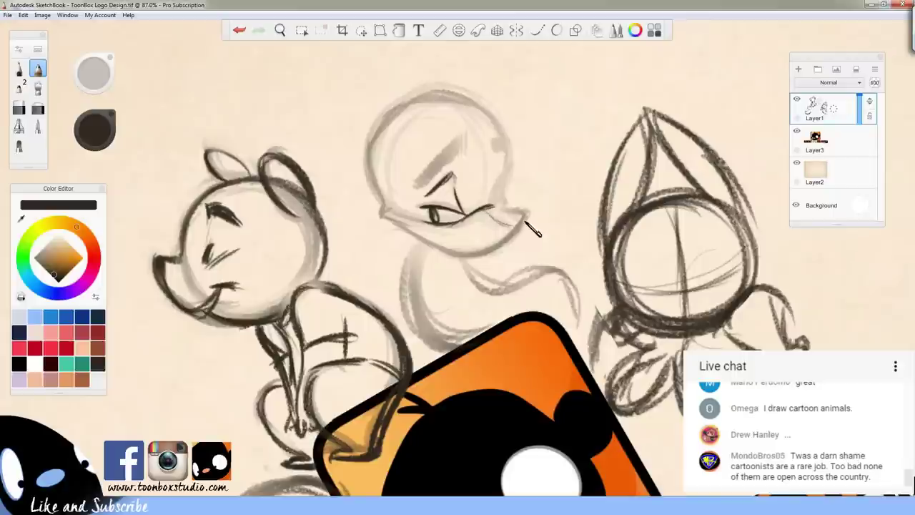
Draw the top edge of the upper-right character's beak and its far eye and lashes with the pencil
key(e)
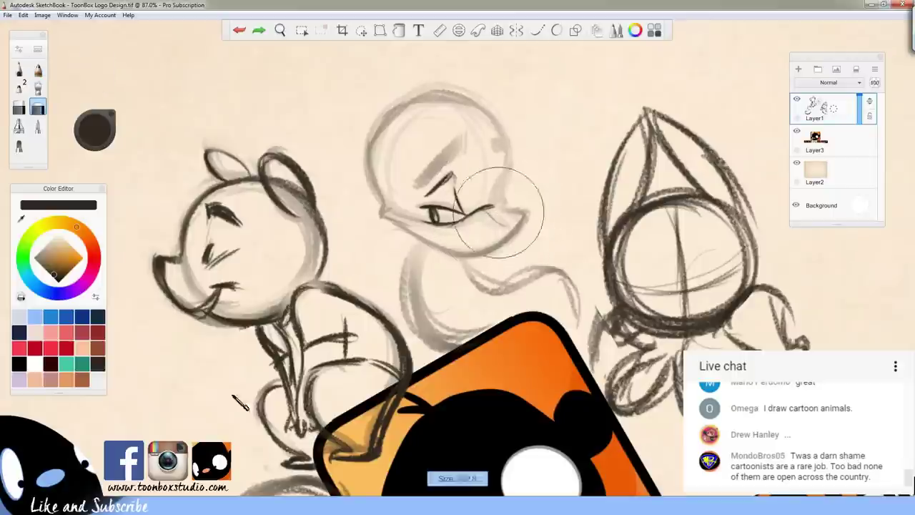
key(b)
mouse_move(480, 212)
mouse_down()
mouse_move(499, 195)
mouse_move(504, 205)
mouse_up()
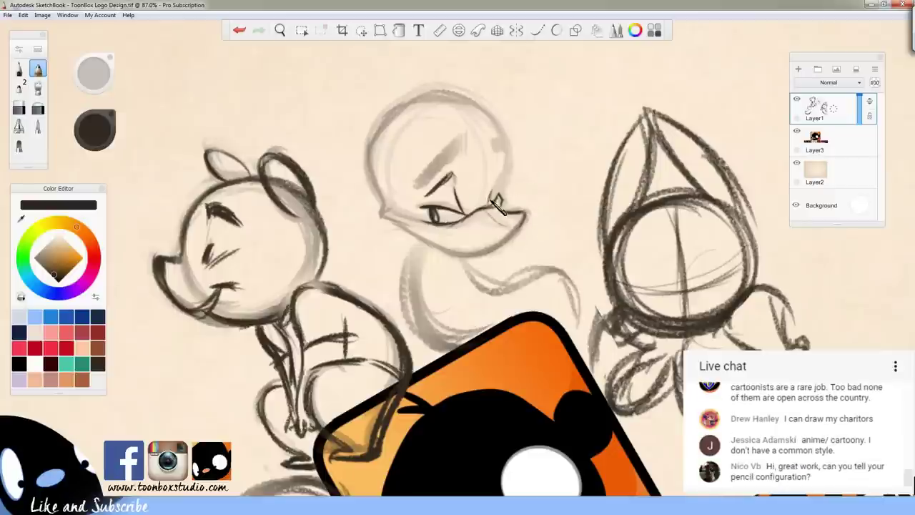
drag(493, 189, 490, 203)
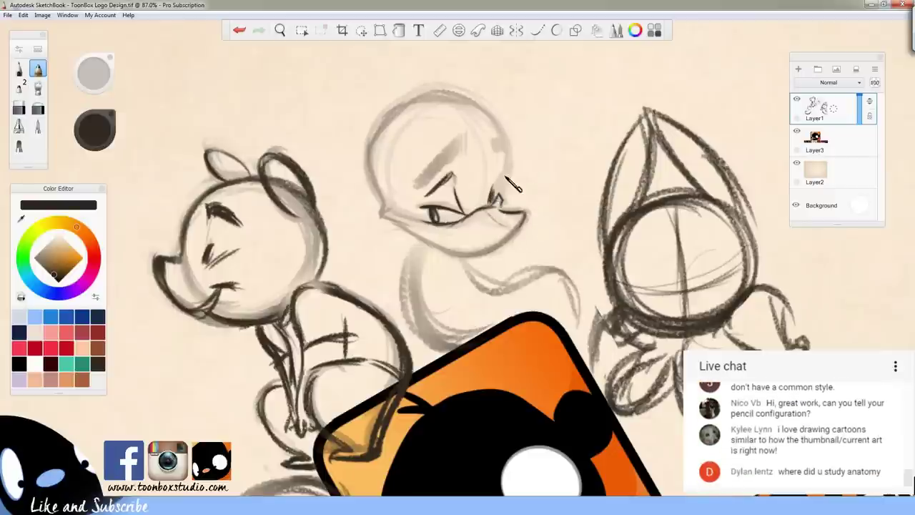
drag(511, 170, 503, 183)
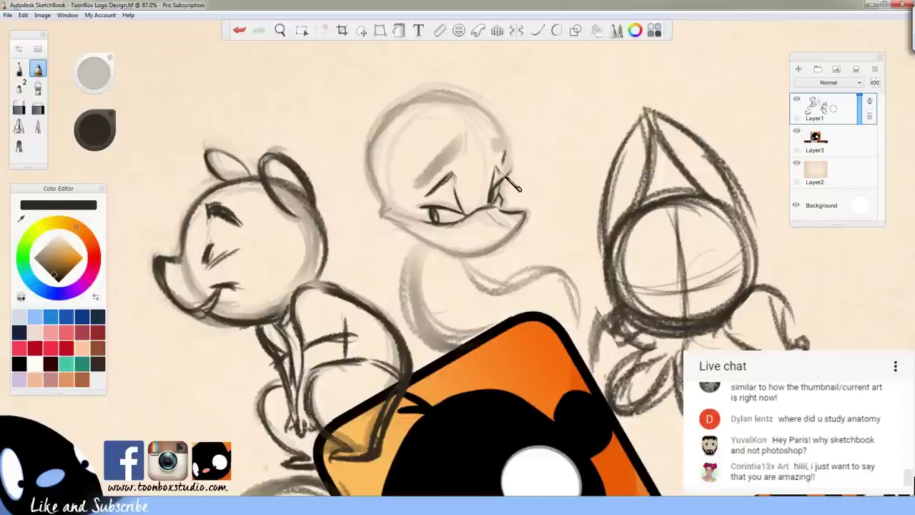
drag(505, 153, 499, 172)
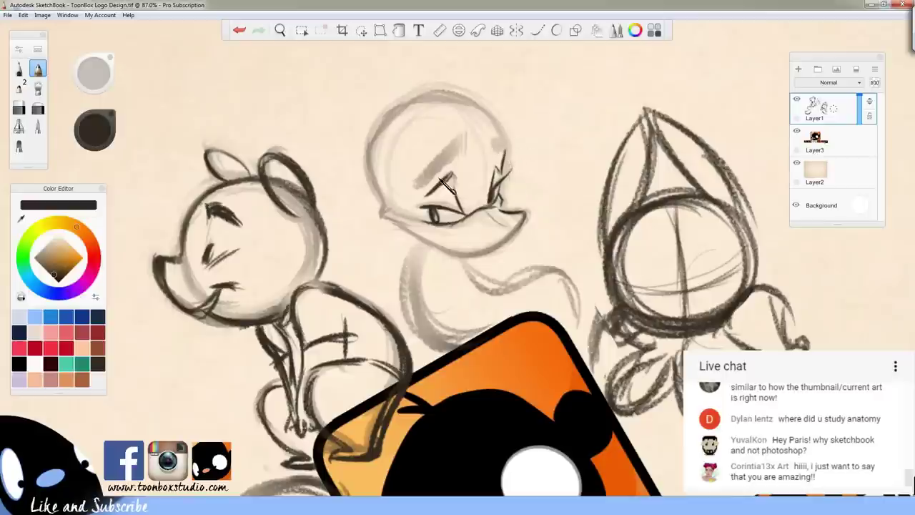
Darken the upper-right character's brows and beak, and outline its round head with the pencil
mouse_move(414, 184)
mouse_down()
mouse_move(459, 147)
mouse_move(447, 169)
mouse_move(454, 164)
mouse_move(465, 145)
mouse_move(403, 193)
mouse_move(418, 191)
mouse_move(405, 201)
mouse_move(446, 244)
mouse_move(422, 212)
mouse_move(487, 264)
mouse_move(492, 201)
mouse_move(487, 258)
mouse_move(460, 250)
mouse_move(497, 262)
mouse_move(488, 264)
mouse_move(478, 258)
mouse_move(515, 250)
mouse_move(496, 262)
mouse_move(541, 247)
mouse_up()
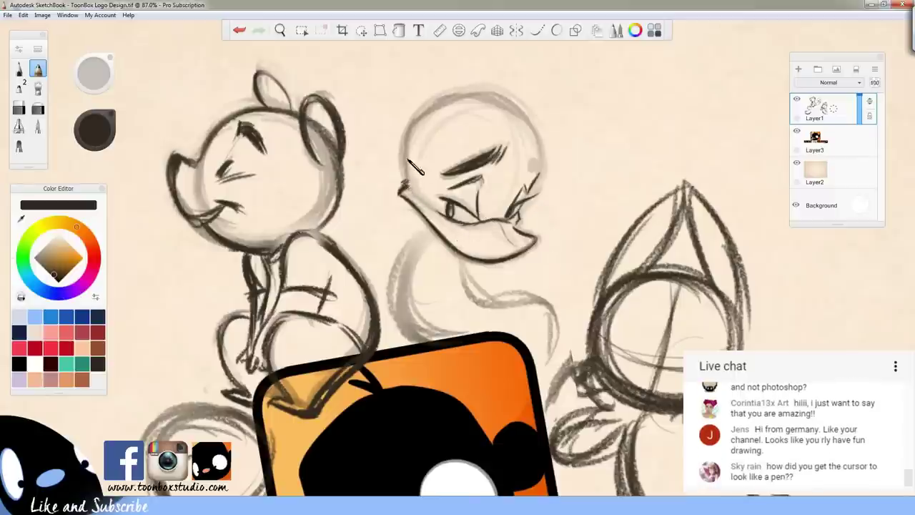
drag(401, 180, 419, 112)
mouse_move(406, 154)
mouse_down()
mouse_move(456, 101)
mouse_move(417, 132)
mouse_move(476, 98)
mouse_move(443, 107)
mouse_move(519, 122)
mouse_move(524, 112)
mouse_move(503, 109)
mouse_move(531, 131)
mouse_move(499, 105)
mouse_move(539, 168)
mouse_move(533, 134)
mouse_move(538, 157)
mouse_up()
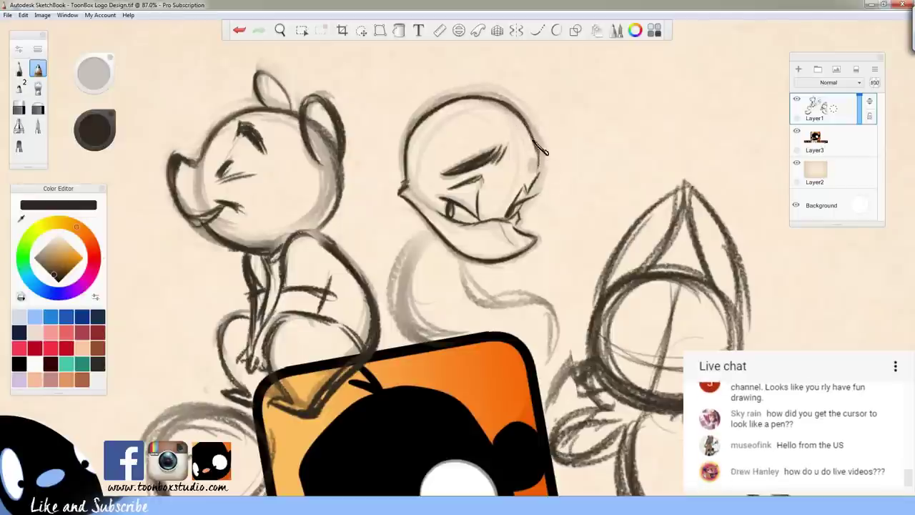
key(e)
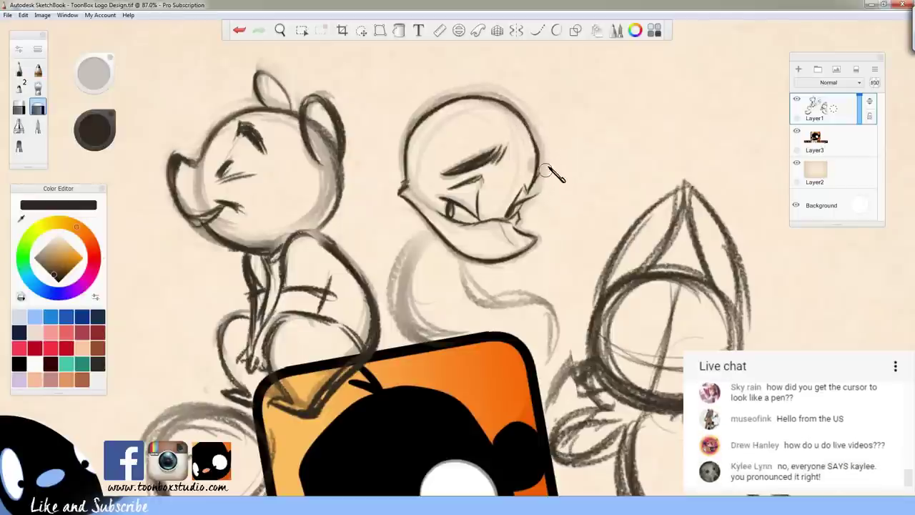
key(e)
drag(529, 154, 539, 177)
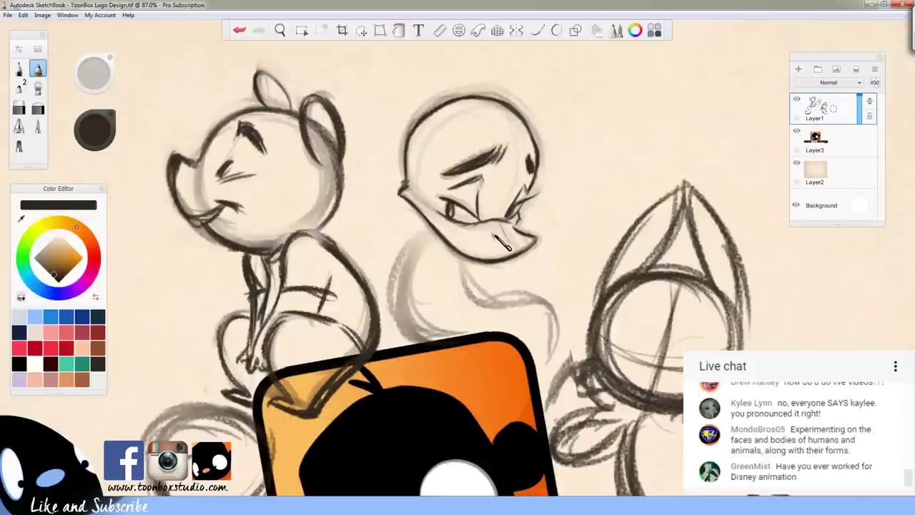
Straighten the canvas and refine the corner of the upper-right character's beak with the soft eraser and pencil
key(space)
mouse_move(493, 275)
mouse_down()
mouse_move(495, 325)
mouse_move(517, 366)
mouse_up()
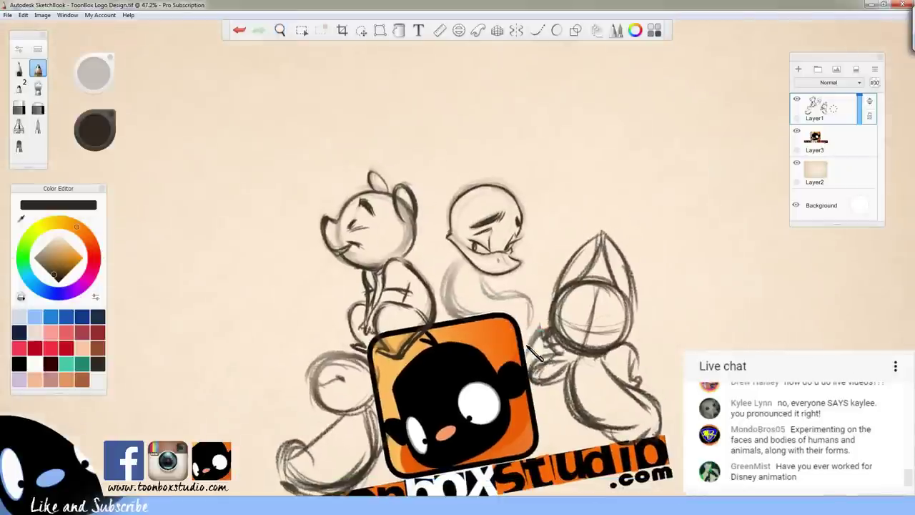
key(Up)
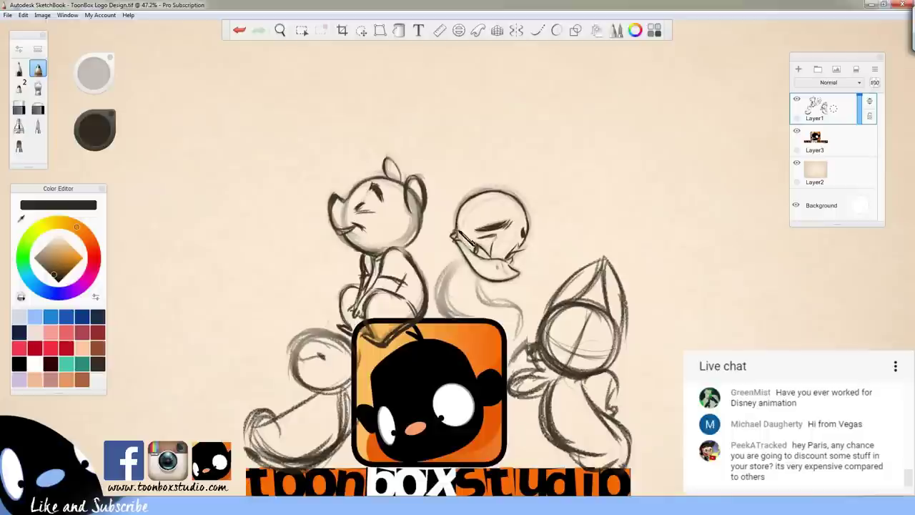
key(e)
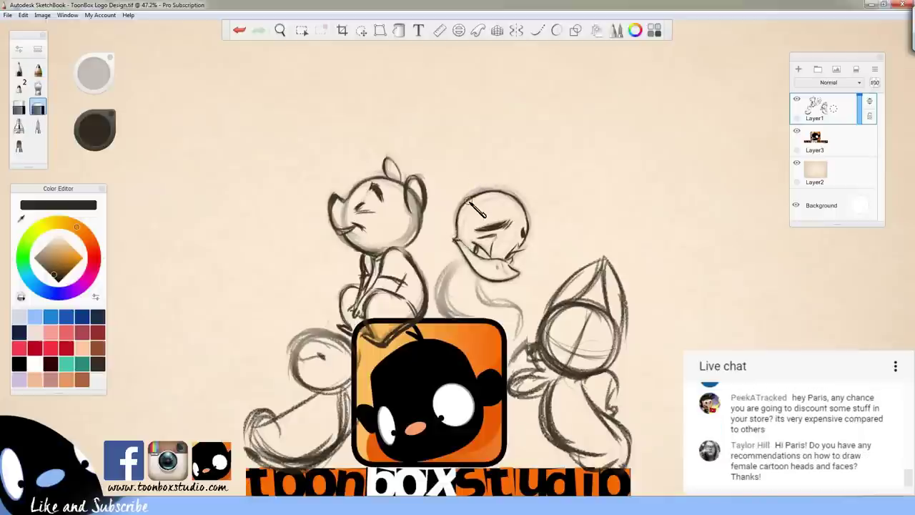
key(e)
drag(458, 241, 477, 265)
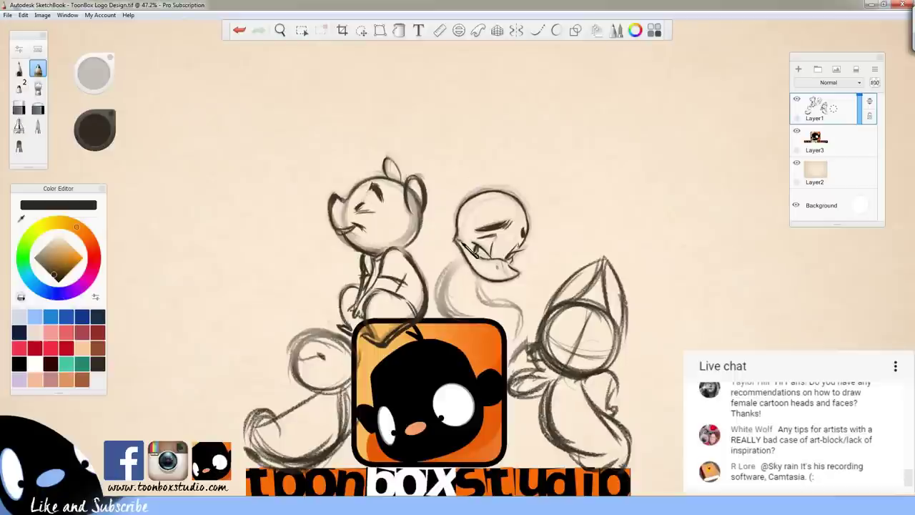
Soften the upper-right character's head outline with the soft eraser, and draw its body, arm, leg and foot with the pencil
key(space)
drag(524, 333, 528, 322)
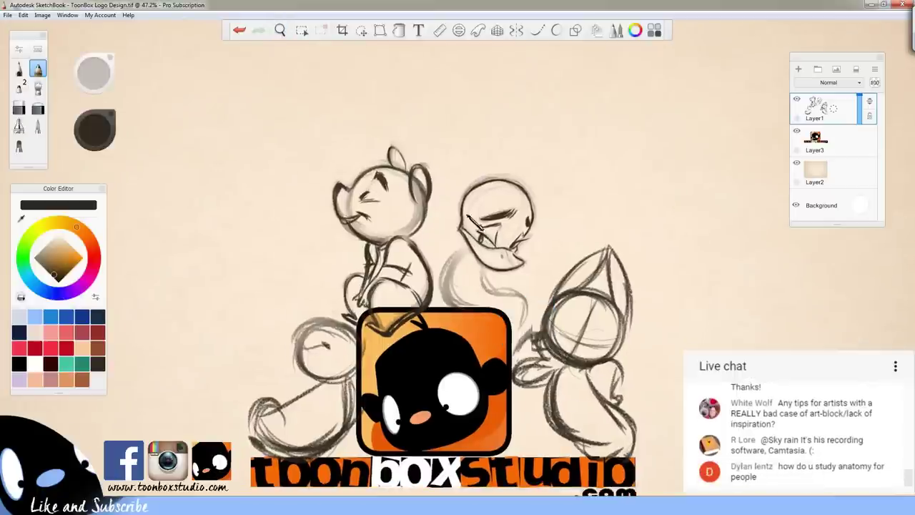
key(e)
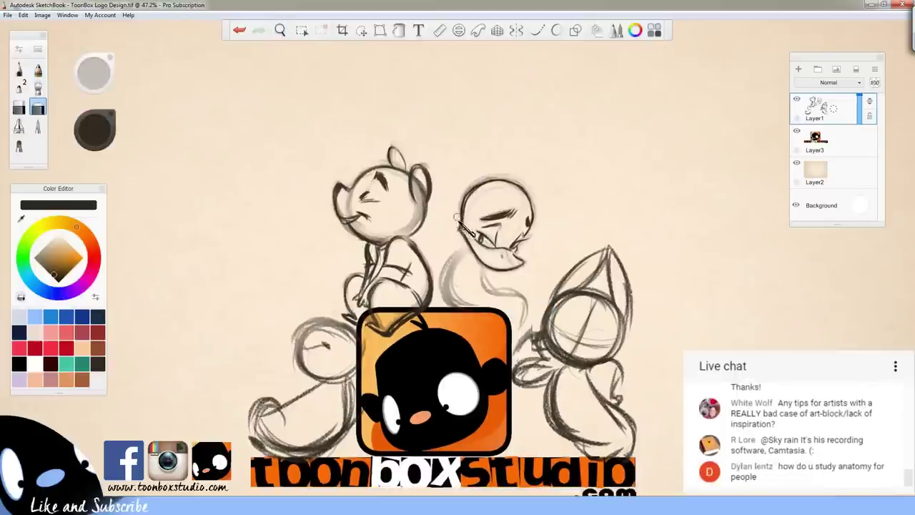
mouse_move(476, 187)
mouse_down()
mouse_move(513, 196)
mouse_move(481, 225)
mouse_move(492, 182)
mouse_up()
key(b)
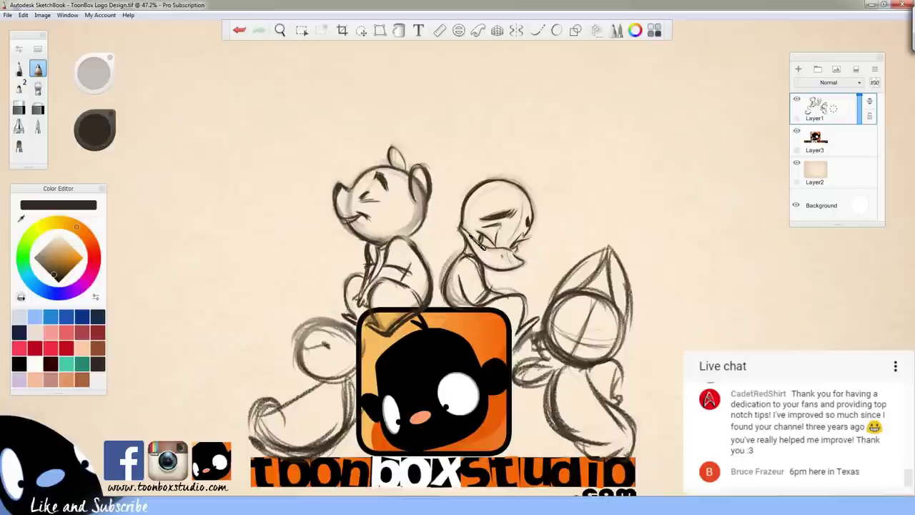
Lasso the upper-right character's head, rotate it slightly so the beak tips down, and clear the selection
key(space)
mouse_move(495, 287)
mouse_down()
mouse_move(535, 323)
mouse_move(532, 339)
mouse_up()
click(360, 30)
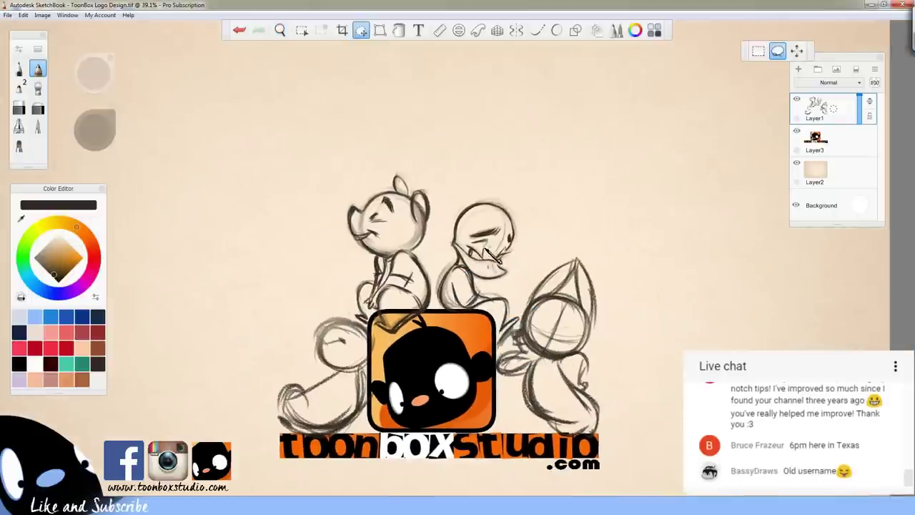
drag(476, 265, 490, 281)
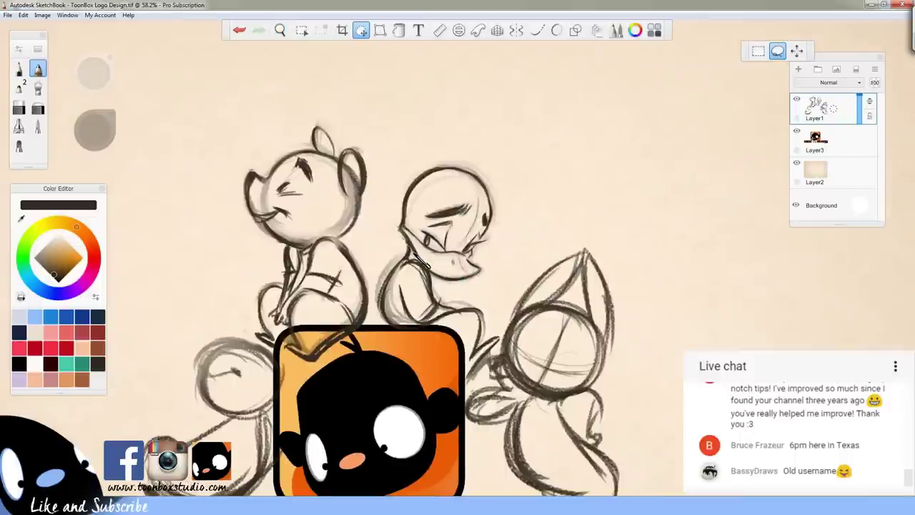
mouse_move(422, 263)
mouse_down()
mouse_move(461, 301)
mouse_move(487, 143)
mouse_move(461, 267)
mouse_up()
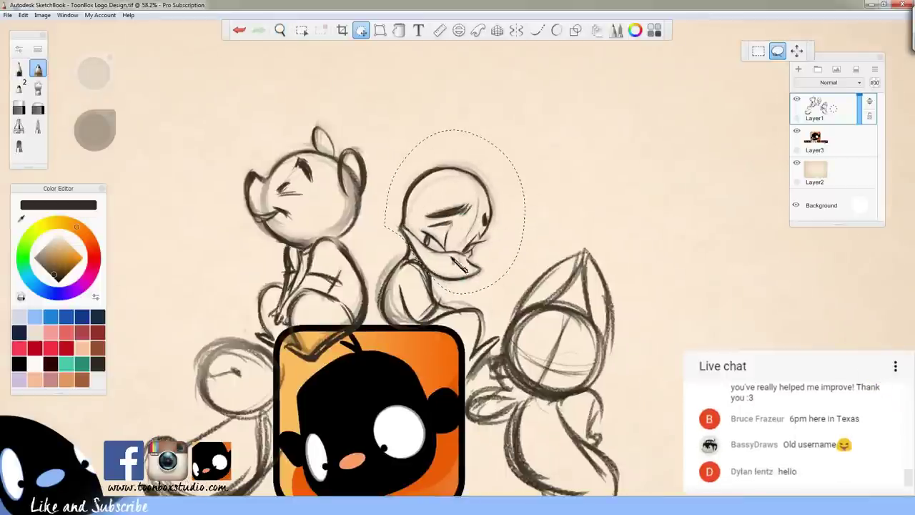
drag(538, 305, 529, 309)
mouse_move(553, 362)
mouse_down()
mouse_move(554, 371)
mouse_move(550, 352)
mouse_move(532, 364)
mouse_move(555, 380)
mouse_up()
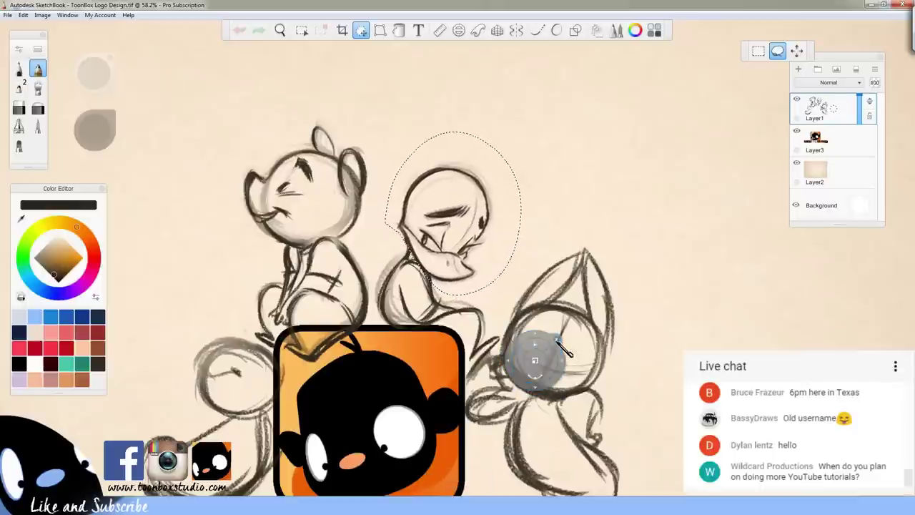
key(ctrl+d)
Clean up the back of the upper-right character's head with the soft eraser, and pencil a small tuft on its crown
key(e)
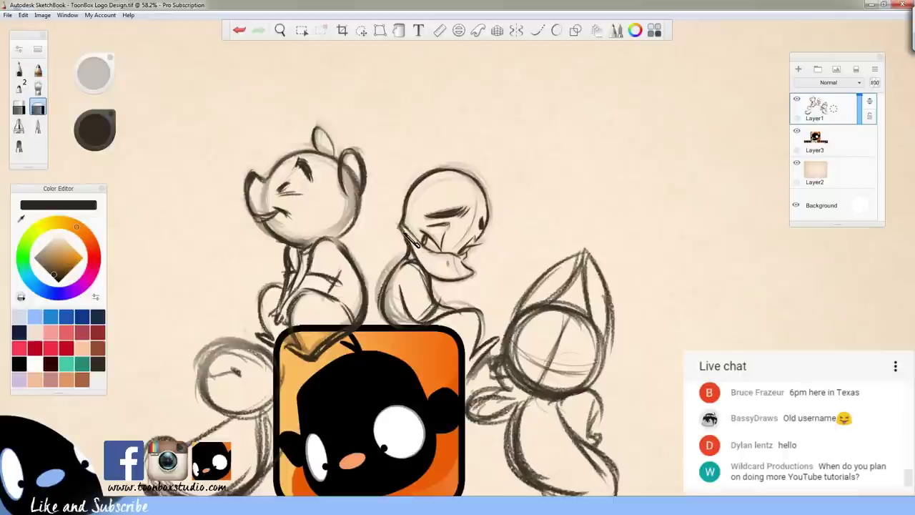
key(b)
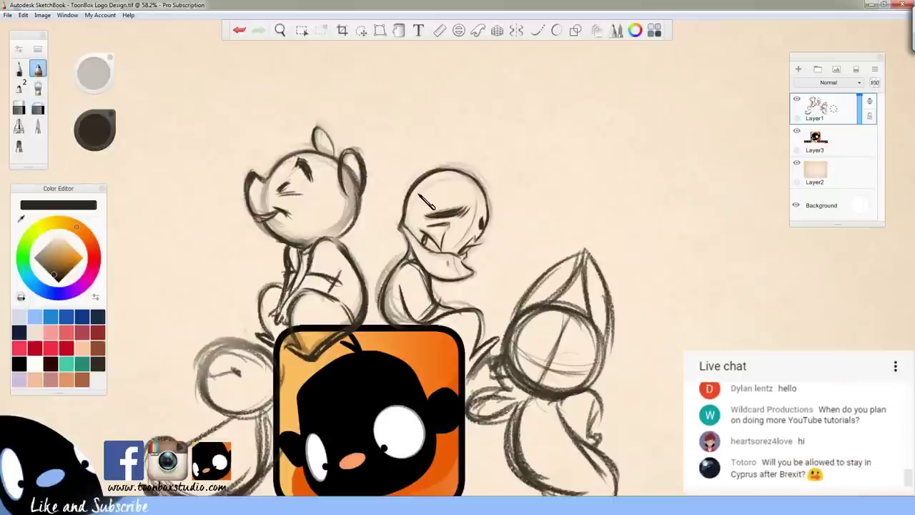
key(space)
mouse_move(476, 297)
mouse_down()
mouse_move(470, 361)
mouse_move(506, 309)
mouse_up()
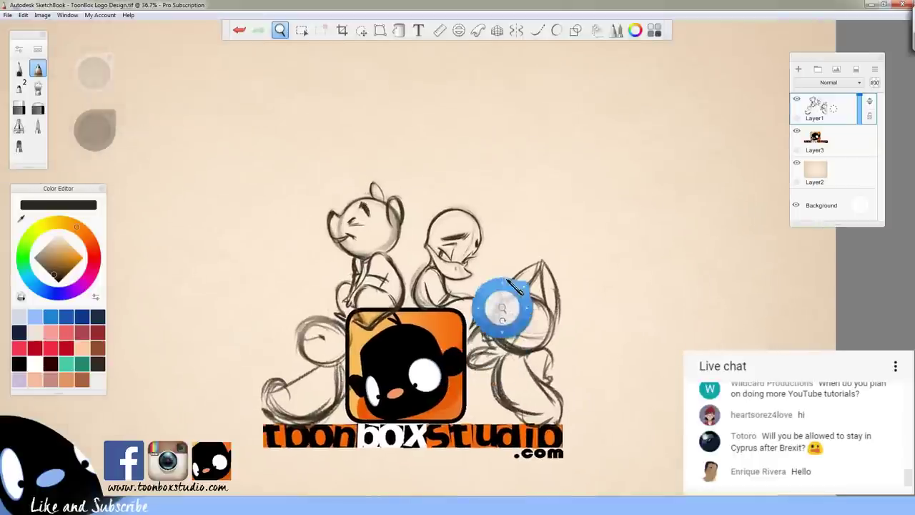
drag(458, 211, 479, 216)
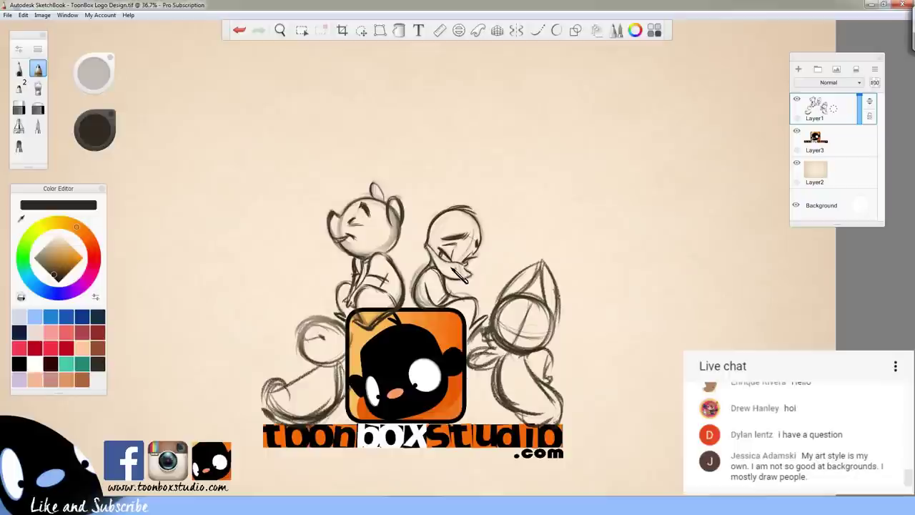
Lasso the whole upper-right character, nudge it up slightly, clear the selection and return to the pencil for its foot
click(362, 30)
mouse_move(415, 288)
mouse_down()
mouse_move(422, 317)
mouse_move(466, 346)
mouse_move(495, 317)
mouse_move(501, 265)
mouse_move(426, 217)
mouse_move(491, 314)
mouse_up()
drag(505, 379, 505, 374)
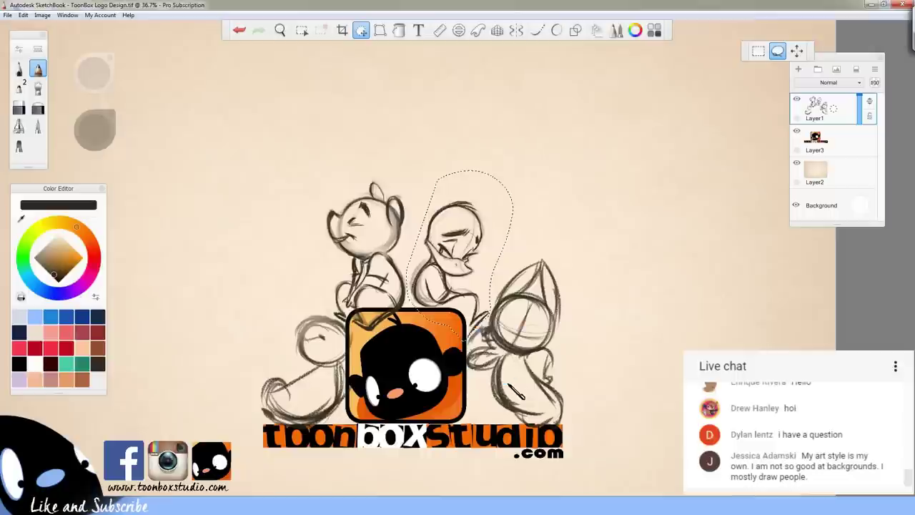
key(ctrl+d)
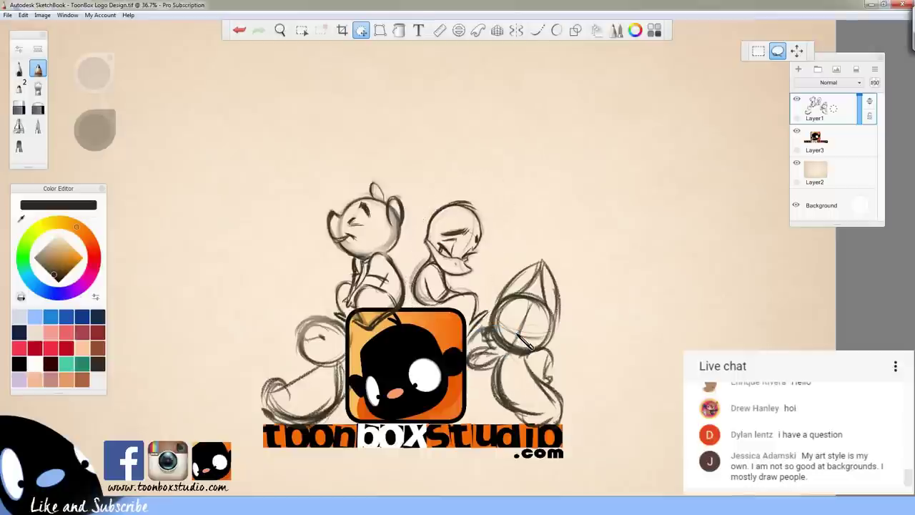
key(b)
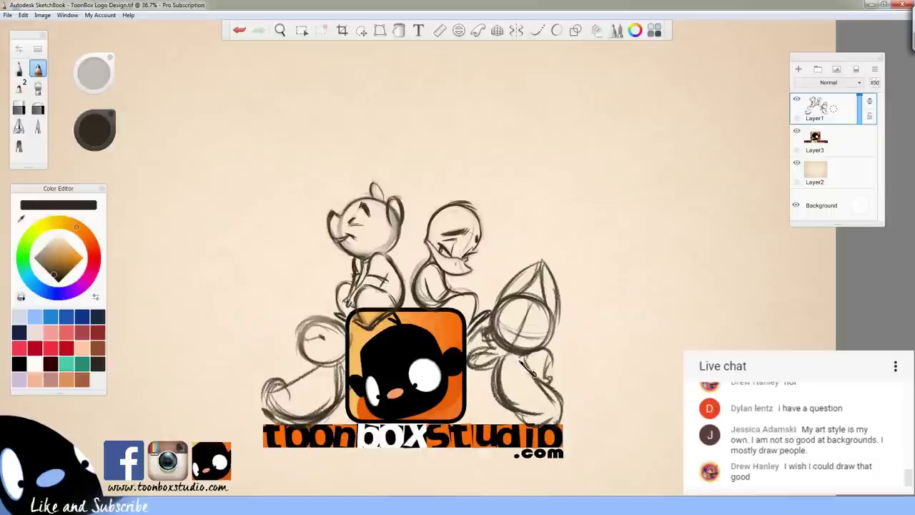
Fade the rough sketch of the pointed-ear character beside the logo with the soft eraser
key(space)
mouse_move(571, 365)
mouse_down()
mouse_move(600, 344)
mouse_move(550, 338)
mouse_move(758, 253)
mouse_up()
key(e)
key(b)
mouse_move(509, 269)
mouse_down()
mouse_move(496, 316)
mouse_move(521, 263)
mouse_move(516, 332)
mouse_move(510, 313)
mouse_move(467, 343)
mouse_move(485, 301)
mouse_move(462, 322)
mouse_move(496, 314)
mouse_move(499, 356)
mouse_move(540, 352)
mouse_move(516, 337)
mouse_move(554, 347)
mouse_up()
Pencil the pointed-ear character's nose, muzzle, smiling mouth and cheek lines on the faded head
key(s)
key(space)
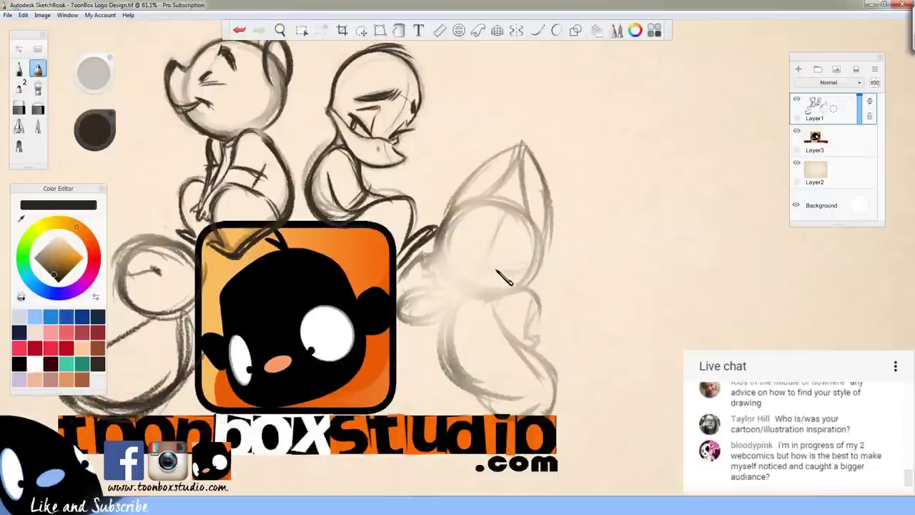
drag(498, 271, 484, 266)
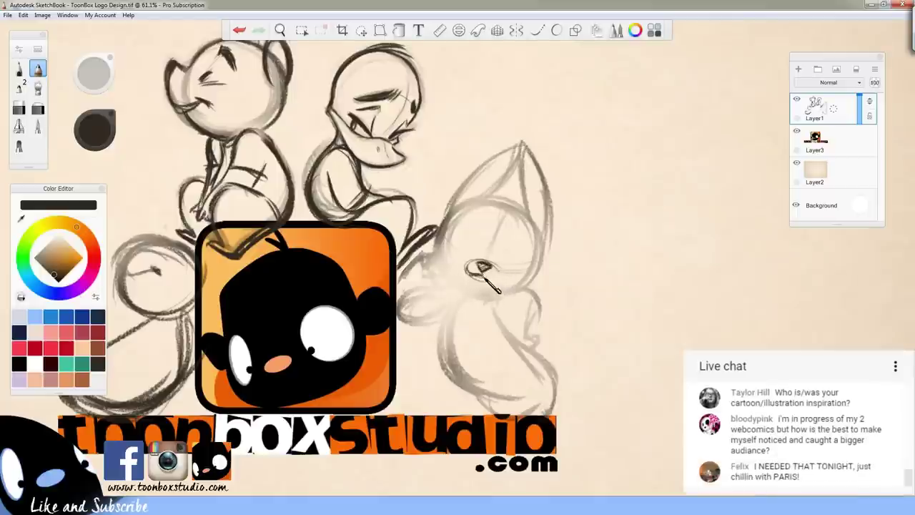
mouse_move(510, 272)
mouse_down()
mouse_move(455, 262)
mouse_move(481, 284)
mouse_up()
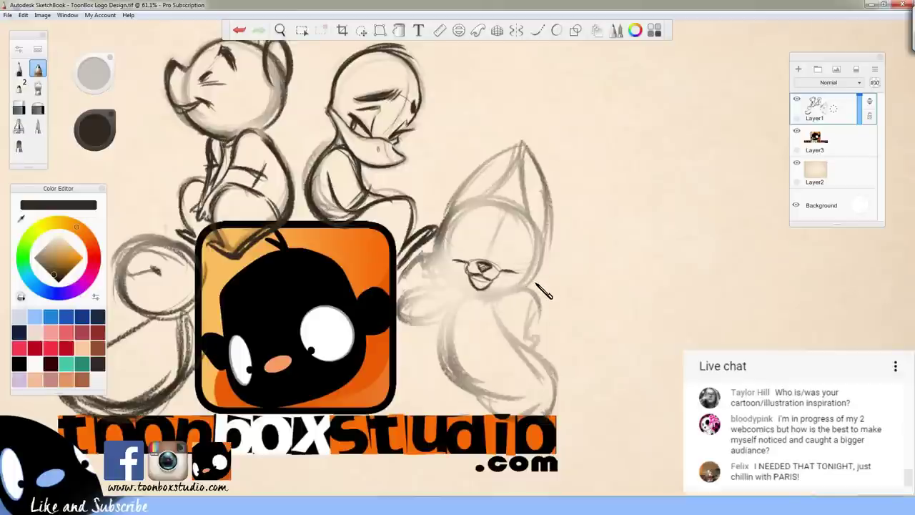
Lasso the pointed-ear character's head, shrink and tilt it slightly, move it down onto the body, and clear the selection
click(361, 31)
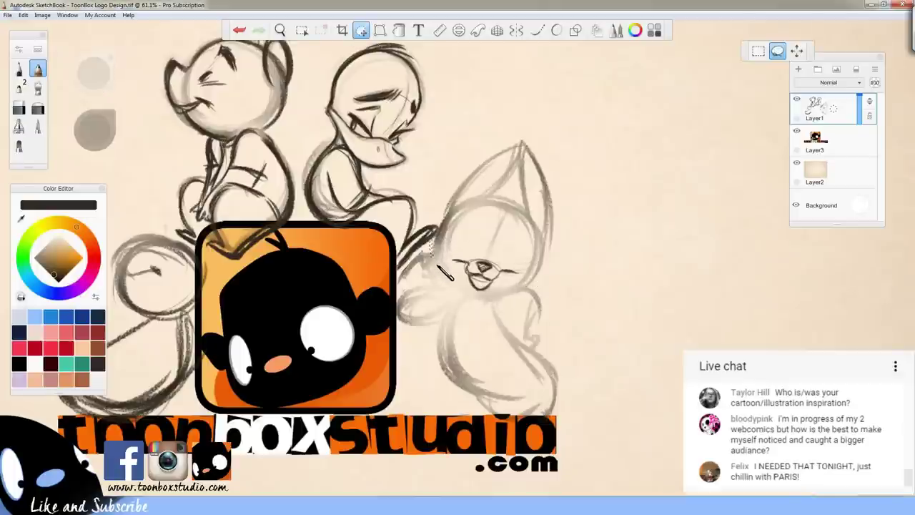
mouse_move(443, 272)
mouse_down()
mouse_move(472, 304)
mouse_move(489, 306)
mouse_move(524, 292)
mouse_move(572, 248)
mouse_move(508, 139)
mouse_move(449, 221)
mouse_up()
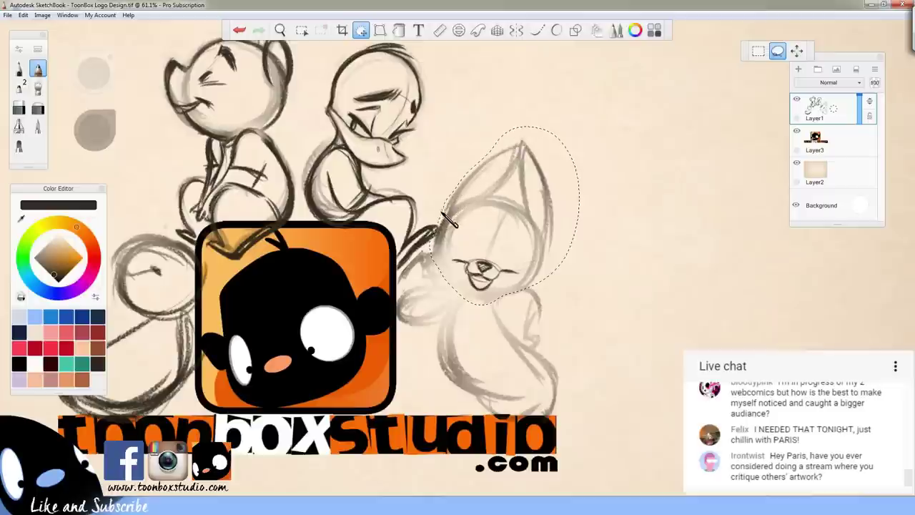
key(ctrl+alt)
mouse_move(569, 329)
mouse_down()
mouse_move(550, 368)
mouse_move(585, 393)
mouse_move(582, 372)
mouse_move(608, 412)
mouse_move(586, 401)
mouse_move(605, 407)
mouse_move(604, 386)
mouse_move(598, 425)
mouse_move(606, 421)
mouse_up()
key(ctrl+alt)
key(ctrl+alt)
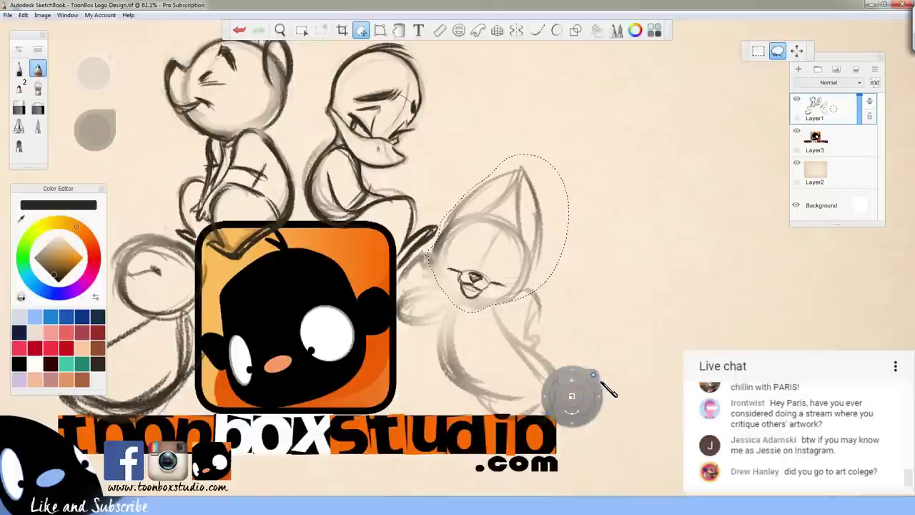
click(594, 375)
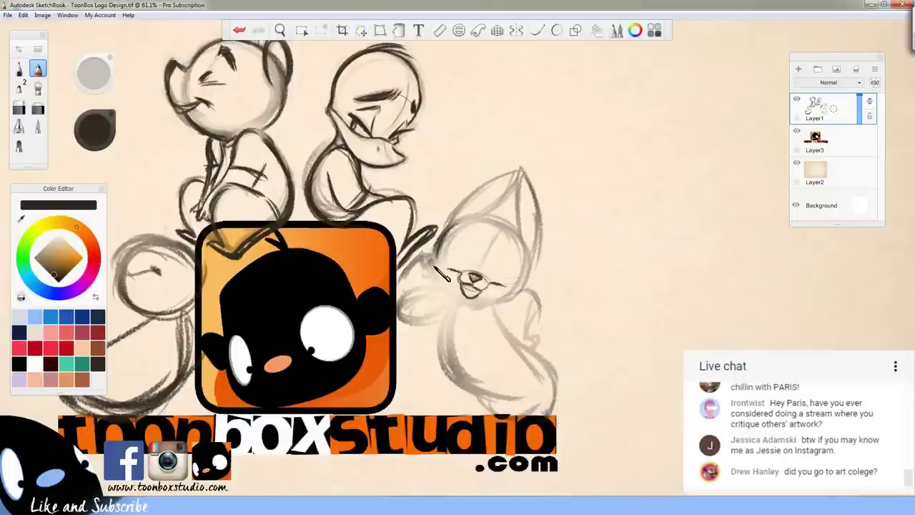
Pencil a darker outline around the pointed-ear character's cheeks, jaw and head
drag(438, 281, 489, 301)
key(ctrl+z)
mouse_move(437, 281)
mouse_down()
mouse_move(523, 301)
mouse_move(527, 261)
mouse_move(523, 288)
mouse_move(536, 296)
mouse_move(517, 235)
mouse_up()
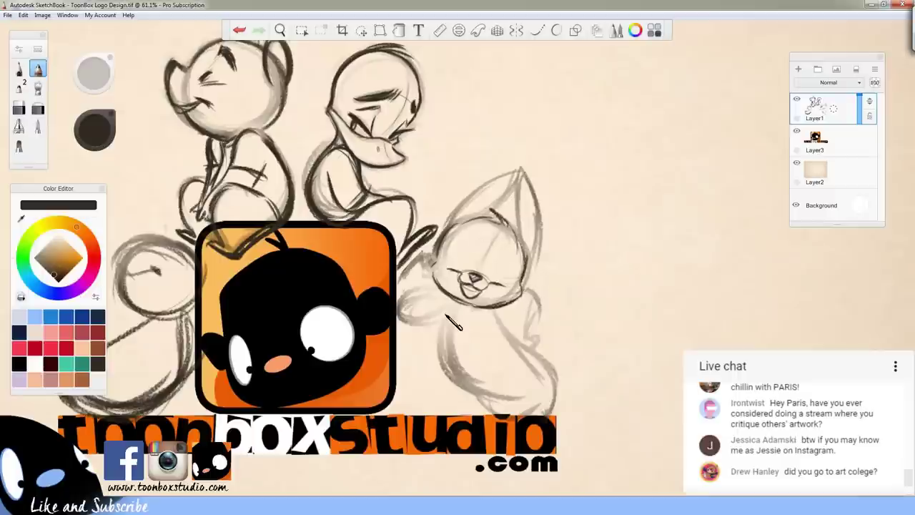
Fade the old ear lines with a larger soft eraser and redraw both pointed ears and the side of the head in pencil
key(e)
key(])
mouse_move(530, 187)
mouse_down()
mouse_move(537, 243)
mouse_move(542, 218)
mouse_up()
key(s)
mouse_move(532, 271)
mouse_down()
mouse_move(509, 168)
mouse_move(506, 229)
mouse_move(513, 182)
mouse_up()
mouse_move(467, 222)
mouse_down()
mouse_move(508, 175)
mouse_move(453, 219)
mouse_up()
drag(453, 219, 495, 175)
mouse_move(466, 258)
mouse_down()
mouse_move(511, 175)
mouse_move(528, 254)
mouse_move(523, 284)
mouse_up()
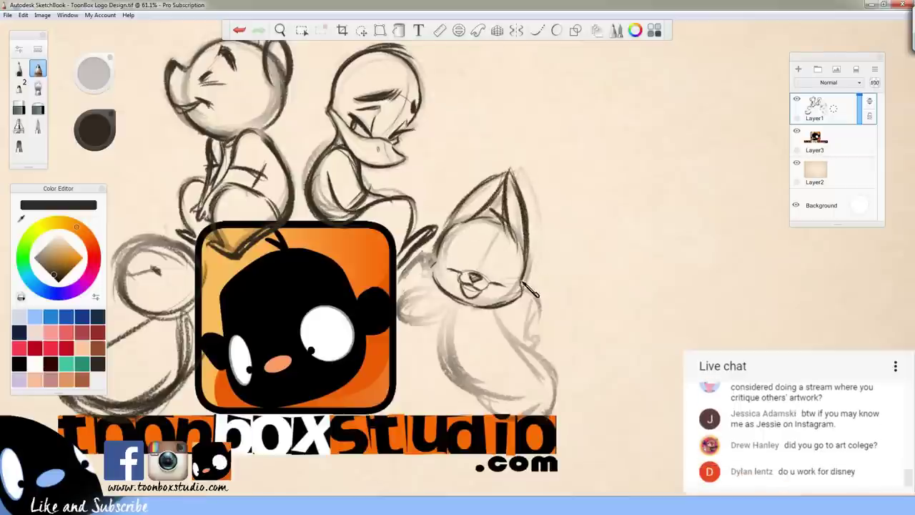
Pencil the pointed-ear character's arm and hand leaning on the logo, and its back curve down to the foot
mouse_move(431, 262)
mouse_down()
mouse_move(428, 283)
mouse_move(443, 295)
mouse_move(425, 303)
mouse_move(404, 293)
mouse_move(411, 320)
mouse_move(429, 324)
mouse_move(460, 303)
mouse_move(408, 321)
mouse_move(437, 357)
mouse_up()
mouse_move(441, 325)
mouse_down()
mouse_move(468, 400)
mouse_move(447, 386)
mouse_up()
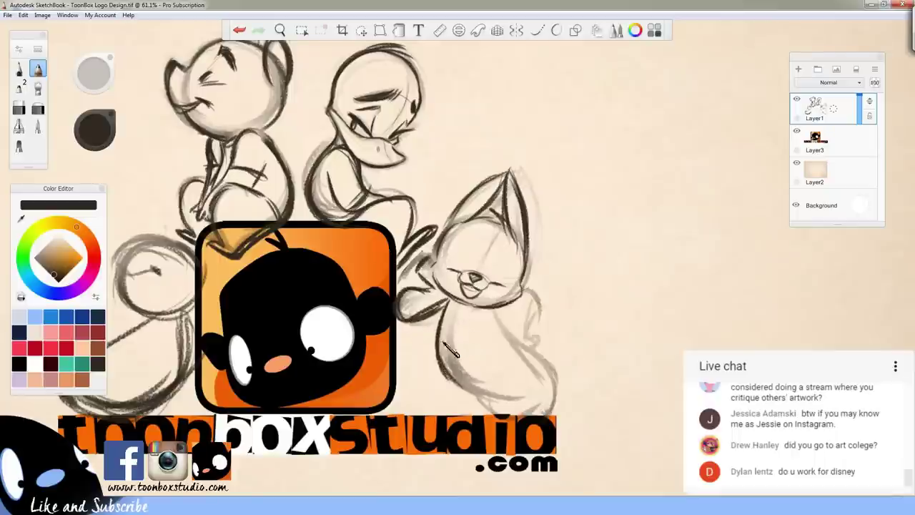
drag(440, 354, 506, 411)
key(ctrl+z)
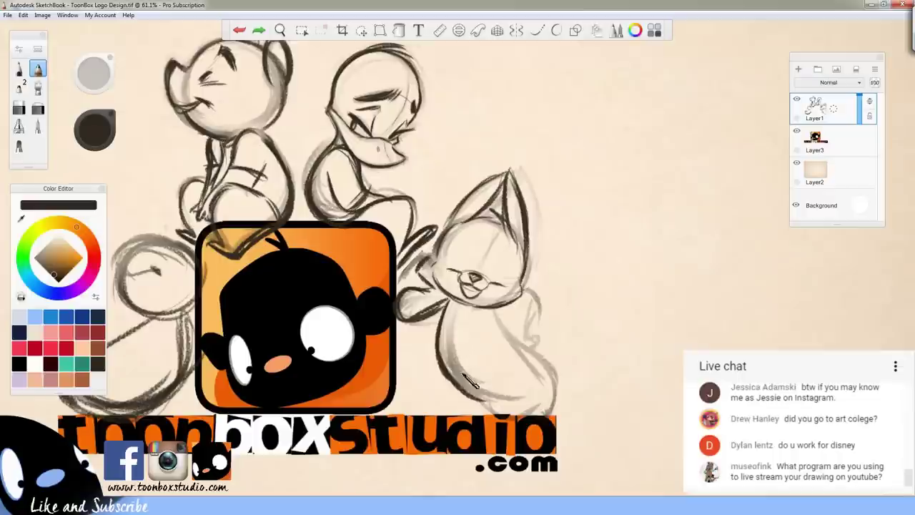
key(ctrl+z)
mouse_move(438, 356)
mouse_down()
mouse_move(513, 403)
mouse_move(485, 379)
mouse_move(482, 404)
mouse_move(531, 390)
mouse_move(514, 412)
mouse_move(548, 410)
mouse_up()
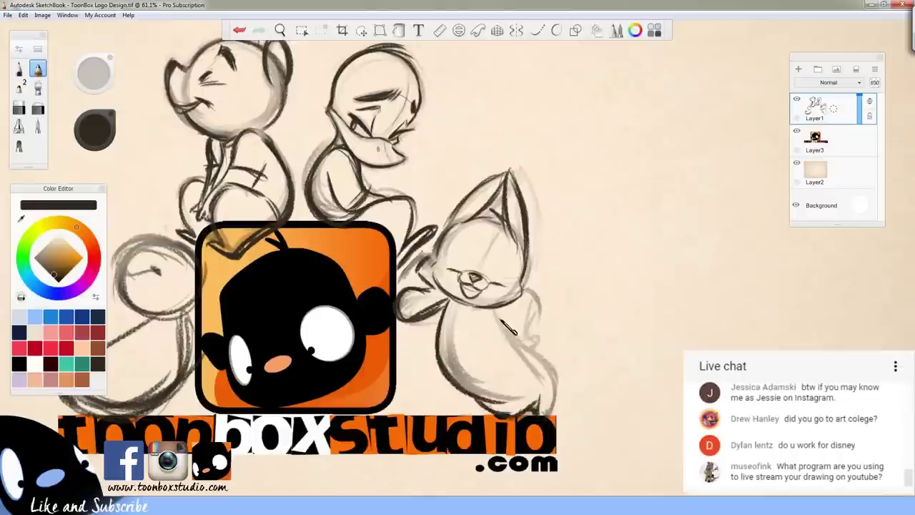
Pencil the outer side of the body and leg, the arm bent at the hip, and the curved belly line
mouse_move(509, 327)
mouse_down()
mouse_move(555, 397)
mouse_move(550, 409)
mouse_up()
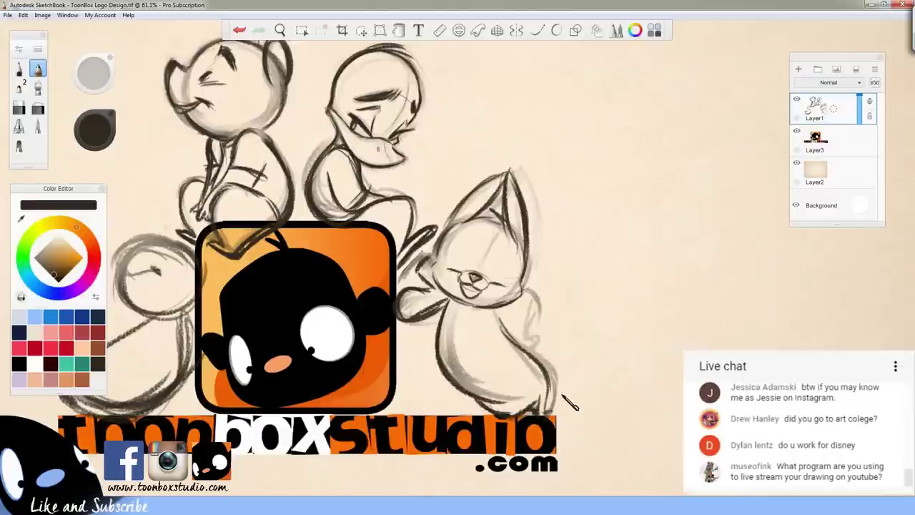
mouse_move(526, 294)
mouse_down()
mouse_move(532, 352)
mouse_move(510, 323)
mouse_move(526, 313)
mouse_move(516, 336)
mouse_move(517, 309)
mouse_move(521, 347)
mouse_move(504, 324)
mouse_up()
mouse_move(441, 372)
mouse_down()
mouse_move(493, 387)
mouse_move(520, 350)
mouse_move(477, 393)
mouse_up()
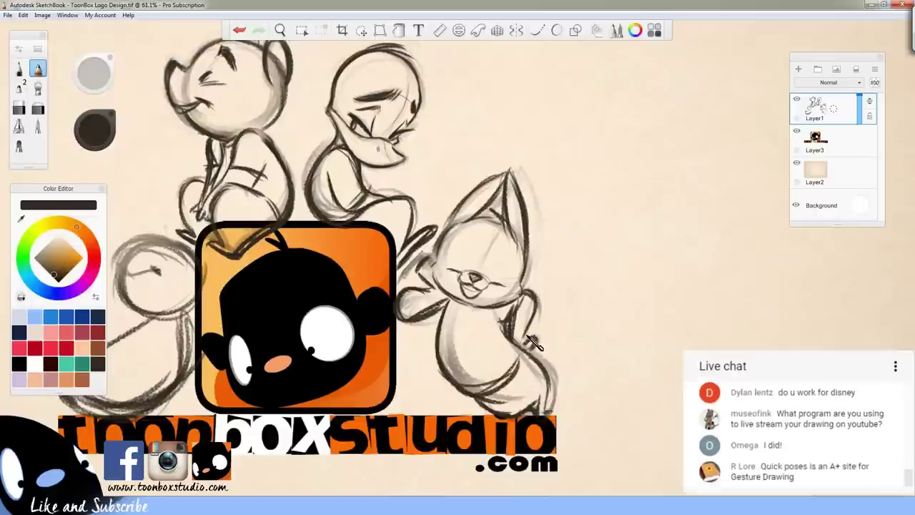
Try adjusting the pointed-ear character's lassoed body below the head
key(l)
drag(448, 303, 530, 465)
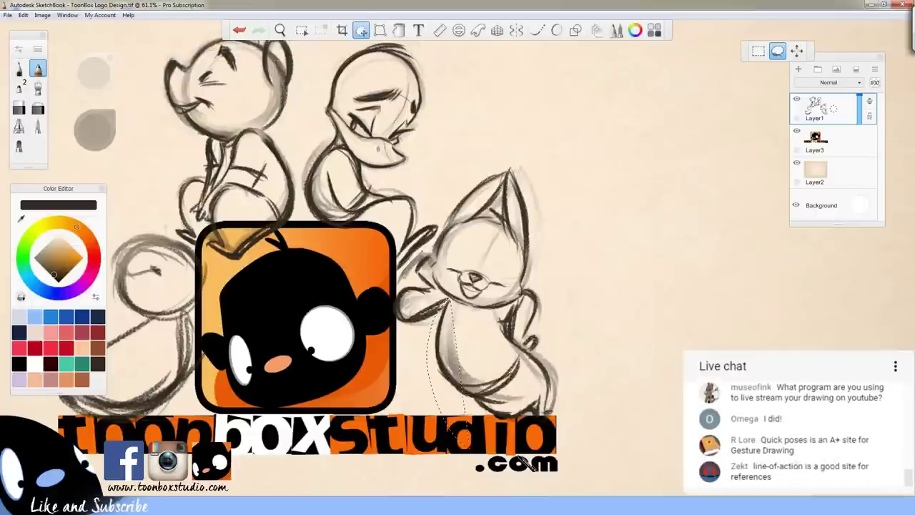
mouse_move(580, 312)
mouse_down()
mouse_move(486, 294)
mouse_move(511, 310)
mouse_move(457, 303)
mouse_up()
mouse_move(571, 394)
mouse_down()
mouse_move(600, 445)
mouse_move(597, 416)
mouse_up()
key(ctrl+z)
key(ctrl+z)
click(600, 410)
key(ctrl+z)
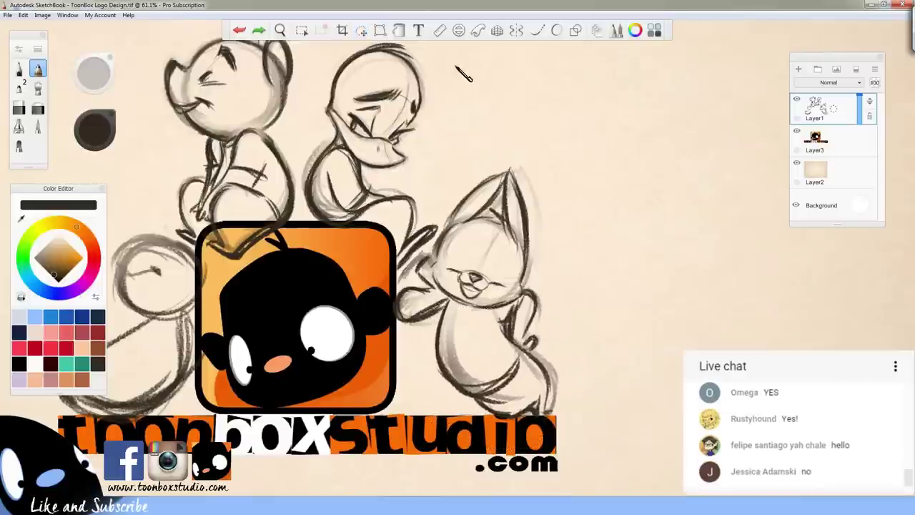
Lasso the whole pointed-ear character, move it up and away from the logo, and clear the selection
click(361, 30)
mouse_move(436, 245)
mouse_down()
mouse_move(410, 385)
mouse_move(636, 329)
mouse_up()
mouse_move(613, 197)
mouse_down()
mouse_move(440, 202)
mouse_move(431, 236)
mouse_up()
key(v)
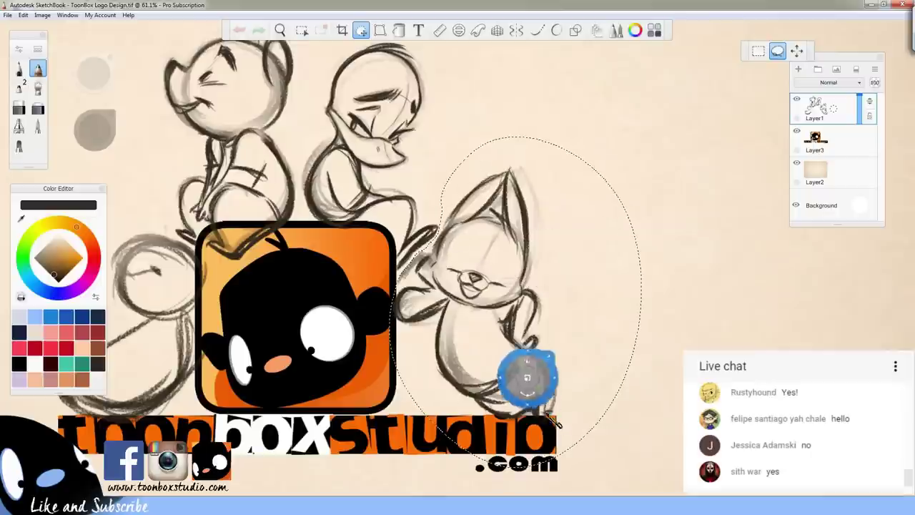
drag(560, 416, 649, 381)
key(ctrl+d)
key(Escape)
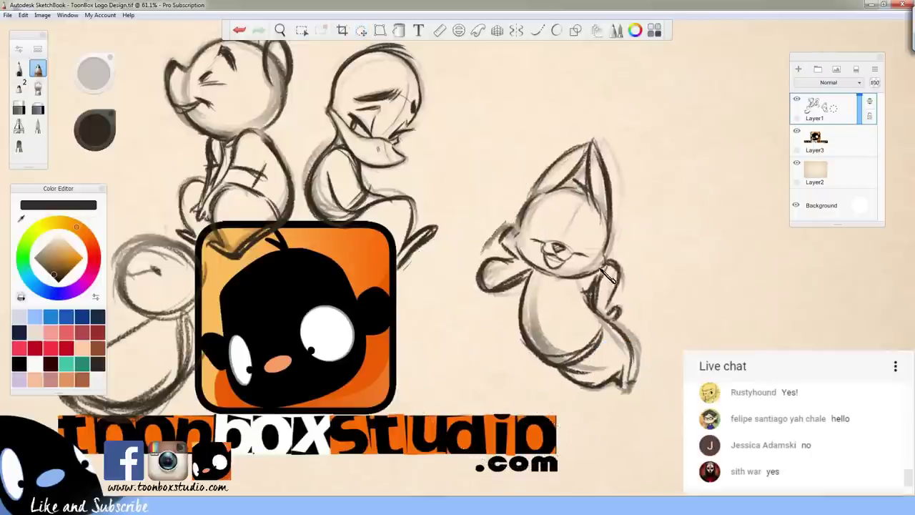
Erase the stray sketch lines above the pointed-ear character's outstretched hand
key(e)
drag(485, 231, 490, 245)
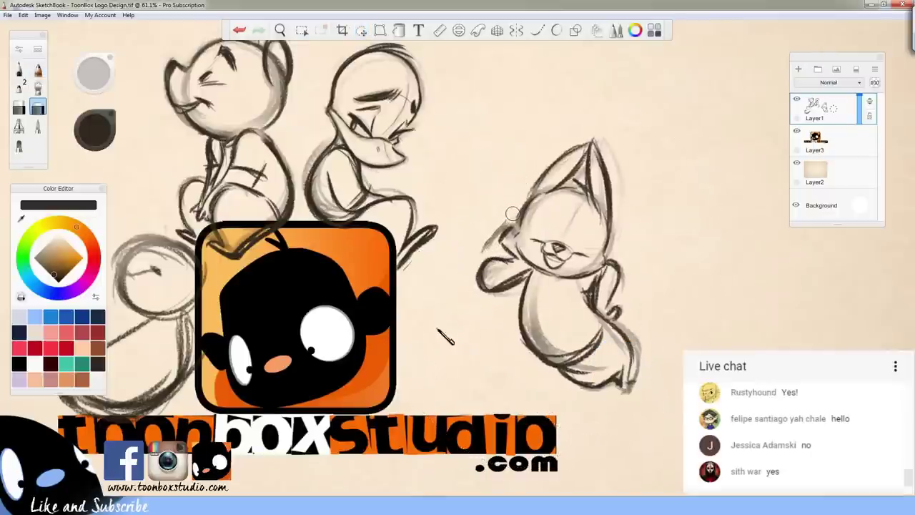
drag(505, 222, 493, 244)
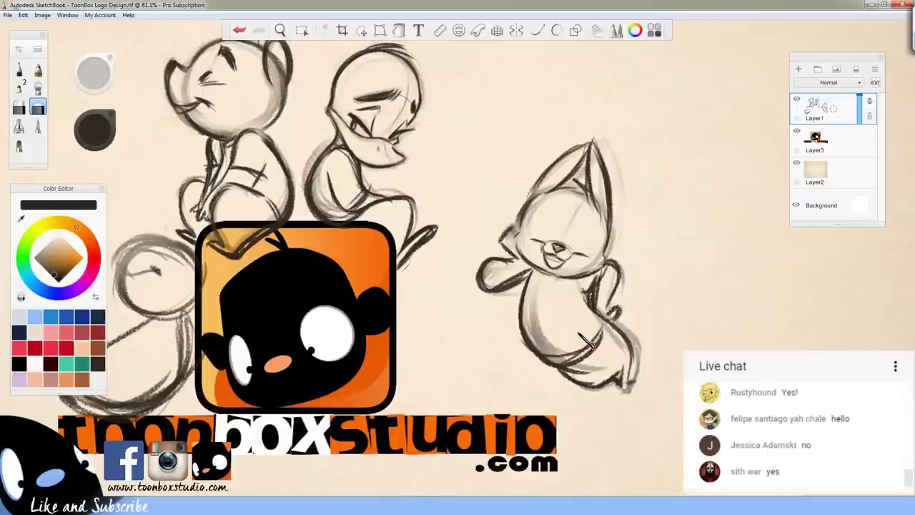
Draw the pointed-ear character's open eye, winking eye and thick eyebrows, cleaning up the face lines with the eraser
key(b)
mouse_move(544, 228)
mouse_down()
mouse_move(588, 235)
mouse_move(574, 242)
mouse_move(578, 254)
mouse_move(576, 236)
mouse_move(579, 251)
mouse_move(602, 259)
mouse_move(610, 221)
mouse_move(599, 243)
mouse_up()
key(e)
key(s)
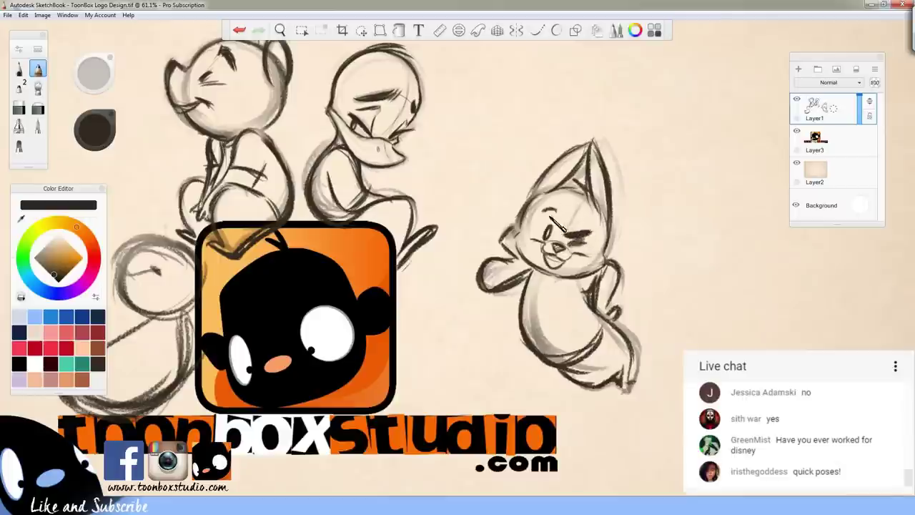
drag(538, 210, 558, 203)
key(e)
drag(564, 247, 544, 241)
key(e)
key(e)
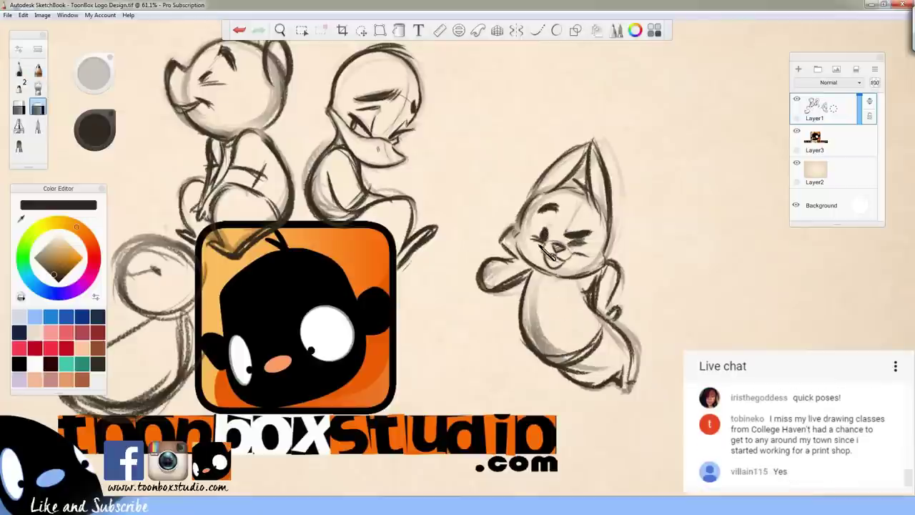
key(e)
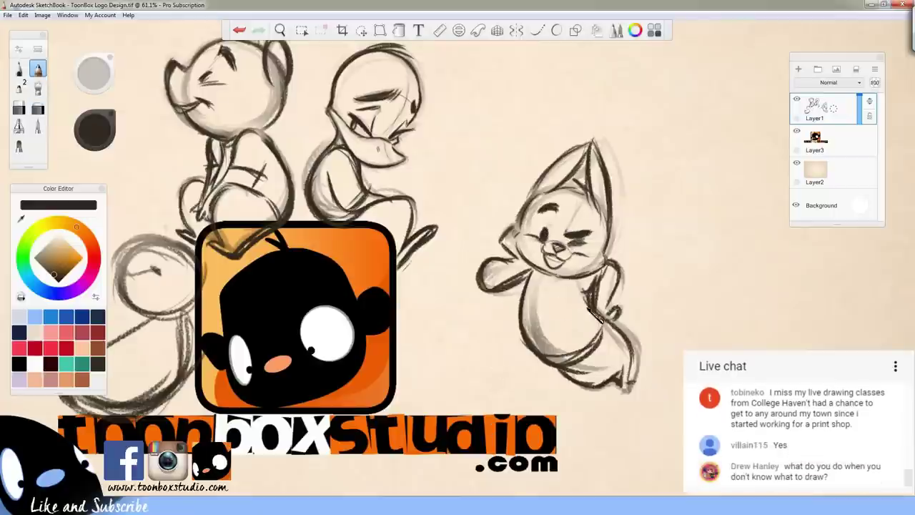
Draw two thick circles as glasses, lasso them, fit them over the pointed-ear character's eyes, and clear the selection
mouse_move(684, 227)
mouse_down()
mouse_move(673, 251)
mouse_move(707, 236)
mouse_move(730, 250)
mouse_up()
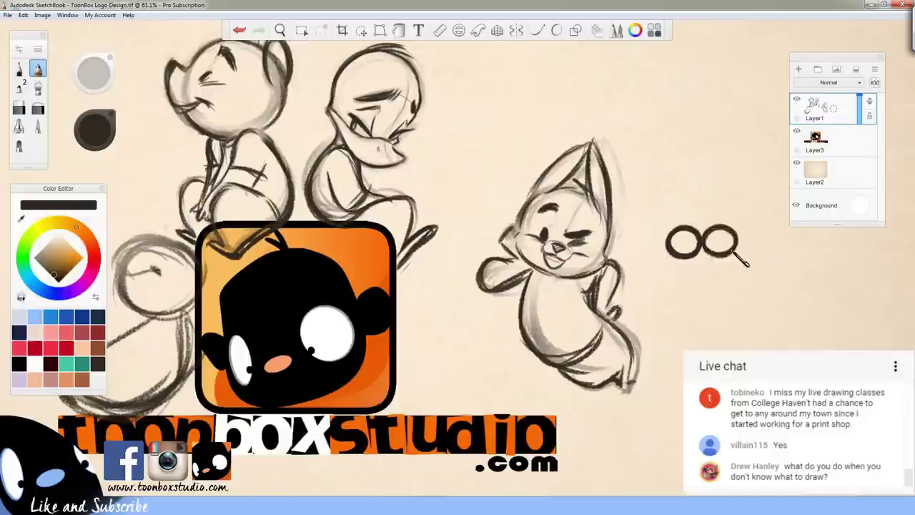
click(362, 33)
drag(678, 206, 684, 206)
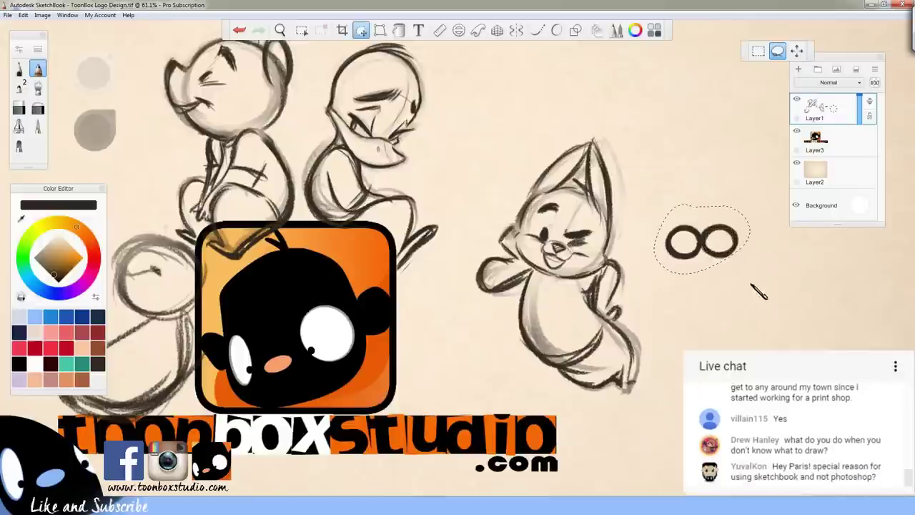
mouse_move(747, 318)
mouse_down()
mouse_move(760, 323)
mouse_move(750, 343)
mouse_move(739, 321)
mouse_move(620, 343)
mouse_up()
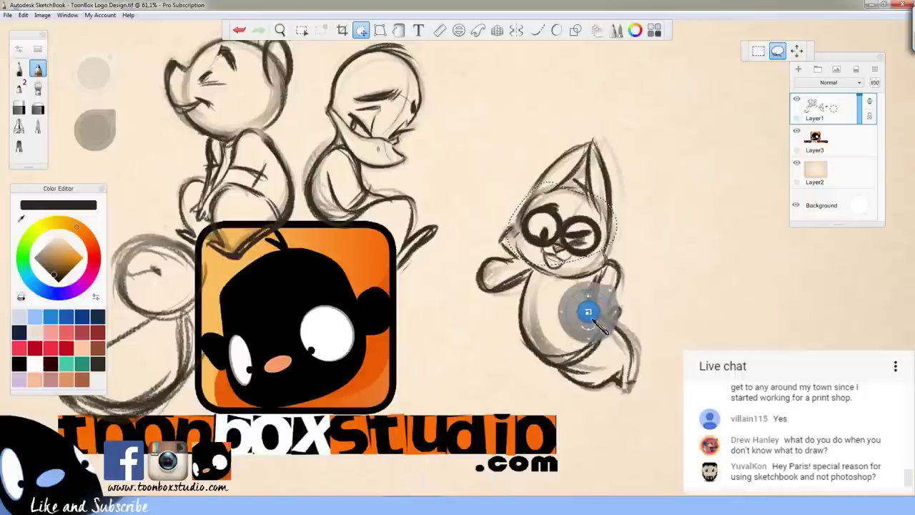
mouse_move(588, 311)
mouse_down()
mouse_move(597, 341)
mouse_move(602, 335)
mouse_move(595, 343)
mouse_up()
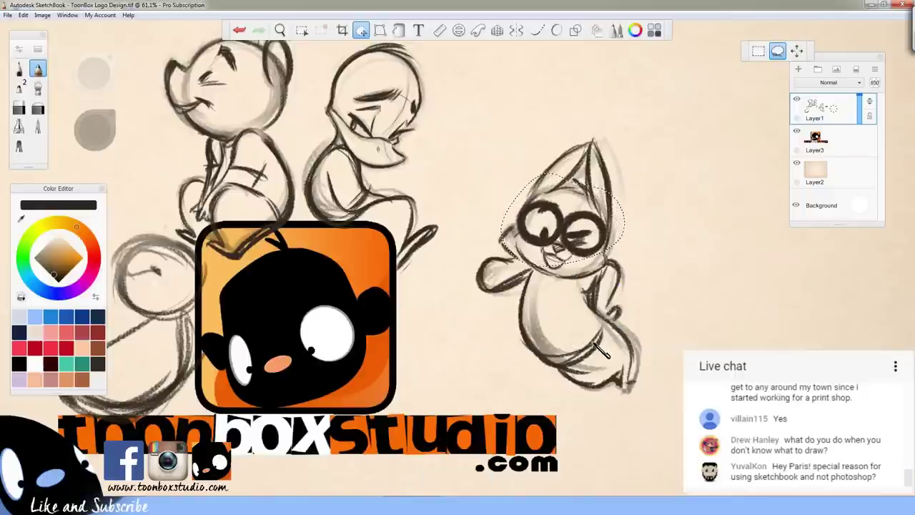
drag(617, 341, 616, 339)
key(ctrl+d)
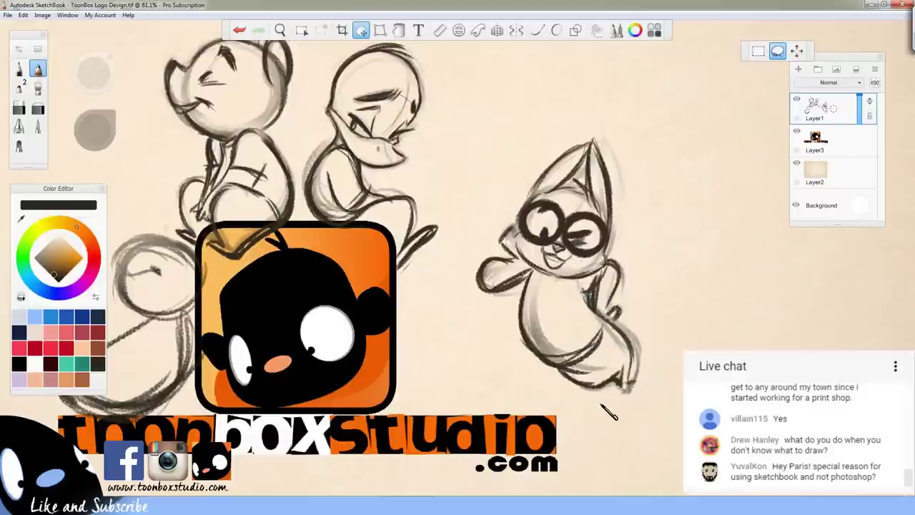
Darken the pointed-ear character's jaw line, then soften and redraw its bent arm and hip in pencil
key(b)
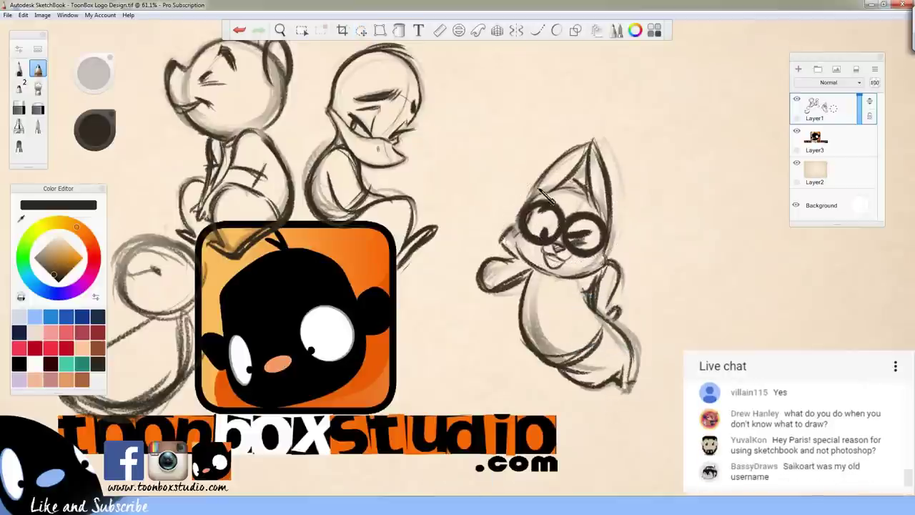
drag(529, 263, 600, 269)
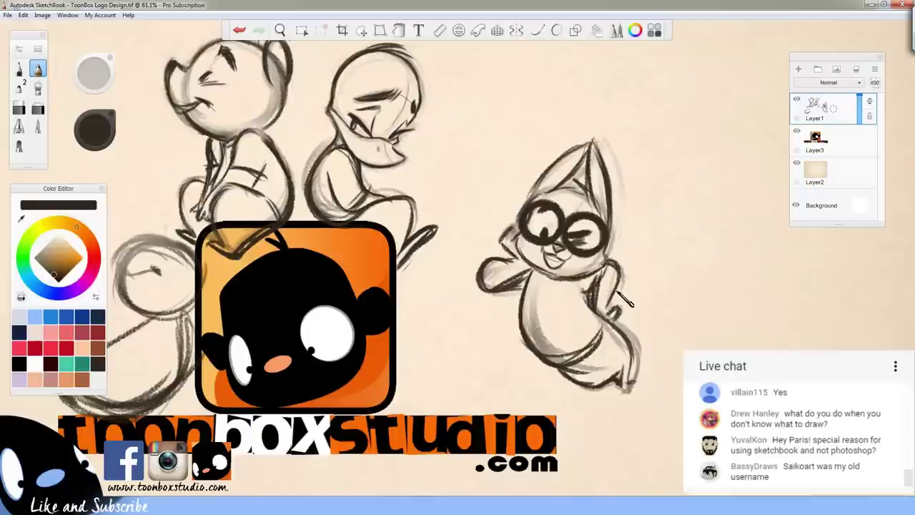
key(e)
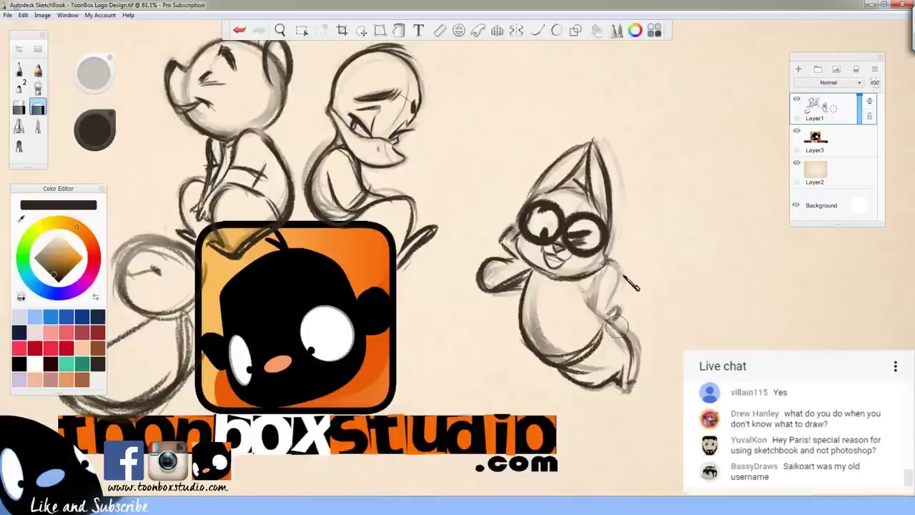
key(b)
mouse_move(621, 275)
mouse_down()
mouse_move(616, 330)
mouse_move(619, 310)
mouse_up()
drag(599, 275, 587, 291)
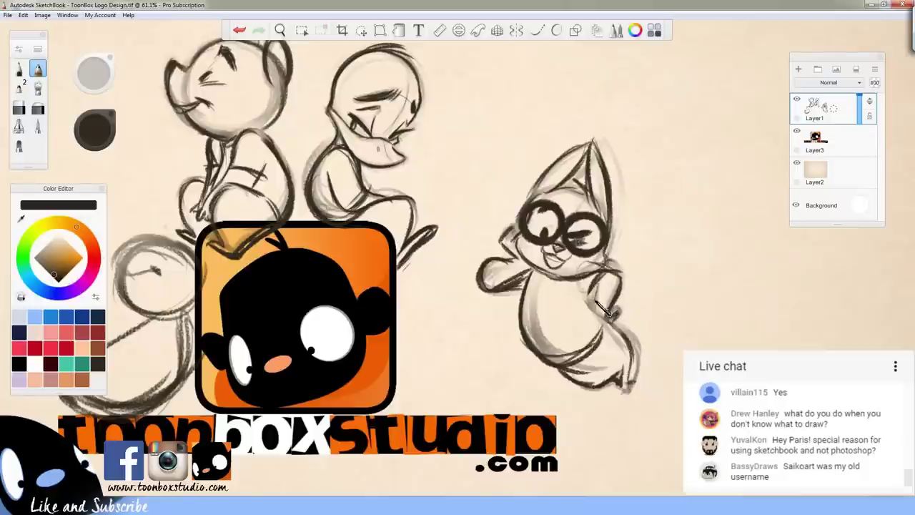
mouse_move(597, 284)
mouse_down()
mouse_move(595, 305)
mouse_move(610, 319)
mouse_move(619, 309)
mouse_move(632, 381)
mouse_up()
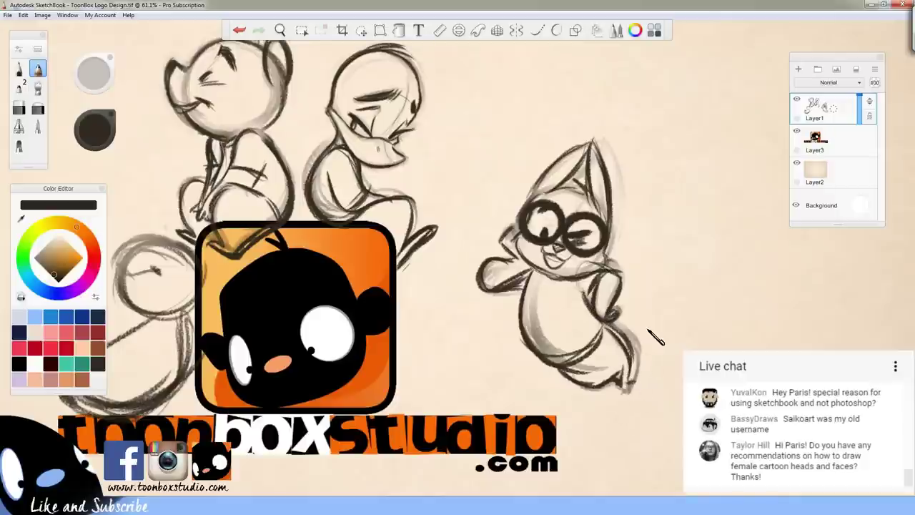
Sketch light chest and belly circles inside the pointed-ear character's torso, then soften its old body and hip lines with the eraser
drag(565, 293, 539, 318)
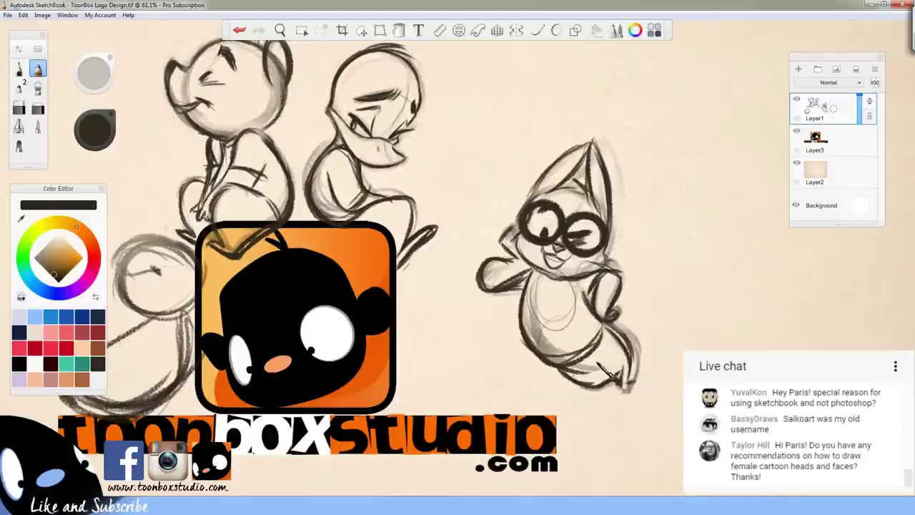
drag(598, 364, 561, 314)
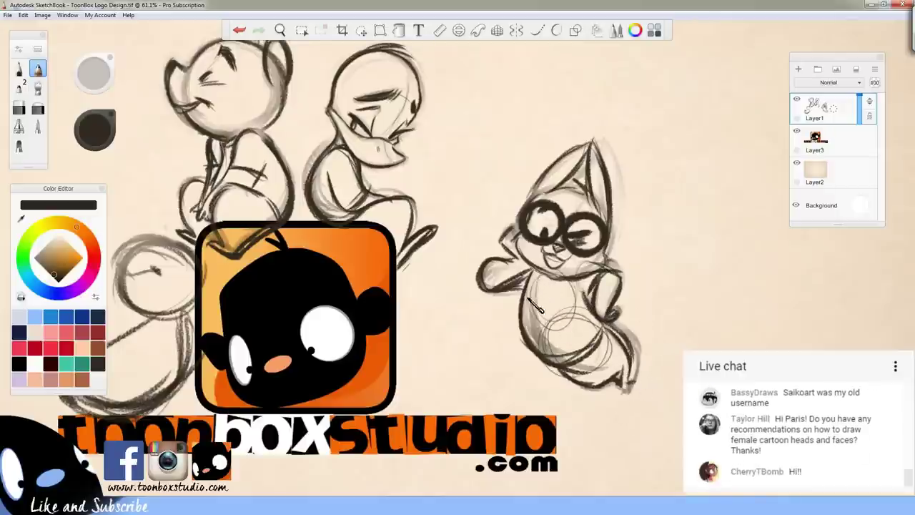
mouse_move(529, 277)
mouse_down()
mouse_move(524, 341)
mouse_move(587, 377)
mouse_up()
mouse_move(541, 339)
mouse_down()
mouse_move(592, 379)
mouse_move(601, 358)
mouse_move(613, 375)
mouse_move(608, 392)
mouse_move(600, 361)
mouse_move(554, 336)
mouse_move(543, 315)
mouse_move(622, 296)
mouse_up()
key(e)
key(e)
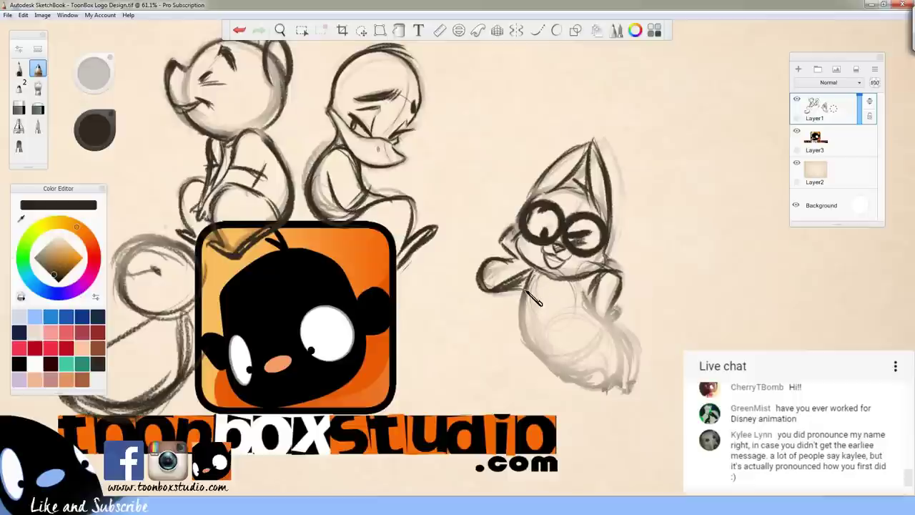
Redraw the pointed-ear character's back, belly and hip outline in dark pencil, ending in a small foot
mouse_move(527, 309)
mouse_down()
mouse_move(547, 361)
mouse_move(529, 322)
mouse_move(583, 386)
mouse_move(562, 372)
mouse_move(597, 384)
mouse_move(599, 364)
mouse_up()
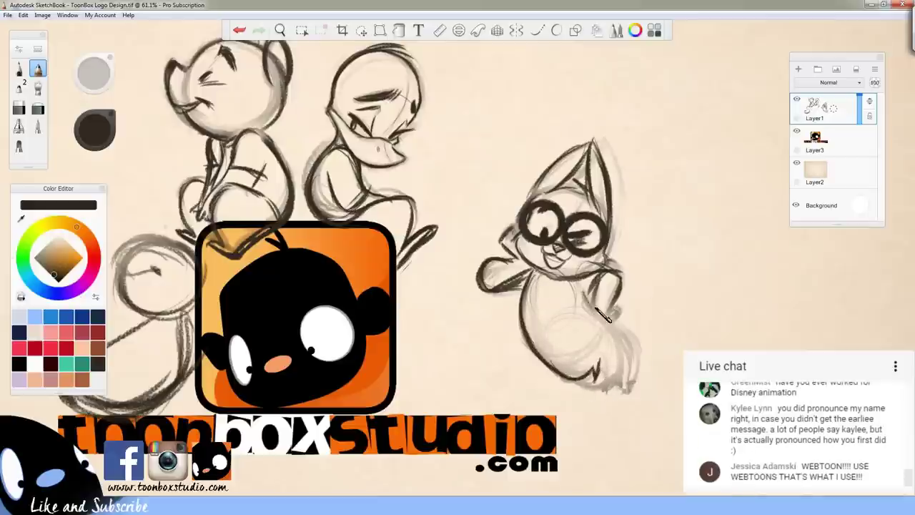
drag(596, 308, 607, 336)
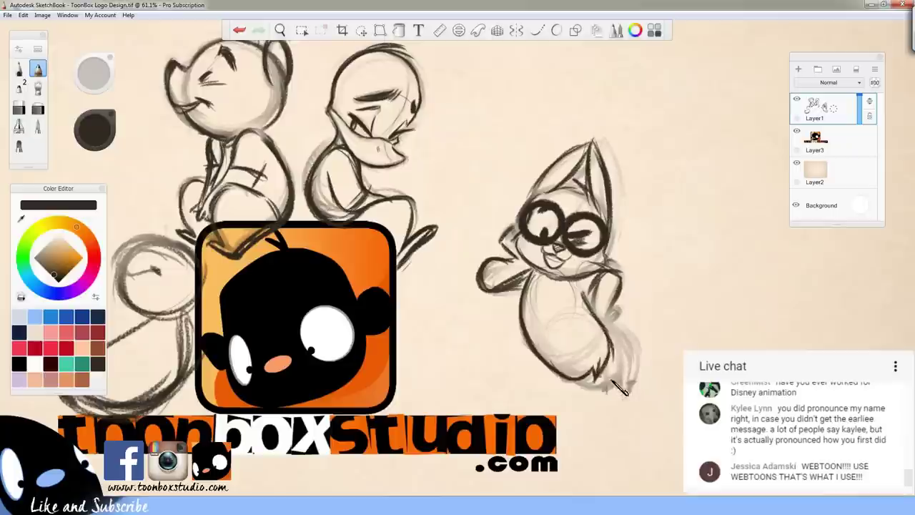
drag(523, 328, 539, 348)
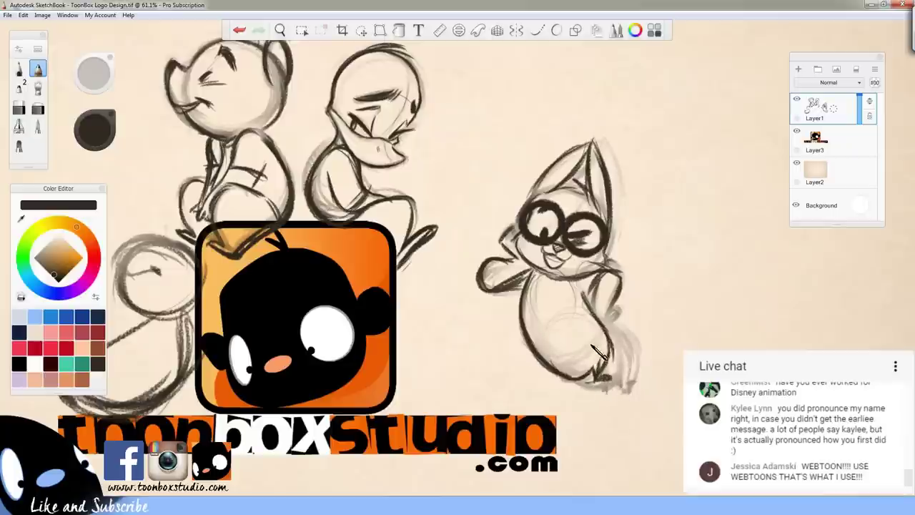
mouse_move(605, 325)
mouse_down()
mouse_move(558, 360)
mouse_move(570, 368)
mouse_move(549, 358)
mouse_move(553, 366)
mouse_move(563, 376)
mouse_move(598, 362)
mouse_move(611, 335)
mouse_up()
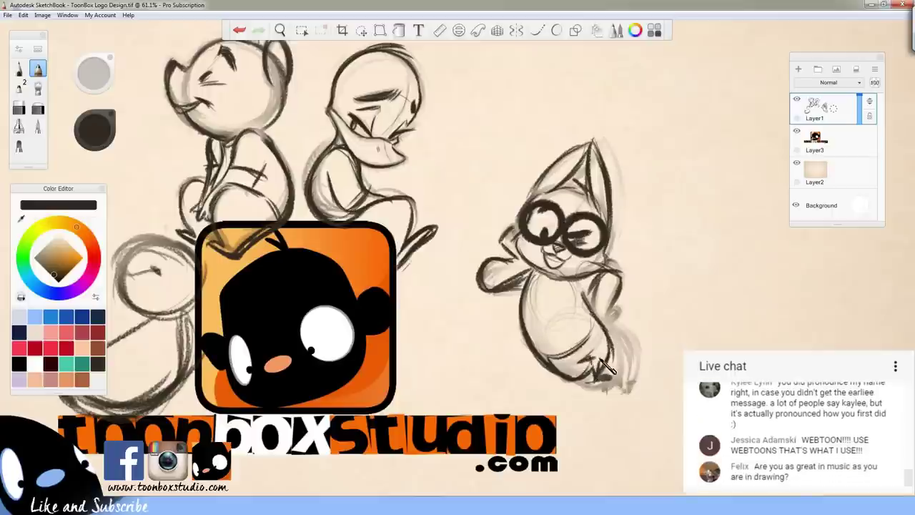
Refine the pointed-ear character's leg and foot, undo a stray stroke, and draw a curved line across the lower belly
mouse_move(608, 340)
mouse_down()
mouse_move(588, 364)
mouse_move(599, 362)
mouse_move(551, 364)
mouse_move(594, 374)
mouse_up()
drag(593, 370, 595, 380)
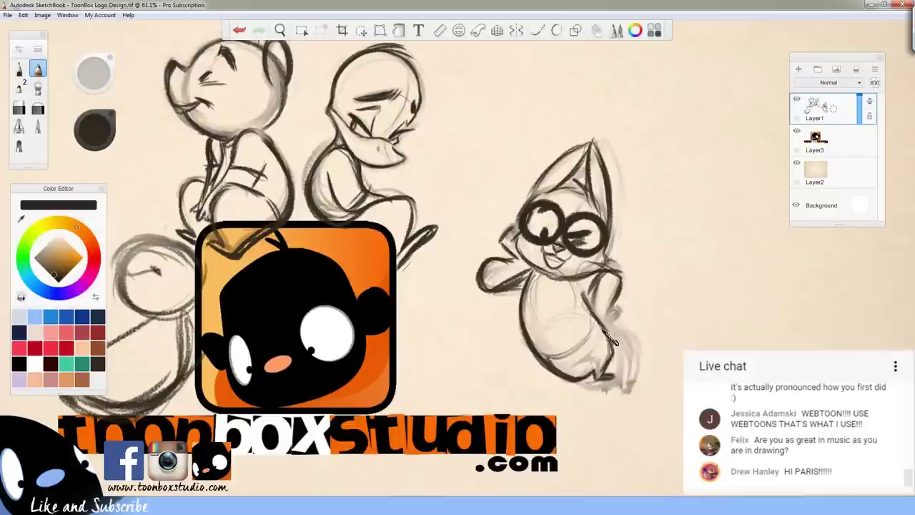
key(ctrl+z)
drag(548, 356, 594, 319)
drag(537, 361, 560, 375)
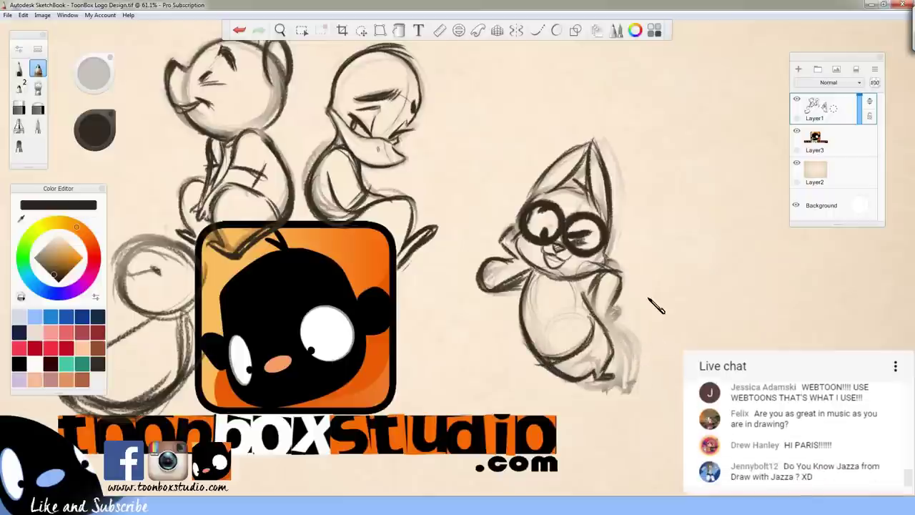
Lasso the whole pointed-ear character, move it against the logo box so it stands on the lettering, and clear the selection
click(362, 30)
drag(535, 118, 602, 108)
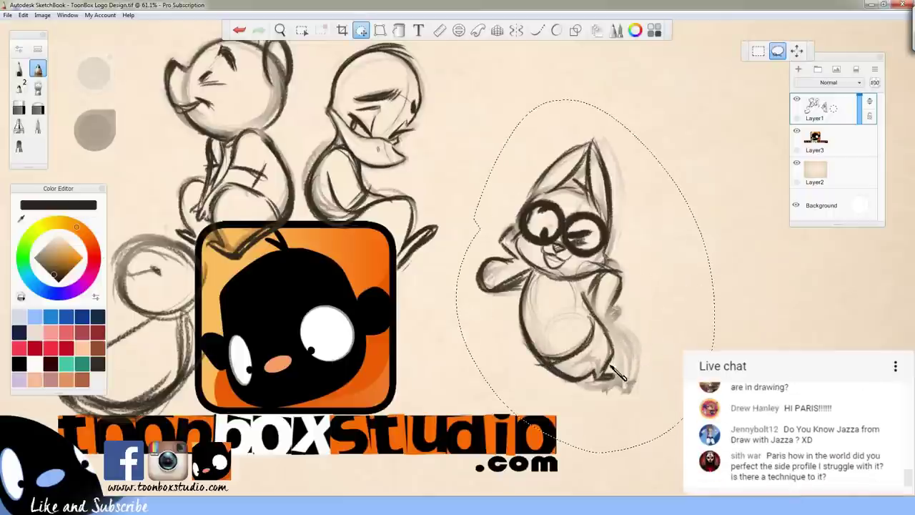
mouse_move(595, 360)
mouse_down()
mouse_move(607, 356)
mouse_move(541, 417)
mouse_move(561, 439)
mouse_up()
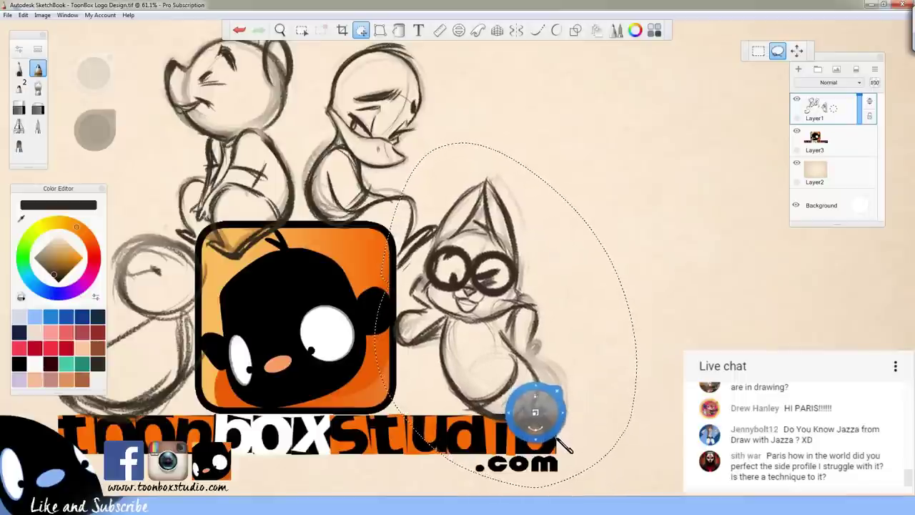
click(571, 386)
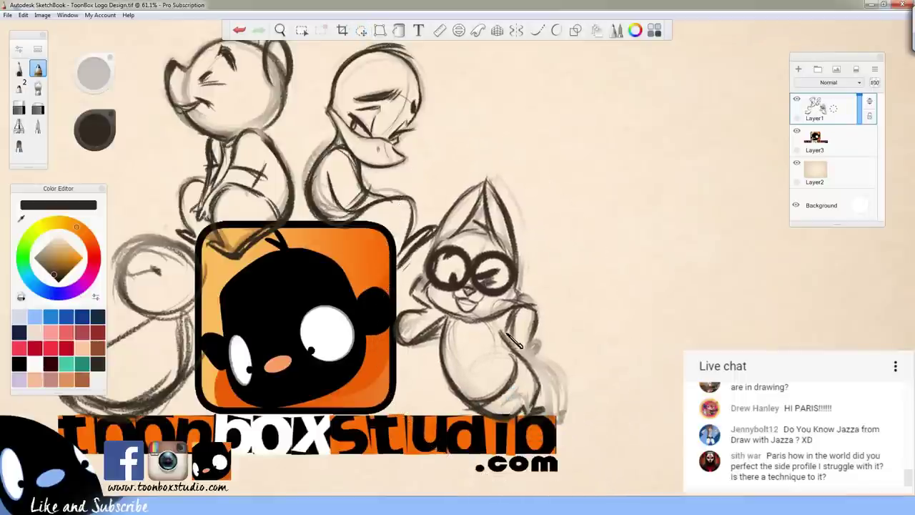
Darken the pointed-ear character's bent arm and hand, then erase the stray lines beside its ear and behind its hip
mouse_move(515, 311)
mouse_down()
mouse_move(524, 357)
mouse_move(538, 351)
mouse_move(530, 359)
mouse_move(538, 338)
mouse_up()
key(e)
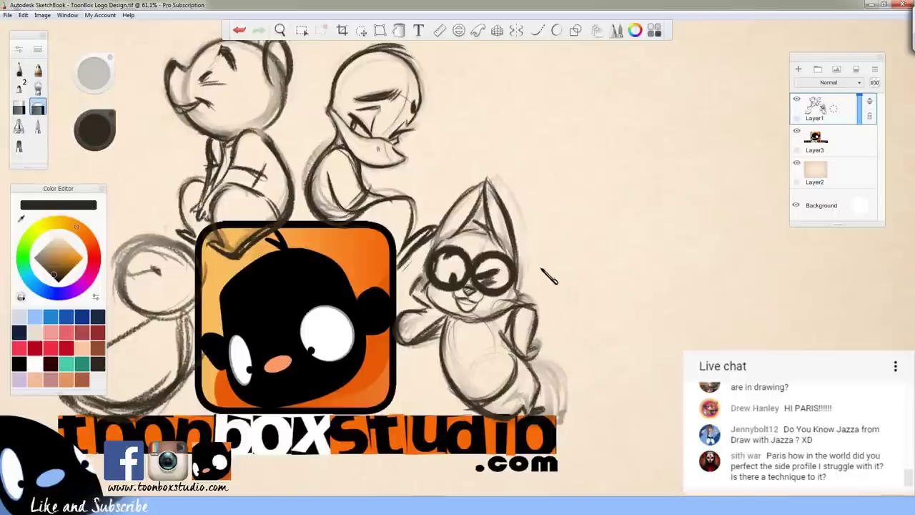
key(b)
key(b)
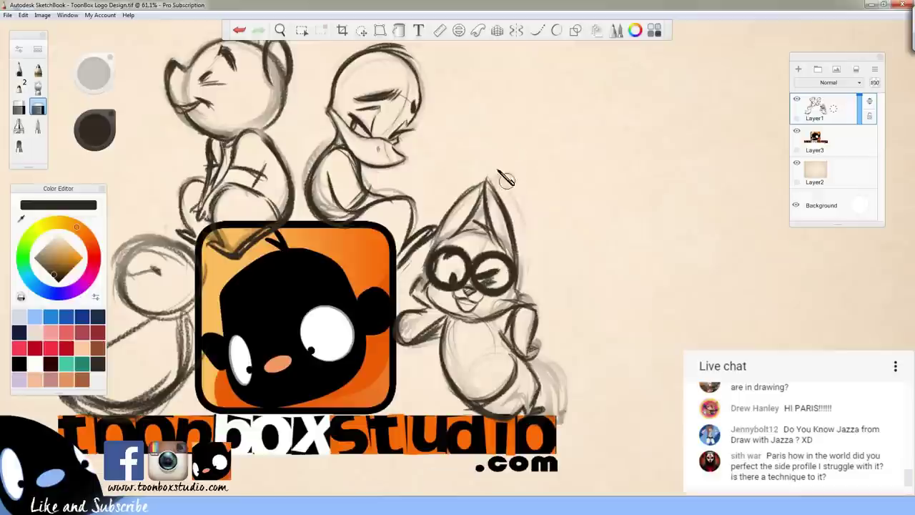
drag(501, 173, 520, 214)
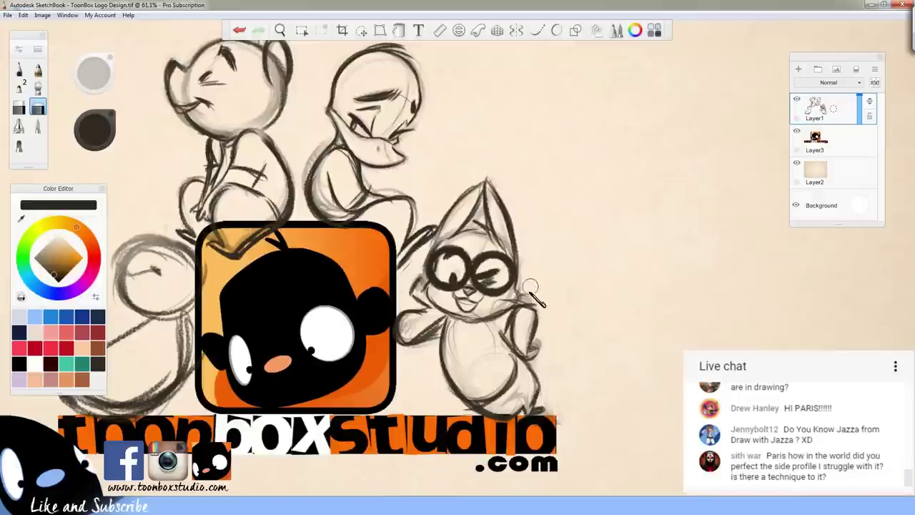
Lasso the pointed-ear character's head, rotate it slightly into a tilt over the body, and clear the selection
key(space)
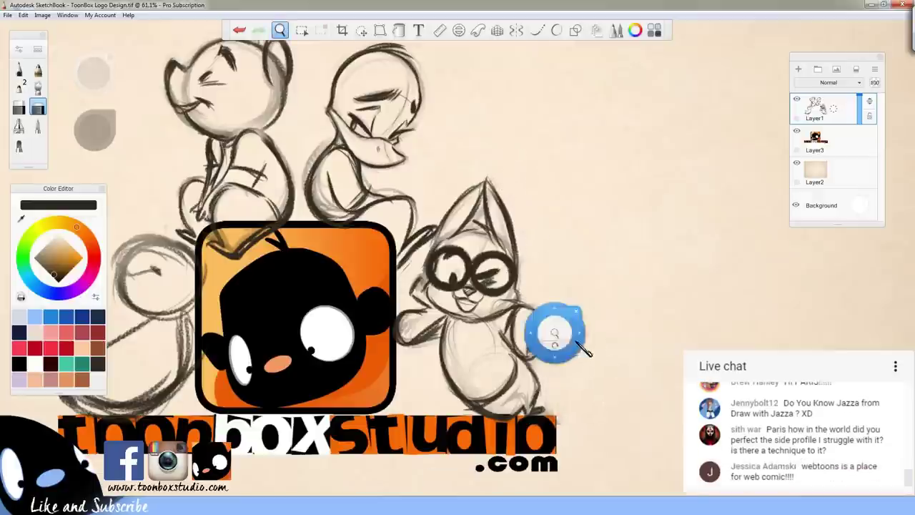
drag(584, 348, 564, 367)
drag(636, 425, 662, 419)
key(e)
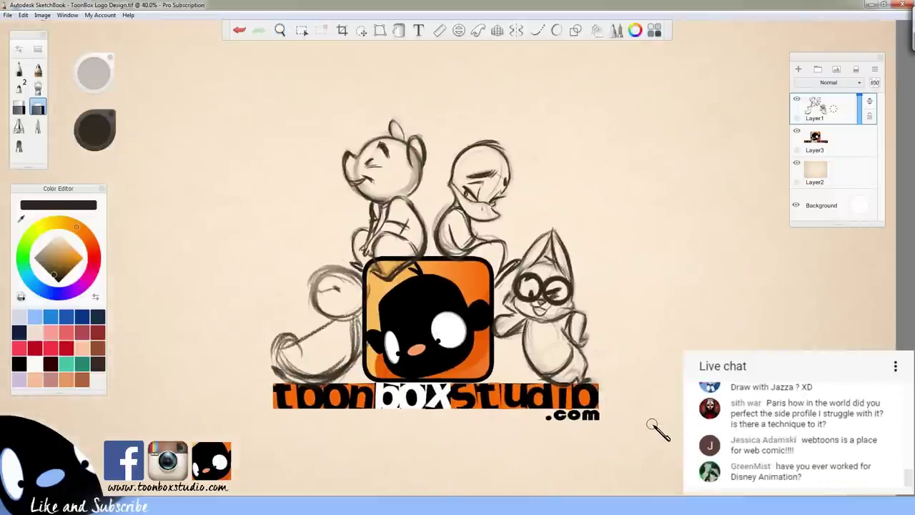
click(361, 31)
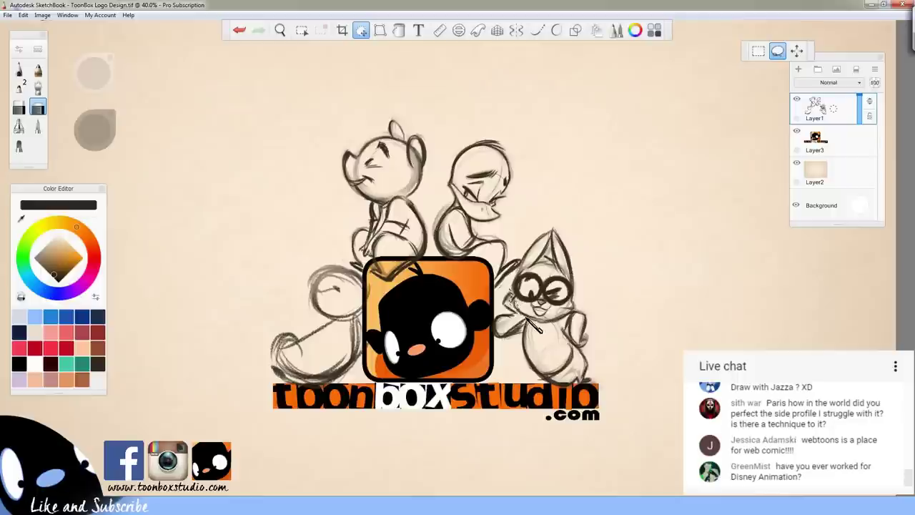
mouse_move(529, 319)
mouse_down()
mouse_move(518, 300)
mouse_move(565, 339)
mouse_move(583, 317)
mouse_move(635, 362)
mouse_move(635, 384)
mouse_move(621, 374)
mouse_move(645, 396)
mouse_move(541, 293)
mouse_move(476, 254)
mouse_move(626, 328)
mouse_move(679, 404)
mouse_move(667, 394)
mouse_up()
drag(668, 396, 677, 402)
drag(667, 406, 665, 407)
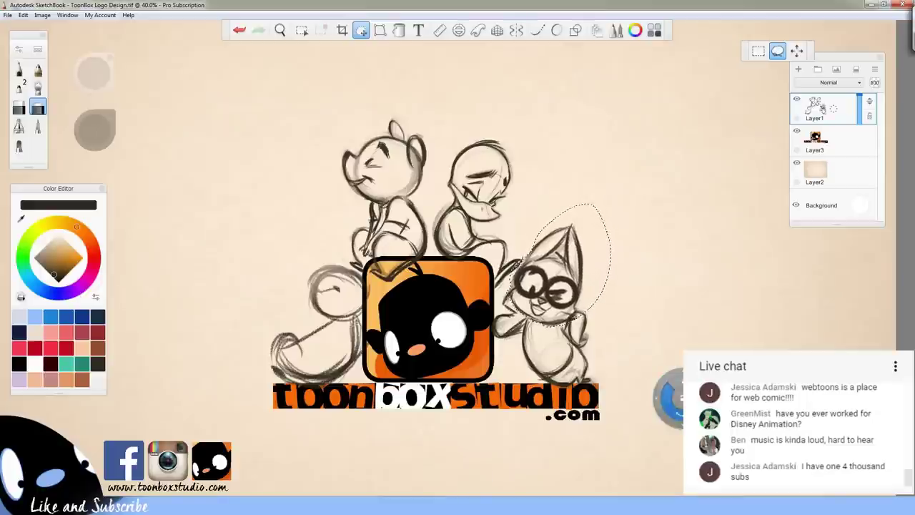
key(ctrl+d)
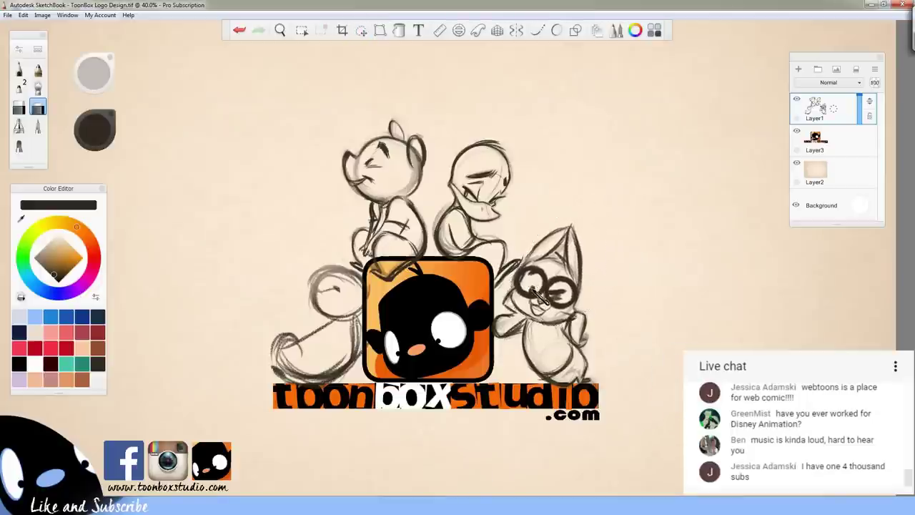
Add diagonal pencil hatching to the pointed-ear character's torso, the bear's chest and the duck's torso
key(s)
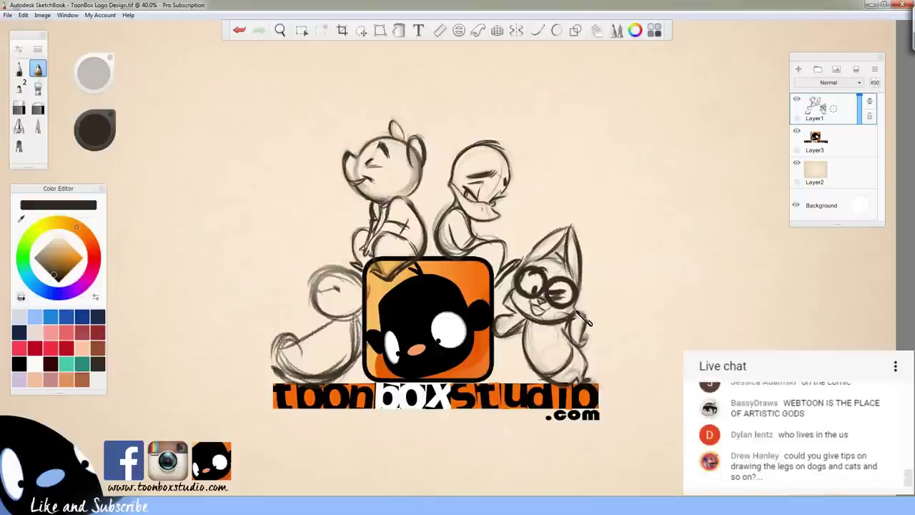
mouse_move(556, 323)
mouse_down()
mouse_move(534, 346)
mouse_move(549, 335)
mouse_move(536, 379)
mouse_up()
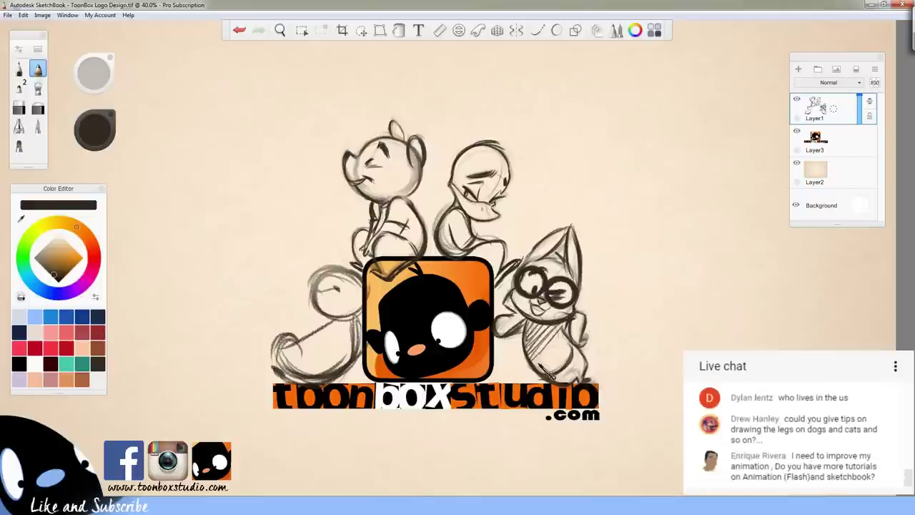
drag(586, 339, 581, 365)
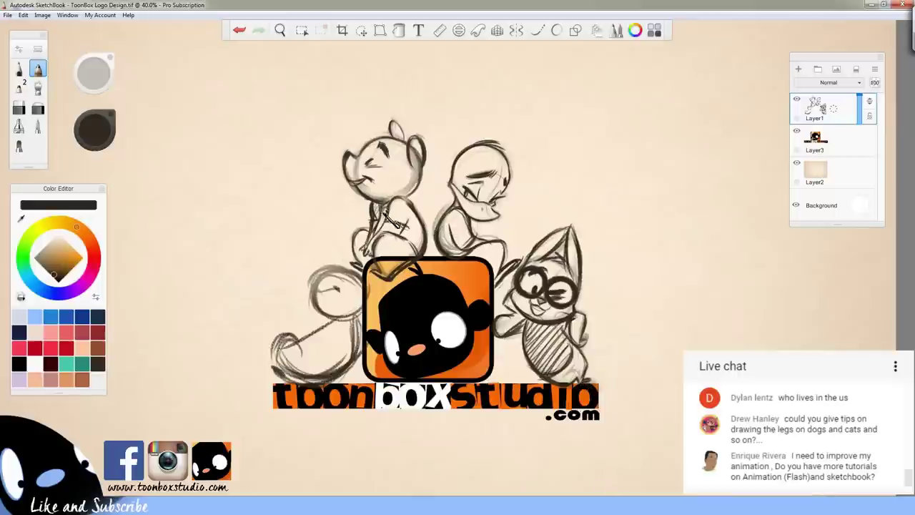
drag(386, 208, 377, 233)
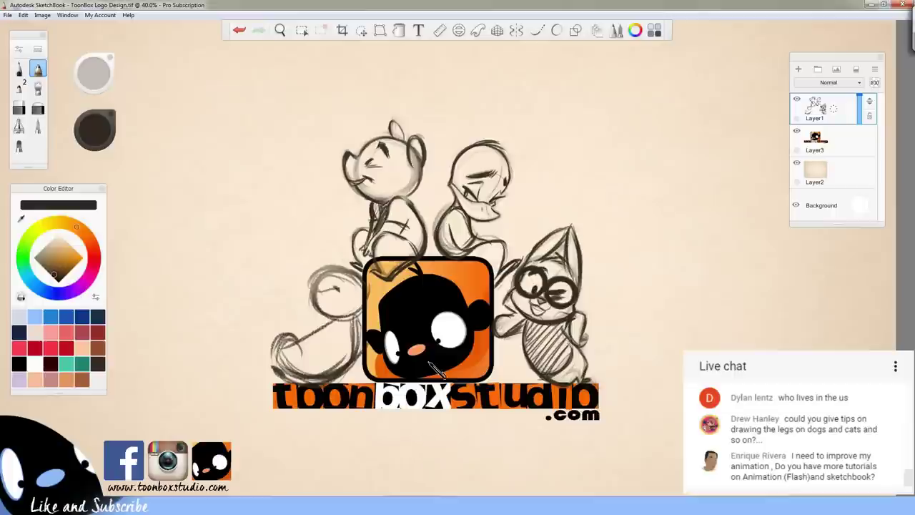
mouse_move(460, 218)
mouse_down()
mouse_move(454, 240)
mouse_move(475, 253)
mouse_move(477, 268)
mouse_up()
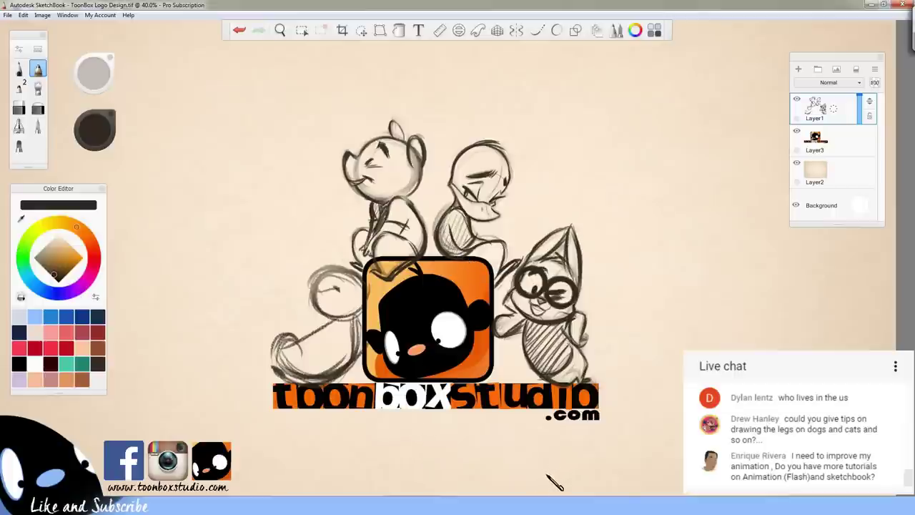
Lasso the rough character beside the logo's left edge, move it out to empty canvas, and clear the selection
key(space)
drag(563, 453, 625, 451)
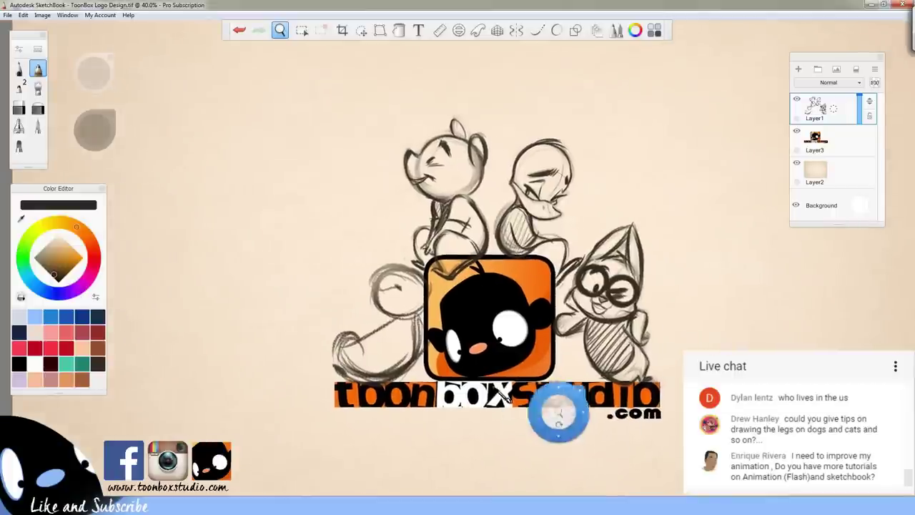
drag(406, 376, 482, 366)
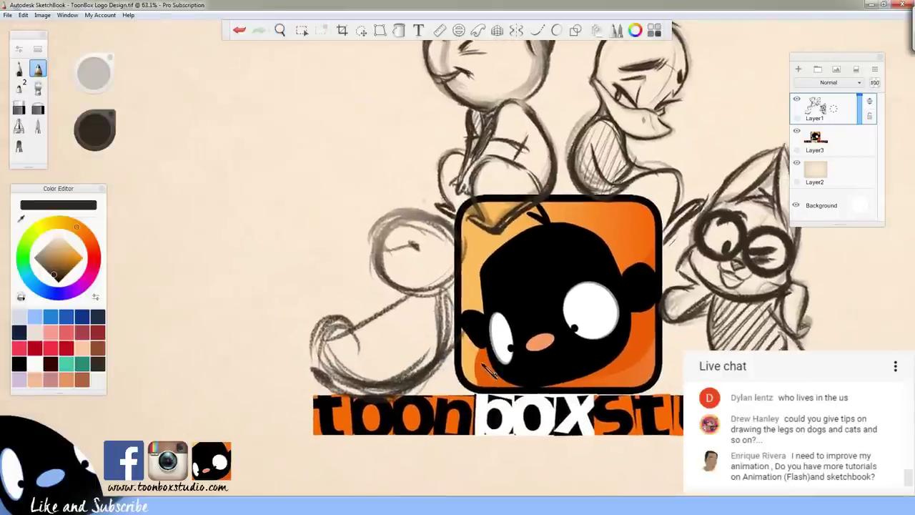
key(e)
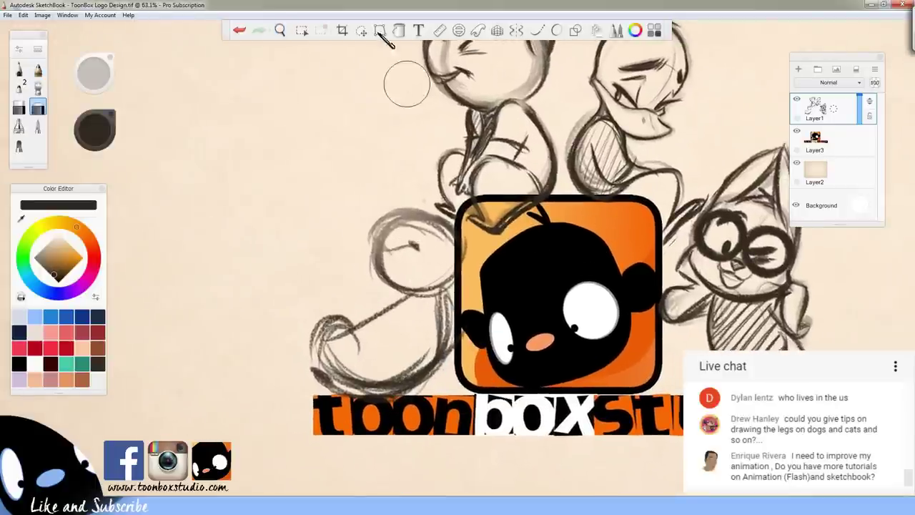
click(361, 30)
mouse_move(402, 432)
mouse_down()
mouse_move(493, 259)
mouse_move(450, 218)
mouse_move(325, 235)
mouse_up()
drag(511, 416, 388, 375)
key(ctrl+d)
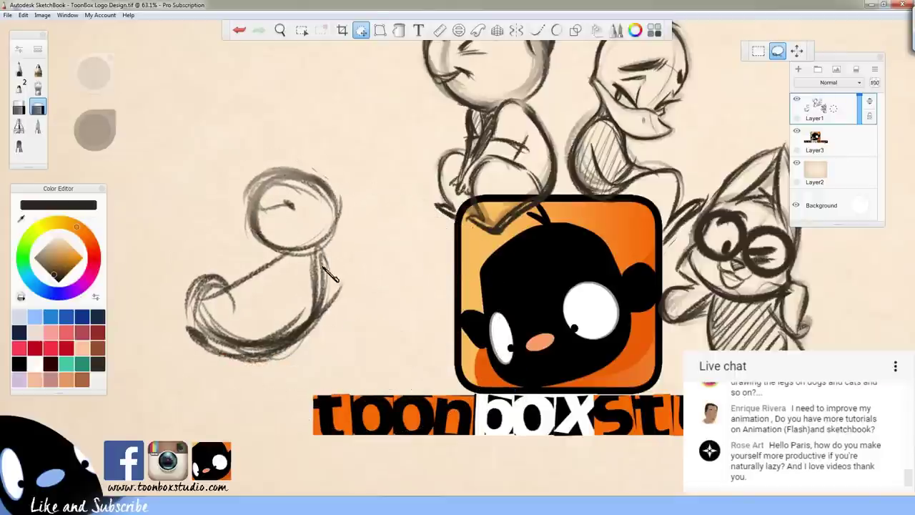
Fade the separated rough character's head and body lines with an enlarged soft eraser
key(space)
mouse_move(491, 382)
mouse_down()
mouse_move(525, 385)
mouse_move(604, 428)
mouse_up()
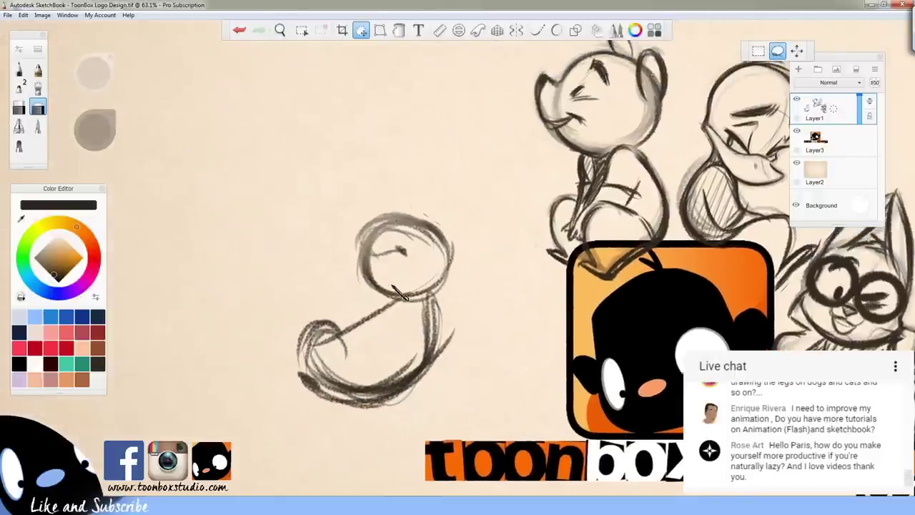
key(b)
key(bracketright)
drag(380, 308, 397, 306)
mouse_move(422, 227)
mouse_down()
mouse_move(382, 253)
mouse_move(433, 360)
mouse_move(324, 316)
mouse_up()
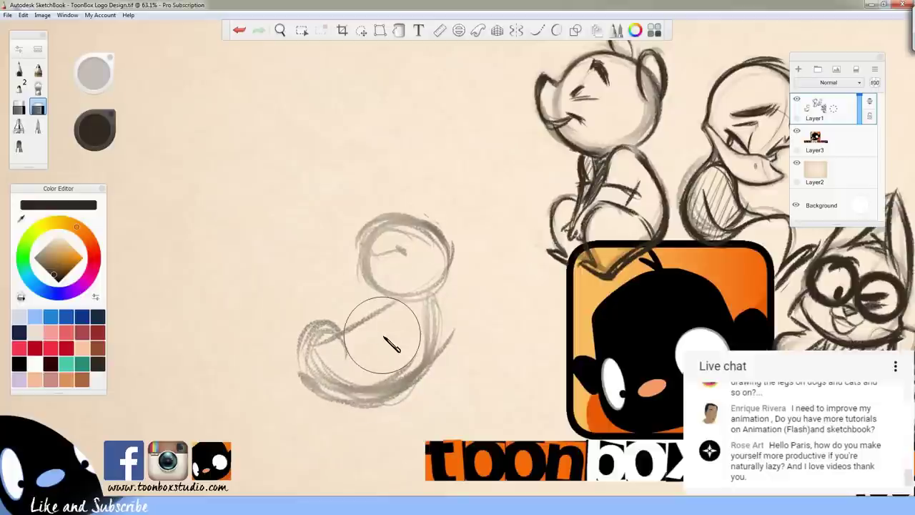
Undo a stray stroke and redraw the faded character's rounded head, muzzle and smiling mouth in dark pencil over the faint sketch
key(s)
drag(358, 196, 331, 279)
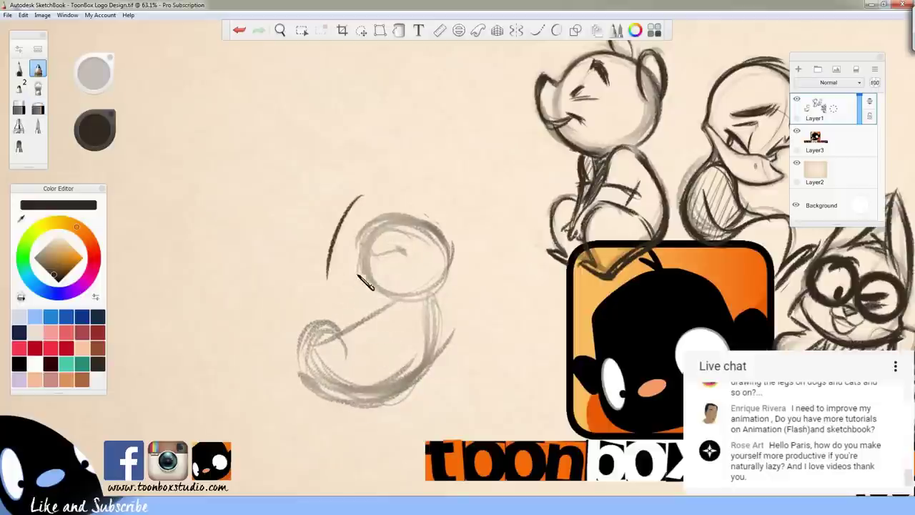
key(ctrl+z)
mouse_move(360, 227)
mouse_down()
mouse_move(414, 237)
mouse_move(383, 221)
mouse_move(440, 266)
mouse_move(426, 224)
mouse_move(452, 258)
mouse_up()
mouse_move(383, 222)
mouse_down()
mouse_move(359, 247)
mouse_move(414, 255)
mouse_move(384, 258)
mouse_move(387, 289)
mouse_up()
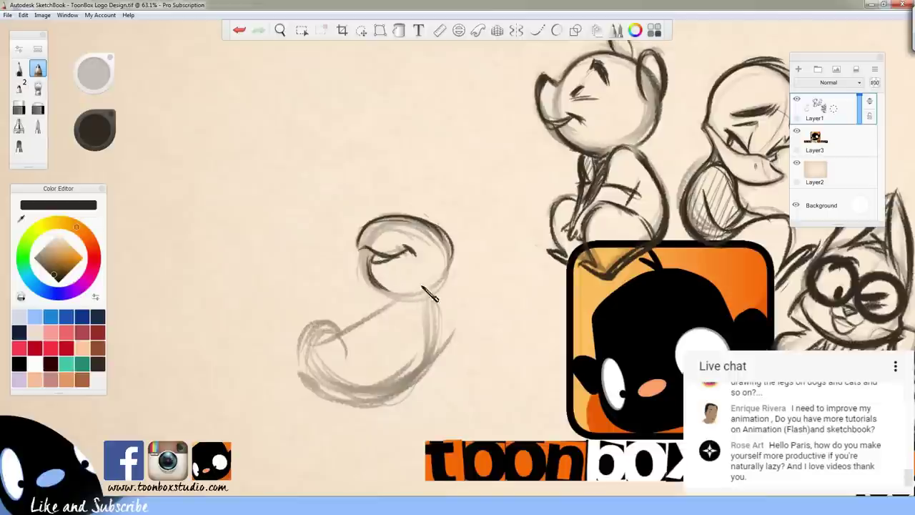
mouse_move(431, 219)
mouse_down()
mouse_move(458, 256)
mouse_move(433, 288)
mouse_up()
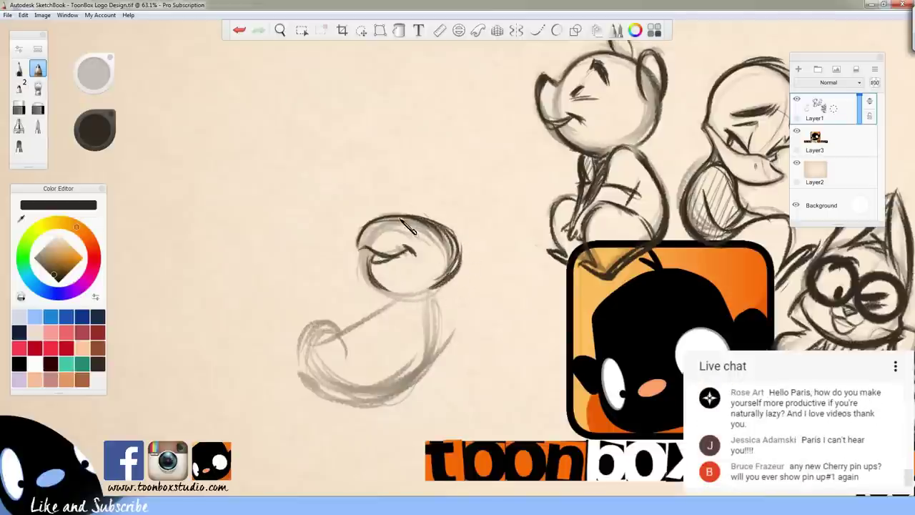
mouse_move(429, 219)
mouse_down()
mouse_move(455, 236)
mouse_move(453, 279)
mouse_move(442, 229)
mouse_up()
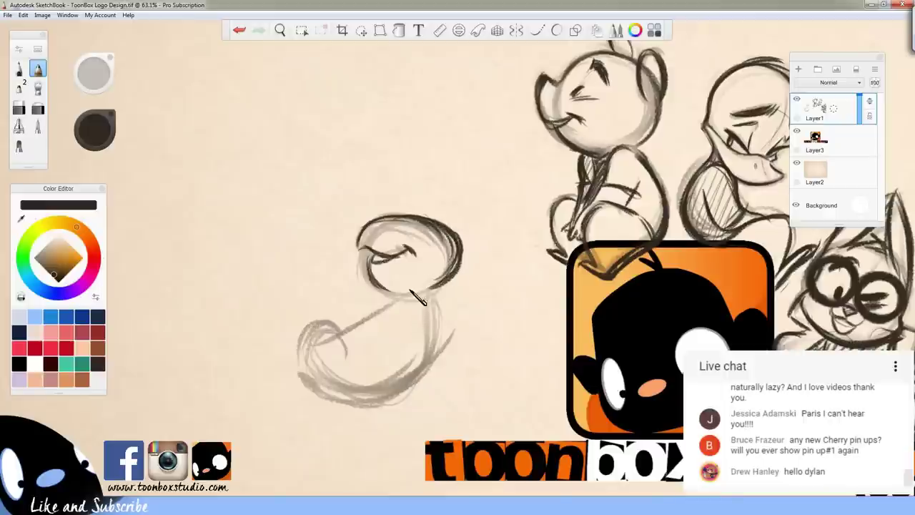
Rework the rough character's head with a lighter skull outline, a squinting eye, a small brow and a curved back of the head
drag(436, 285, 402, 295)
key(e)
mouse_move(393, 216)
mouse_down()
mouse_move(436, 226)
mouse_move(431, 287)
mouse_move(451, 272)
mouse_move(429, 227)
mouse_up()
key(e)
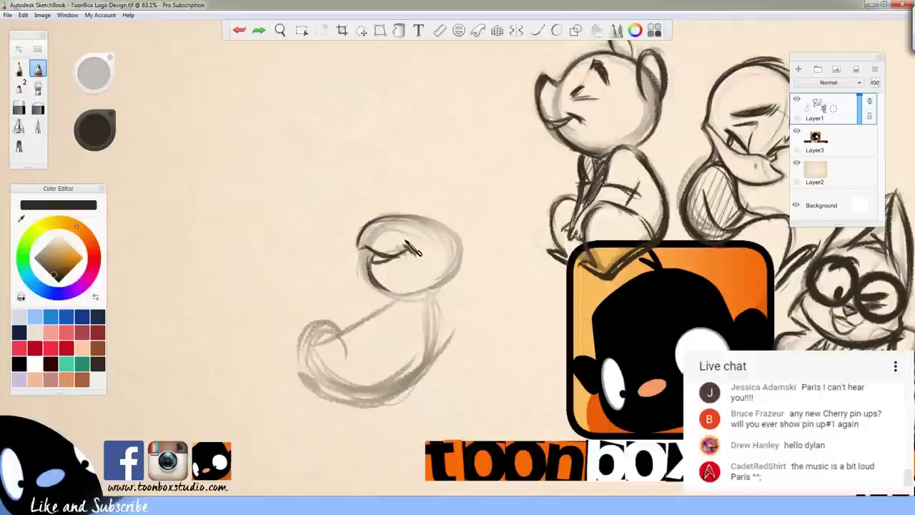
drag(403, 241, 422, 234)
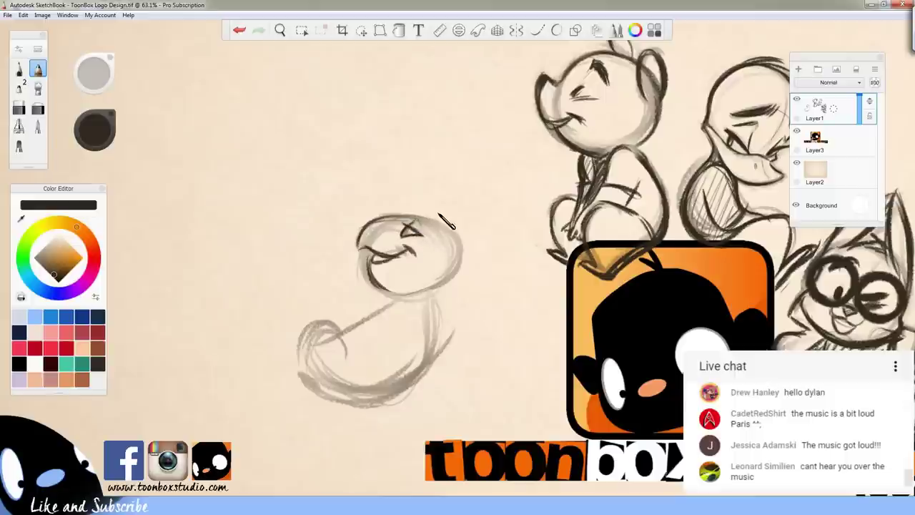
drag(420, 215, 432, 228)
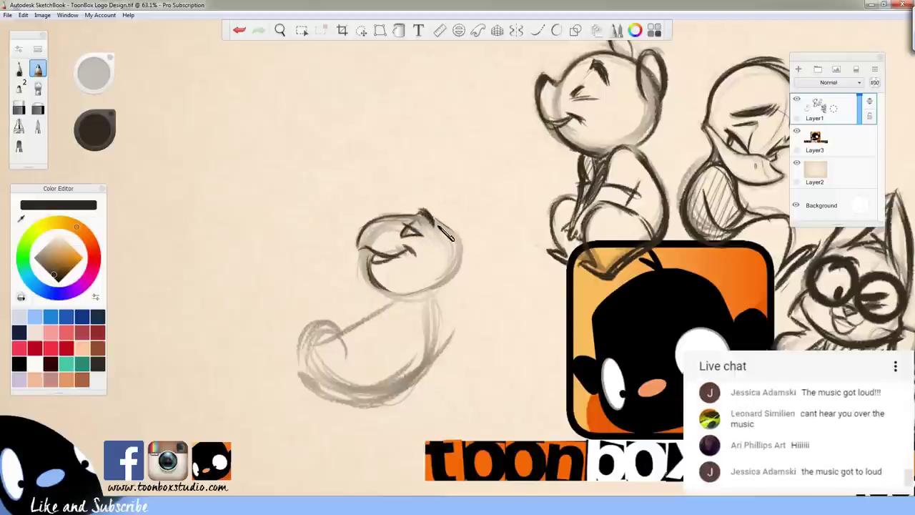
mouse_move(432, 218)
mouse_down()
mouse_move(460, 270)
mouse_move(452, 236)
mouse_move(449, 263)
mouse_up()
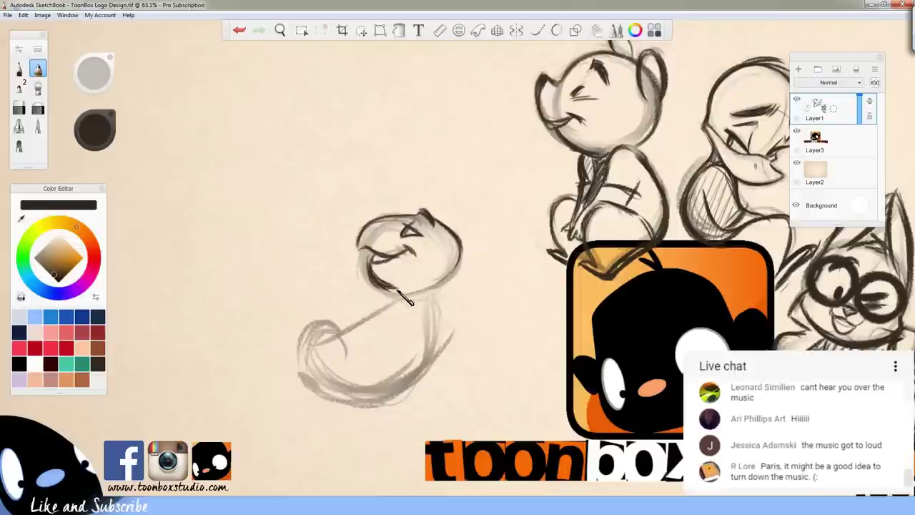
Draw the chin, the shell's collar, the curved back and underside, and the bent leg with its pointed foot in dark pencil
key(e)
mouse_move(393, 282)
mouse_down()
mouse_move(371, 278)
mouse_move(374, 265)
mouse_move(386, 286)
mouse_move(376, 267)
mouse_move(402, 285)
mouse_move(400, 294)
mouse_move(383, 281)
mouse_move(436, 283)
mouse_move(452, 264)
mouse_move(427, 289)
mouse_up()
key(s)
mouse_move(465, 250)
mouse_down()
mouse_move(405, 308)
mouse_move(438, 297)
mouse_move(433, 336)
mouse_move(372, 397)
mouse_up()
mouse_move(312, 378)
mouse_down()
mouse_move(350, 396)
mouse_move(411, 390)
mouse_move(435, 306)
mouse_up()
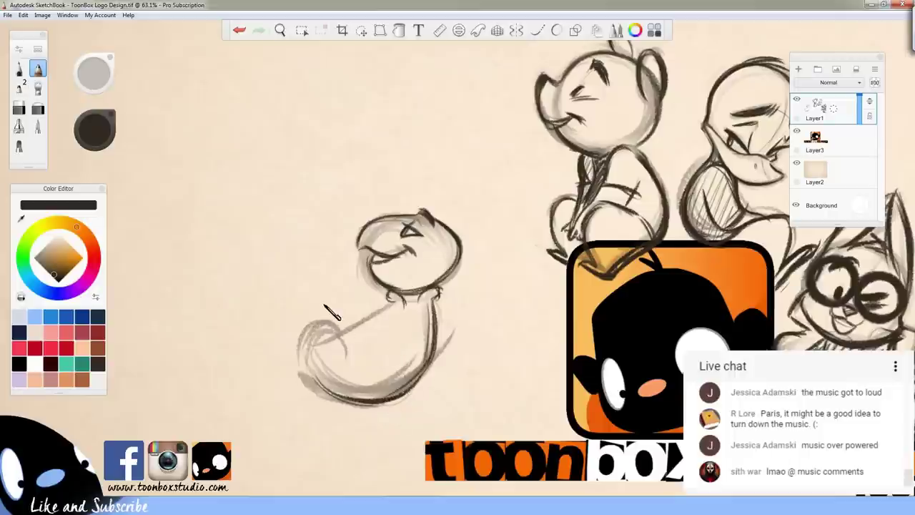
mouse_move(339, 339)
mouse_down()
mouse_move(298, 349)
mouse_move(326, 393)
mouse_up()
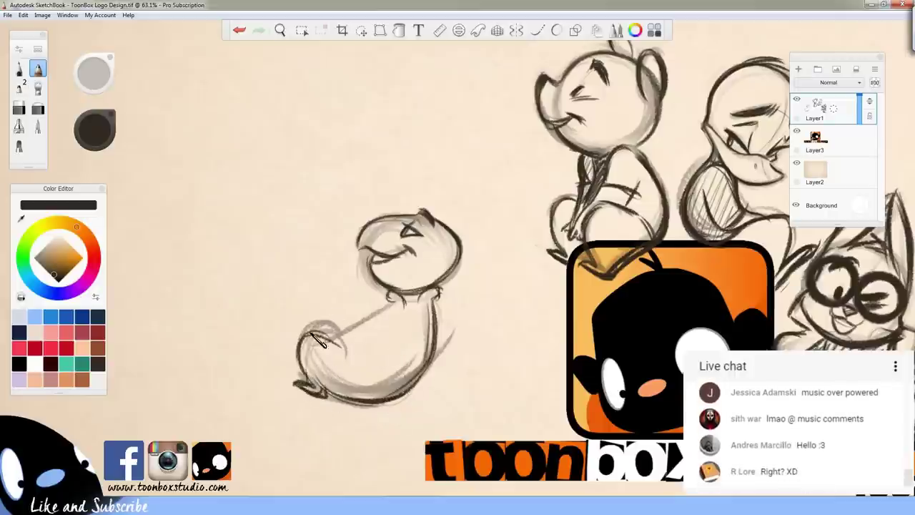
Sketch the raised knee, the arm resting on the chest, and the segmented belly and shell lines
mouse_move(304, 342)
mouse_down()
mouse_move(334, 336)
mouse_move(336, 344)
mouse_move(323, 315)
mouse_move(344, 336)
mouse_move(395, 309)
mouse_up()
mouse_move(344, 333)
mouse_down()
mouse_move(410, 305)
mouse_move(390, 303)
mouse_move(384, 323)
mouse_move(397, 359)
mouse_up()
mouse_move(424, 305)
mouse_down()
mouse_move(402, 366)
mouse_move(414, 312)
mouse_move(404, 357)
mouse_move(408, 310)
mouse_move(384, 332)
mouse_up()
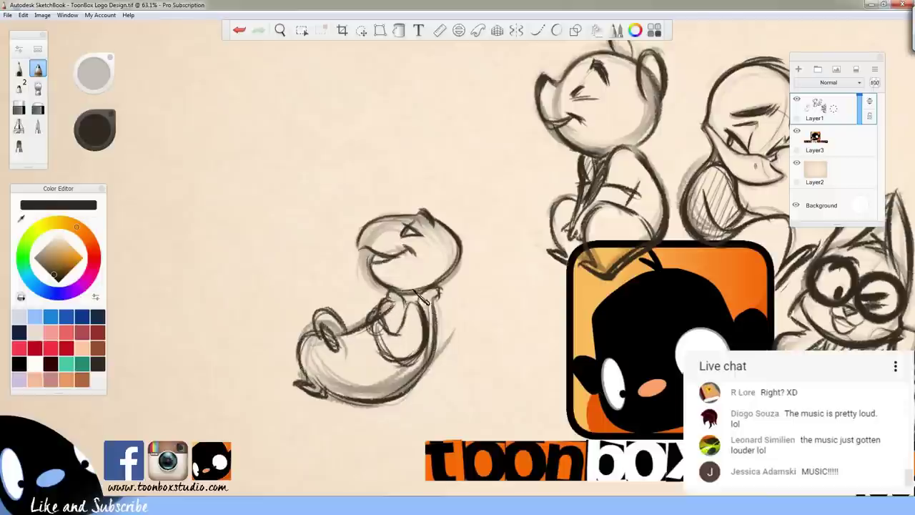
mouse_move(329, 379)
mouse_down()
mouse_move(389, 355)
mouse_move(333, 377)
mouse_move(391, 360)
mouse_move(334, 382)
mouse_move(370, 377)
mouse_move(341, 394)
mouse_move(373, 393)
mouse_up()
drag(344, 379, 336, 394)
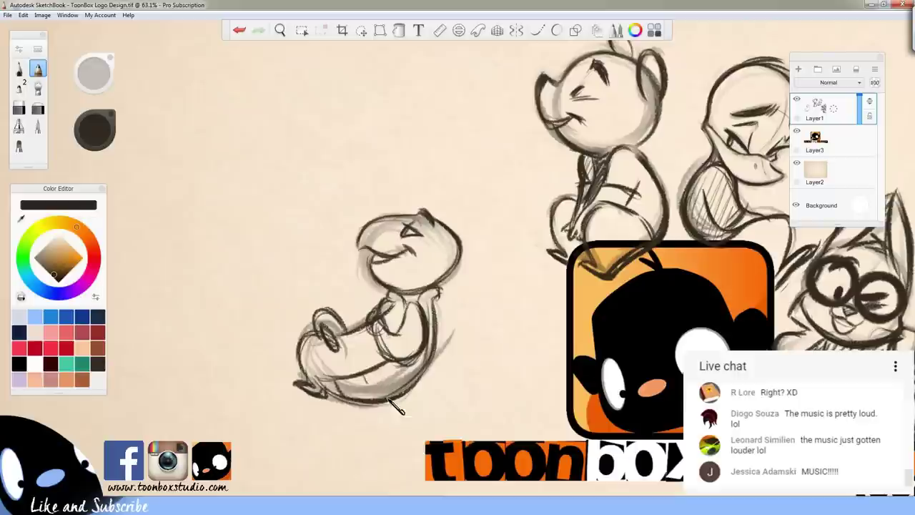
drag(385, 367, 401, 384)
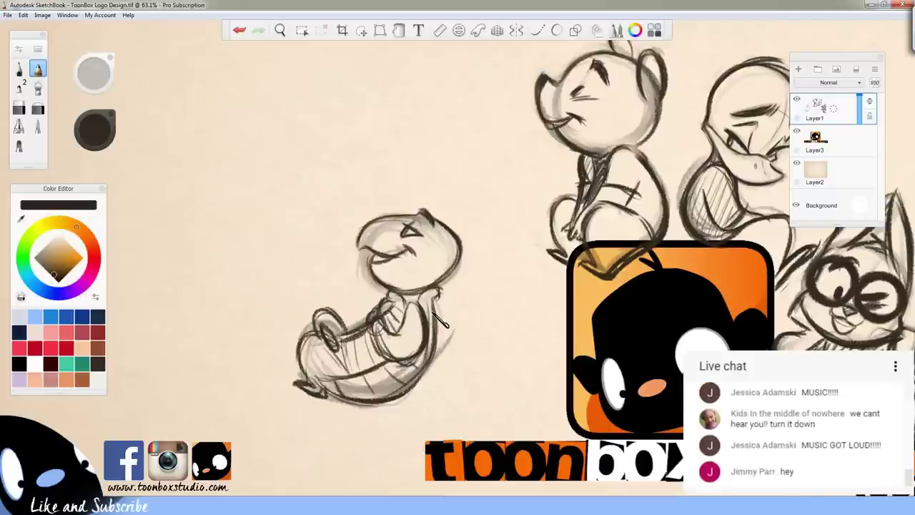
Fade the turtle-like character's head and body lines into a faint underdrawing with a large soft eraser
key(e)
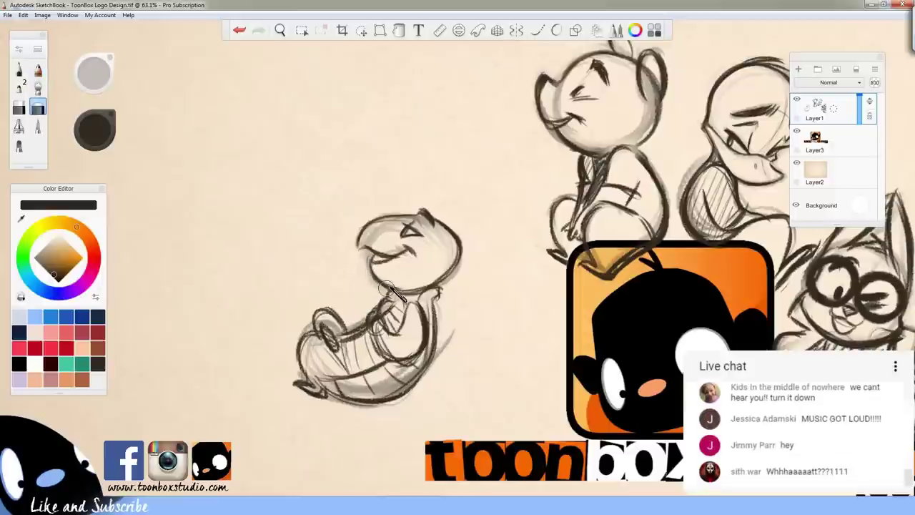
key(e)
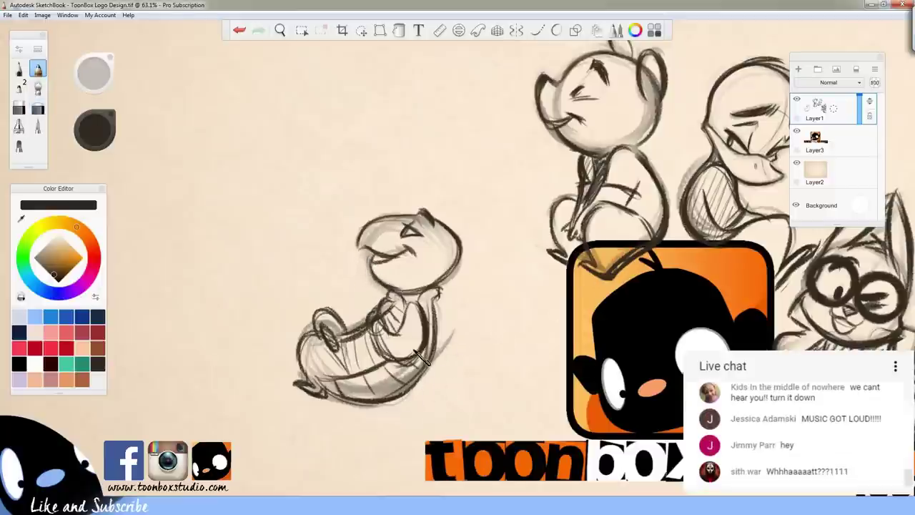
key(e)
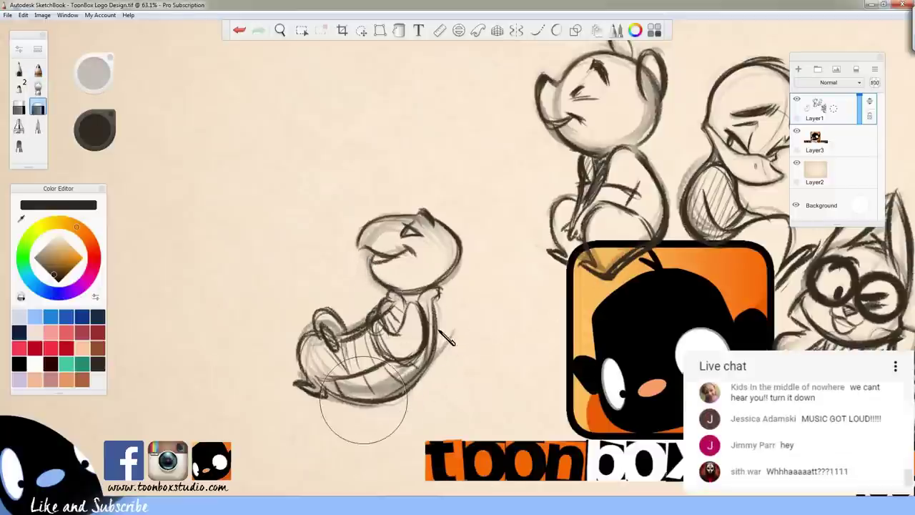
mouse_move(343, 316)
mouse_down()
mouse_move(371, 378)
mouse_move(422, 243)
mouse_move(444, 247)
mouse_move(365, 236)
mouse_move(426, 216)
mouse_up()
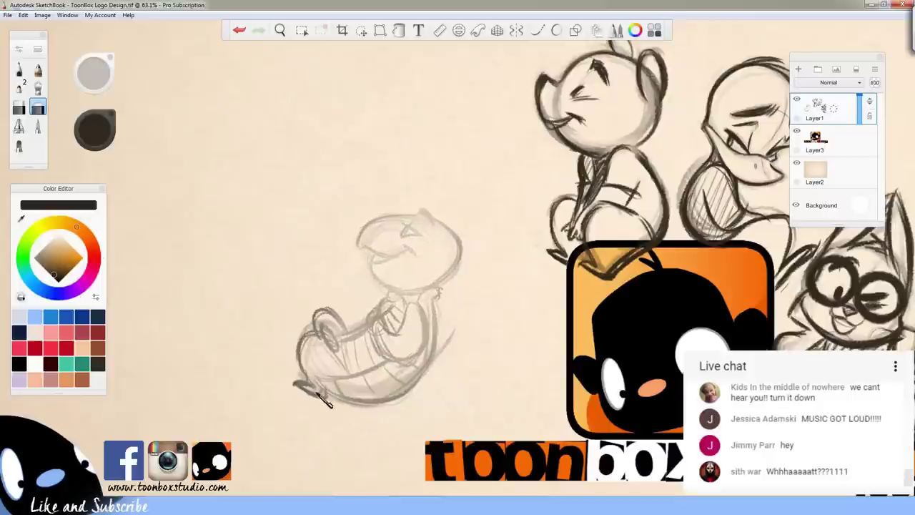
Lasso the faded head, shrink it slightly, reposition it over the neck, and clear the selection
click(362, 31)
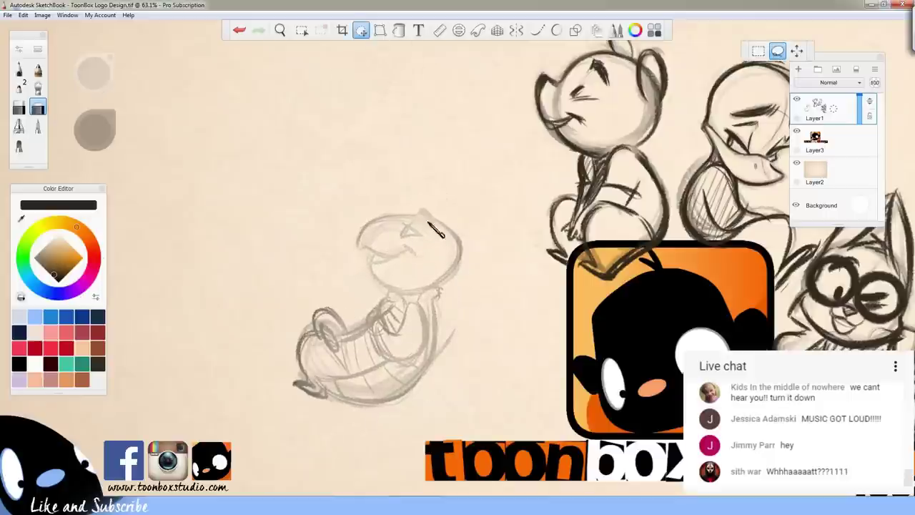
mouse_move(431, 203)
mouse_down()
mouse_move(357, 231)
mouse_move(379, 292)
mouse_move(408, 299)
mouse_move(472, 280)
mouse_up()
drag(503, 244, 409, 180)
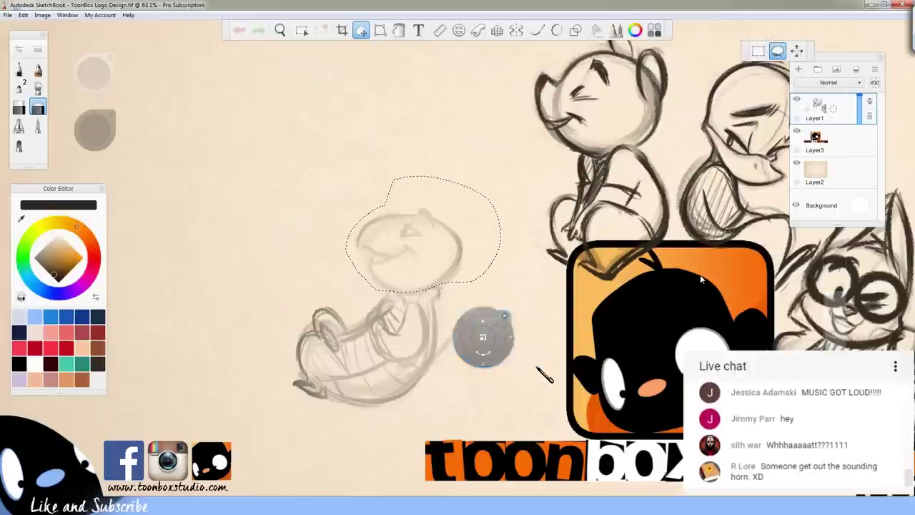
mouse_move(534, 371)
mouse_down()
mouse_move(525, 390)
mouse_move(537, 411)
mouse_move(531, 364)
mouse_move(541, 344)
mouse_move(541, 409)
mouse_up()
drag(525, 392, 528, 390)
drag(525, 426, 531, 425)
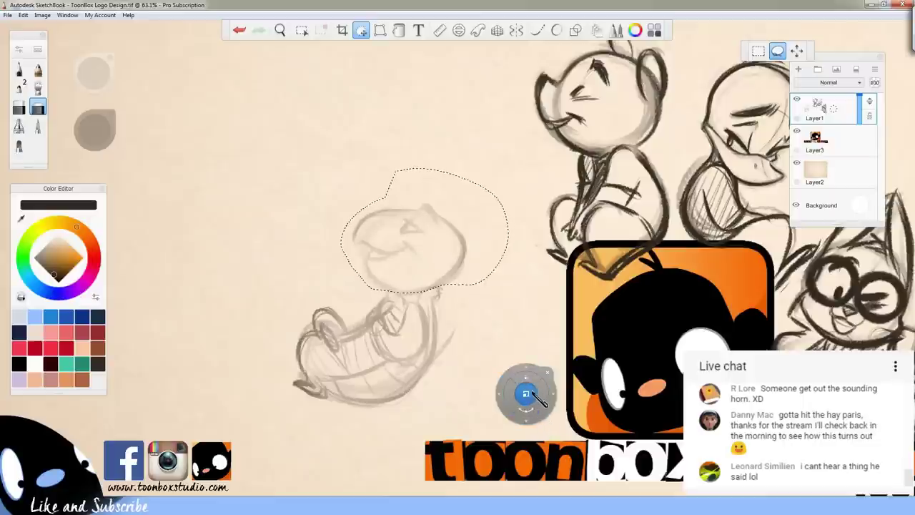
drag(529, 380, 524, 389)
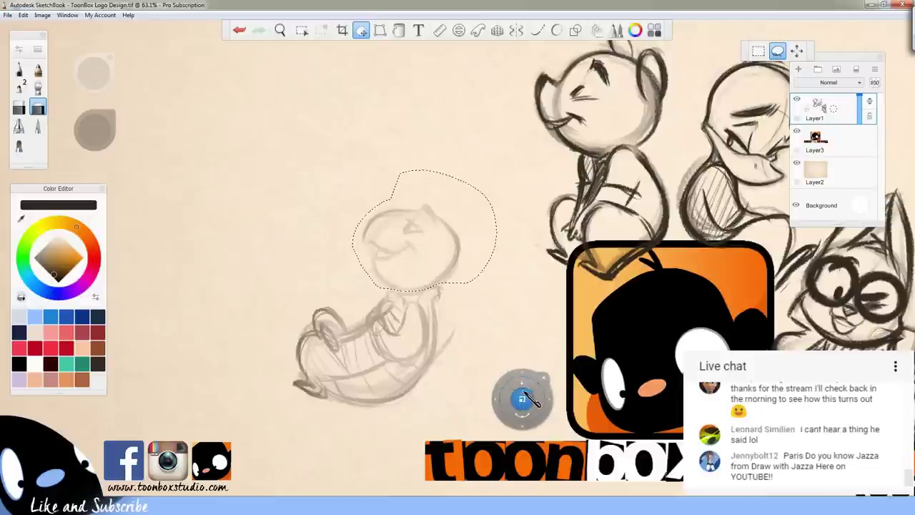
mouse_move(542, 420)
mouse_down()
mouse_move(549, 434)
mouse_move(531, 420)
mouse_move(529, 403)
mouse_up()
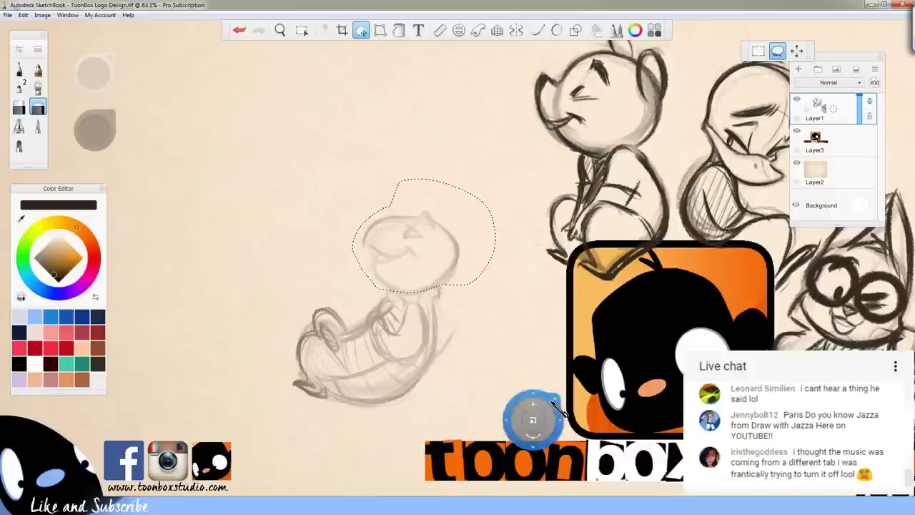
key(ctrl+d)
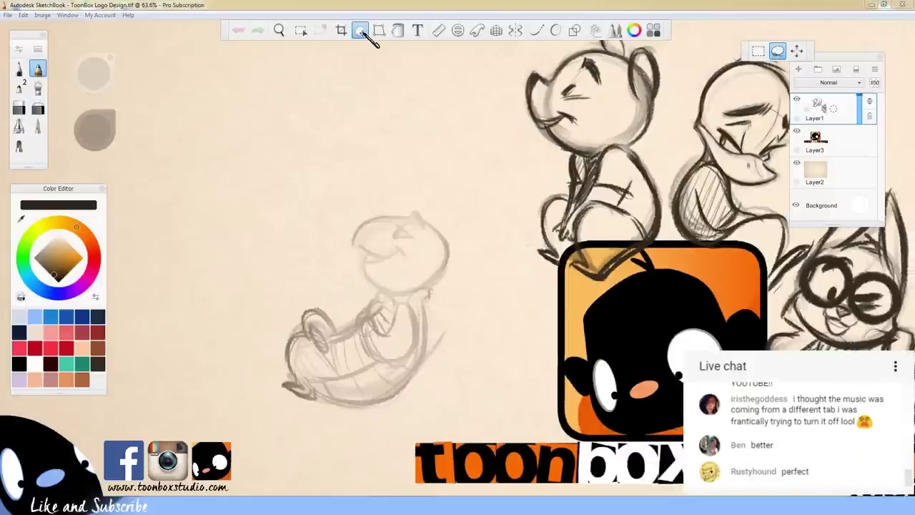
Lasso the faded body and legs, stretch them slightly wider, clear the selection, and return to the Sketching pencil
click(361, 31)
mouse_move(341, 306)
mouse_down()
mouse_move(353, 441)
mouse_move(462, 316)
mouse_up()
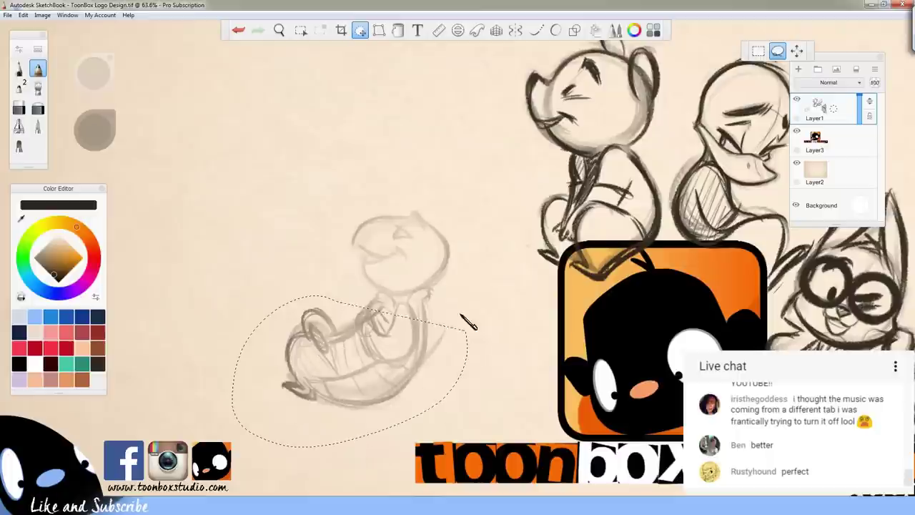
drag(433, 288, 368, 291)
key(ctrl+alt)
drag(406, 376, 416, 374)
drag(453, 414, 466, 424)
click(455, 380)
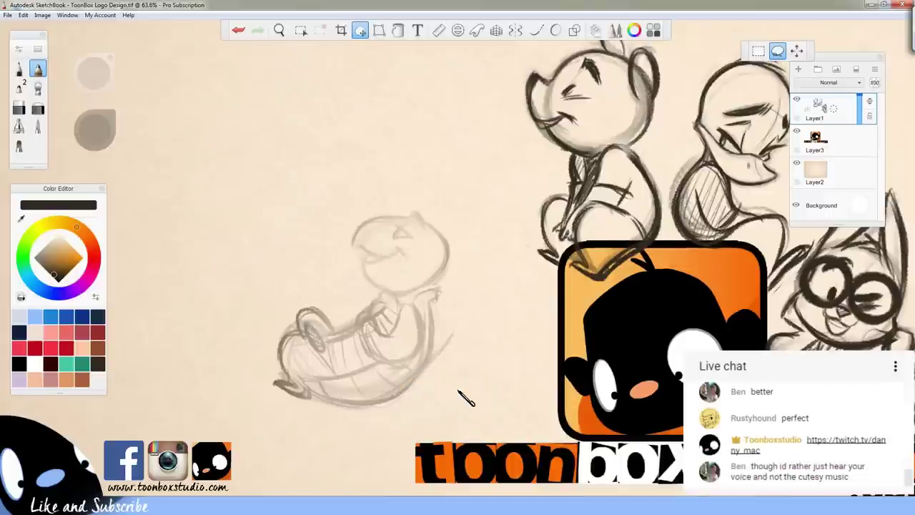
click(46, 76)
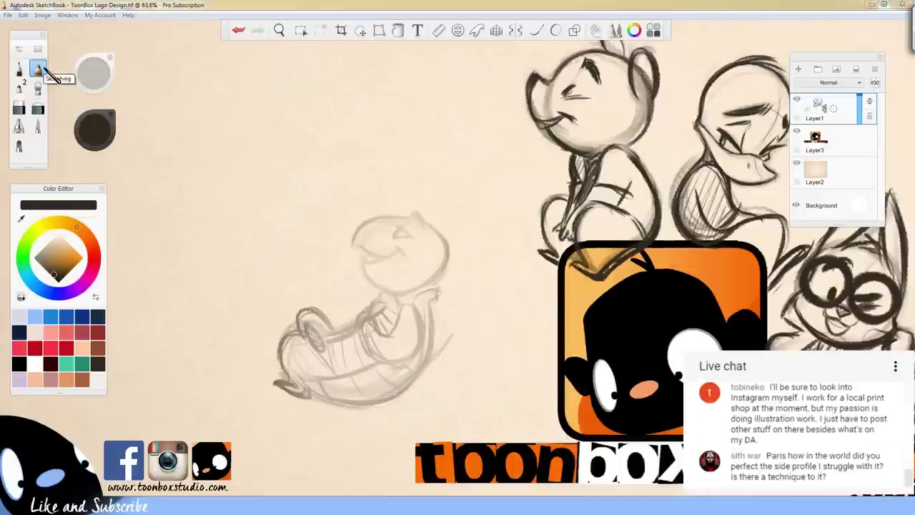
key(space)
drag(430, 287, 522, 321)
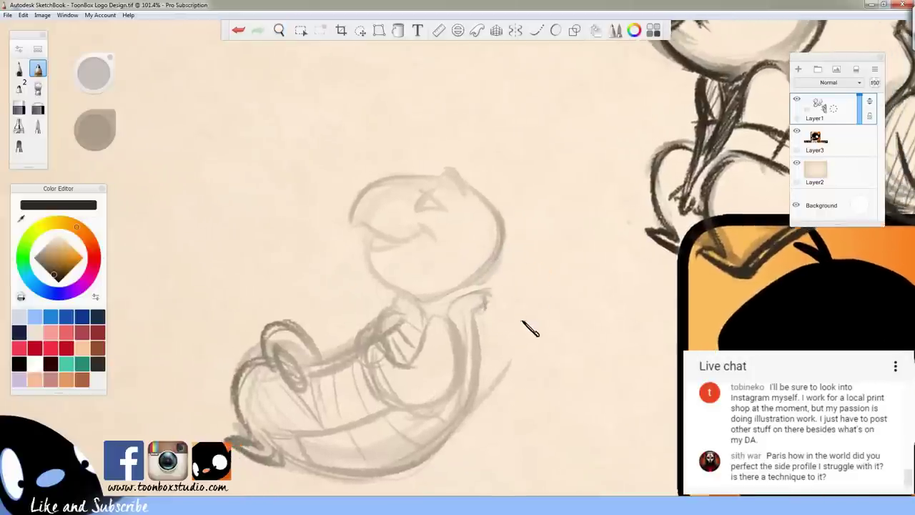
drag(307, 139, 286, 270)
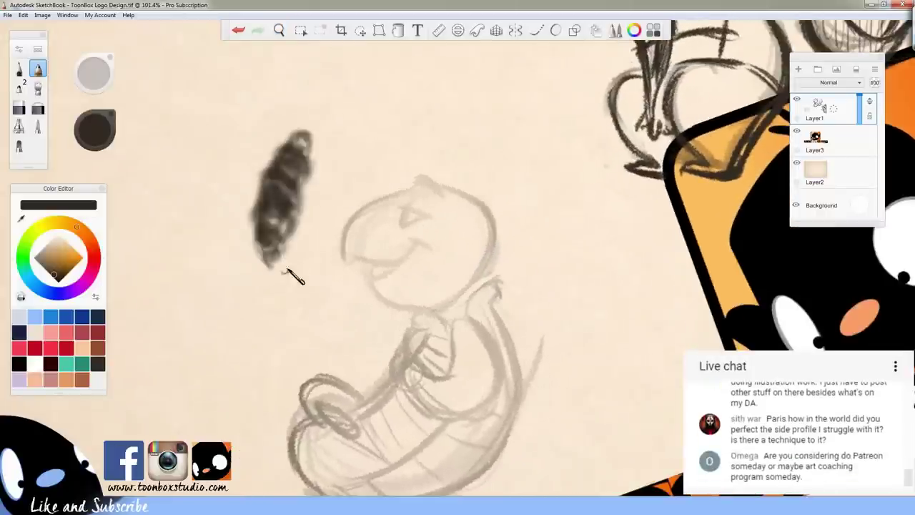
key(ctrl+z)
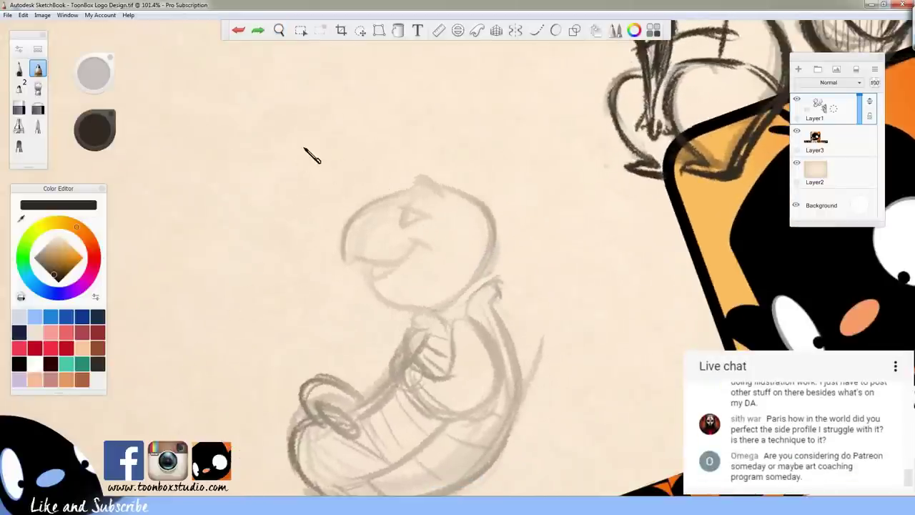
key(ctrl+y)
key(ctrl+z)
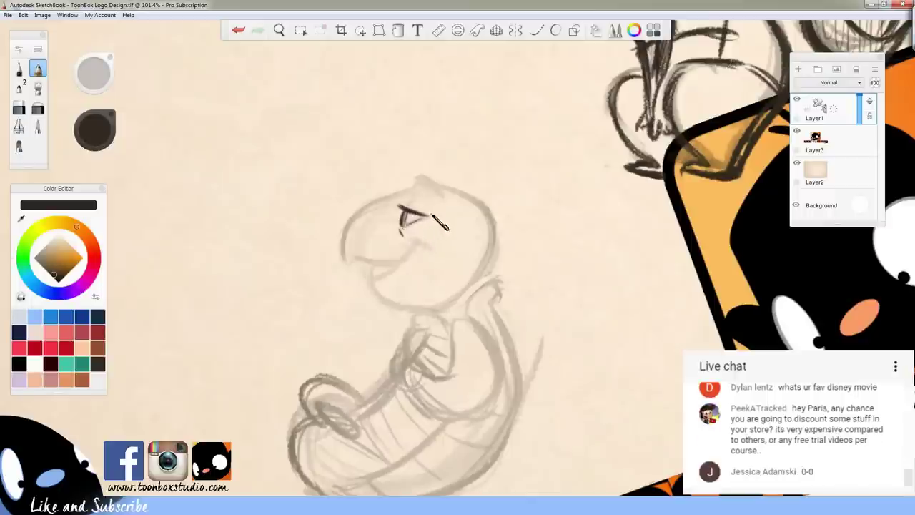
Draw the half-closed eye, thick brow, upper beak and smiling mouth line in dark pencil over the faint head
drag(406, 226, 427, 216)
key(])
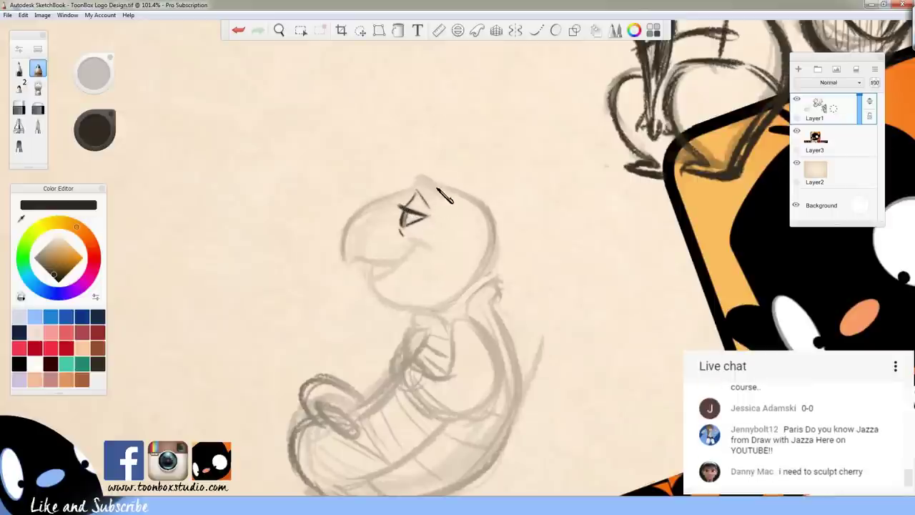
mouse_move(415, 190)
mouse_down()
mouse_move(416, 177)
mouse_move(445, 196)
mouse_move(432, 185)
mouse_up()
mouse_move(416, 184)
mouse_down()
mouse_move(365, 213)
mouse_move(371, 206)
mouse_move(347, 258)
mouse_move(359, 214)
mouse_move(346, 256)
mouse_move(352, 231)
mouse_move(353, 263)
mouse_move(414, 246)
mouse_up()
key(ctrl+z)
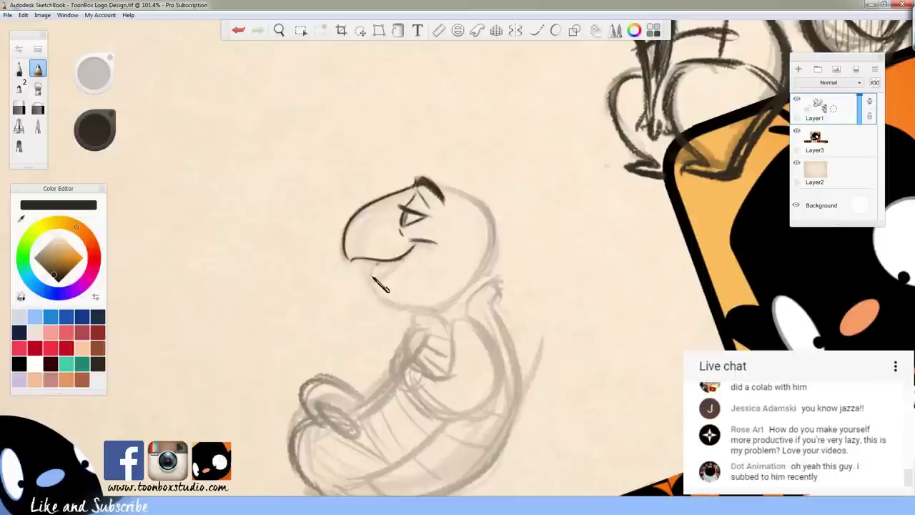
Draw the open mouth's lower beak and chin, and outline the back of the skull
drag(372, 274, 397, 260)
key(Right)
drag(371, 247, 412, 297)
key(Left)
key(Left)
key(Left)
key(Left)
key(Left)
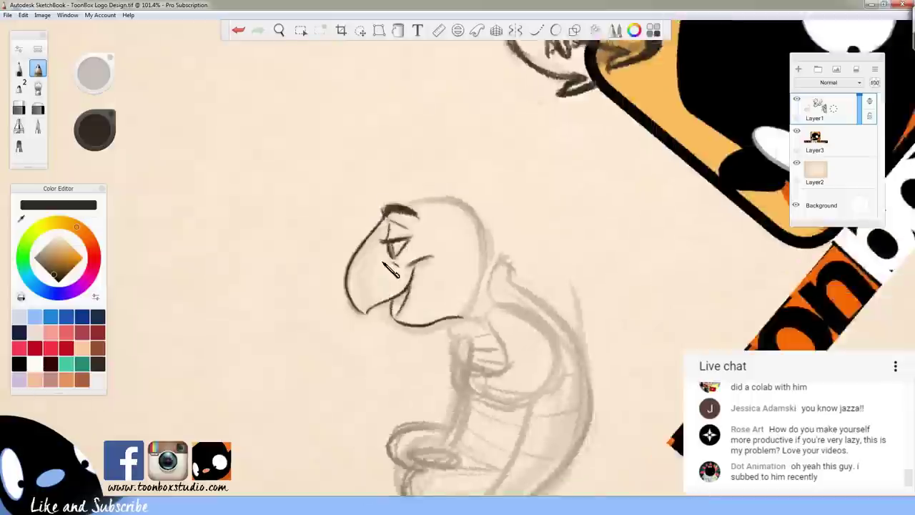
mouse_move(373, 241)
mouse_down()
mouse_move(399, 241)
mouse_move(376, 245)
mouse_move(436, 214)
mouse_move(402, 229)
mouse_move(453, 218)
mouse_move(466, 193)
mouse_move(486, 238)
mouse_move(490, 222)
mouse_move(489, 264)
mouse_move(491, 230)
mouse_move(478, 277)
mouse_move(487, 267)
mouse_move(479, 282)
mouse_move(495, 285)
mouse_move(487, 270)
mouse_move(477, 297)
mouse_up()
Draw the neck, the curled shell collar, and the shoulder and rounded arm outline over the faint body
key(Right)
key(Right)
key(Right)
key(space)
mouse_move(525, 389)
mouse_down()
mouse_move(534, 356)
mouse_move(526, 356)
mouse_up()
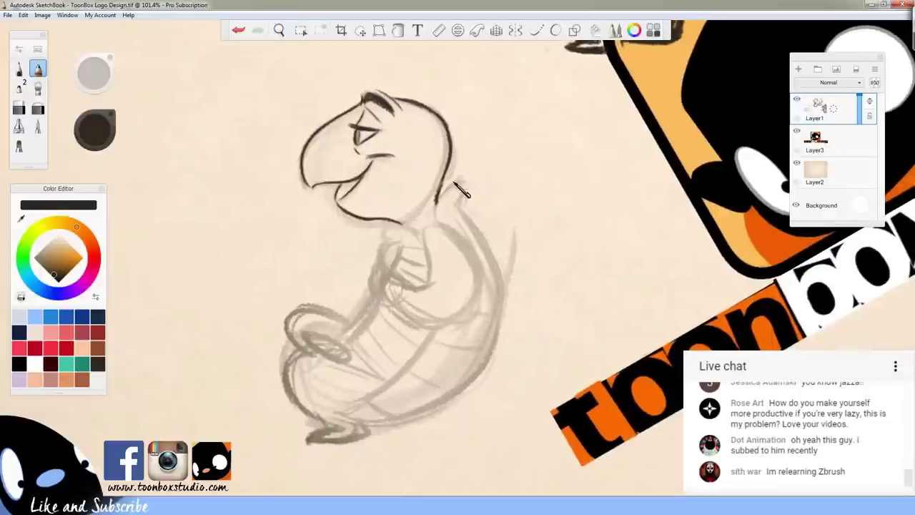
mouse_move(442, 190)
mouse_down()
mouse_move(457, 207)
mouse_move(446, 200)
mouse_move(444, 228)
mouse_move(393, 228)
mouse_move(427, 257)
mouse_up()
drag(541, 344, 490, 292)
mouse_move(394, 175)
mouse_down()
mouse_move(421, 214)
mouse_move(446, 284)
mouse_up()
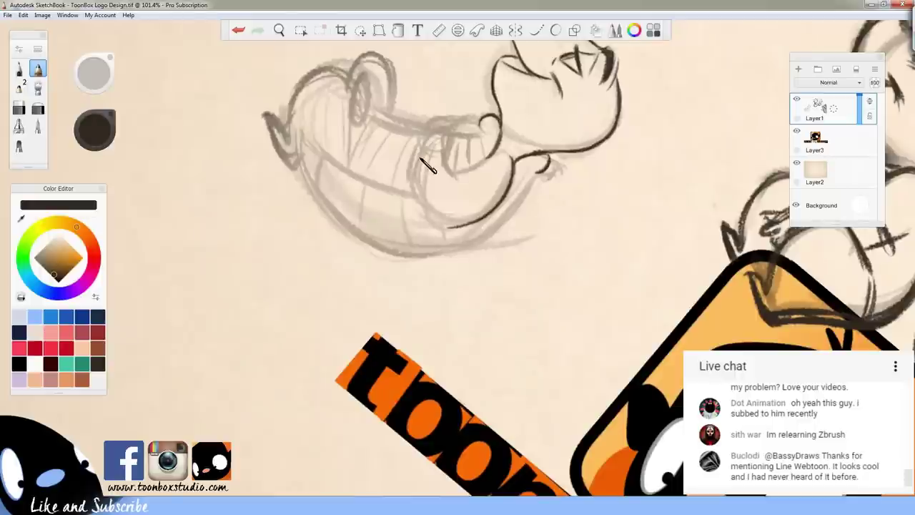
mouse_move(422, 205)
mouse_down()
mouse_move(419, 160)
mouse_move(427, 216)
mouse_move(445, 225)
mouse_move(419, 209)
mouse_move(384, 208)
mouse_move(406, 158)
mouse_up()
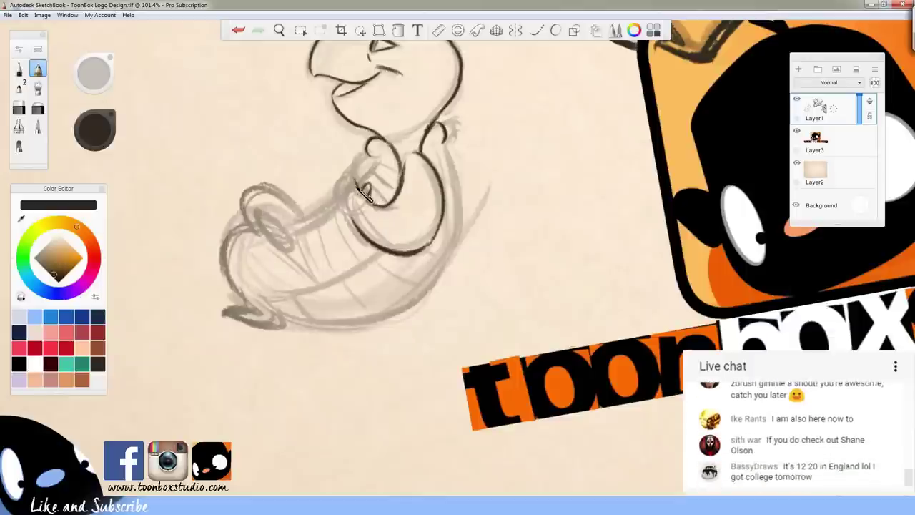
Draw the clasped hands' fingers on the chest and darken the upper chest and belly contour toward the knee
drag(357, 188, 348, 215)
drag(346, 170, 358, 221)
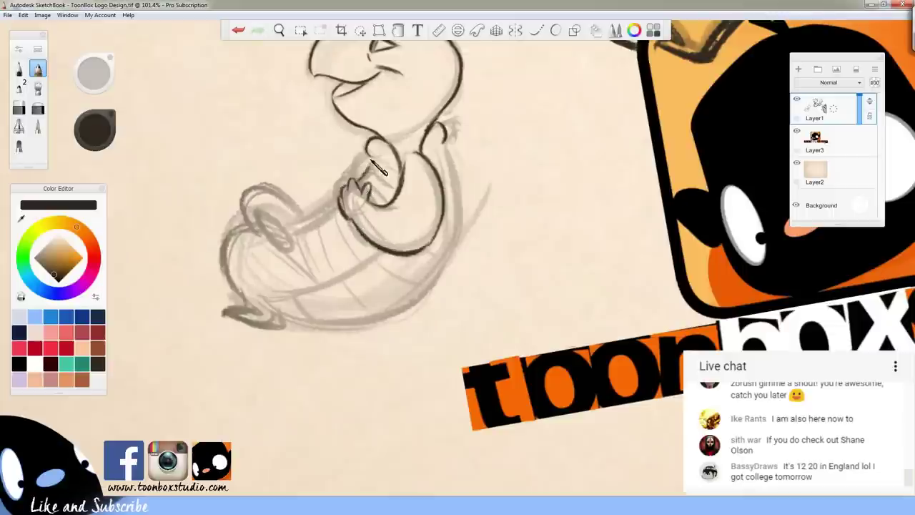
drag(372, 160, 358, 179)
drag(292, 229, 343, 202)
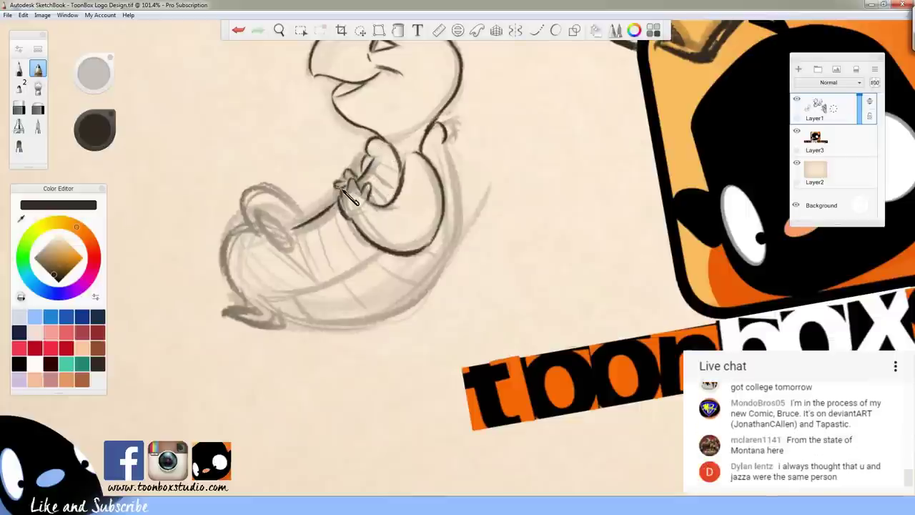
key(space)
mouse_move(411, 287)
mouse_down()
mouse_move(427, 302)
mouse_move(413, 298)
mouse_move(428, 324)
mouse_up()
drag(438, 328, 453, 283)
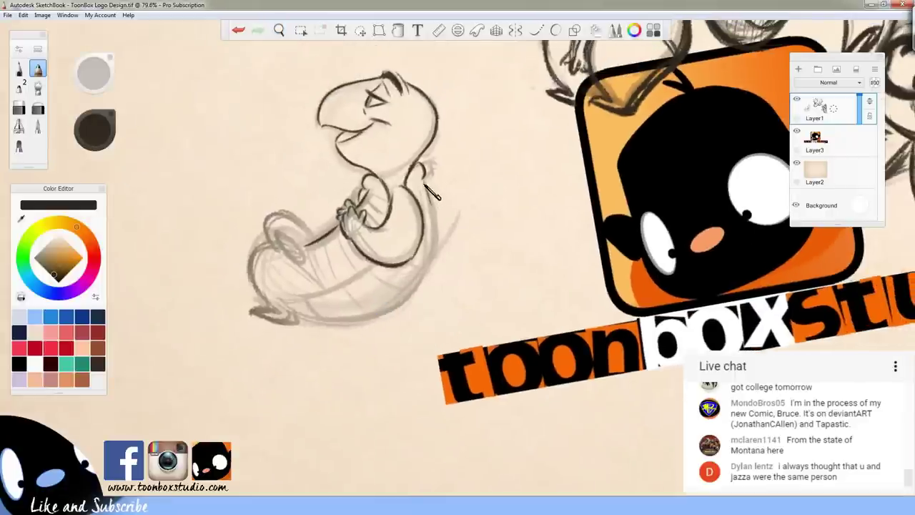
Draw the turtle's shell outline in dark pencil: the curved back, the rounded underside and the inner rim along the belly
mouse_move(431, 193)
mouse_down()
mouse_move(429, 265)
mouse_move(434, 223)
mouse_move(431, 277)
mouse_up()
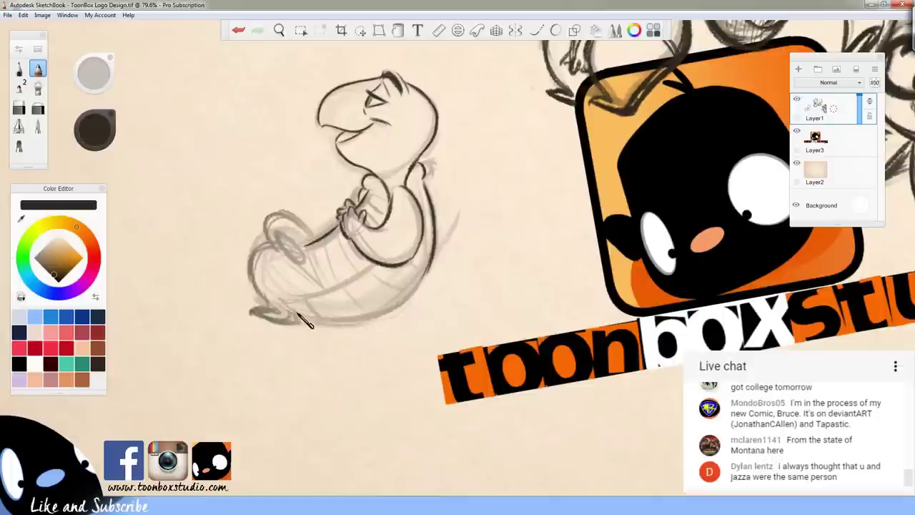
mouse_move(298, 314)
mouse_down()
mouse_move(366, 321)
mouse_move(403, 294)
mouse_move(354, 319)
mouse_move(404, 295)
mouse_move(393, 311)
mouse_move(403, 290)
mouse_move(382, 320)
mouse_move(426, 268)
mouse_up()
drag(398, 304, 433, 252)
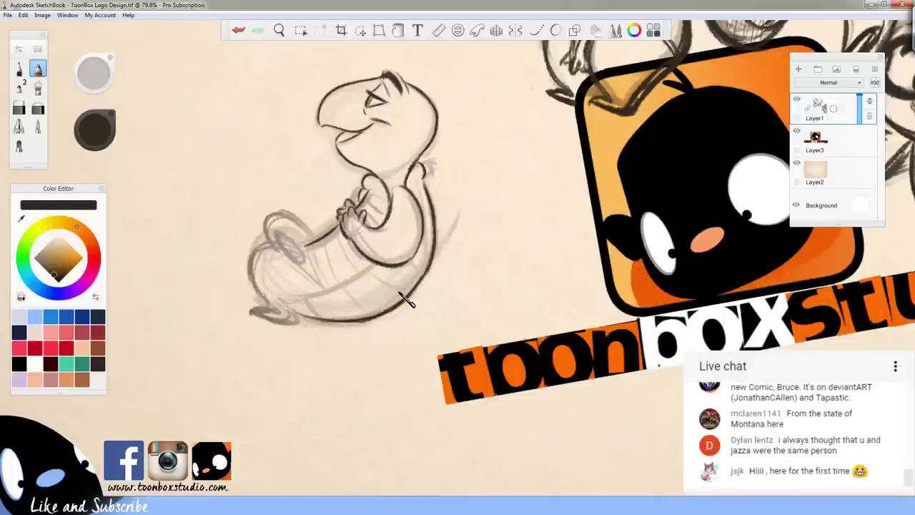
mouse_move(293, 299)
mouse_down()
mouse_move(330, 295)
mouse_move(371, 272)
mouse_move(380, 253)
mouse_up()
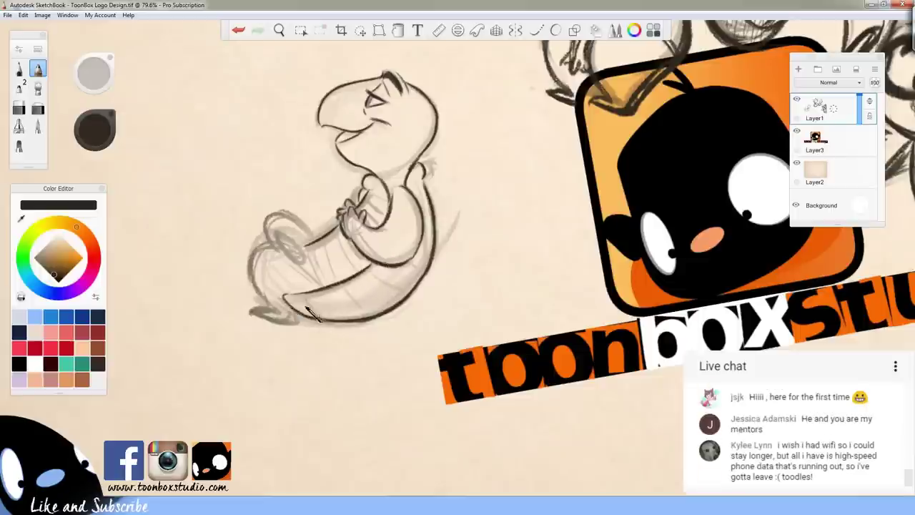
drag(285, 298, 296, 310)
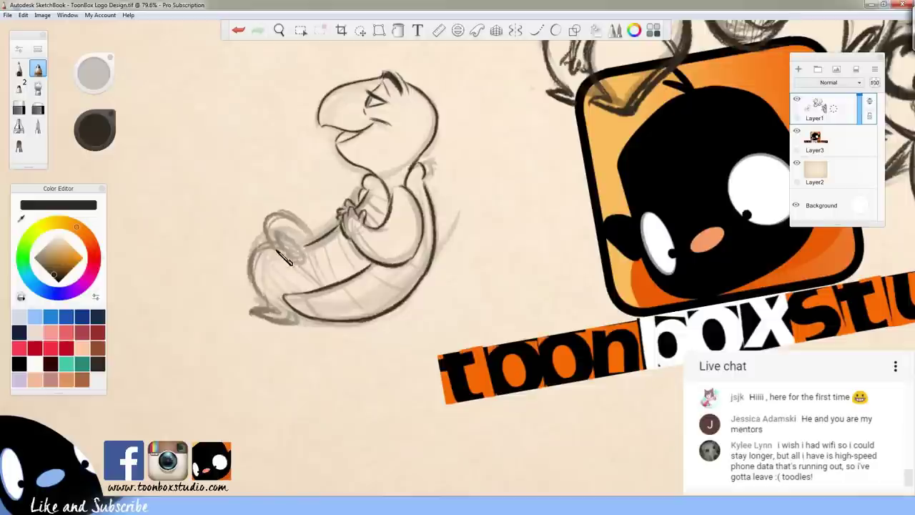
Outline the turtle's near bent leg and pointed foot in dark pencil, cleaning stray lines with the eraser
drag(278, 245, 268, 298)
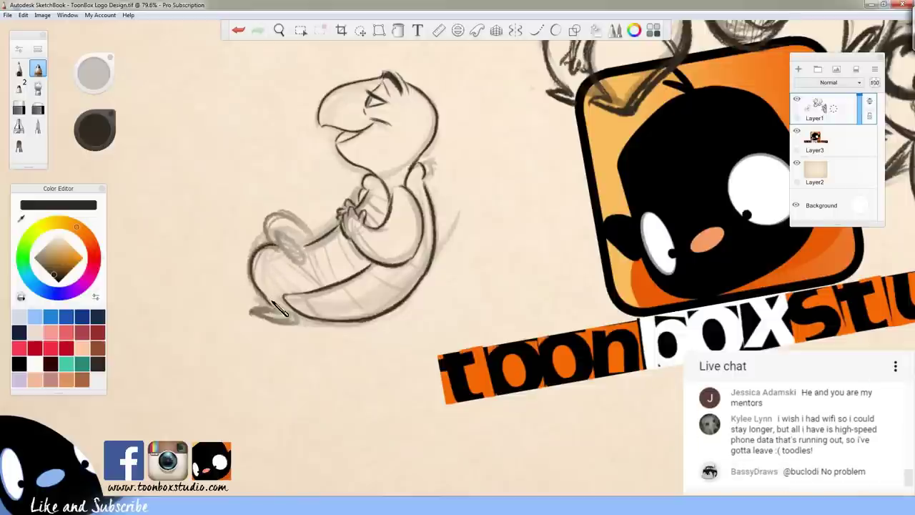
key(space)
drag(386, 286, 380, 342)
drag(392, 350, 384, 371)
key(e)
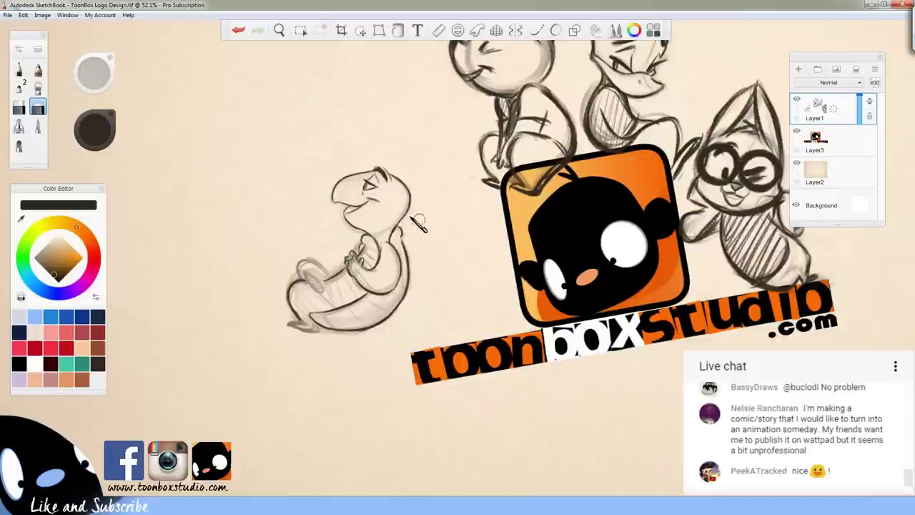
key(e)
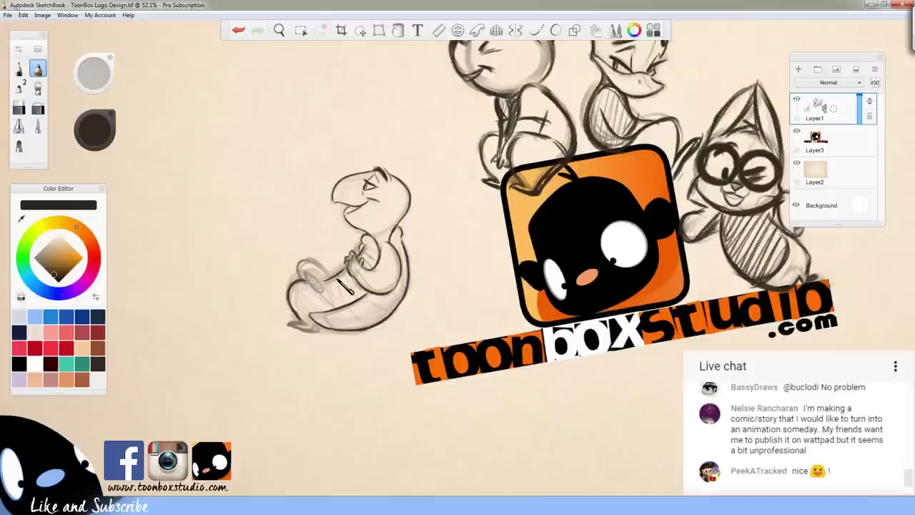
mouse_move(290, 324)
mouse_down()
mouse_move(317, 333)
mouse_move(289, 322)
mouse_up()
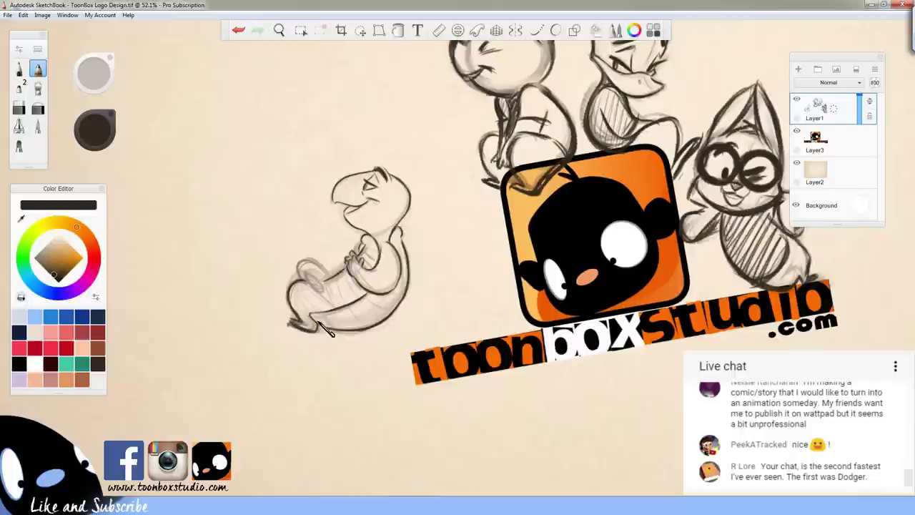
key(e)
key(e)
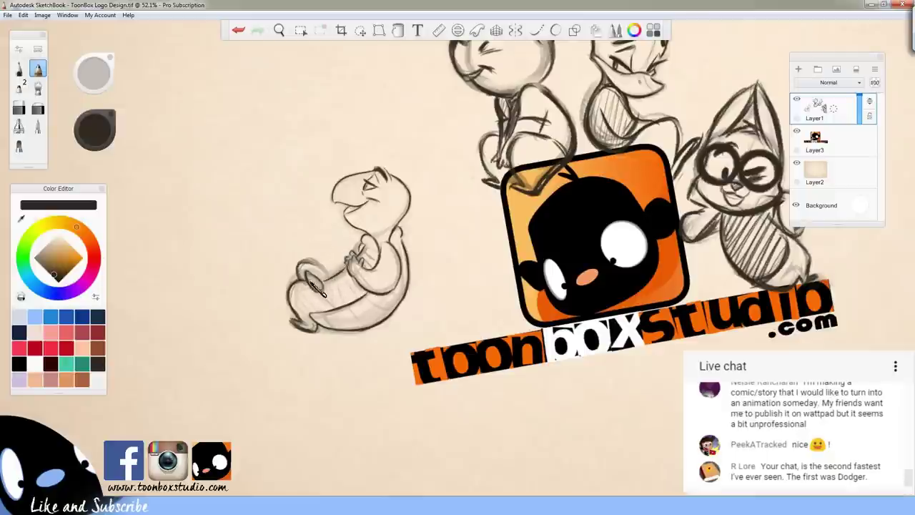
Darken the turtle's far knee resting behind the near leg and erase the rough lines around it
drag(306, 281, 322, 273)
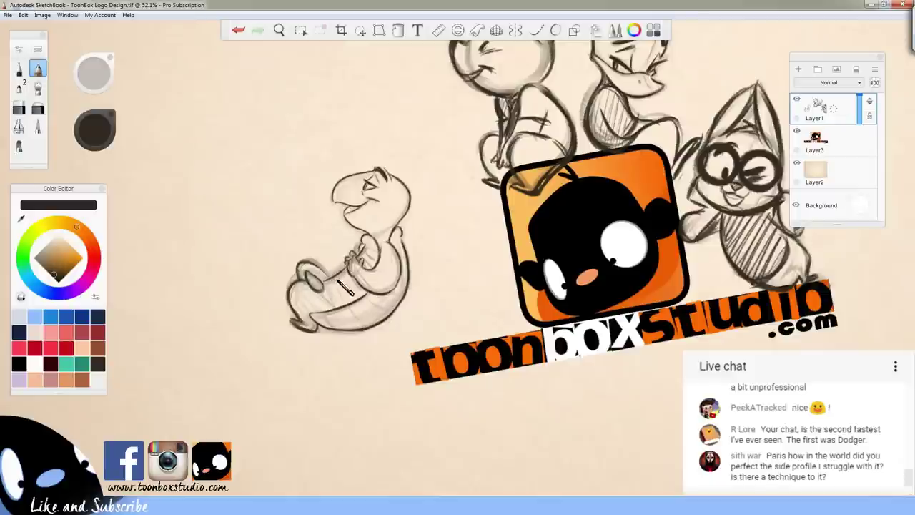
key(e)
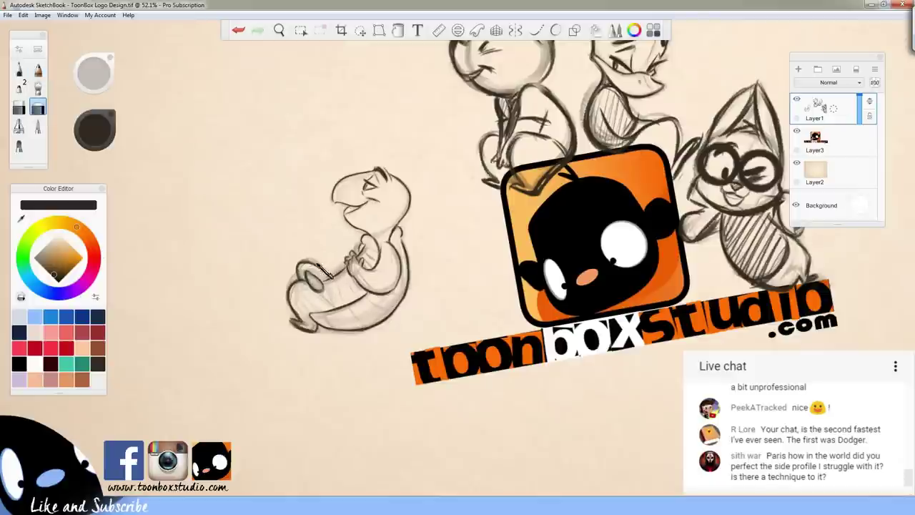
key(e)
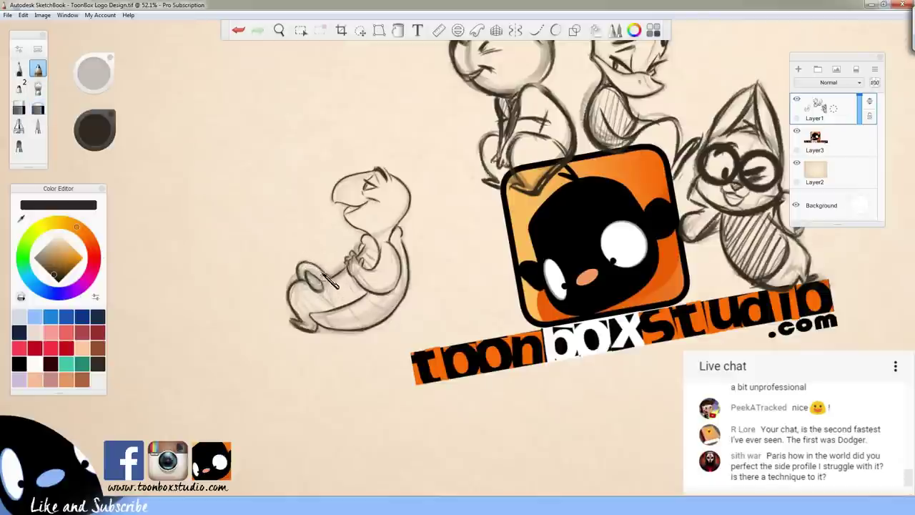
Draw curved segment lines across the turtle's belly and shell
key(space)
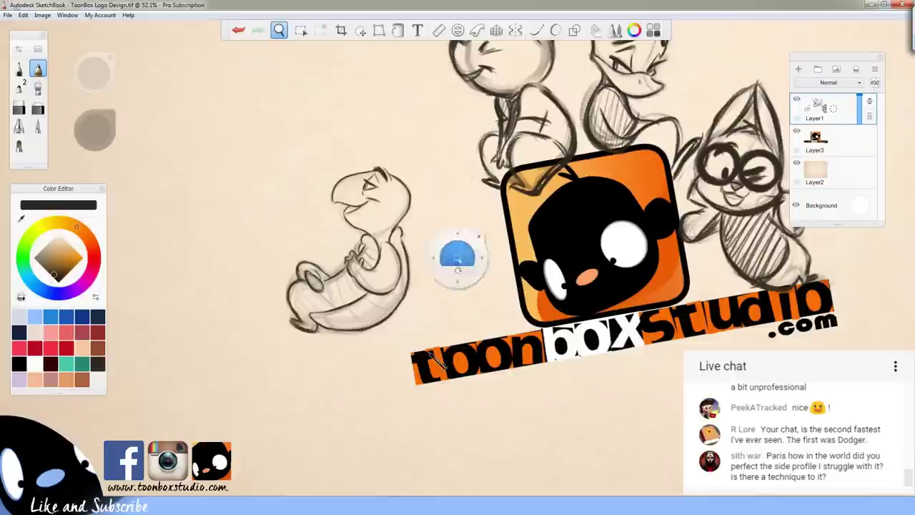
drag(436, 384, 408, 374)
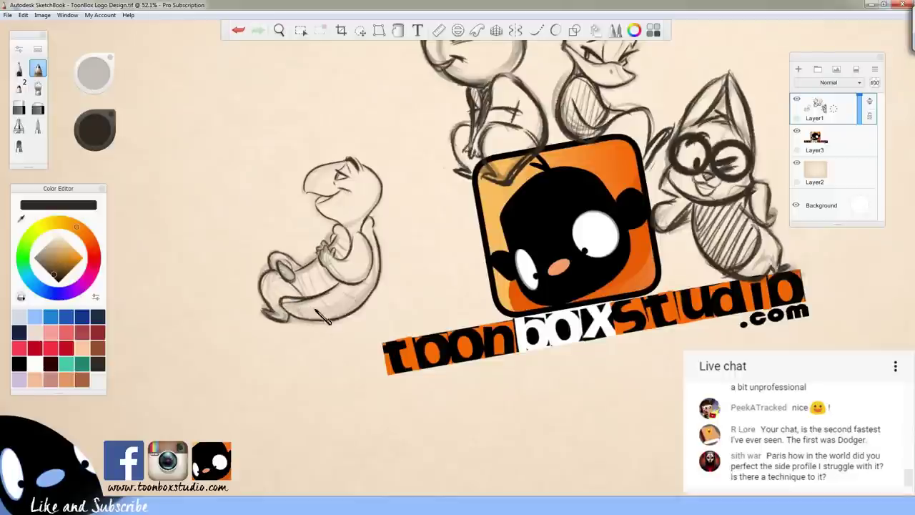
key(e)
key(e)
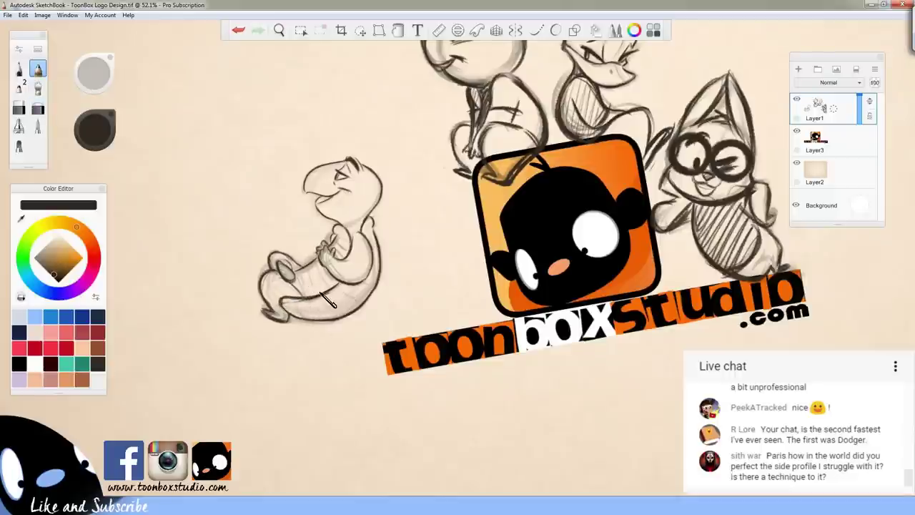
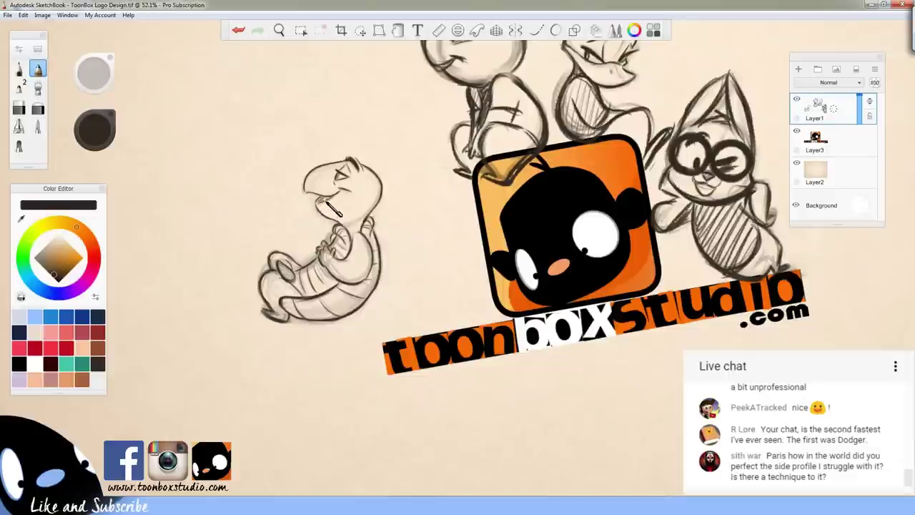
key(space)
drag(402, 289, 440, 286)
key(space)
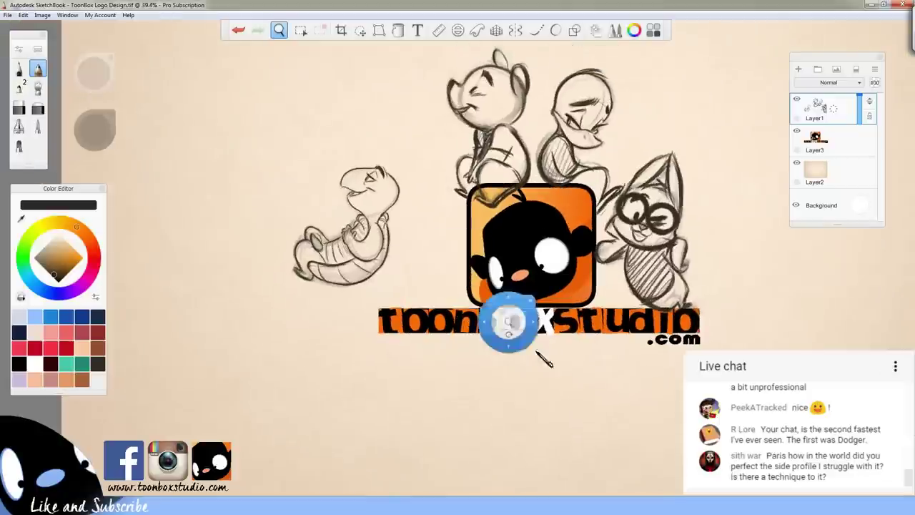
drag(537, 351, 508, 408)
Erase the tip of the turtle's near foot to clean up its shape
key(e)
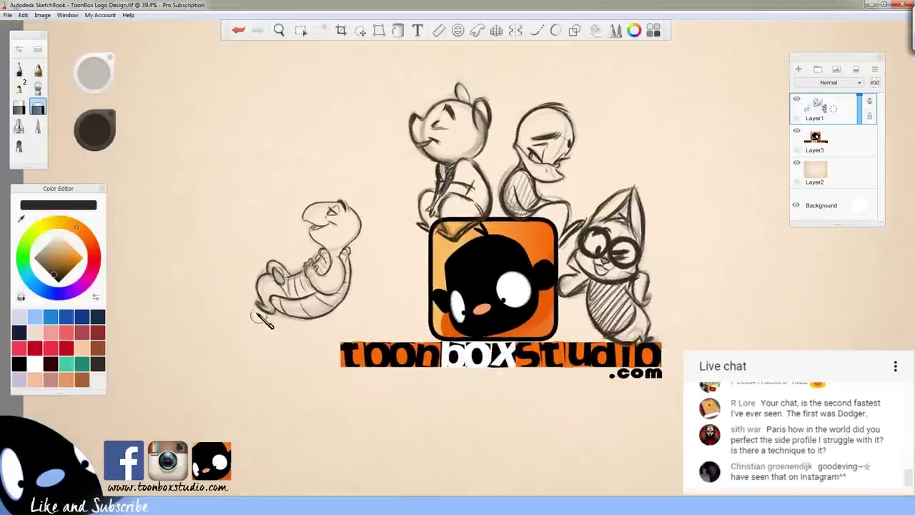
drag(258, 316, 269, 312)
key(b)
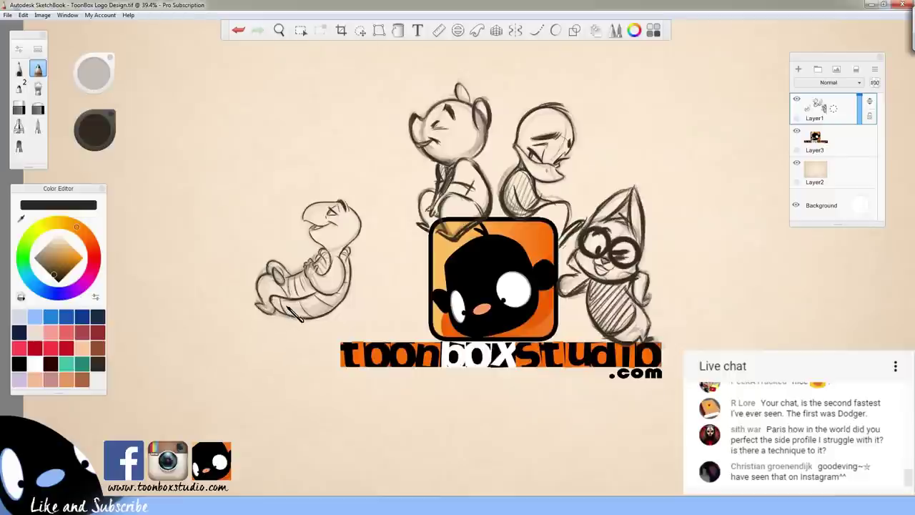
Lasso the turtle, move it against the side of the logo square, and redraw its foot resting on the lettering
click(362, 32)
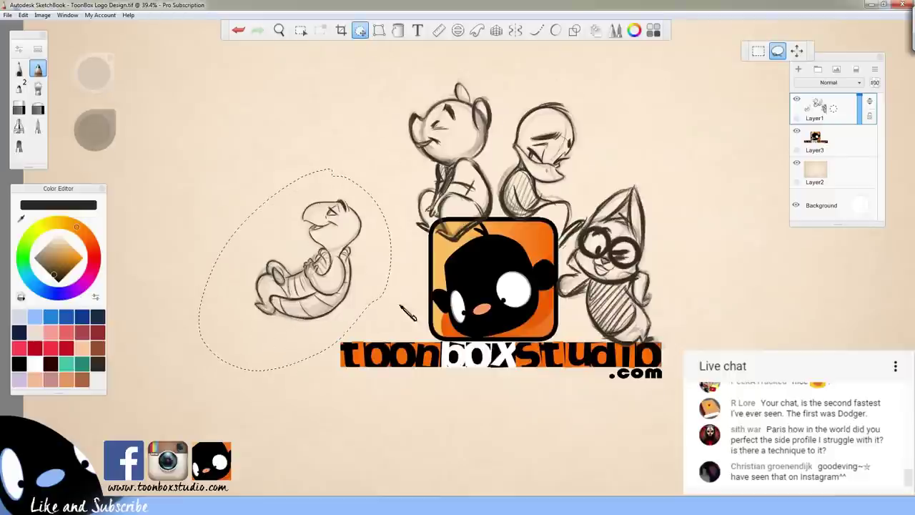
mouse_move(465, 360)
mouse_down()
mouse_move(530, 383)
mouse_move(523, 366)
mouse_move(539, 382)
mouse_up()
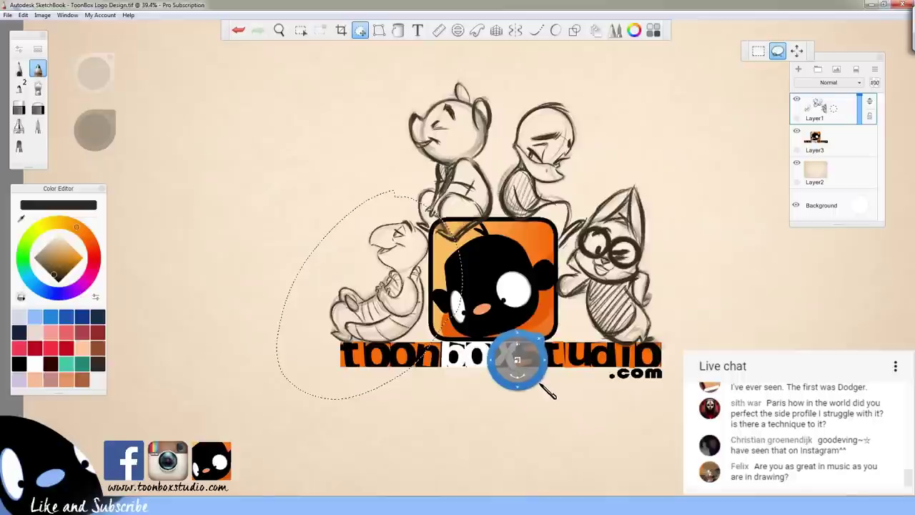
click(539, 338)
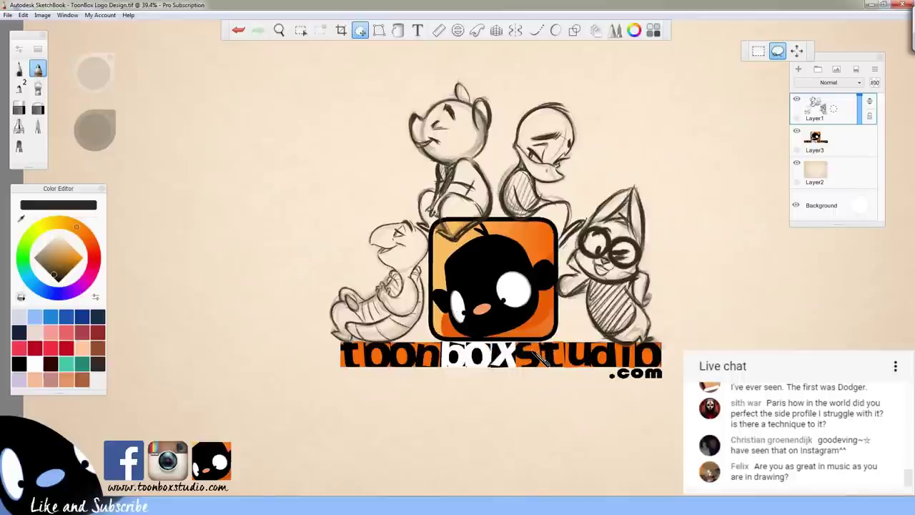
key(e)
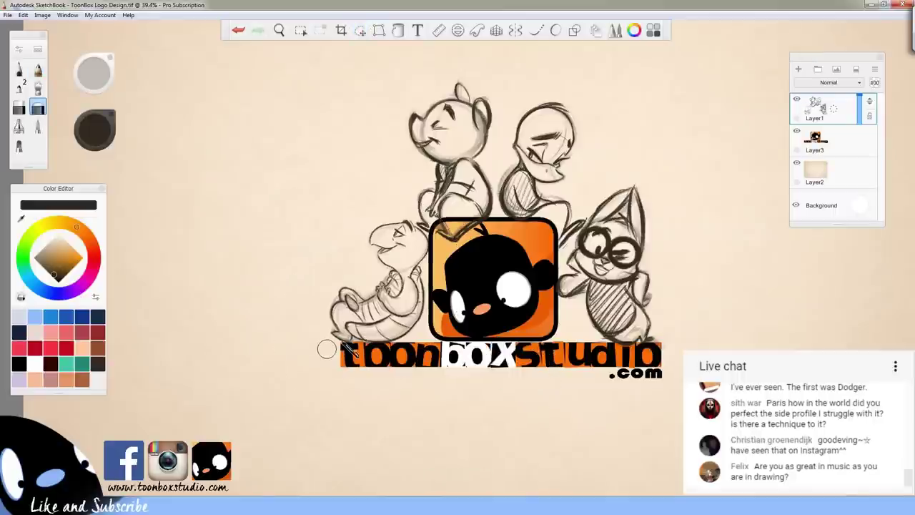
key(e)
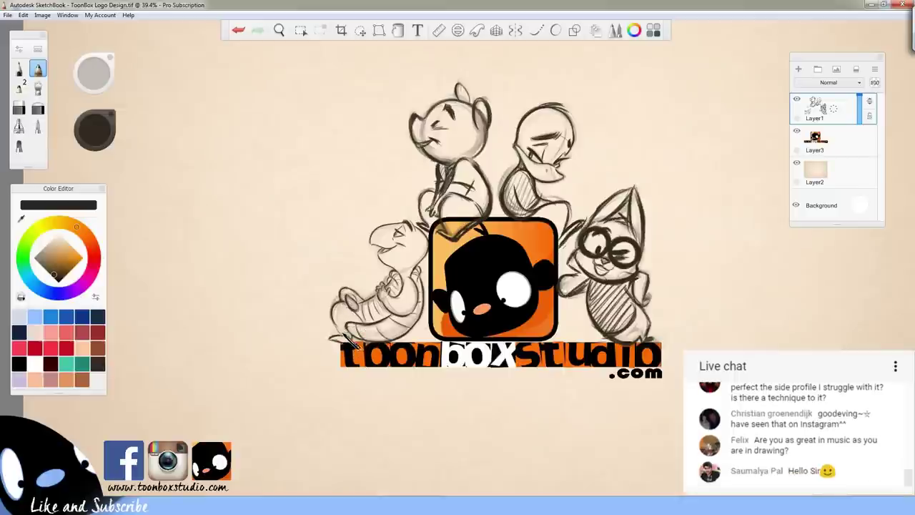
Erase the rough lines at the tip of the duck's beak and redraw its edge in dark pencil
key(space)
drag(544, 397, 387, 435)
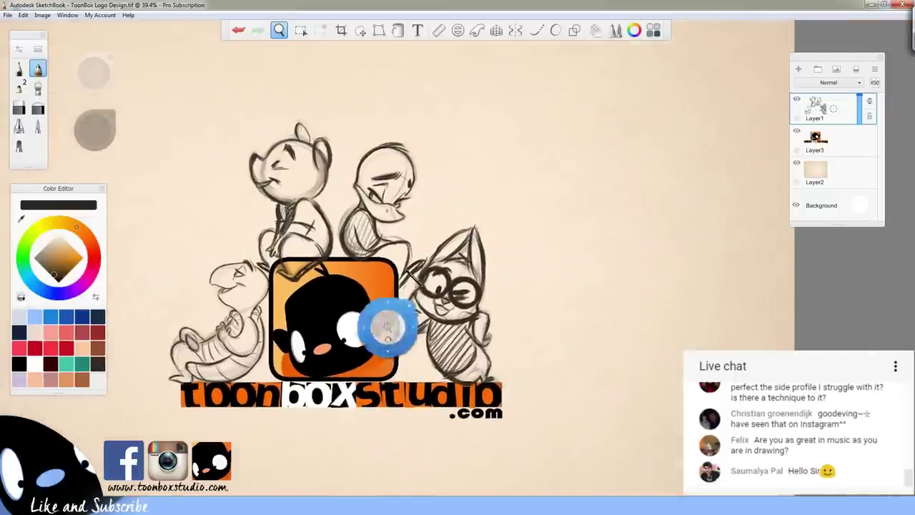
drag(393, 236, 423, 205)
drag(460, 236, 437, 272)
key(e)
drag(397, 229, 391, 251)
key(s)
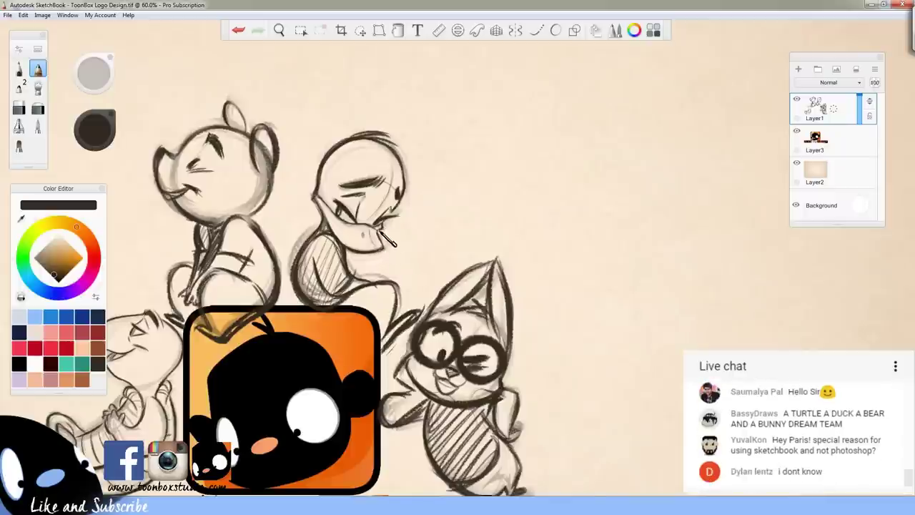
key(e)
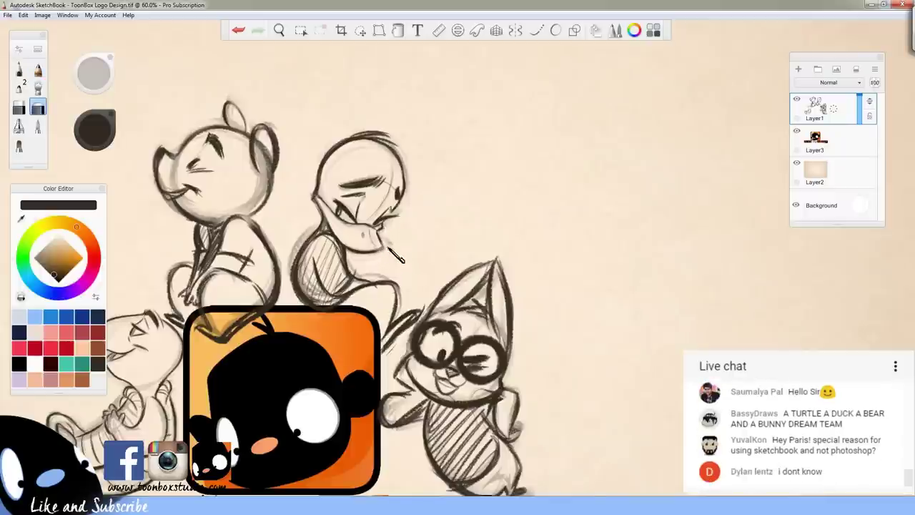
key(e)
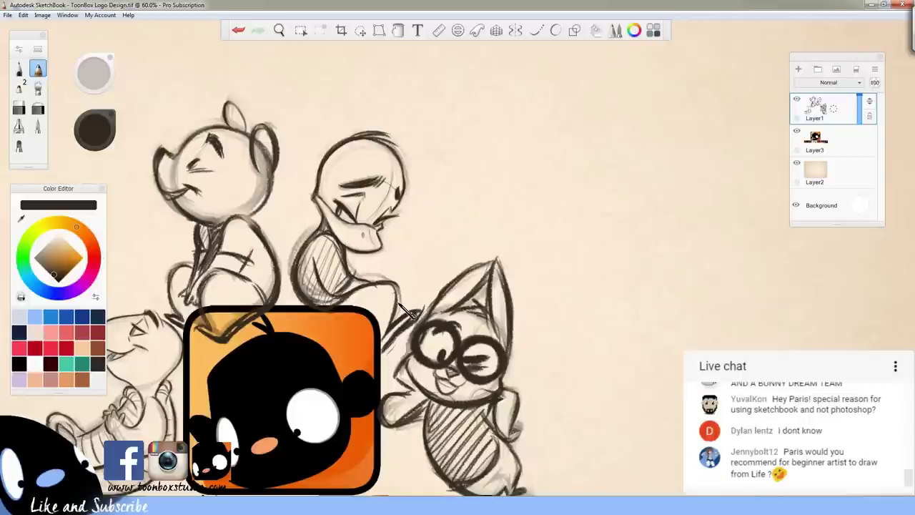
Lasso the duck's near eye, adjust its placement on the face slightly, and clear the selection
click(361, 30)
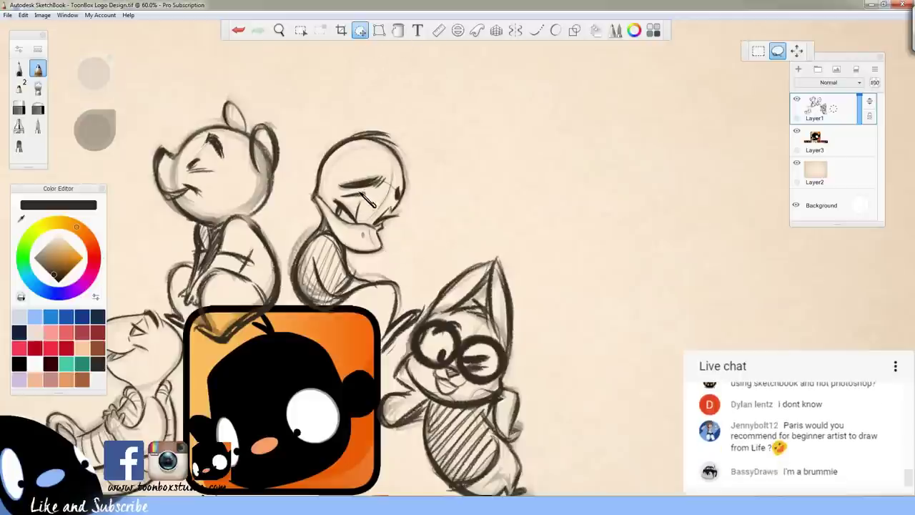
mouse_move(363, 190)
mouse_down()
mouse_move(335, 195)
mouse_move(334, 203)
mouse_move(350, 228)
mouse_move(365, 192)
mouse_up()
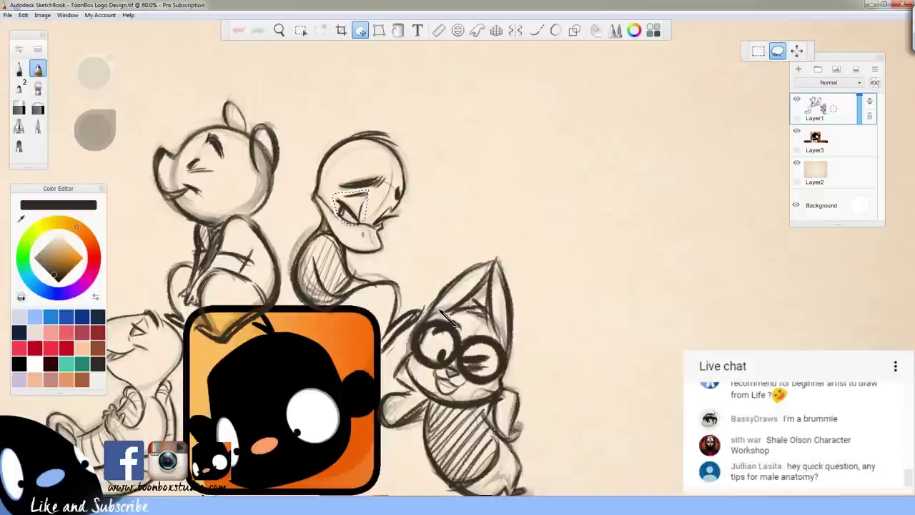
click(416, 288)
key(Escape)
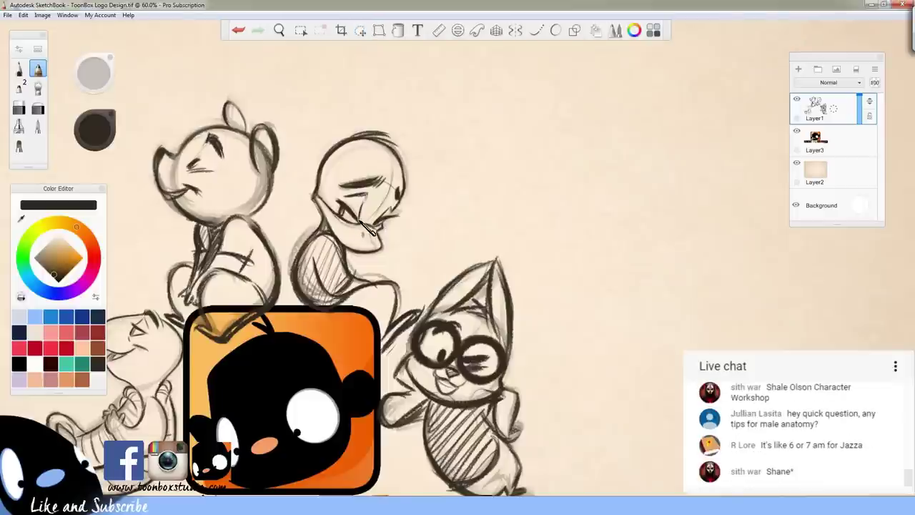
Darken the duck's near eyelid line and clean up the far eye where it meets the beak
key(e)
key(e)
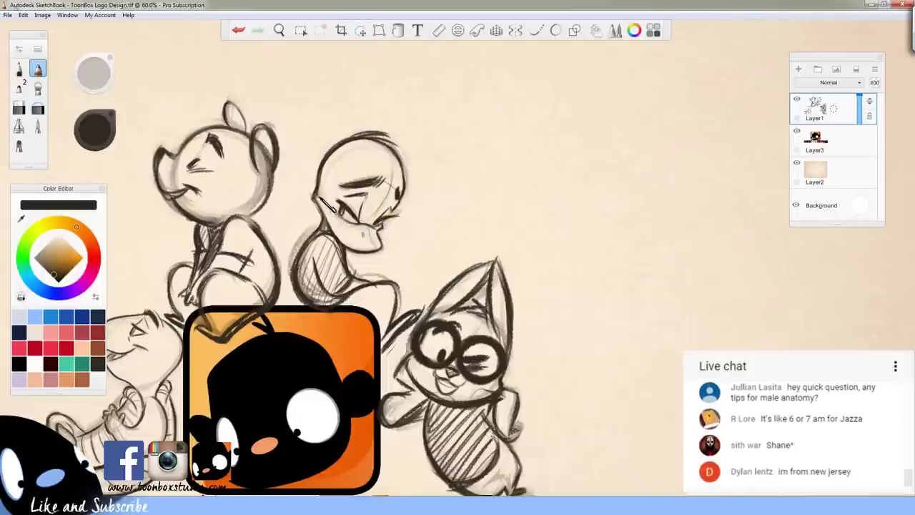
drag(344, 207, 355, 220)
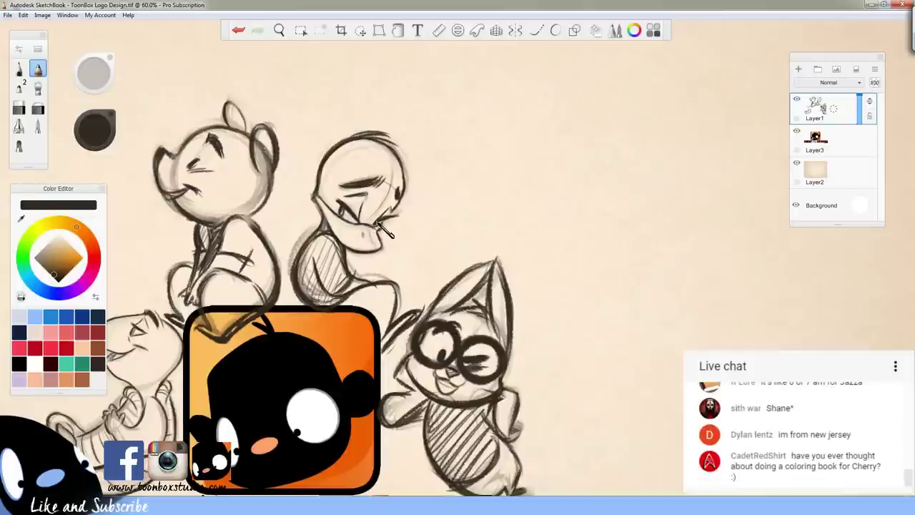
key(e)
drag(383, 224, 379, 228)
key(e)
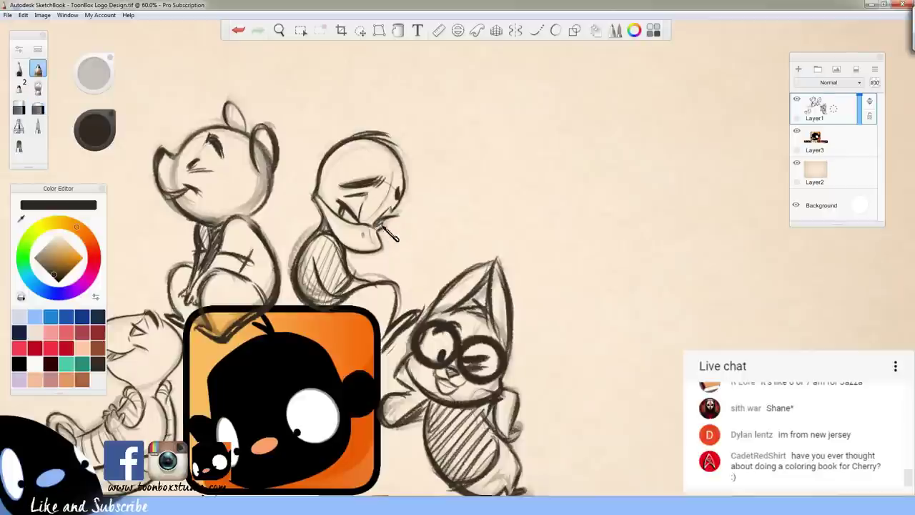
Erase the stray pencil marks beside the tip of the duck's beak with a slightly larger eraser
key(space)
mouse_move(416, 252)
mouse_down()
mouse_move(422, 315)
mouse_move(441, 292)
mouse_move(454, 238)
mouse_up()
key(e)
key(])
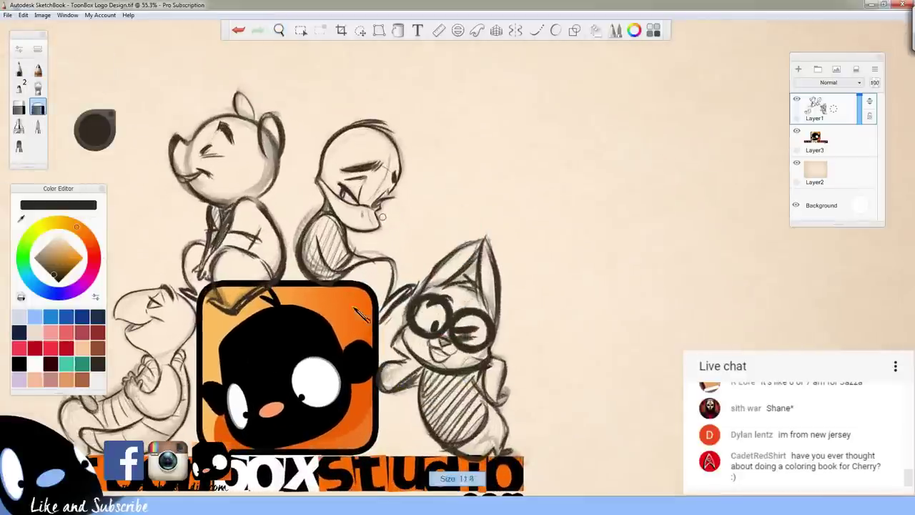
key(e)
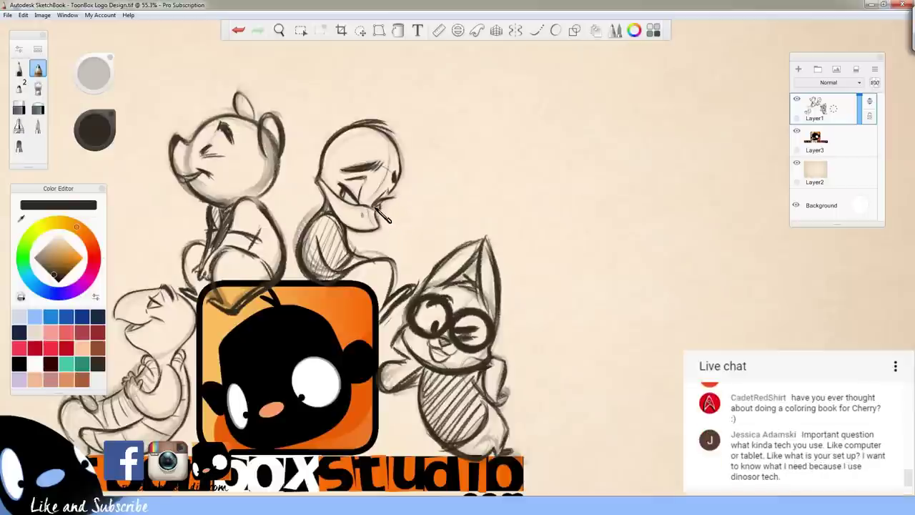
Save the logo drawing under its existing file name
key(space)
drag(437, 249, 618, 368)
click(7, 15)
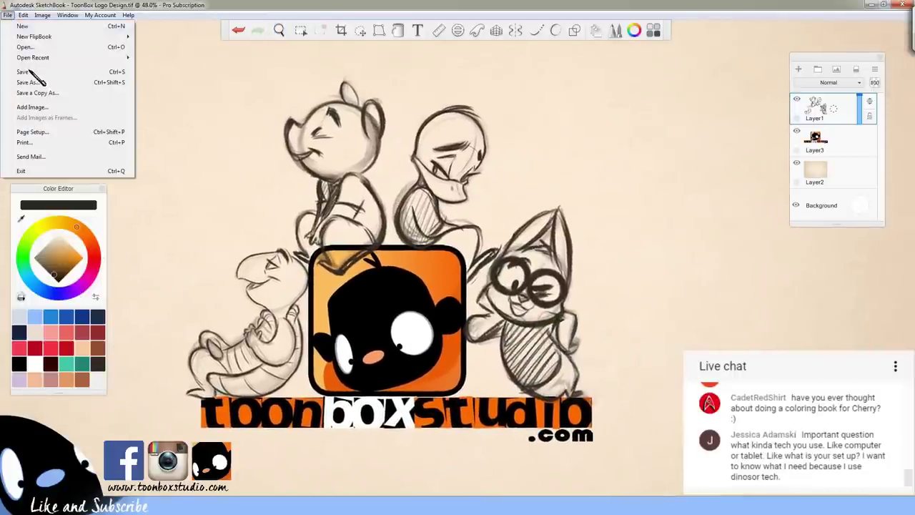
click(34, 72)
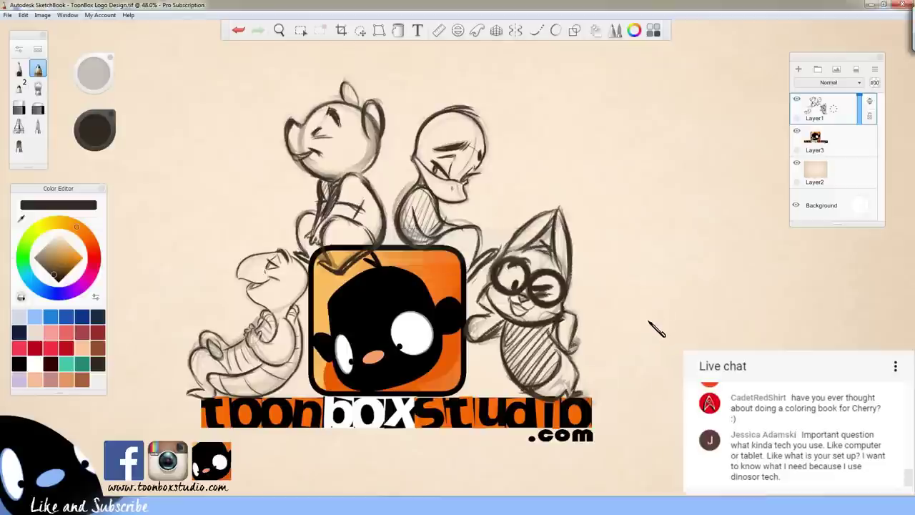
click(361, 30)
mouse_move(410, 147)
mouse_down()
mouse_move(439, 200)
mouse_move(458, 211)
mouse_move(471, 84)
mouse_move(412, 147)
mouse_up()
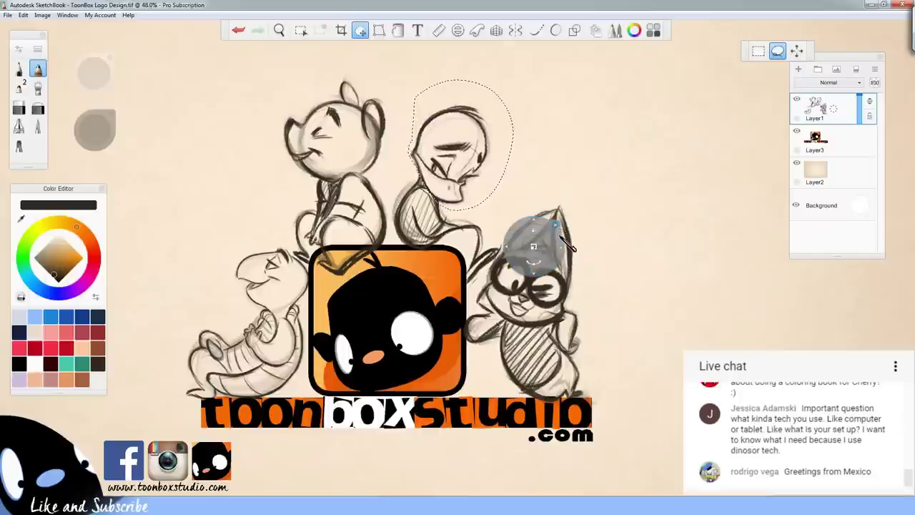
click(564, 268)
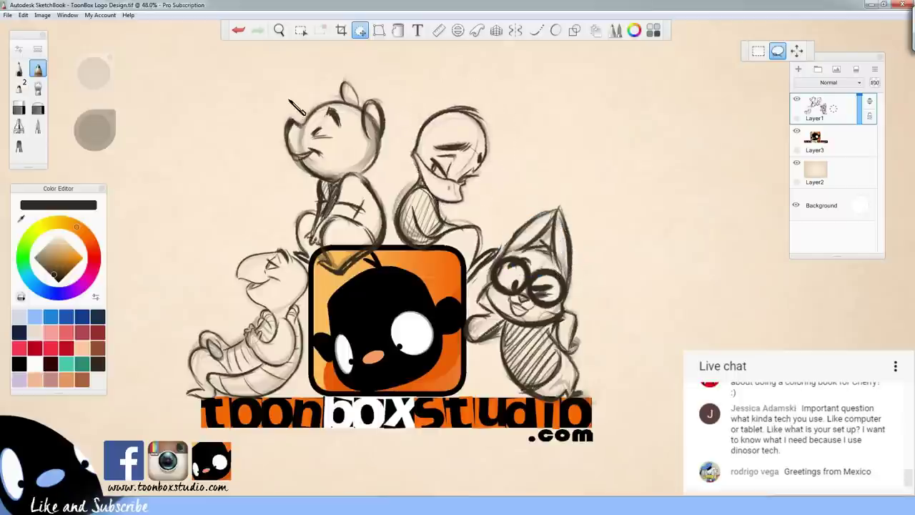
Lasso the whole bear, scale it down slightly, adjust its seat on top of the logo square, and clear the selection
mouse_move(288, 98)
mouse_down()
mouse_move(273, 149)
mouse_move(315, 263)
mouse_up()
click(308, 256)
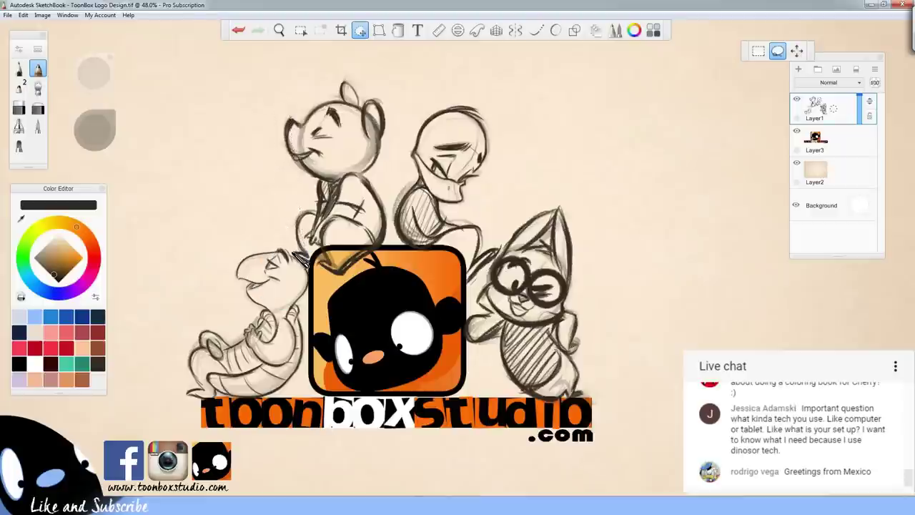
mouse_move(336, 297)
mouse_down()
mouse_move(394, 253)
mouse_move(390, 219)
mouse_move(326, 59)
mouse_move(287, 245)
mouse_up()
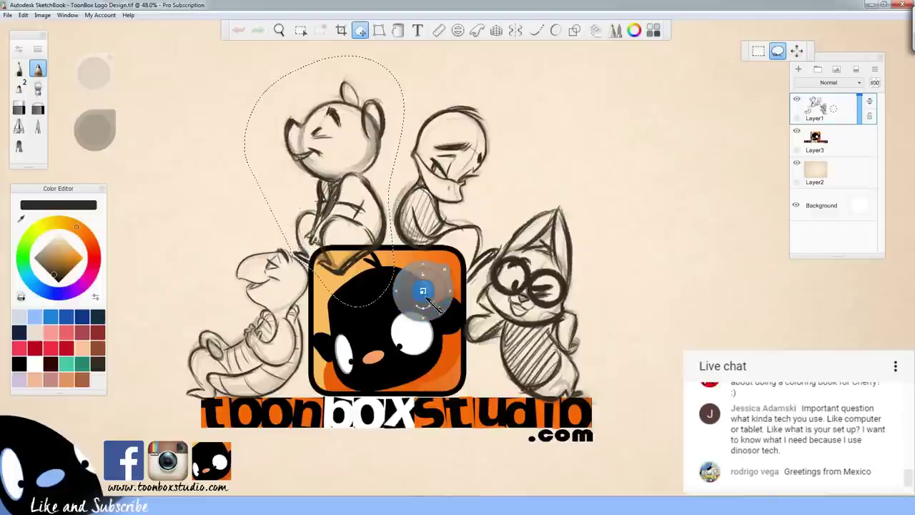
drag(424, 291, 421, 296)
drag(449, 329, 450, 332)
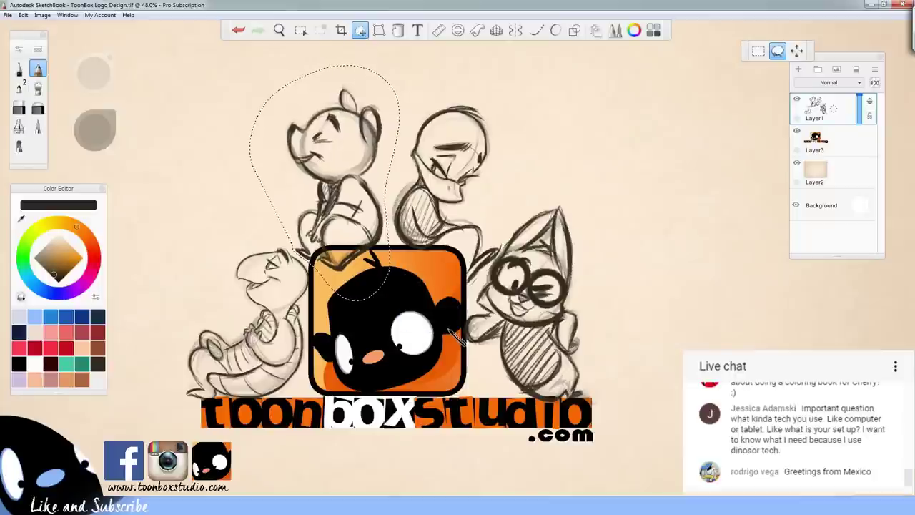
drag(524, 348, 523, 349)
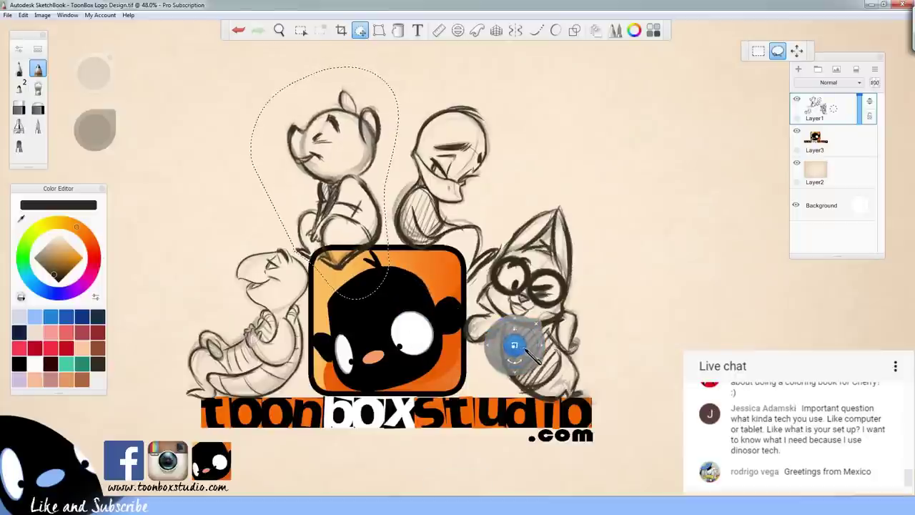
drag(542, 381, 548, 391)
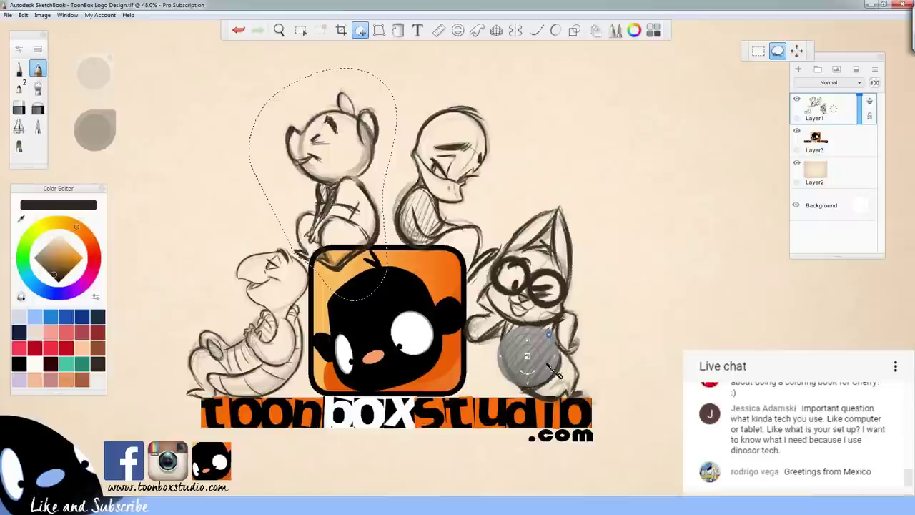
click(549, 335)
Switch back to the pencil, lower the character sketch layer's opacity to 45%, and add a new layer above it
click(39, 69)
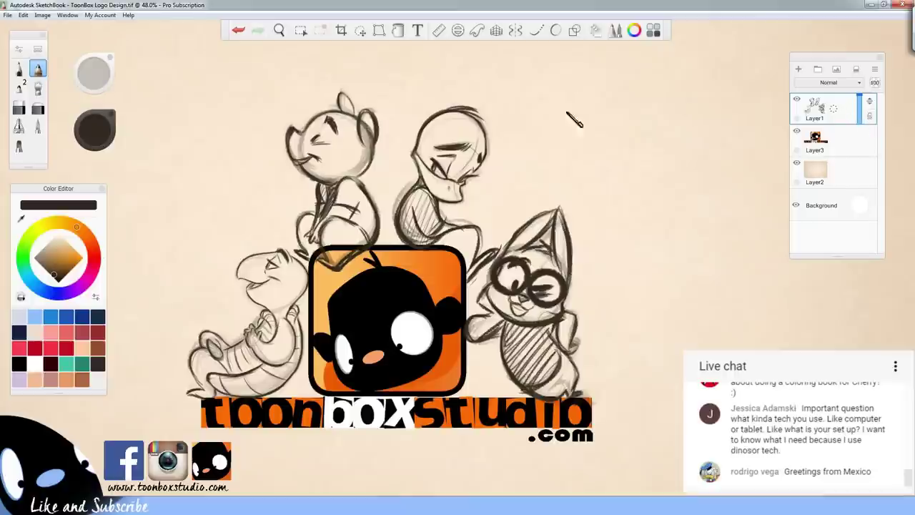
drag(867, 118, 868, 120)
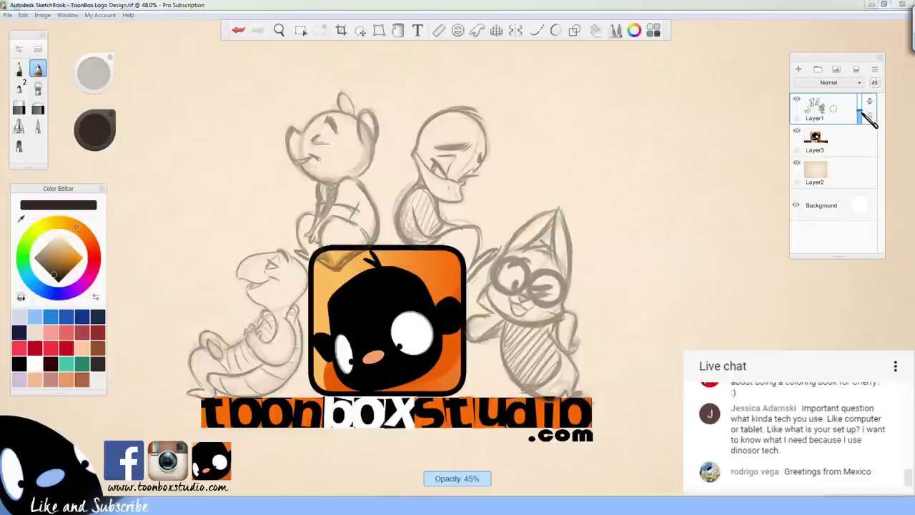
click(799, 68)
Trace the bear's eye, the crease beneath it, and its thick eyebrow in dark pencil on the new layer
key(space)
mouse_move(331, 186)
mouse_down()
mouse_move(578, 277)
mouse_move(629, 353)
mouse_move(616, 330)
mouse_up()
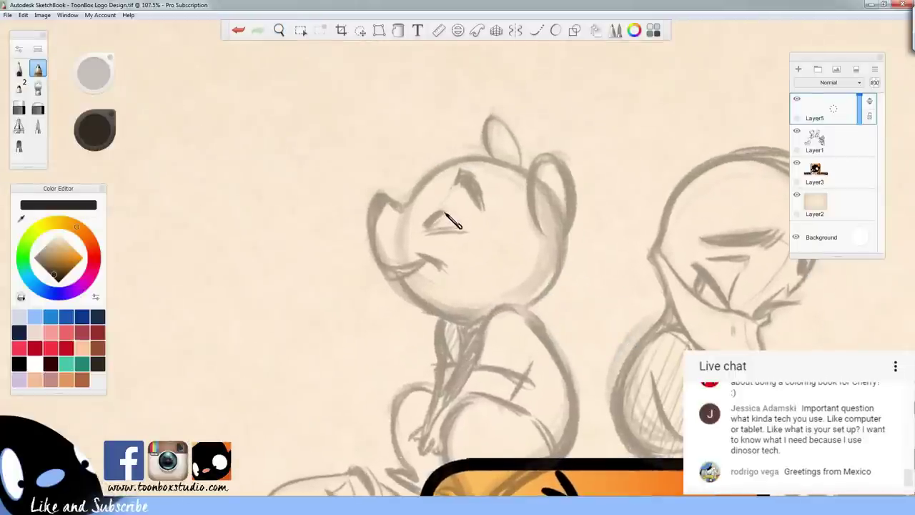
drag(444, 216, 429, 226)
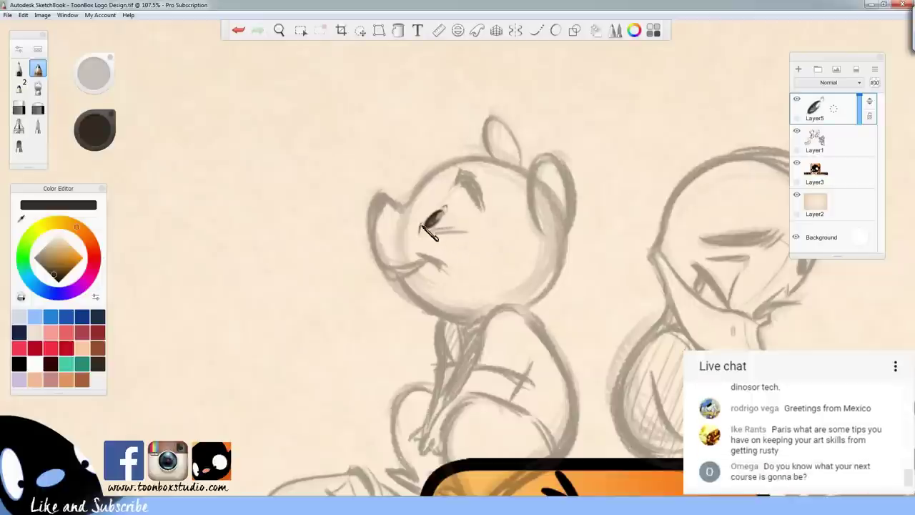
drag(434, 233, 482, 231)
key(ctrl+z)
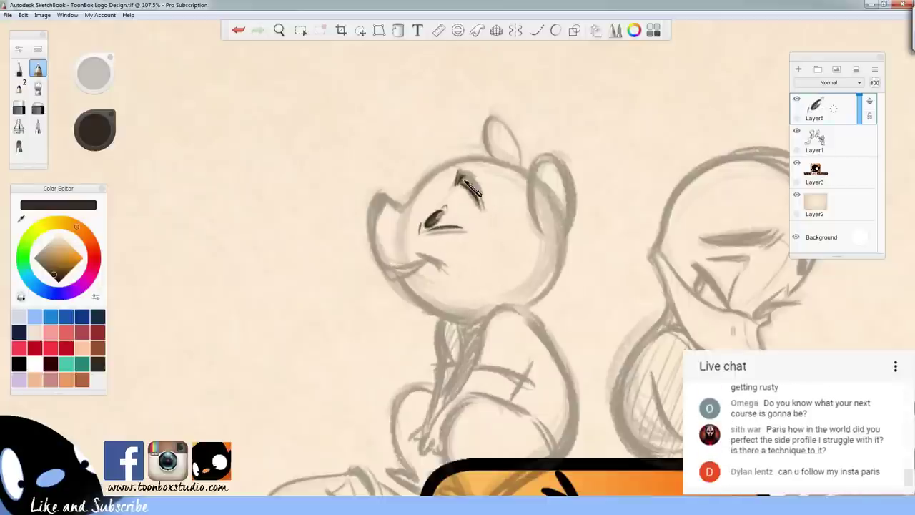
mouse_move(480, 193)
mouse_down()
mouse_move(471, 187)
mouse_move(494, 214)
mouse_up()
drag(479, 181, 483, 199)
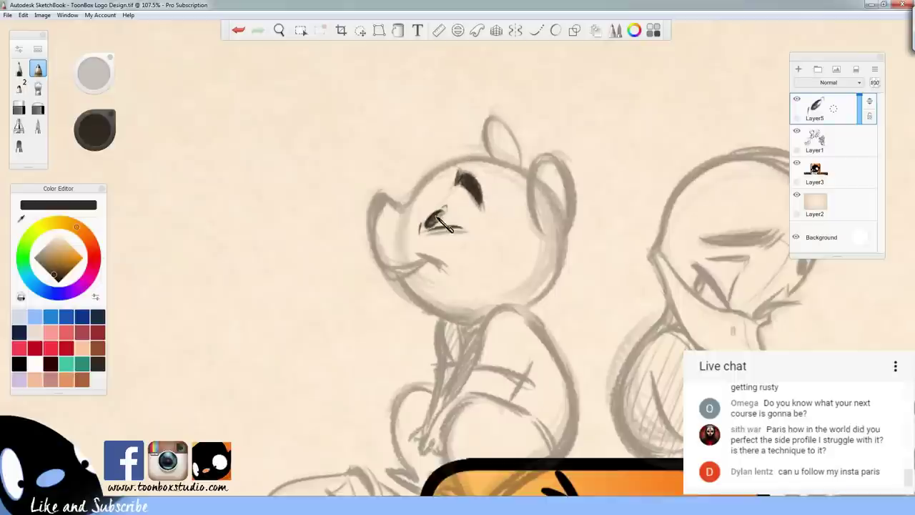
drag(439, 221, 461, 227)
Trace the bear's forehead, crown, snout, nose, mouth and lower jaw in clean dark pencil lines
mouse_move(386, 196)
mouse_down()
mouse_move(406, 207)
mouse_move(390, 198)
mouse_move(401, 205)
mouse_move(422, 180)
mouse_move(412, 205)
mouse_move(437, 171)
mouse_up()
key(ctrl+z)
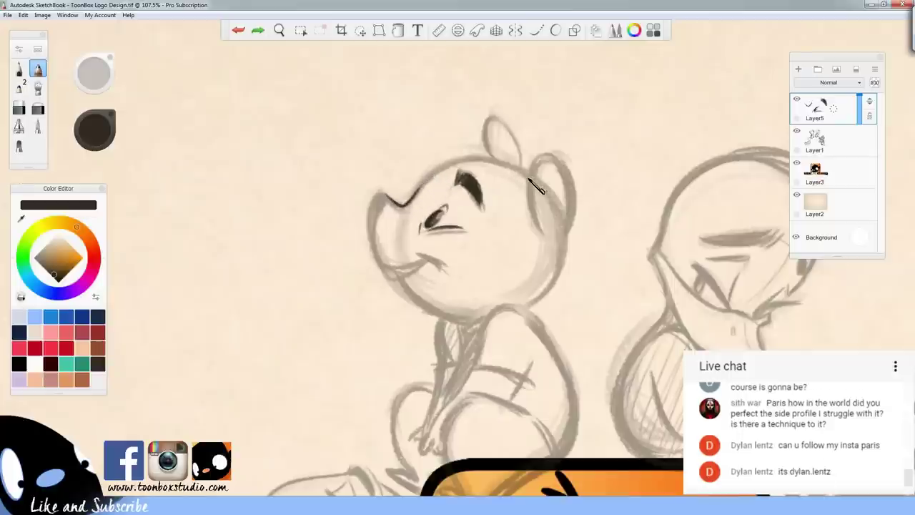
mouse_move(489, 151)
mouse_down()
mouse_move(529, 177)
mouse_move(494, 159)
mouse_move(449, 166)
mouse_move(431, 182)
mouse_move(479, 167)
mouse_up()
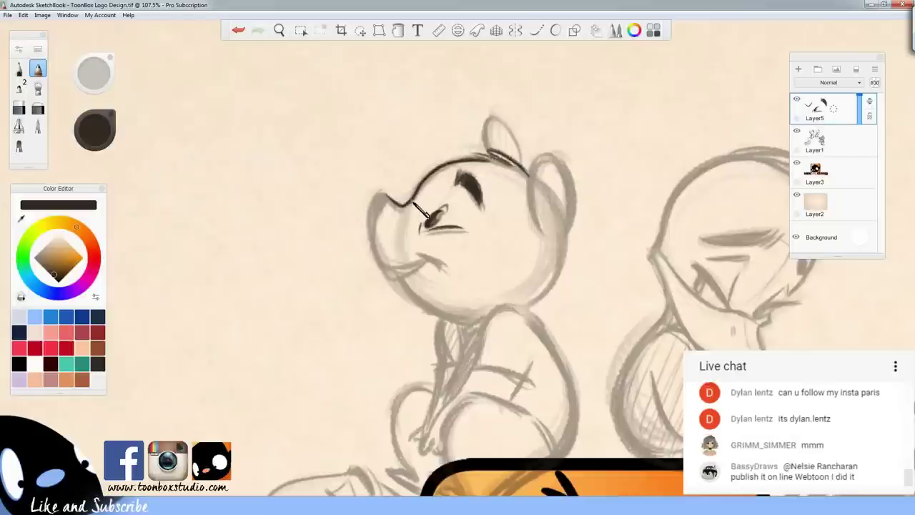
key(e)
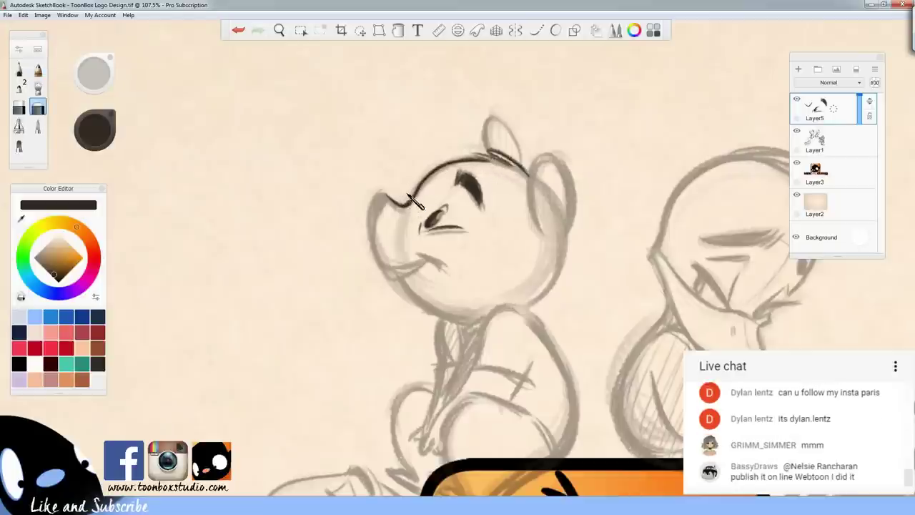
key(b)
mouse_move(403, 207)
mouse_down()
mouse_move(416, 193)
mouse_move(378, 200)
mouse_move(370, 216)
mouse_move(374, 244)
mouse_up()
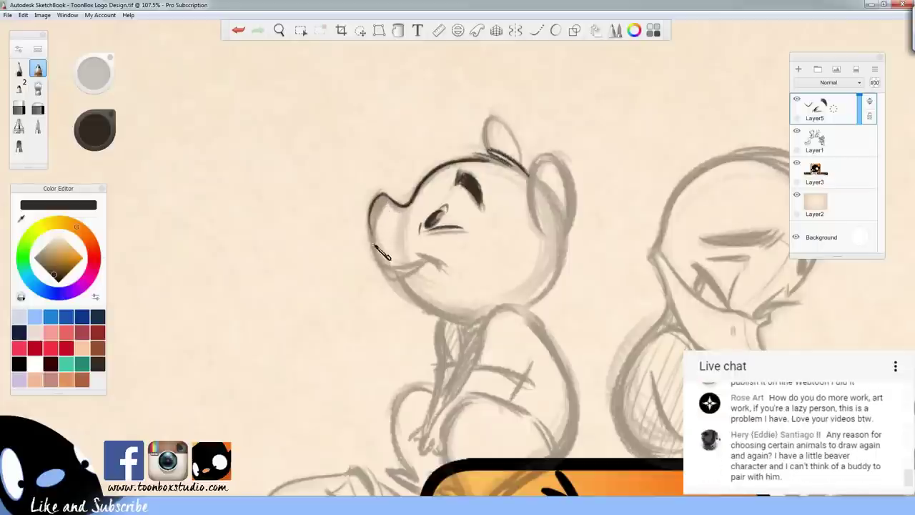
mouse_move(379, 200)
mouse_down()
mouse_move(382, 244)
mouse_move(373, 239)
mouse_move(371, 218)
mouse_move(406, 265)
mouse_move(380, 255)
mouse_move(406, 268)
mouse_move(380, 257)
mouse_move(434, 264)
mouse_up()
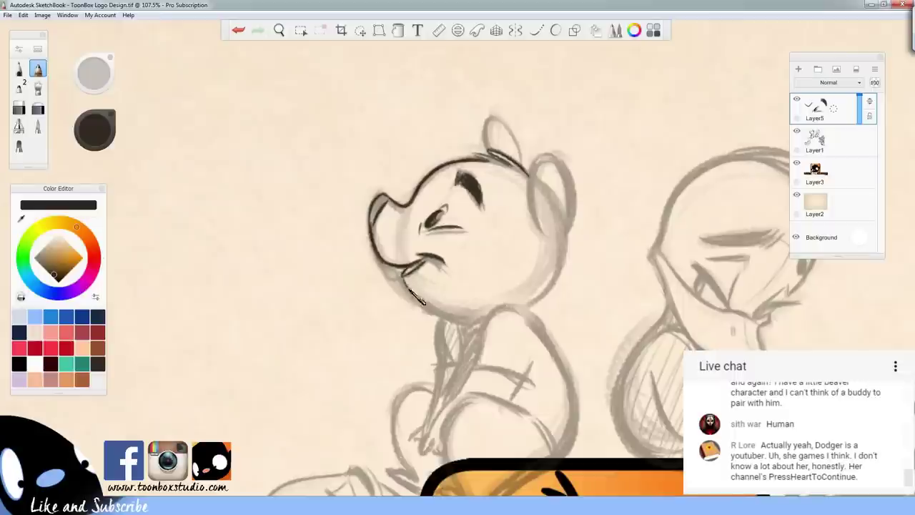
mouse_move(405, 278)
mouse_down()
mouse_move(436, 312)
mouse_move(476, 315)
mouse_up()
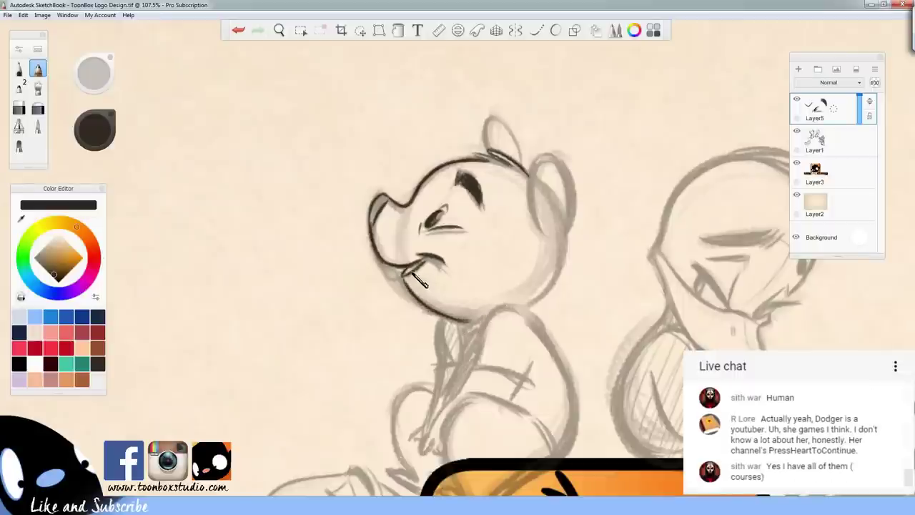
Outline both of the bear's ears in dark pencil over the faded sketch
drag(498, 118, 517, 151)
drag(495, 118, 486, 148)
mouse_move(530, 177)
mouse_down()
mouse_move(549, 154)
mouse_move(561, 169)
mouse_up()
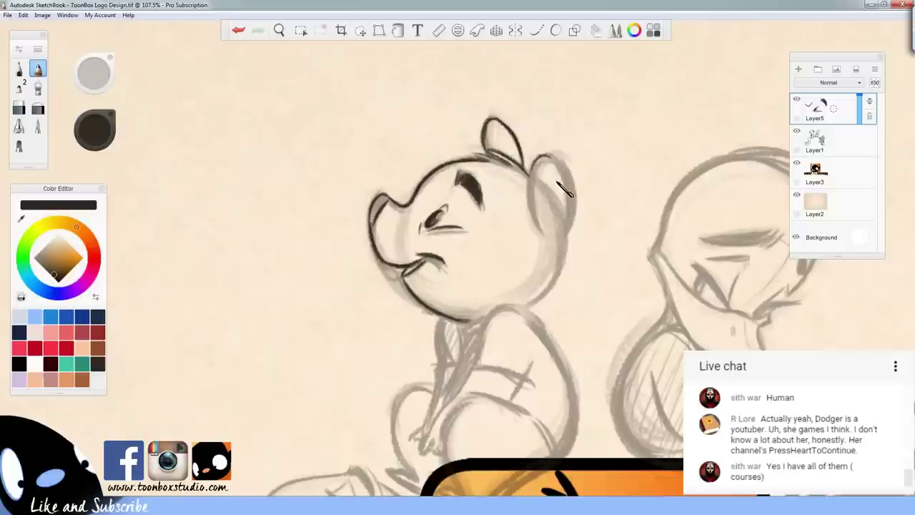
mouse_move(530, 219)
mouse_down()
mouse_move(535, 173)
mouse_move(569, 170)
mouse_move(550, 156)
mouse_move(564, 243)
mouse_move(559, 161)
mouse_move(572, 207)
mouse_up()
Outline the back of the bear's head from the near ear to the neck, erasing and redrawing the rough strokes
key(e)
mouse_move(571, 171)
mouse_down()
mouse_move(541, 163)
mouse_move(570, 203)
mouse_move(556, 157)
mouse_move(567, 213)
mouse_move(566, 175)
mouse_move(560, 232)
mouse_move(564, 239)
mouse_move(571, 206)
mouse_move(568, 250)
mouse_move(565, 235)
mouse_move(565, 253)
mouse_move(528, 312)
mouse_move(551, 292)
mouse_move(527, 307)
mouse_up()
key(b)
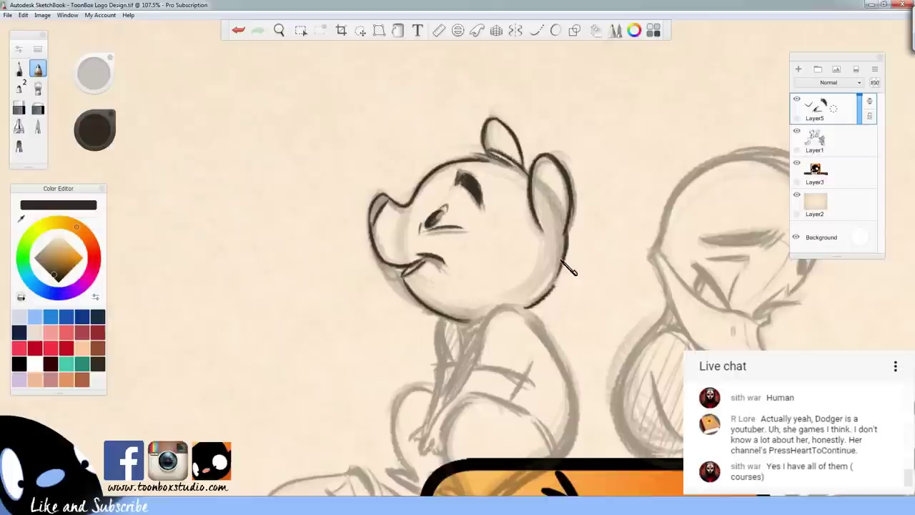
drag(561, 261, 528, 307)
drag(566, 238, 547, 296)
key(e)
mouse_move(563, 247)
mouse_down()
mouse_move(569, 268)
mouse_move(562, 262)
mouse_move(554, 294)
mouse_move(566, 240)
mouse_move(527, 307)
mouse_up()
key(b)
drag(564, 270, 527, 308)
Trace the bear's shoulder, sleeve cuff and curved back down to the logo square in dark pencil
key(space)
drag(583, 350, 568, 240)
mouse_move(507, 199)
mouse_down()
mouse_move(477, 204)
mouse_move(467, 249)
mouse_up()
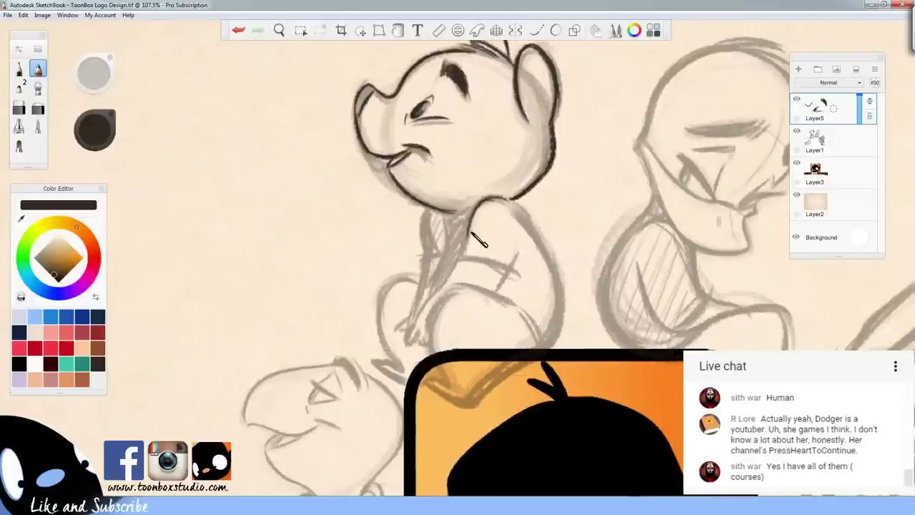
mouse_move(472, 213)
mouse_down()
mouse_move(471, 266)
mouse_move(509, 273)
mouse_up()
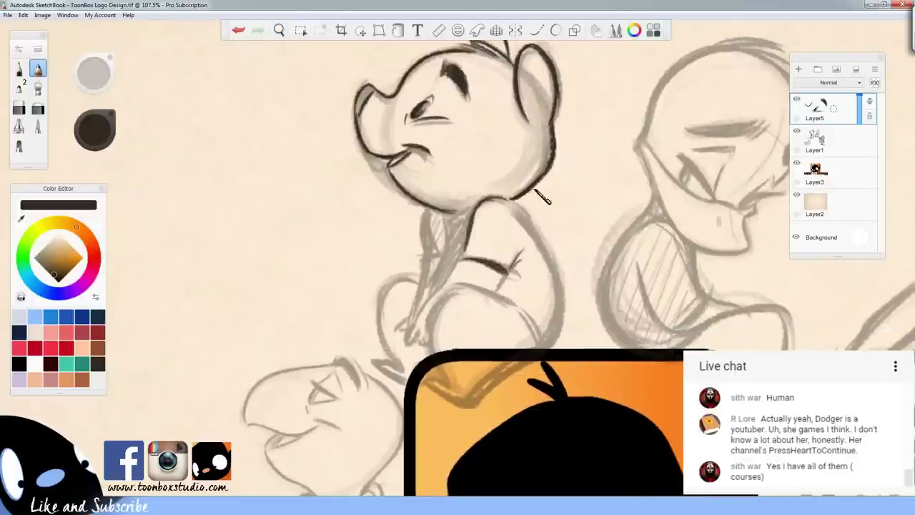
drag(509, 203, 551, 259)
drag(562, 312, 549, 346)
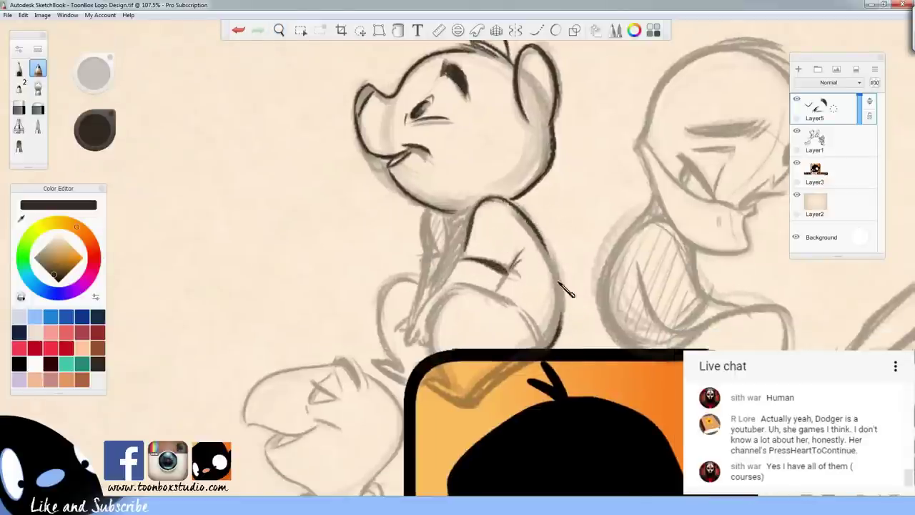
drag(558, 282, 562, 328)
mouse_move(549, 247)
mouse_down()
mouse_move(557, 342)
mouse_move(544, 243)
mouse_move(563, 310)
mouse_up()
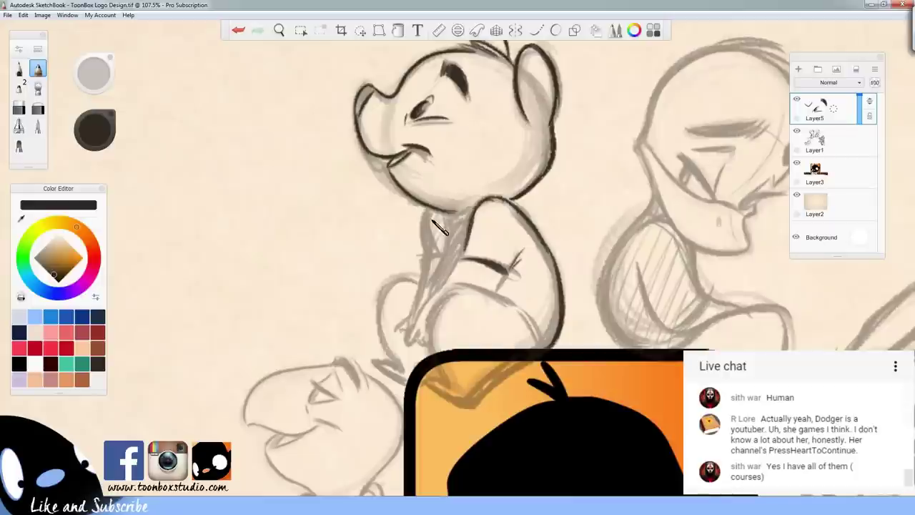
Trace the bear's chest, both forearms and clasped hands in dark pencil, including the line beneath the near elbow
mouse_move(432, 220)
mouse_down()
mouse_move(439, 251)
mouse_move(451, 217)
mouse_move(460, 218)
mouse_move(444, 219)
mouse_move(434, 276)
mouse_move(448, 241)
mouse_move(437, 271)
mouse_move(445, 261)
mouse_move(438, 257)
mouse_move(429, 284)
mouse_move(435, 253)
mouse_move(418, 313)
mouse_move(461, 261)
mouse_move(436, 298)
mouse_move(404, 316)
mouse_move(403, 331)
mouse_move(416, 342)
mouse_up()
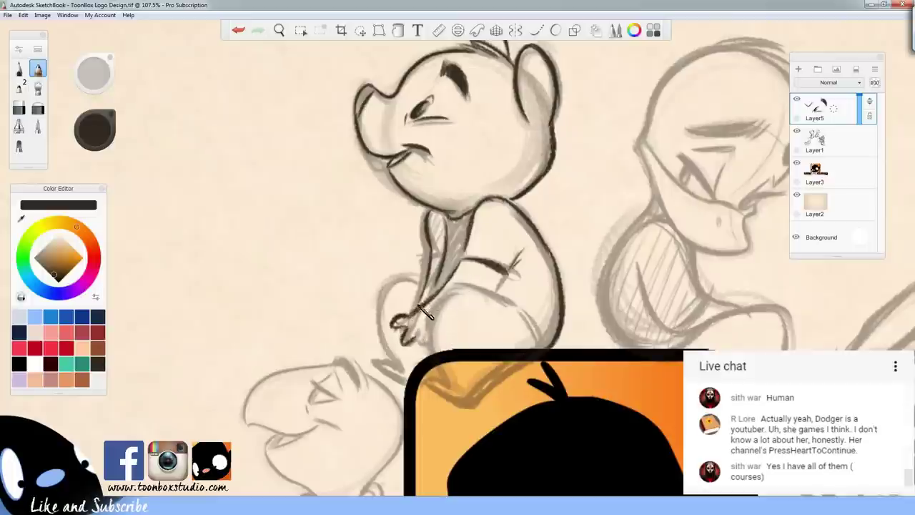
drag(439, 273, 424, 299)
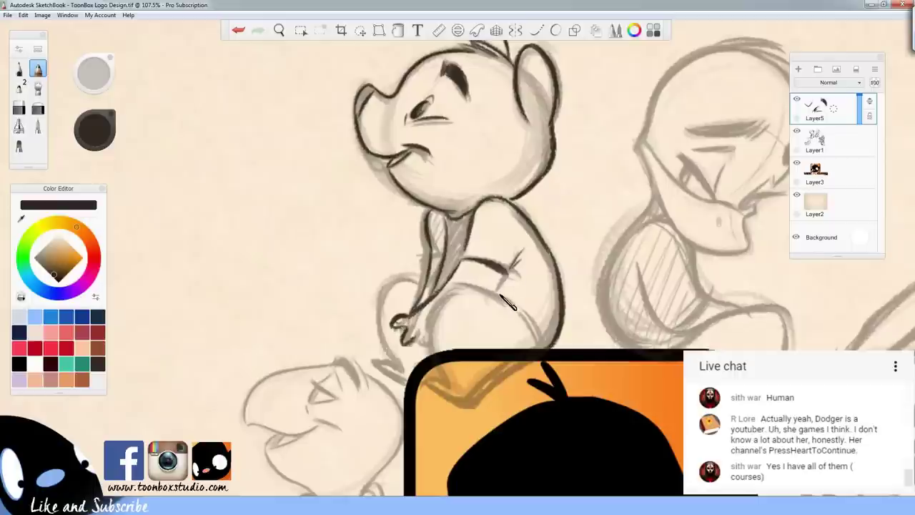
mouse_move(499, 294)
mouse_down()
mouse_move(521, 286)
mouse_move(468, 288)
mouse_move(515, 305)
mouse_up()
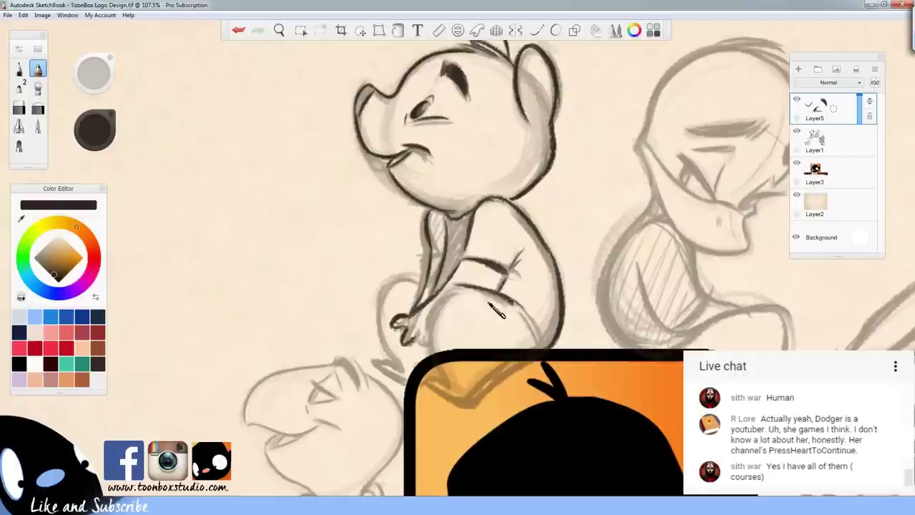
Ink the seated bear cub's thigh, legs, feet and far sleeve cuff over the rough sketch on Layer5
mouse_move(456, 291)
mouse_down()
mouse_move(435, 304)
mouse_move(443, 372)
mouse_move(469, 406)
mouse_move(504, 373)
mouse_up()
drag(481, 404, 541, 357)
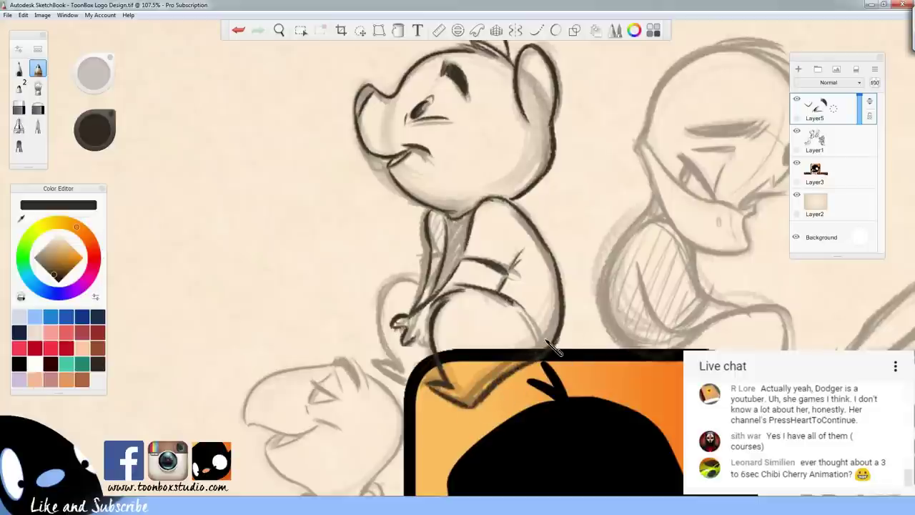
mouse_move(431, 293)
mouse_down()
mouse_move(403, 288)
mouse_move(388, 325)
mouse_move(386, 315)
mouse_move(396, 370)
mouse_move(407, 374)
mouse_move(378, 372)
mouse_move(407, 389)
mouse_up()
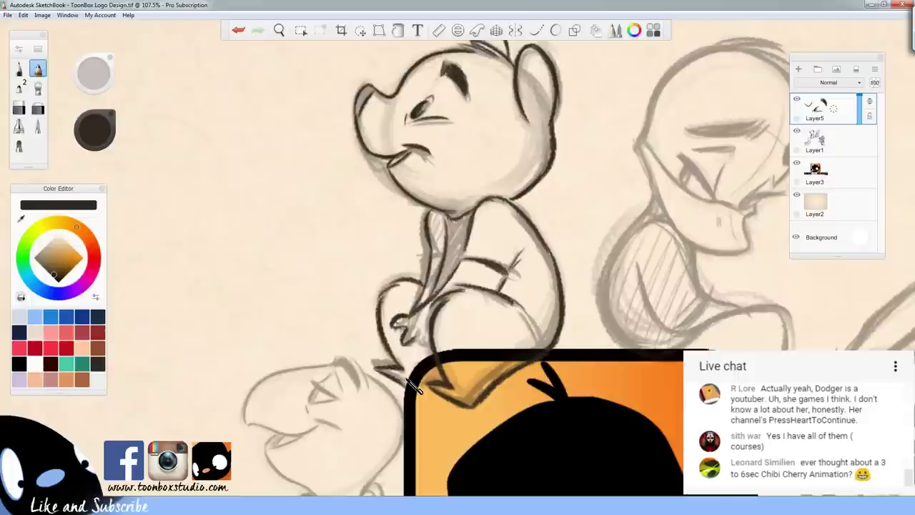
drag(425, 261, 444, 259)
key(space)
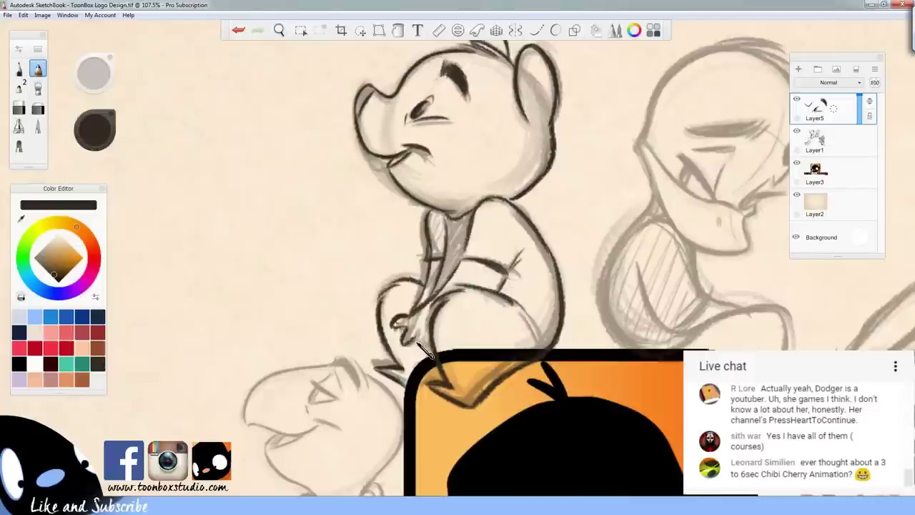
mouse_move(413, 337)
mouse_down()
mouse_move(447, 331)
mouse_move(420, 343)
mouse_move(447, 326)
mouse_move(424, 345)
mouse_up()
key(ctrl+z)
key(ctrl+z)
Lower the opacity of the logo layer, Layer3, and make Layer5 active again
key(space)
drag(520, 306, 501, 382)
drag(518, 375, 486, 385)
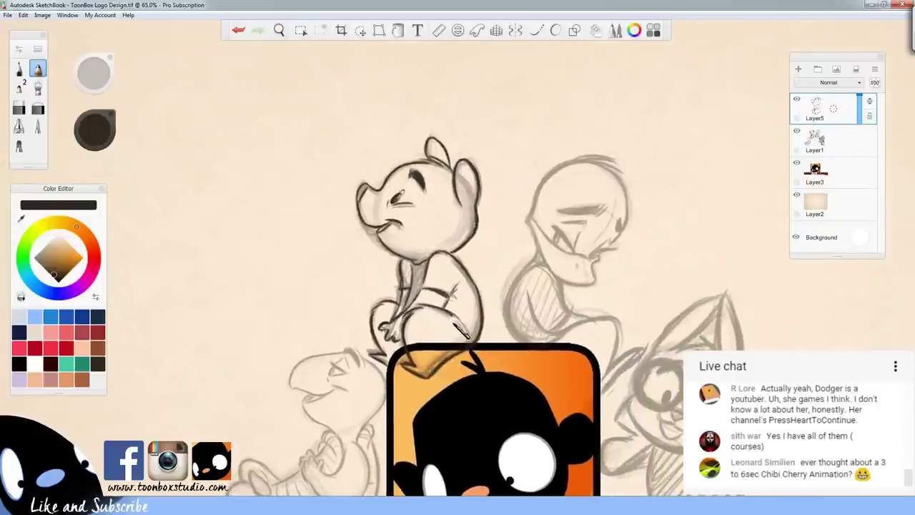
click(846, 163)
drag(860, 171, 858, 178)
click(847, 116)
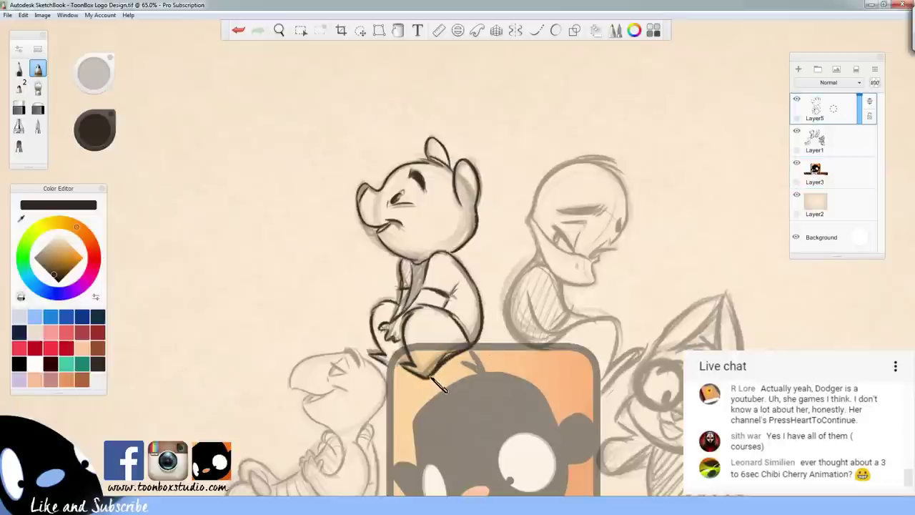
Clean up and ink the underside of the bear cub's near leg and foot over the faded logo
key(e)
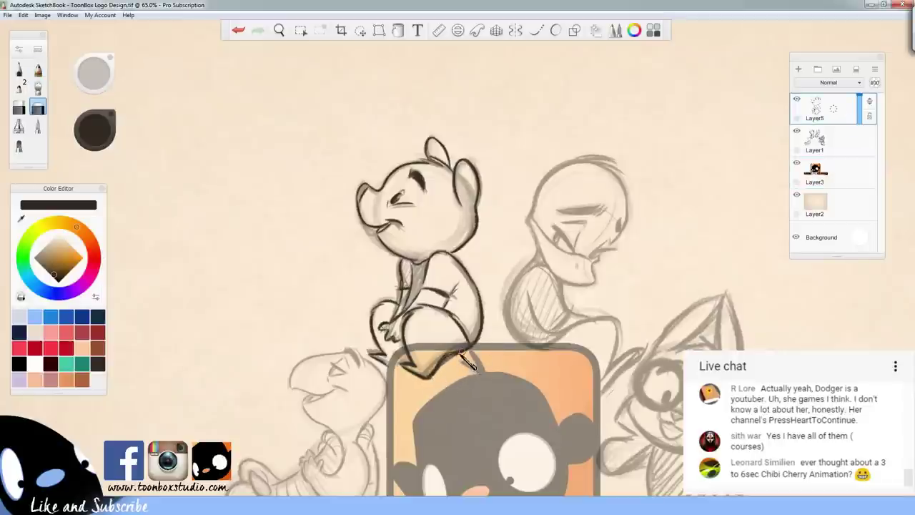
key(e)
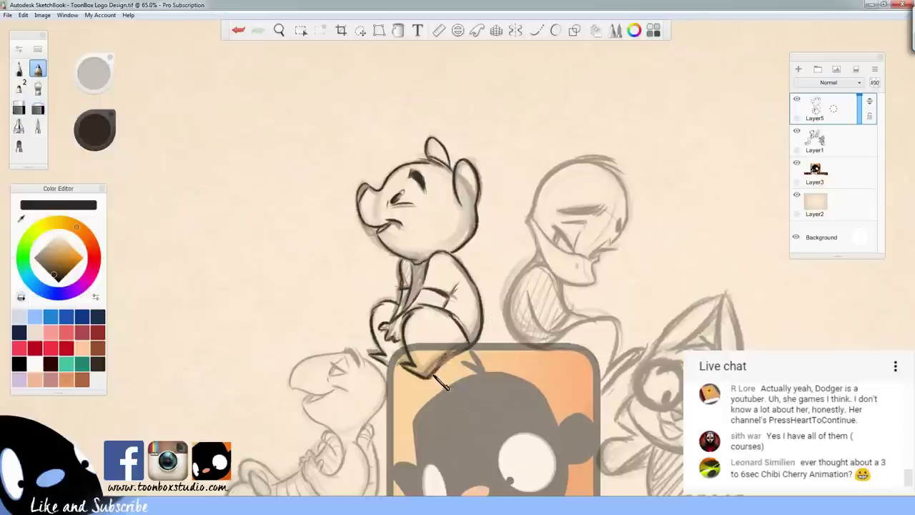
drag(433, 374, 473, 347)
Ink both of the duck's eyes with their lids and lashes, and its eyebrows, over the sketch
key(space)
mouse_move(500, 294)
mouse_down()
mouse_move(548, 314)
mouse_move(520, 325)
mouse_move(534, 343)
mouse_move(525, 343)
mouse_up()
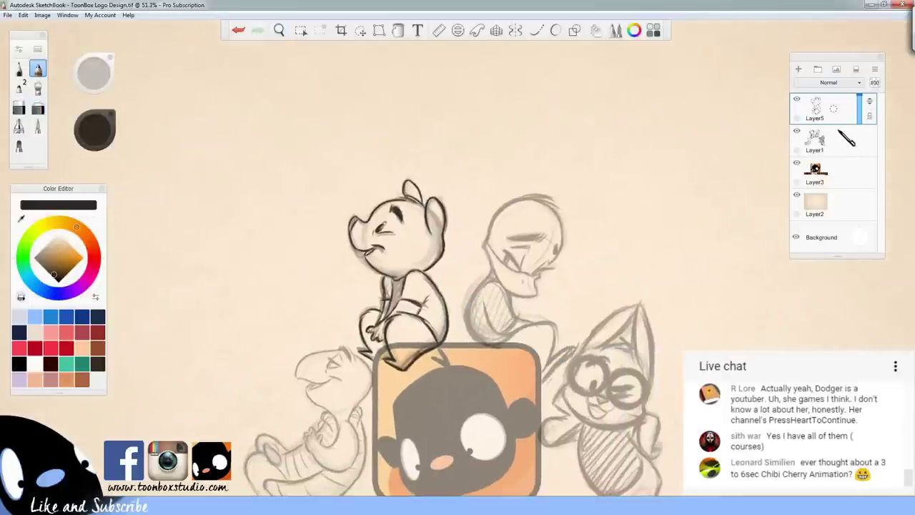
key(space)
mouse_move(536, 266)
mouse_down()
mouse_move(580, 298)
mouse_move(555, 275)
mouse_up()
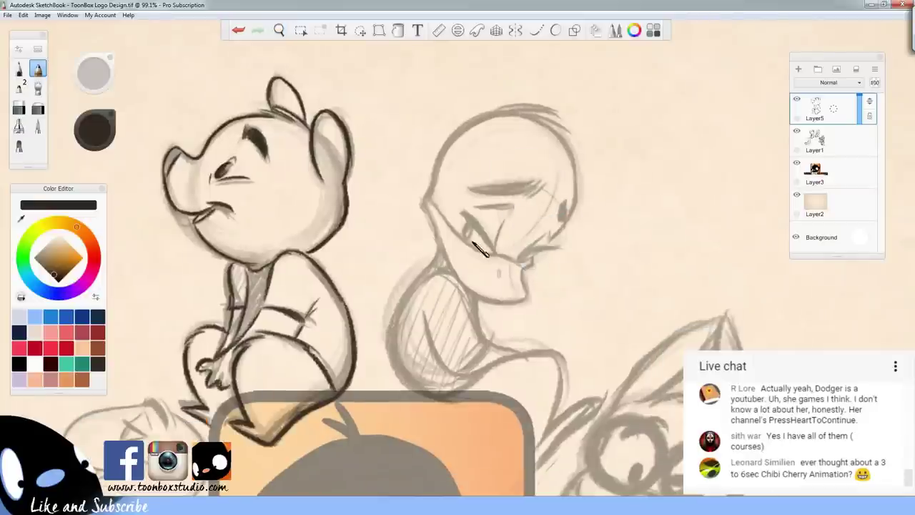
mouse_move(470, 237)
mouse_down()
mouse_move(467, 225)
mouse_move(469, 248)
mouse_move(470, 225)
mouse_move(484, 245)
mouse_up()
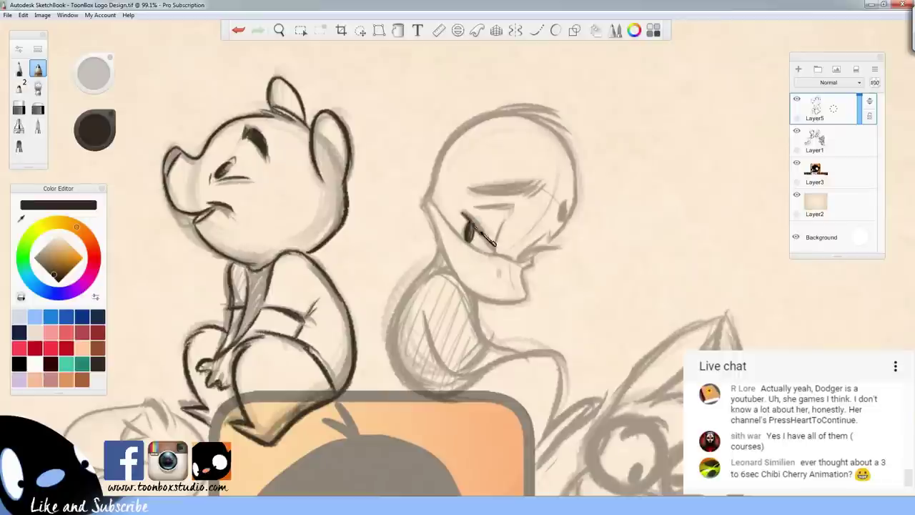
drag(464, 214, 487, 246)
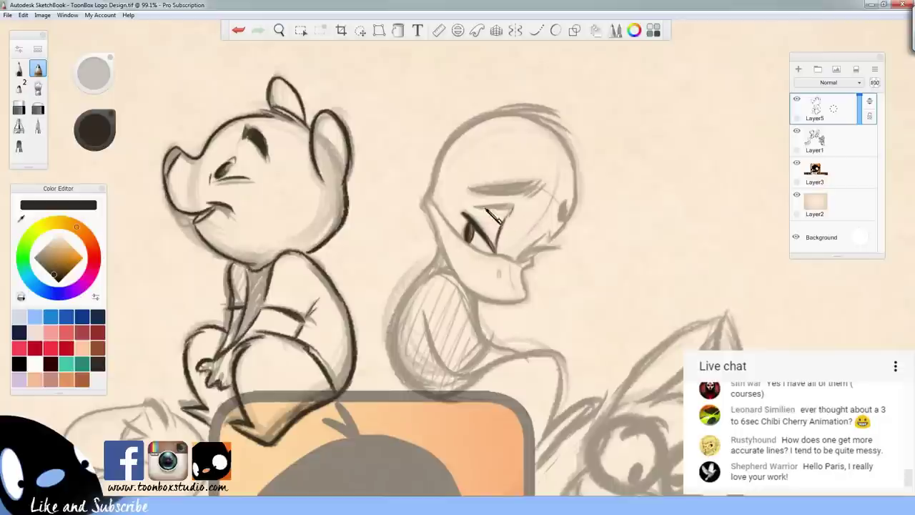
mouse_move(476, 207)
mouse_down()
mouse_move(506, 208)
mouse_move(503, 228)
mouse_up()
mouse_move(472, 190)
mouse_down()
mouse_move(538, 184)
mouse_move(560, 219)
mouse_up()
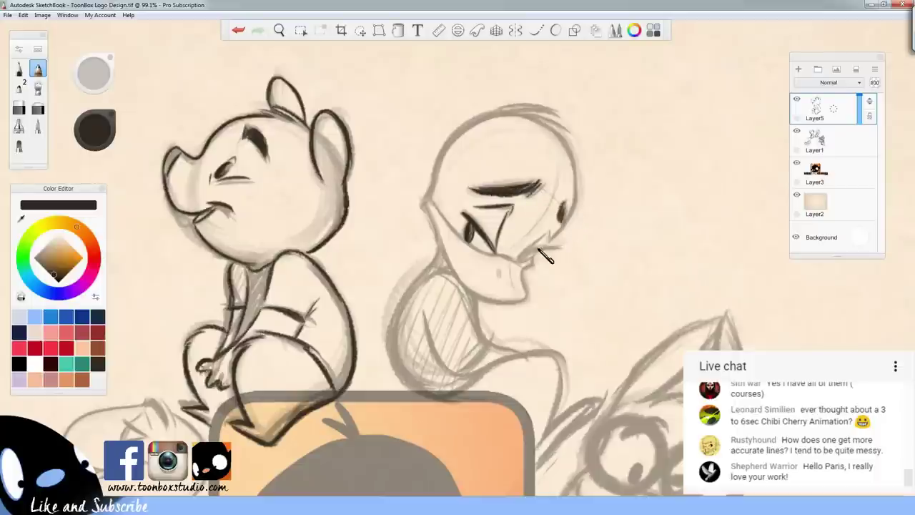
mouse_move(524, 262)
mouse_down()
mouse_move(562, 250)
mouse_move(525, 258)
mouse_move(552, 236)
mouse_up()
key(ctrl+z)
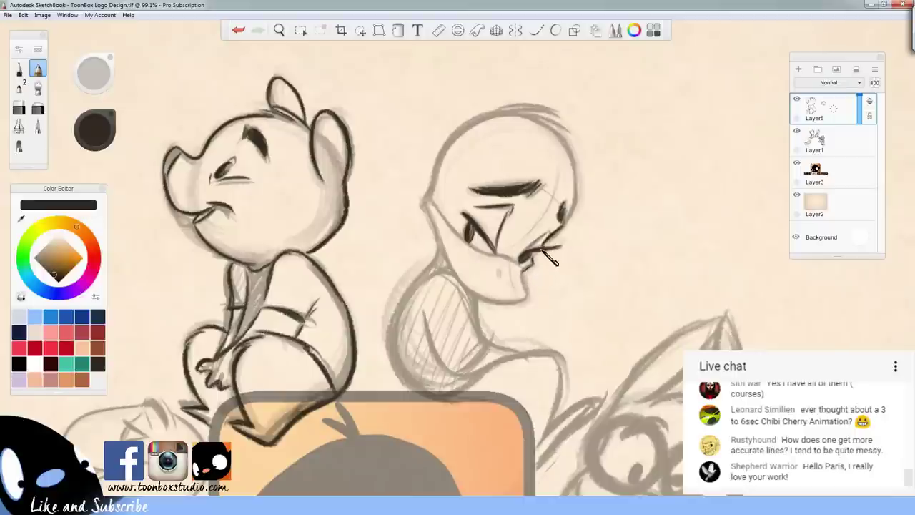
key(ctrl+z)
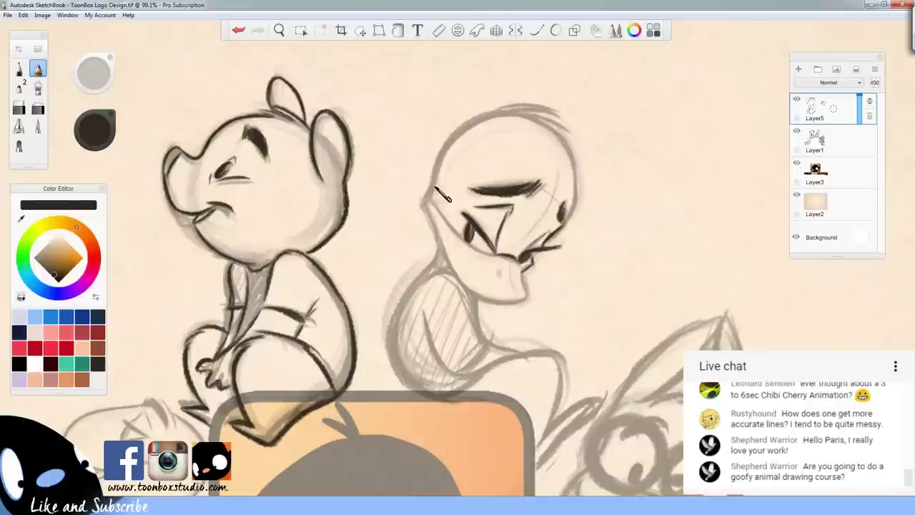
Ink the duck's bill, following its upper edge, the cheek corner and the rounded lower edge
drag(430, 200, 503, 262)
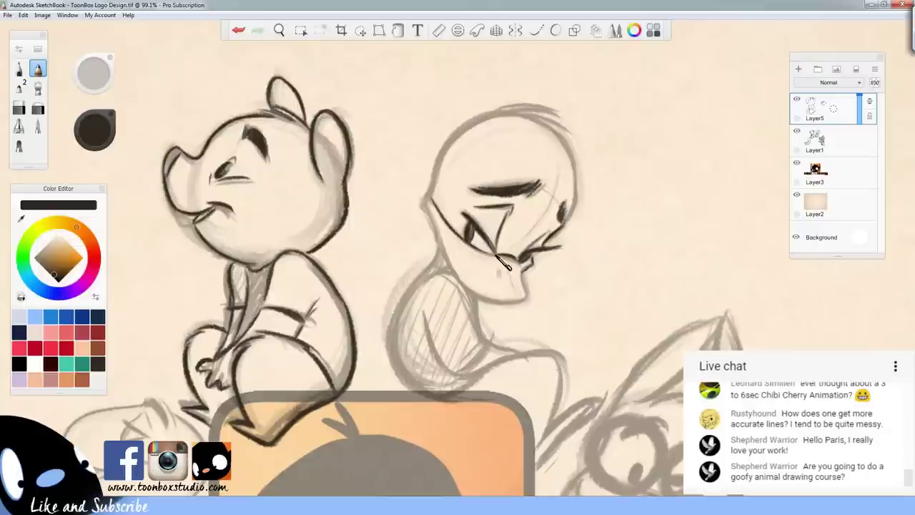
mouse_move(430, 199)
mouse_down()
mouse_move(422, 201)
mouse_move(440, 236)
mouse_move(435, 226)
mouse_move(463, 255)
mouse_move(413, 299)
mouse_up()
key(space)
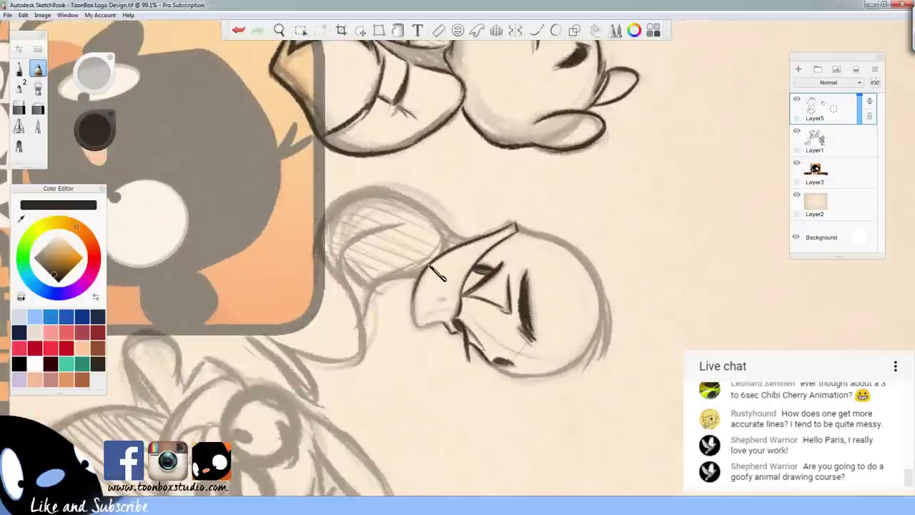
mouse_move(429, 266)
mouse_down()
mouse_move(426, 323)
mouse_move(448, 328)
mouse_move(507, 266)
mouse_up()
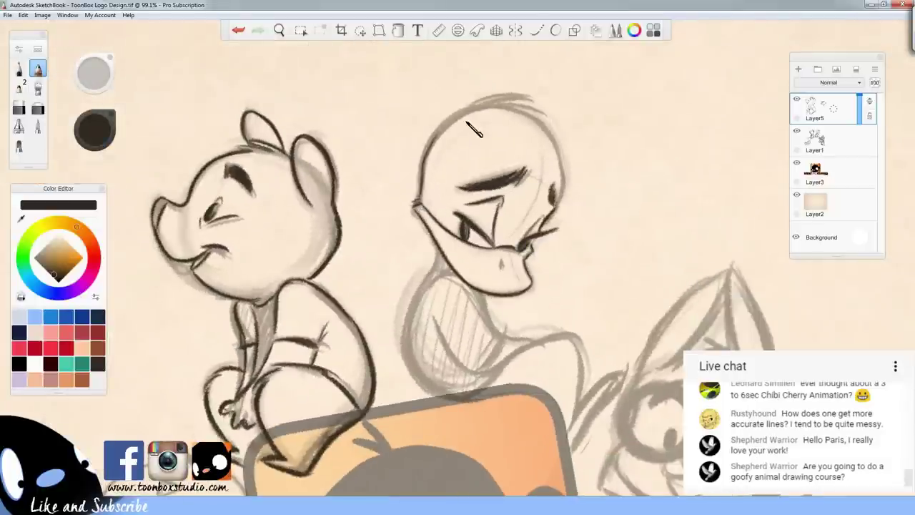
Ink the round outline of the duck's head from the forehead across the crown to the back
drag(466, 121, 519, 131)
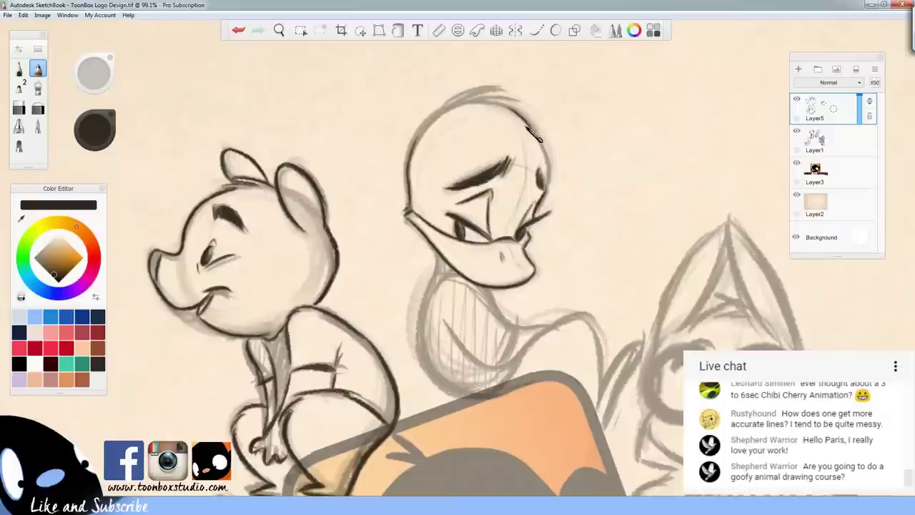
key(Left)
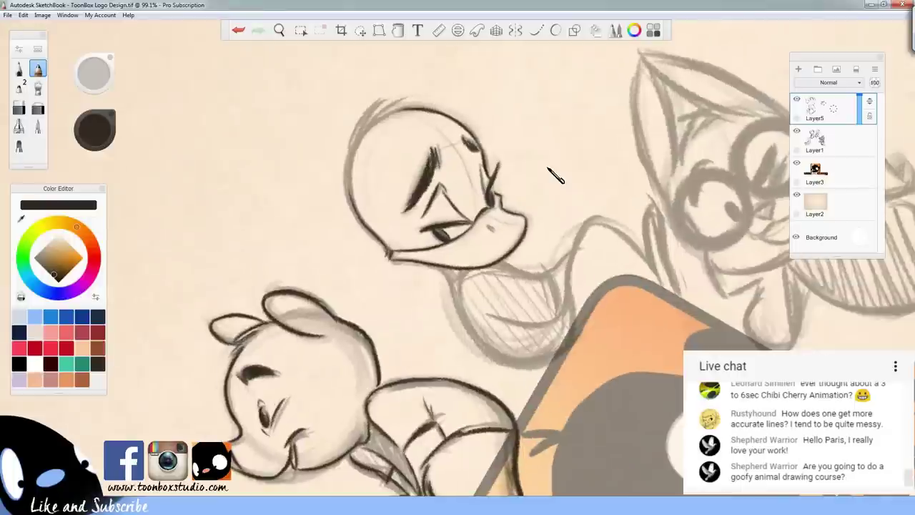
mouse_move(414, 109)
mouse_down()
mouse_move(359, 140)
mouse_move(353, 210)
mouse_up()
mouse_move(351, 157)
mouse_down()
mouse_move(378, 104)
mouse_move(356, 143)
mouse_move(386, 107)
mouse_up()
Ink the duck's neck and rounded back down to where it sits on the logo
key(Right)
drag(549, 323, 527, 270)
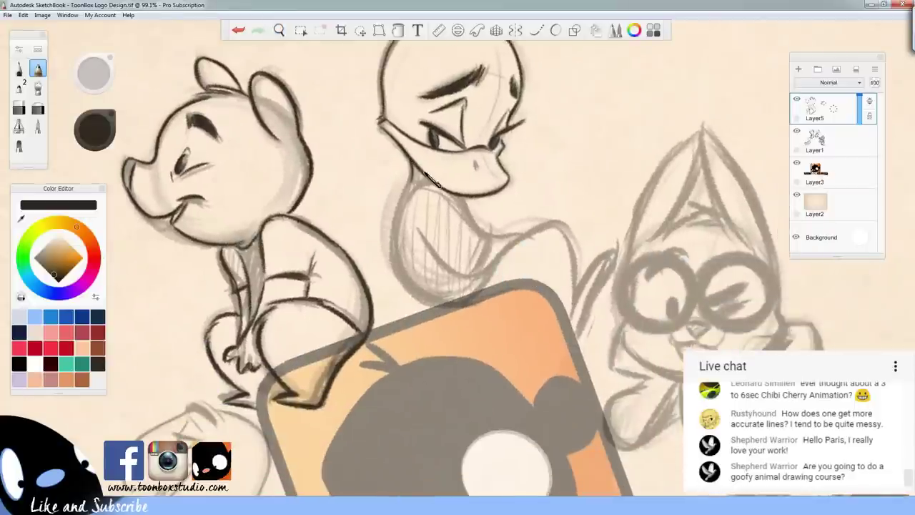
drag(406, 197, 390, 276)
key(Right)
mouse_move(425, 206)
mouse_down()
mouse_move(404, 227)
mouse_move(409, 266)
mouse_up()
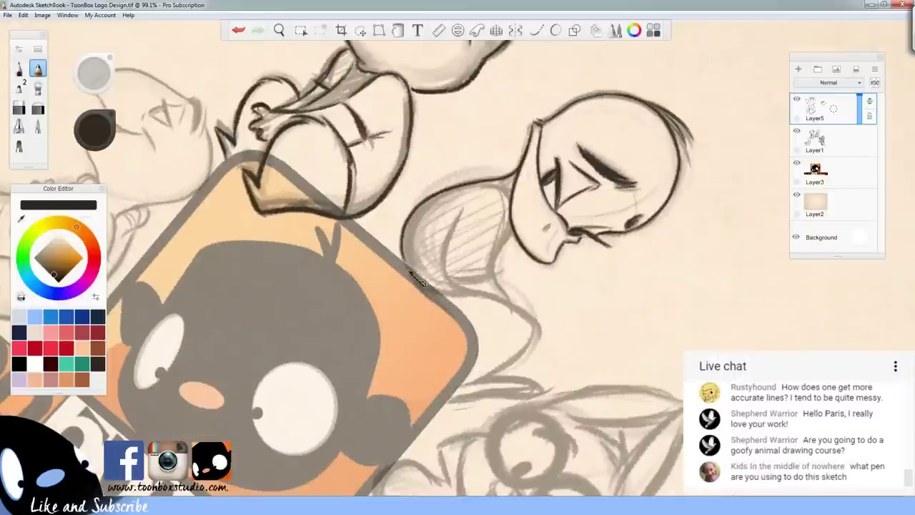
key(Right)
drag(418, 226, 414, 277)
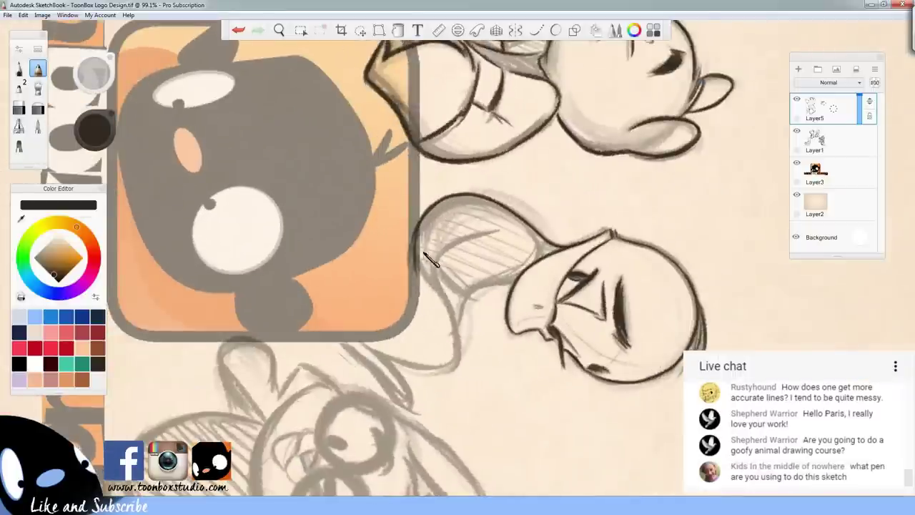
key(Left)
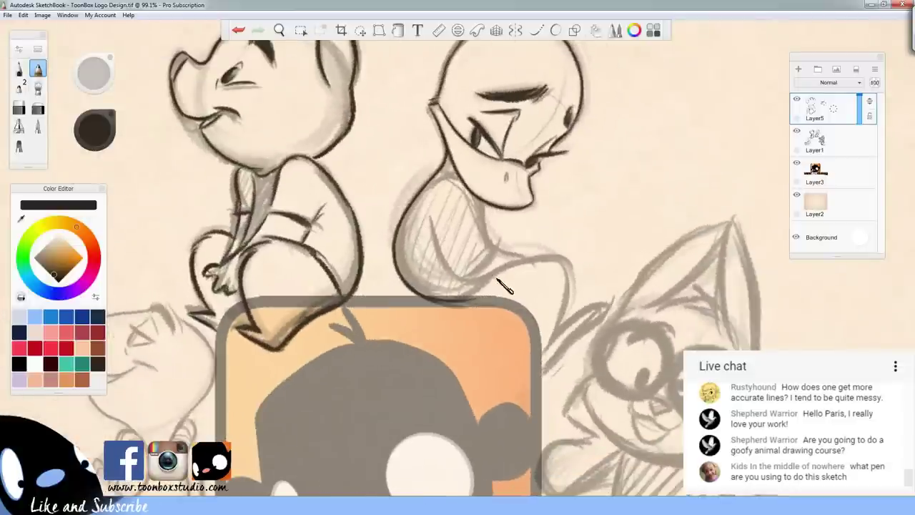
Ink the duck's underside, bent leg and webbed foot hanging beside the logo
drag(456, 302, 499, 276)
mouse_move(527, 263)
mouse_down()
mouse_move(568, 300)
mouse_move(550, 268)
mouse_move(547, 341)
mouse_move(559, 315)
mouse_move(562, 322)
mouse_move(547, 350)
mouse_move(593, 329)
mouse_move(576, 323)
mouse_move(550, 350)
mouse_move(600, 332)
mouse_move(599, 316)
mouse_move(554, 351)
mouse_move(583, 339)
mouse_move(568, 366)
mouse_up()
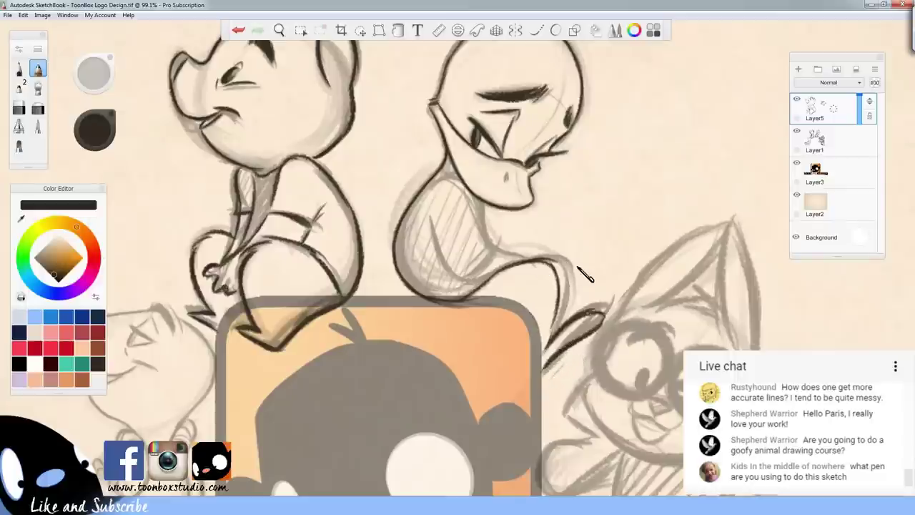
key(ctrl+z)
Ink the duck's chest line down to the top of the leg and the curved wing line inside the body
mouse_move(433, 186)
mouse_down()
mouse_move(452, 177)
mouse_move(488, 238)
mouse_up()
key(ctrl+z)
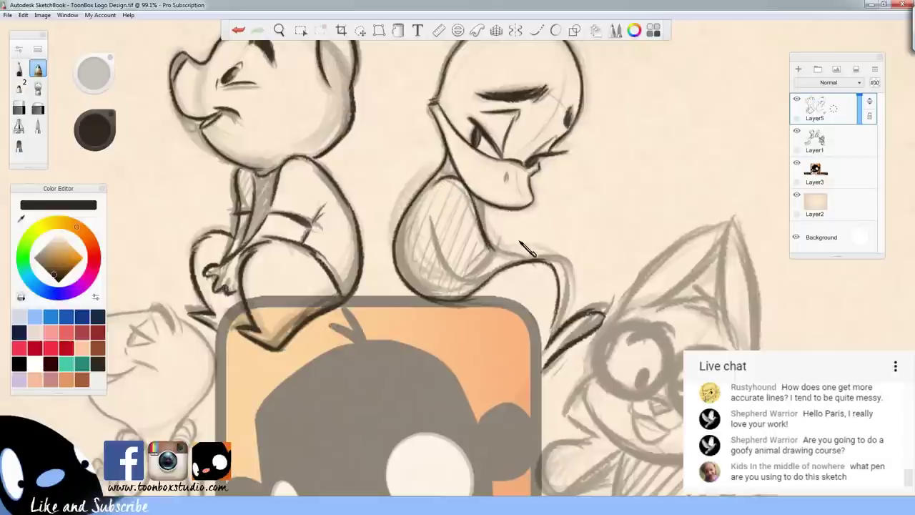
mouse_move(478, 203)
mouse_down()
mouse_move(487, 238)
mouse_move(518, 255)
mouse_up()
mouse_move(430, 218)
mouse_down()
mouse_move(470, 275)
mouse_move(487, 257)
mouse_move(465, 281)
mouse_move(493, 250)
mouse_move(463, 270)
mouse_move(517, 244)
mouse_move(464, 282)
mouse_move(489, 277)
mouse_up()
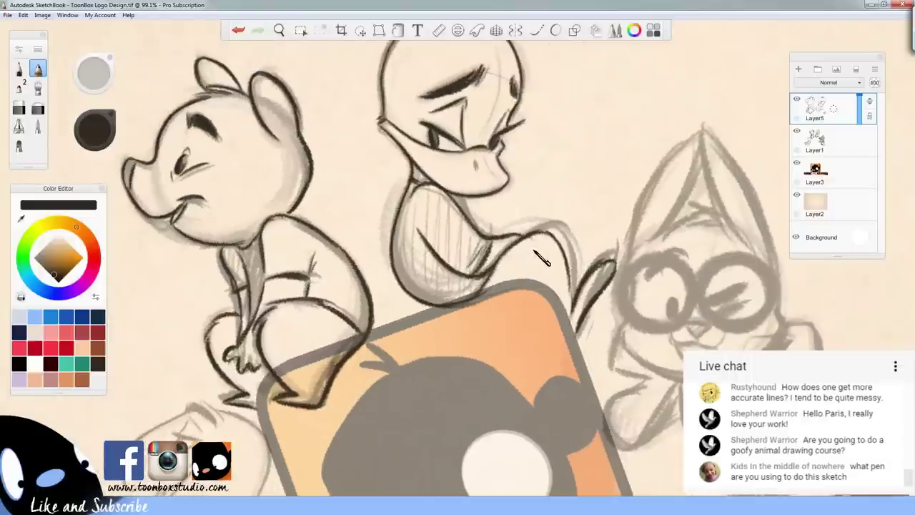
Ink the turtle's eye, eyebrow and upper beak with its mouth line over the sketch
key(space)
drag(546, 326, 589, 362)
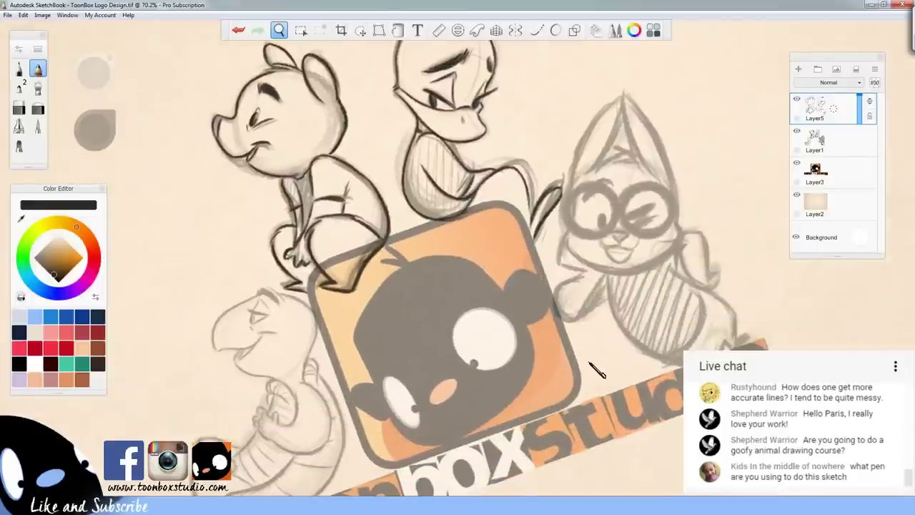
drag(583, 411, 747, 309)
drag(494, 300, 574, 306)
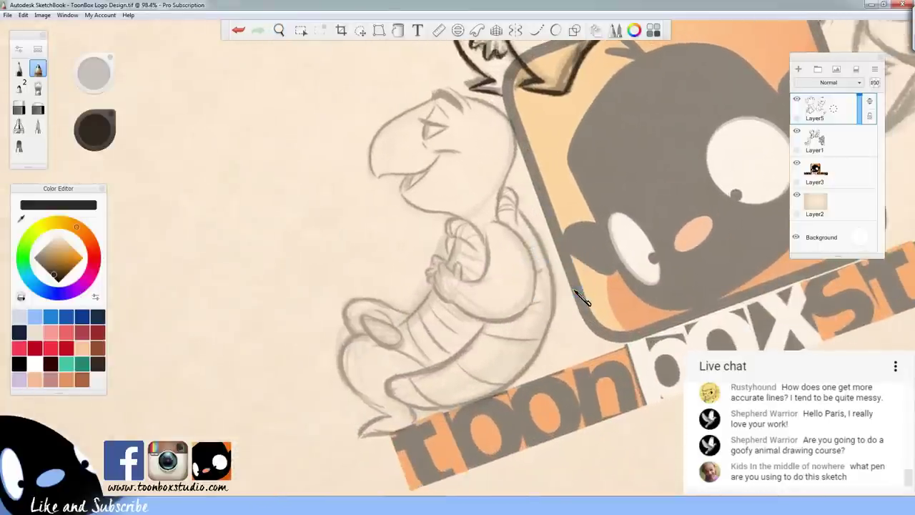
mouse_move(427, 126)
mouse_down()
mouse_move(428, 140)
mouse_move(446, 127)
mouse_move(426, 138)
mouse_up()
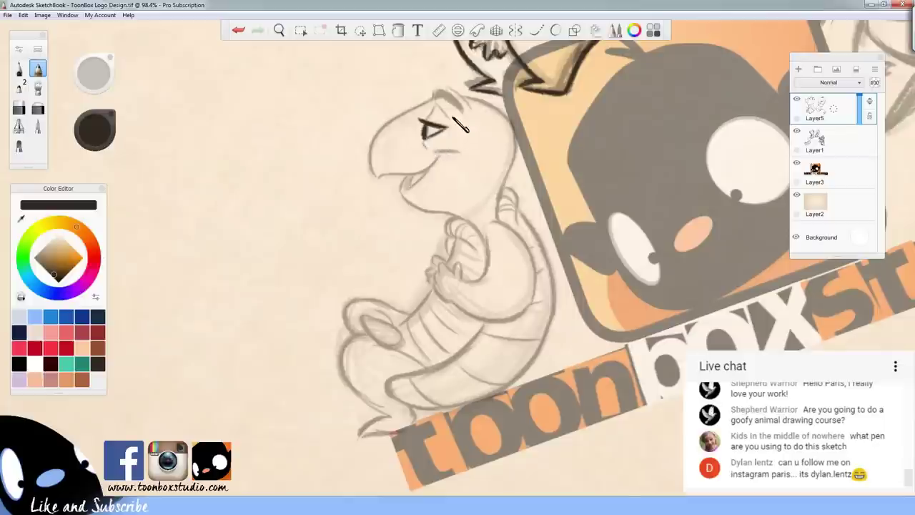
drag(434, 107, 426, 126)
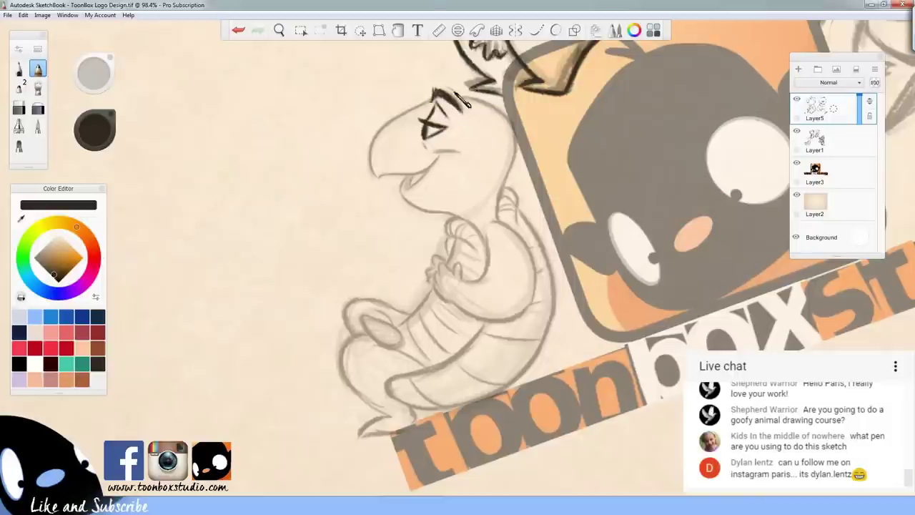
key(ctrl+z)
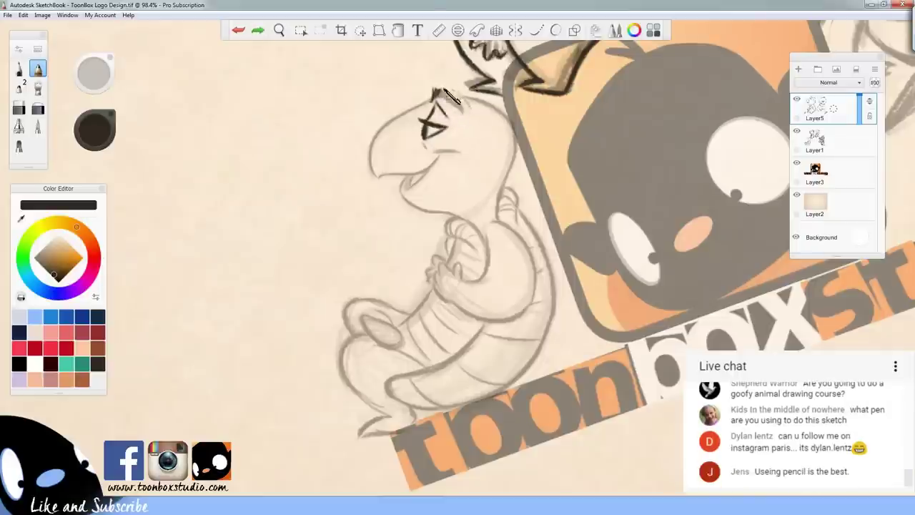
drag(434, 90, 461, 108)
mouse_move(430, 101)
mouse_down()
mouse_move(381, 134)
mouse_move(388, 129)
mouse_move(384, 152)
mouse_move(380, 134)
mouse_move(370, 159)
mouse_move(380, 138)
mouse_move(377, 172)
mouse_move(396, 183)
mouse_move(380, 181)
mouse_move(428, 173)
mouse_move(403, 176)
mouse_move(439, 154)
mouse_move(430, 170)
mouse_move(447, 143)
mouse_move(439, 154)
mouse_move(464, 158)
mouse_move(423, 140)
mouse_up()
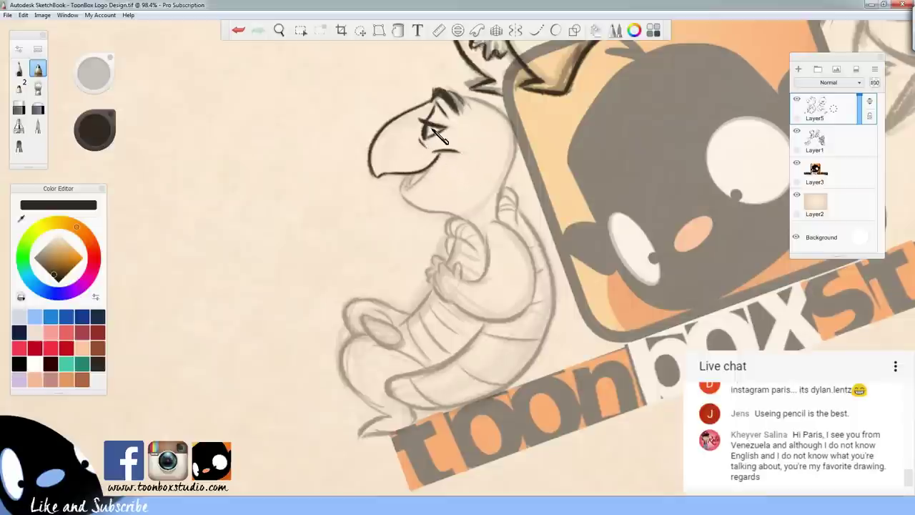
Erase the rough sketch lines around the turtle's eye on Layer1 and return to the pencil on Layer5
click(818, 141)
key(e)
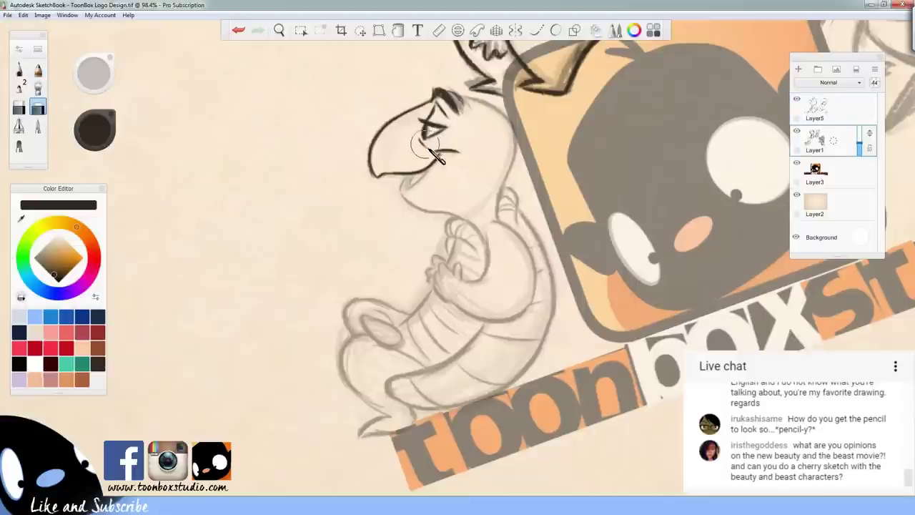
drag(422, 145, 304, 248)
click(829, 113)
key(e)
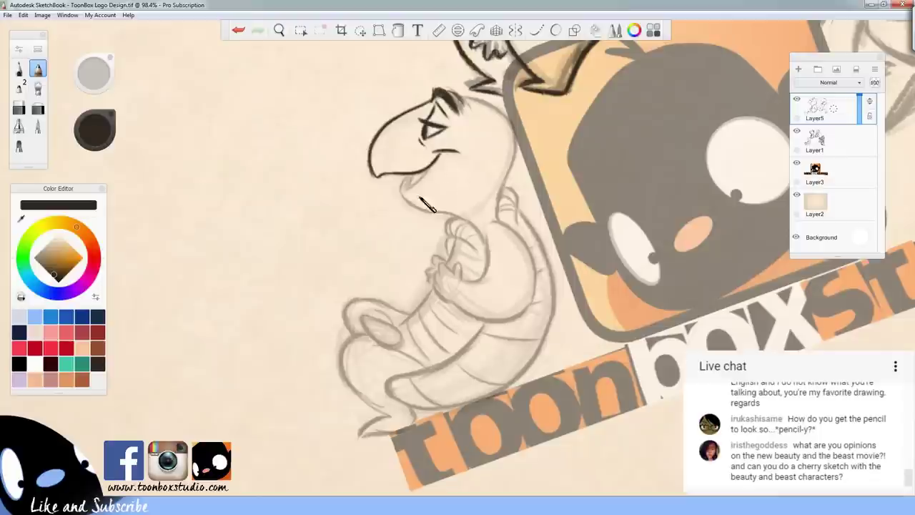
Ink the turtle's lower jaw and throat down to the neck
drag(413, 178, 408, 191)
mouse_move(435, 162)
mouse_down()
mouse_move(415, 191)
mouse_move(415, 179)
mouse_move(411, 190)
mouse_move(426, 183)
mouse_move(487, 218)
mouse_up()
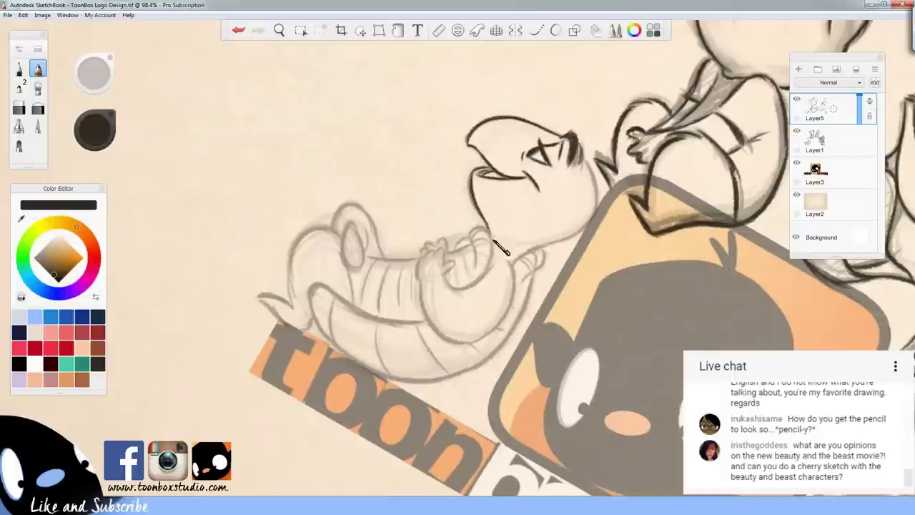
Ink the back of the turtle's head and neck and the raised shell edge behind the neck
key(Left)
key(Left)
key(Left)
key(Left)
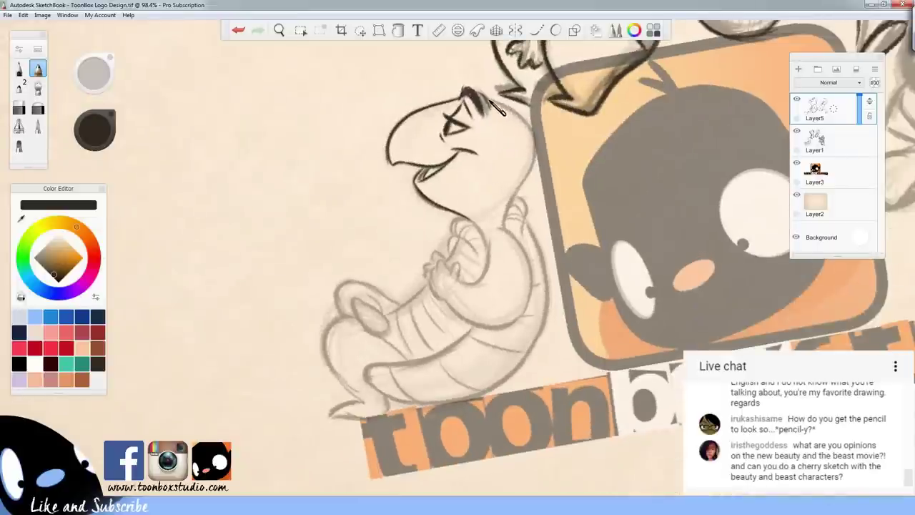
drag(490, 100, 534, 146)
key(ctrl+z)
mouse_move(533, 136)
mouse_down()
mouse_move(510, 204)
mouse_move(519, 194)
mouse_move(514, 218)
mouse_move(525, 215)
mouse_move(518, 199)
mouse_move(526, 238)
mouse_up()
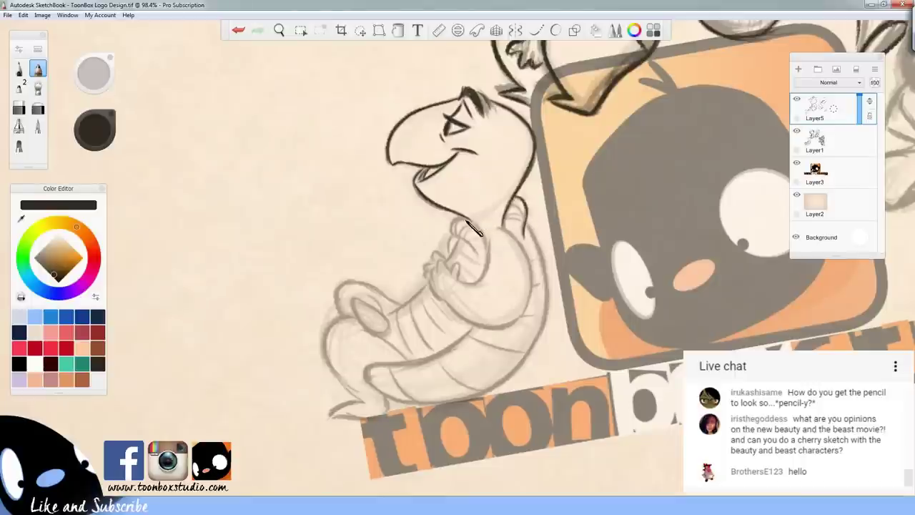
Ink the turtle's shell collar around the neck and the near arm with its hand resting on the chest
mouse_move(452, 216)
mouse_down()
mouse_move(450, 256)
mouse_move(474, 240)
mouse_move(489, 262)
mouse_up()
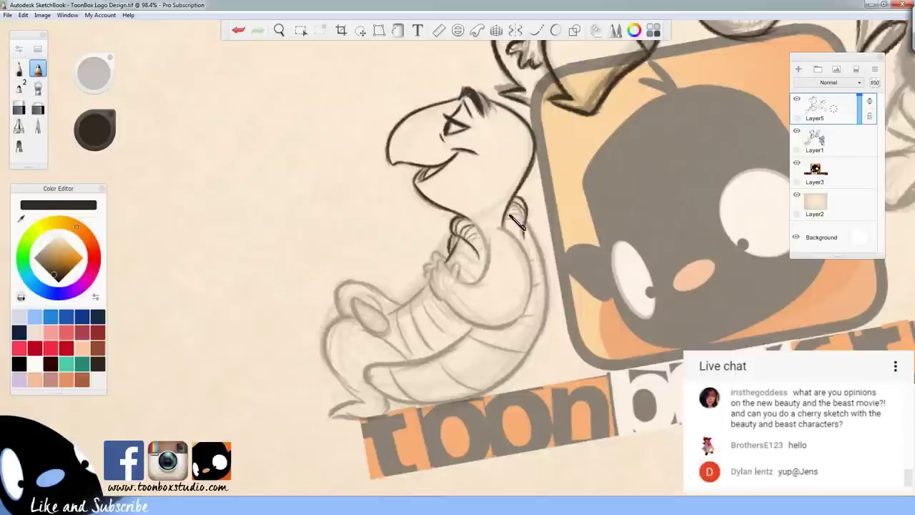
drag(521, 321, 520, 272)
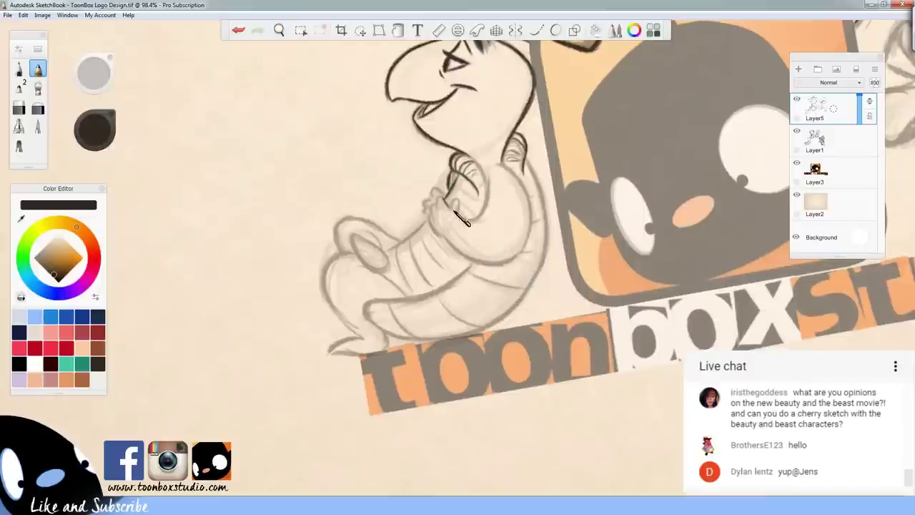
mouse_move(454, 212)
mouse_down()
mouse_move(458, 200)
mouse_move(461, 219)
mouse_move(444, 215)
mouse_move(436, 229)
mouse_move(453, 243)
mouse_move(513, 262)
mouse_up()
key(ctrl+z)
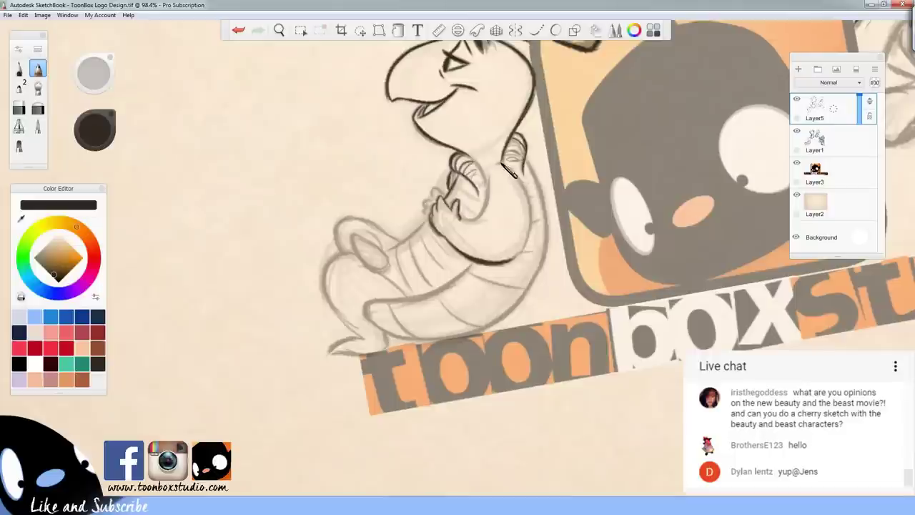
mouse_move(502, 166)
mouse_down()
mouse_move(533, 216)
mouse_move(520, 182)
mouse_move(531, 203)
mouse_move(519, 245)
mouse_up()
drag(461, 219, 490, 184)
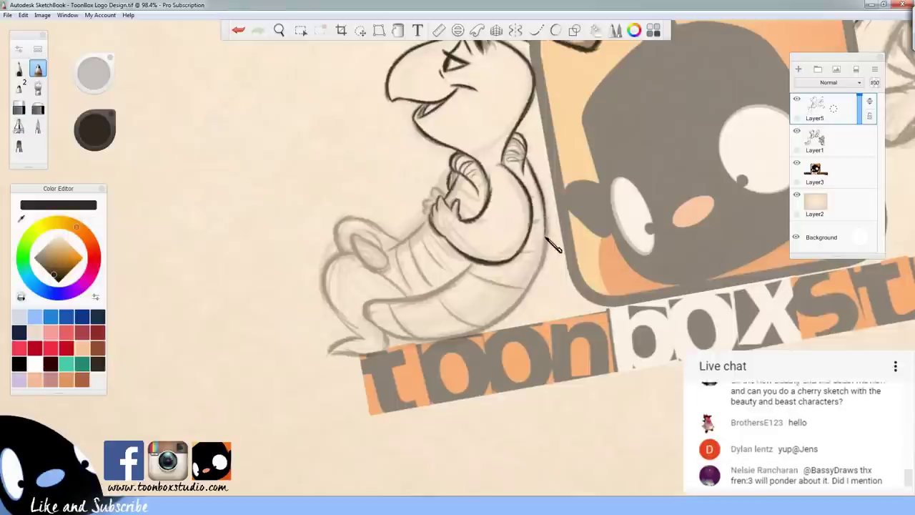
Ink the turtle's shell outline down the back and under the body, and its inner rim up to the elbow
drag(556, 245, 525, 294)
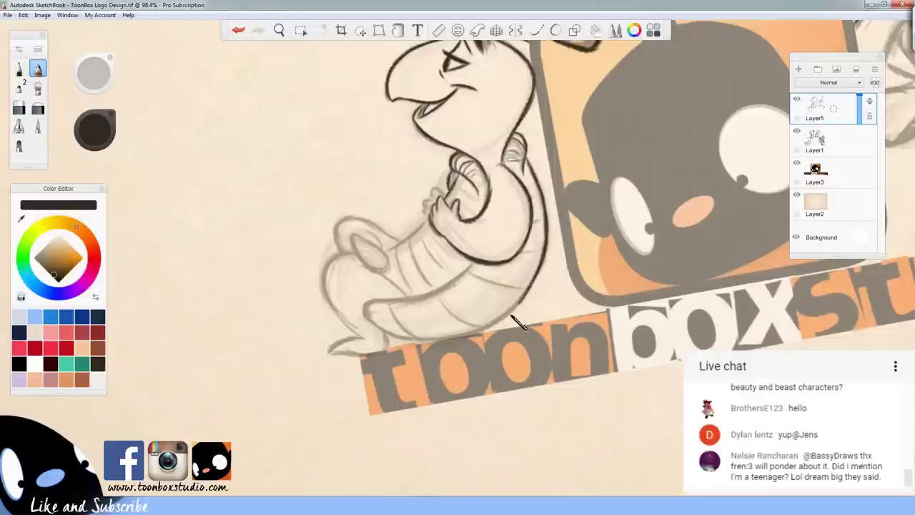
mouse_move(416, 342)
mouse_down()
mouse_move(472, 332)
mouse_move(421, 339)
mouse_move(487, 317)
mouse_move(451, 337)
mouse_move(493, 320)
mouse_up()
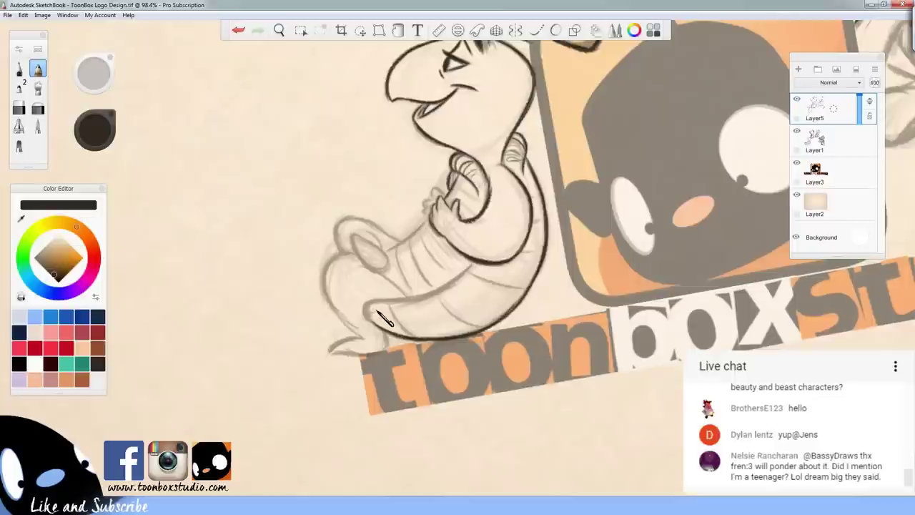
mouse_move(370, 306)
mouse_down()
mouse_move(369, 301)
mouse_move(406, 298)
mouse_move(442, 279)
mouse_move(422, 298)
mouse_move(473, 262)
mouse_up()
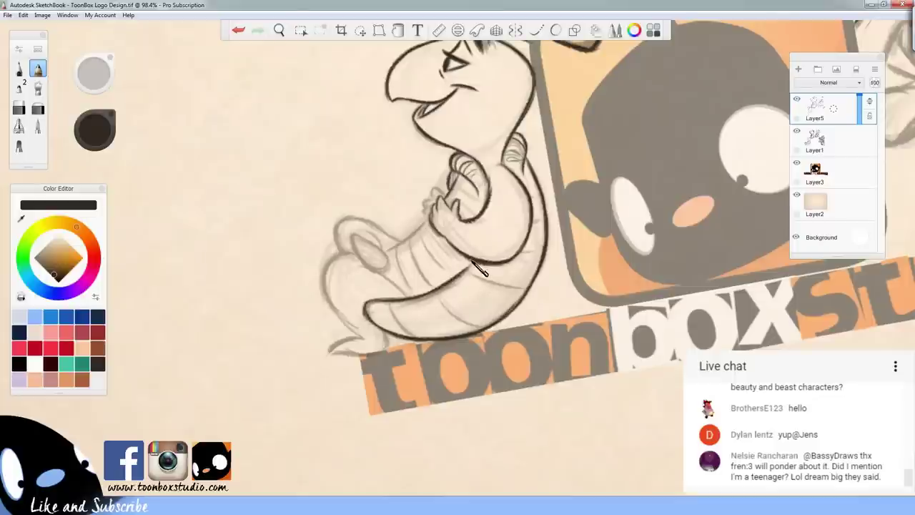
Ink the turtle's front belly edge and both bent legs, including the foot standing on the lettering
drag(386, 252, 439, 216)
mouse_move(362, 238)
mouse_down()
mouse_move(391, 267)
mouse_move(365, 239)
mouse_move(386, 266)
mouse_move(375, 237)
mouse_move(348, 236)
mouse_up()
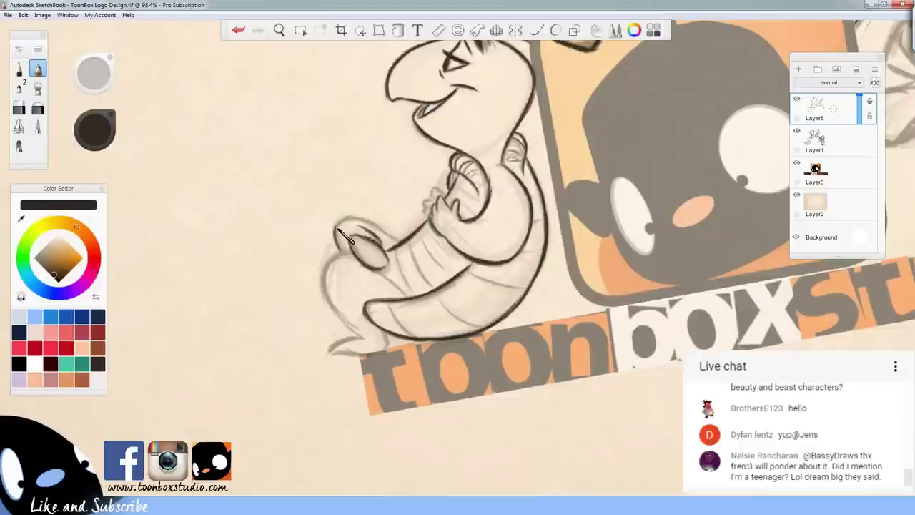
key(ctrl+z)
mouse_move(353, 225)
mouse_down()
mouse_move(343, 223)
mouse_move(419, 259)
mouse_move(406, 251)
mouse_up()
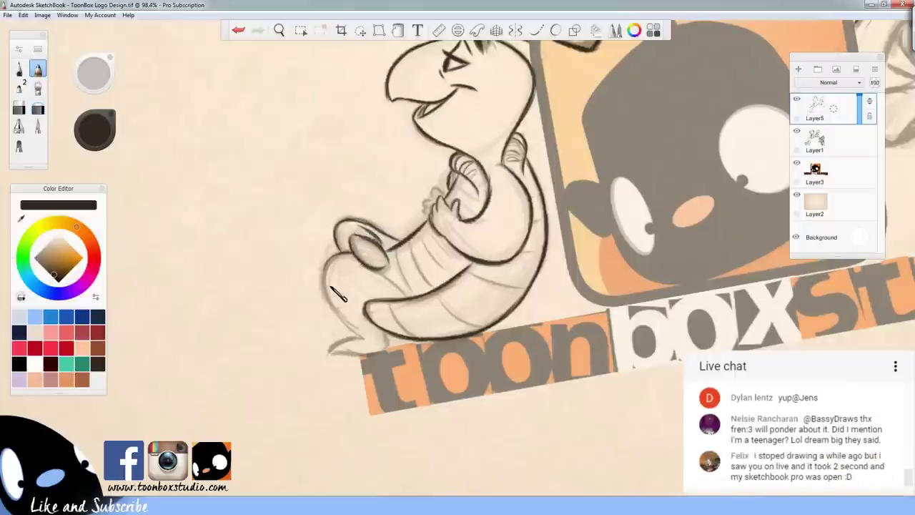
mouse_move(332, 252)
mouse_down()
mouse_move(325, 286)
mouse_move(377, 350)
mouse_move(356, 342)
mouse_move(330, 354)
mouse_move(393, 343)
mouse_up()
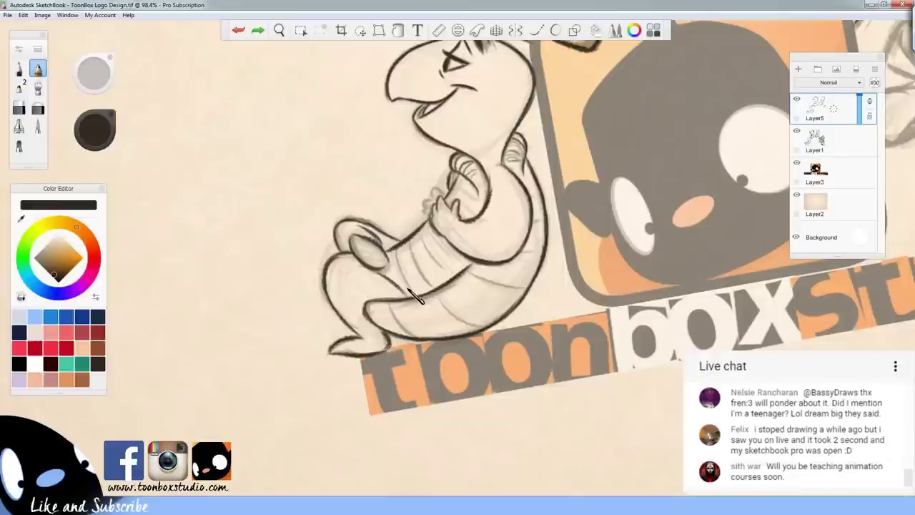
key(ctrl+z)
drag(382, 270, 409, 296)
key(ctrl+z)
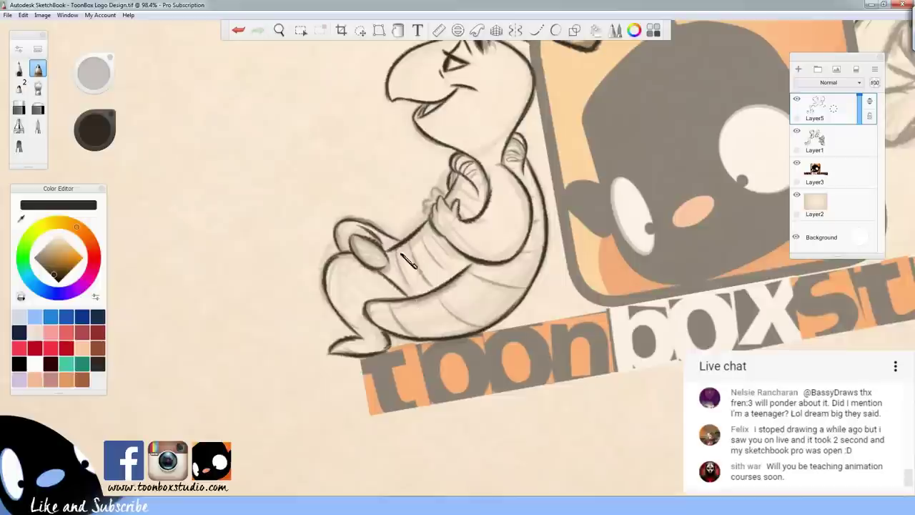
Ink the turtle's belly stripes, the far hand's fingers and the segment lines across the shell
mouse_move(395, 250)
mouse_down()
mouse_move(413, 294)
mouse_move(431, 283)
mouse_up()
mouse_move(419, 234)
mouse_down()
mouse_move(451, 230)
mouse_move(430, 222)
mouse_move(466, 256)
mouse_up()
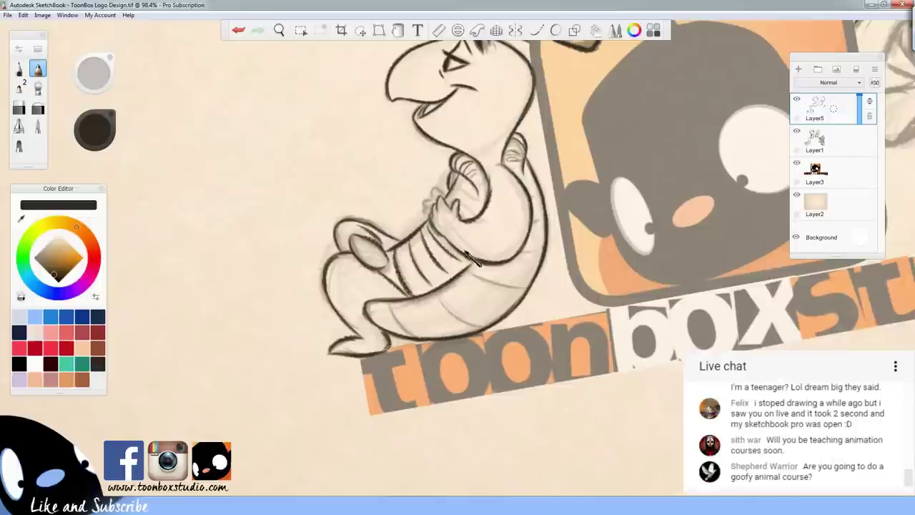
mouse_move(453, 197)
mouse_down()
mouse_move(473, 223)
mouse_move(483, 204)
mouse_move(433, 188)
mouse_move(422, 202)
mouse_move(430, 218)
mouse_up()
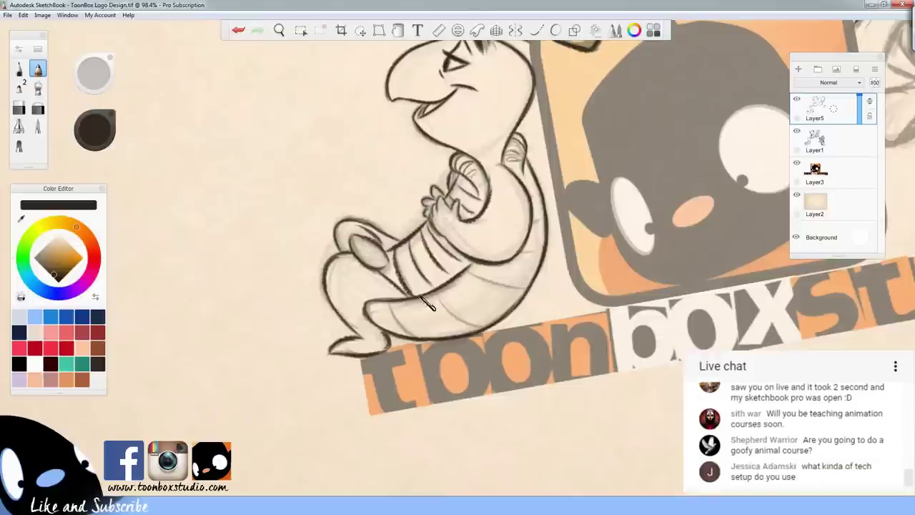
drag(391, 305, 410, 332)
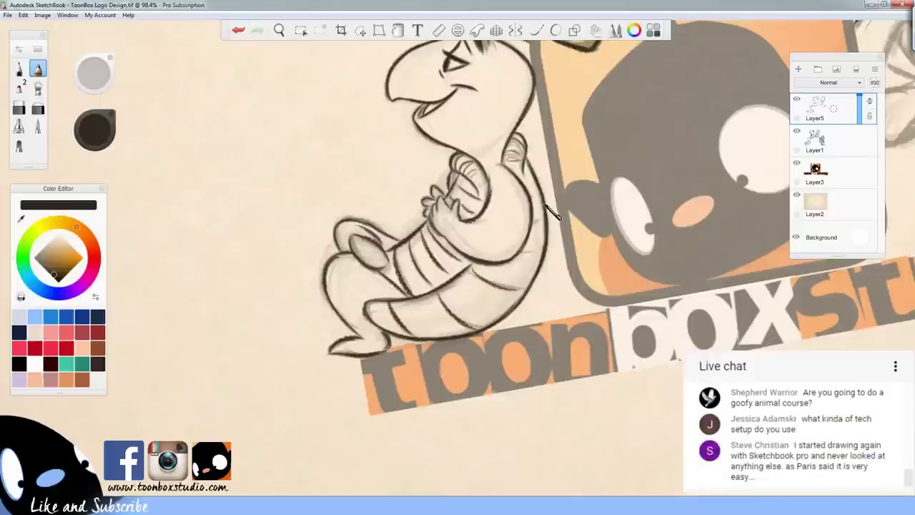
Fill in the nose of the masked, pointy-eared animal leaning beside the logo as a solid dark shape
key(space)
drag(525, 247, 537, 287)
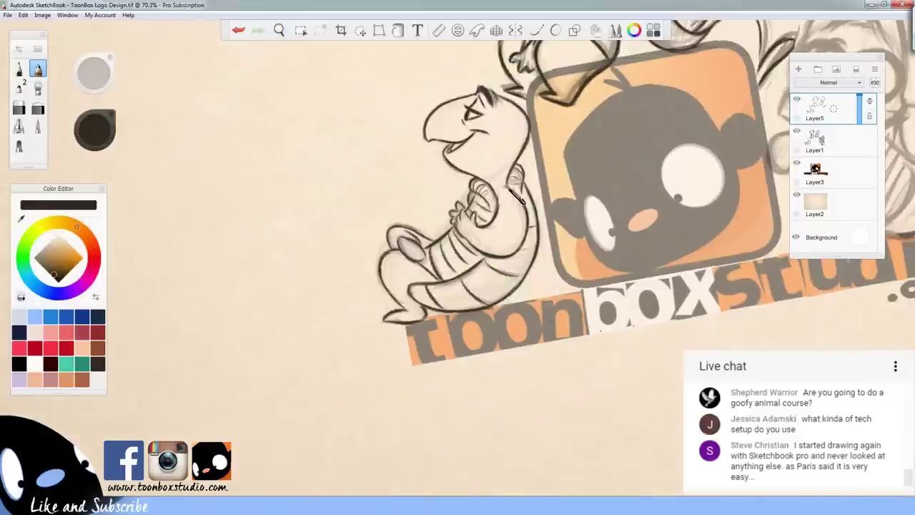
key(space)
drag(664, 285, 521, 347)
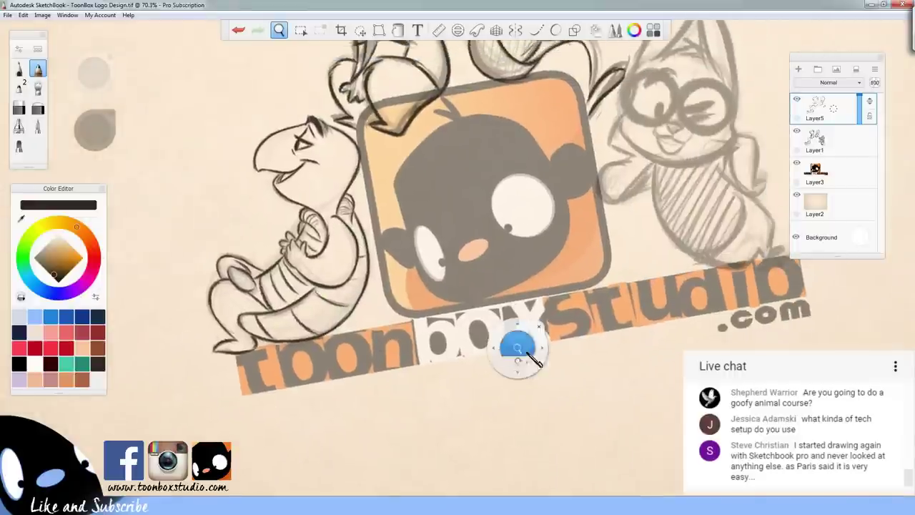
drag(557, 413, 507, 407)
key(ctrl+0)
key(space)
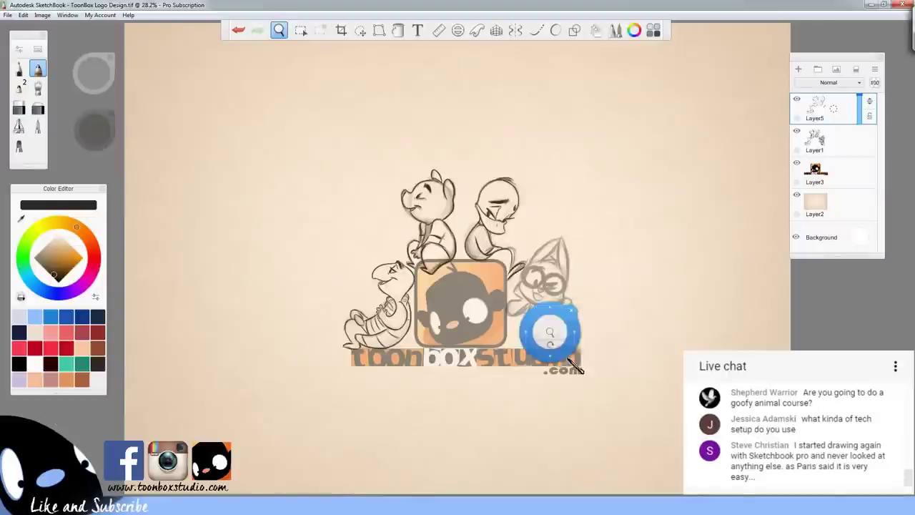
drag(555, 338, 586, 269)
drag(622, 329, 587, 292)
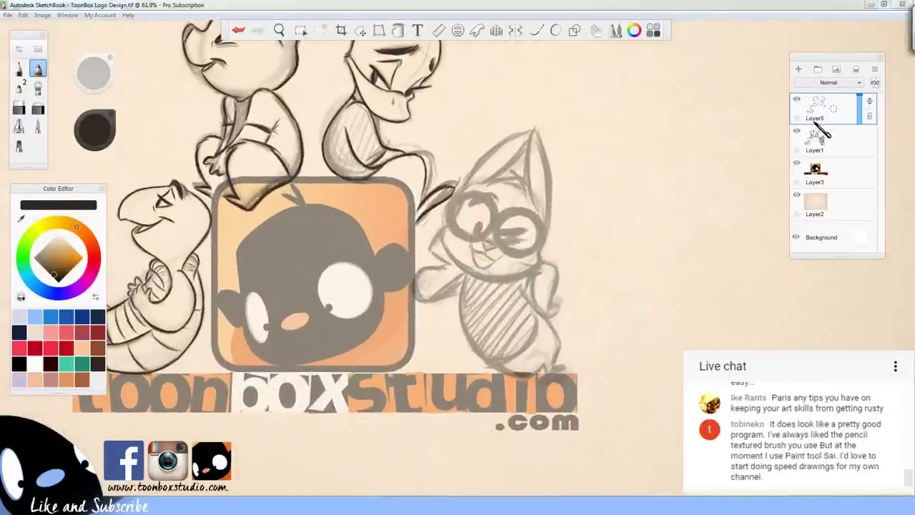
key(space)
drag(488, 266, 448, 220)
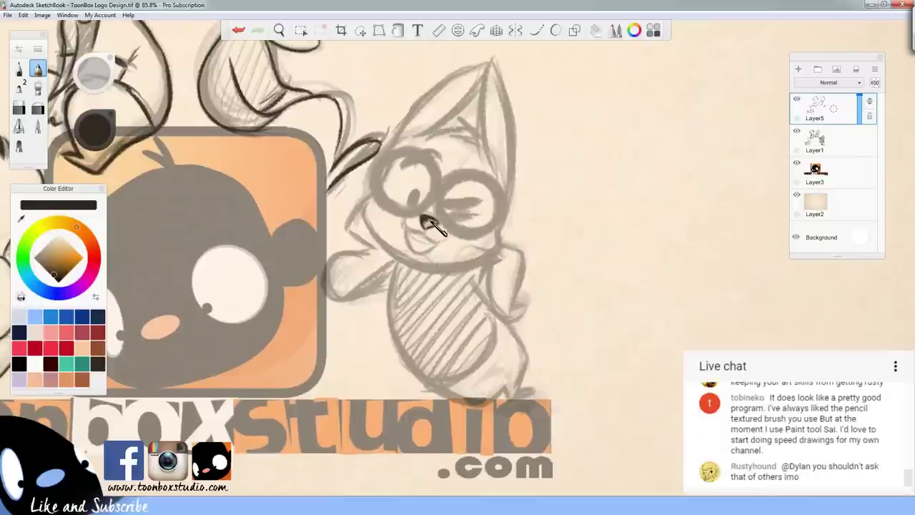
drag(424, 226, 434, 222)
Darken the tip of the nose on the bear sitting on top of the logo
key(space)
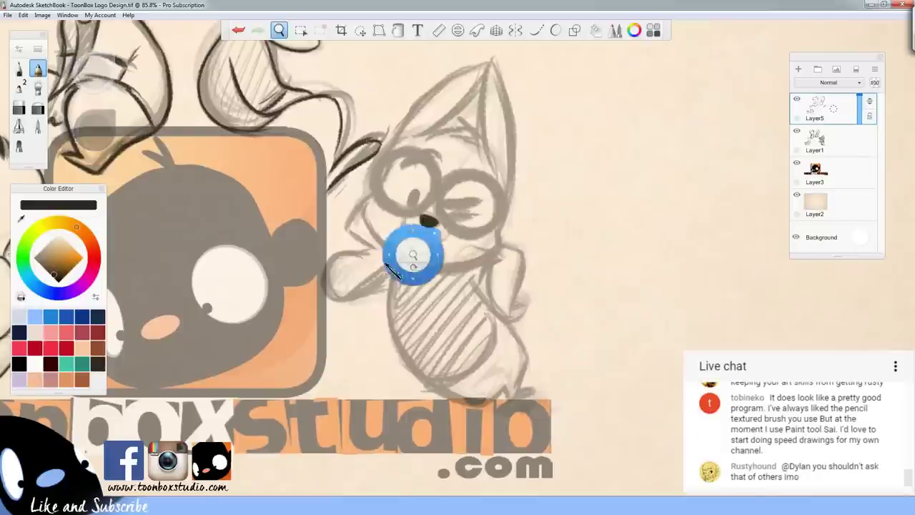
drag(411, 254, 634, 468)
mouse_move(244, 83)
mouse_down()
mouse_move(238, 95)
mouse_move(254, 80)
mouse_move(244, 85)
mouse_up()
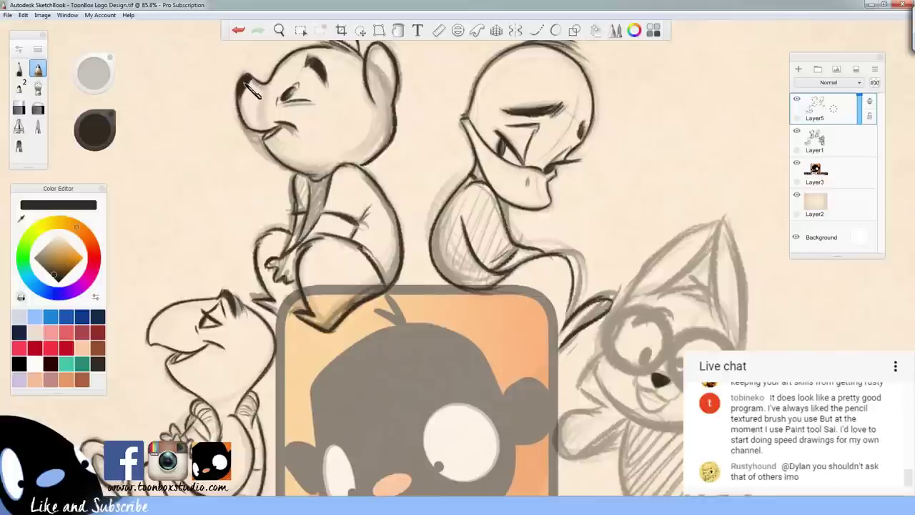
Ink the masked animal's open smiling mouth, the muzzle line up the cheek and the lower jaw outline
drag(686, 435, 465, 304)
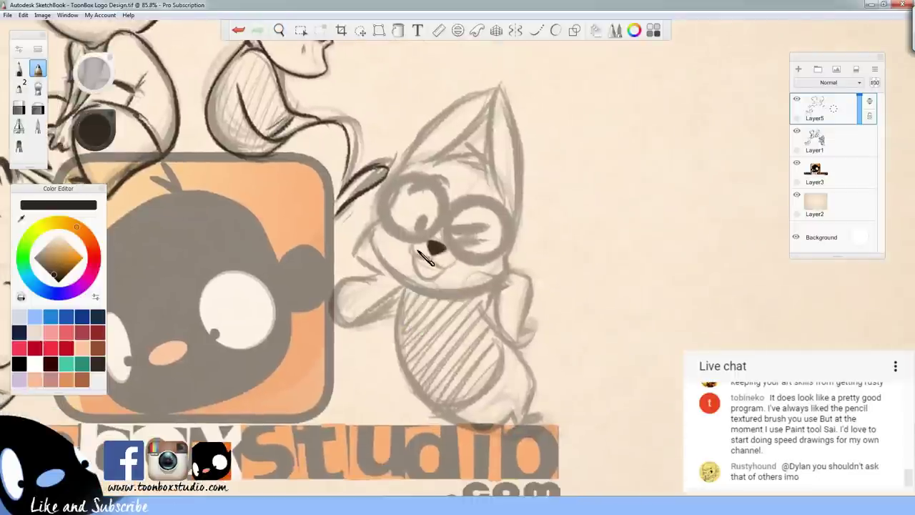
drag(410, 248, 479, 277)
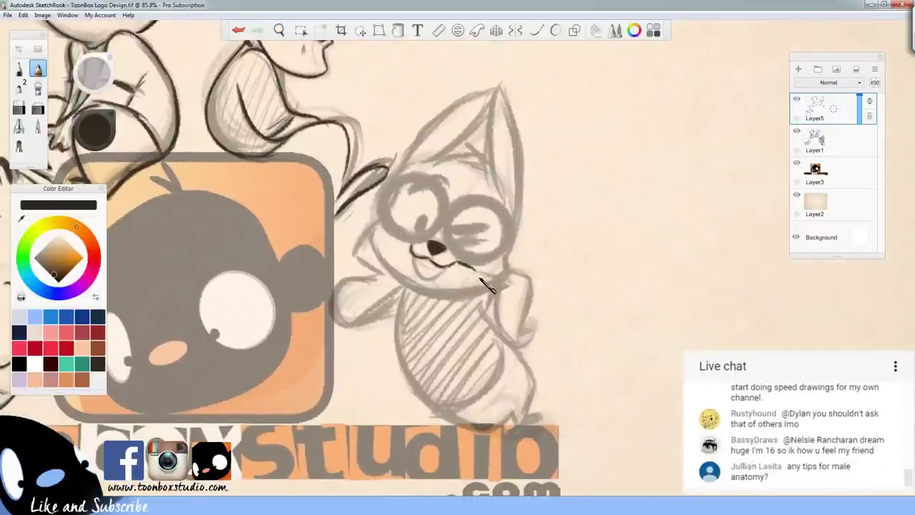
drag(392, 239, 413, 247)
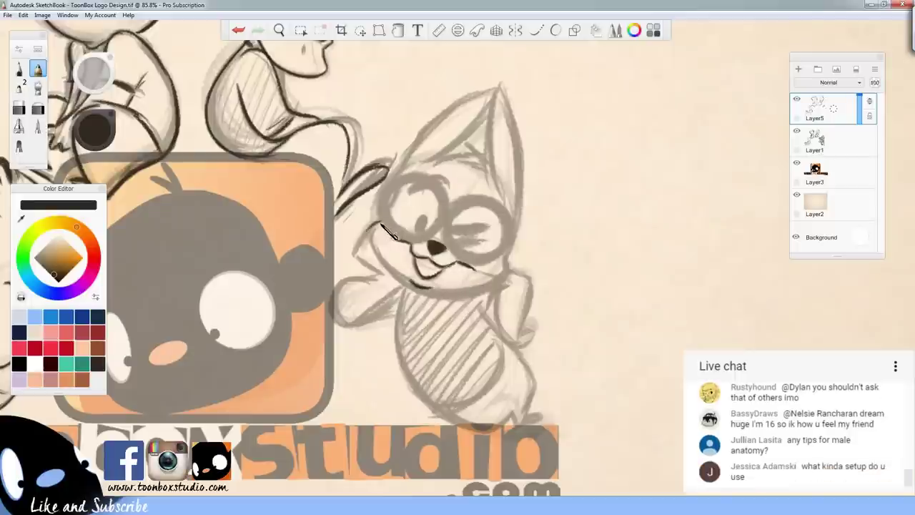
mouse_move(373, 241)
mouse_down()
mouse_move(391, 269)
mouse_move(431, 289)
mouse_move(511, 280)
mouse_up()
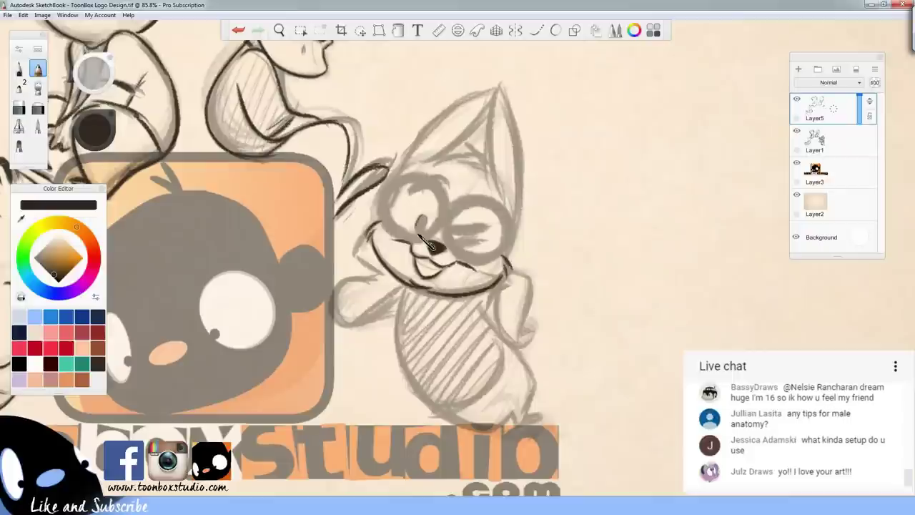
Fill in the masked animal's open-eye pupil and ink the winking eye with its brow as thick dark lines
drag(426, 224, 427, 223)
drag(458, 240, 482, 238)
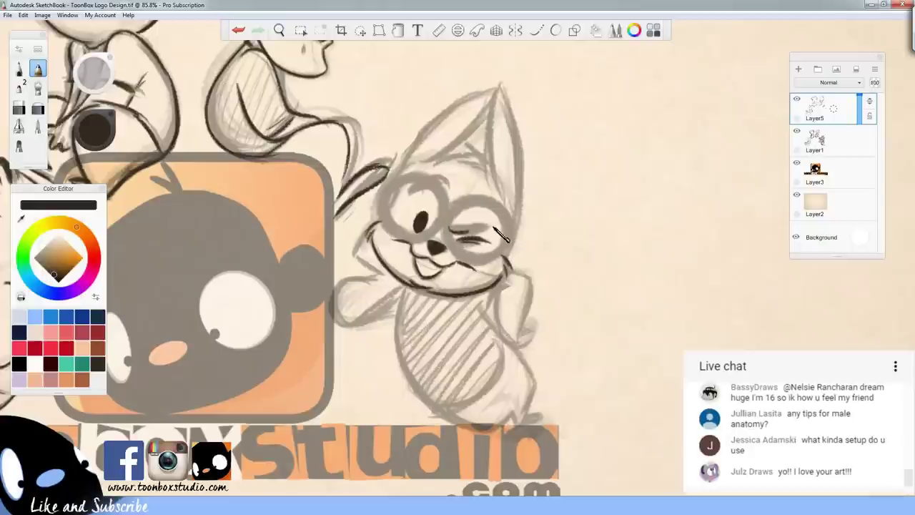
drag(459, 235, 489, 233)
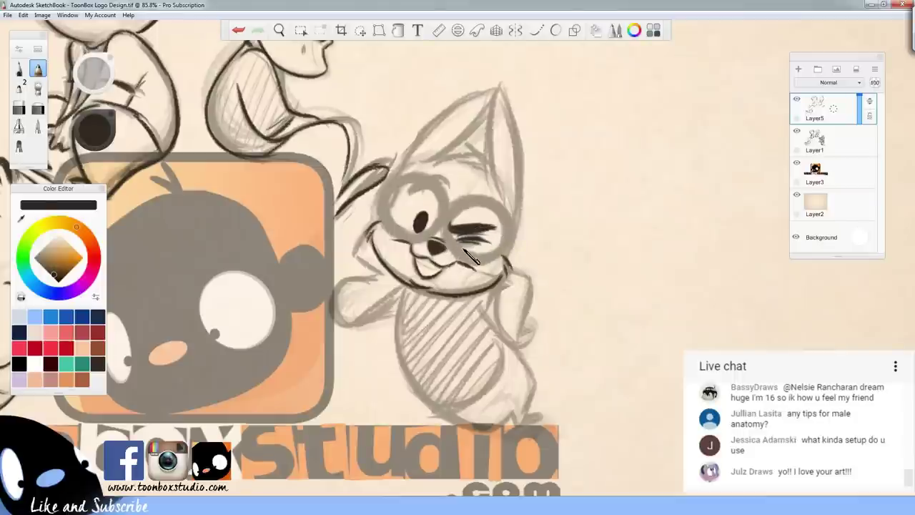
Ink and shape the masked animal's thick raised eyebrow over the open eye, and ink the top of the head
mouse_move(406, 188)
mouse_down()
mouse_move(448, 176)
mouse_move(409, 189)
mouse_move(444, 184)
mouse_up()
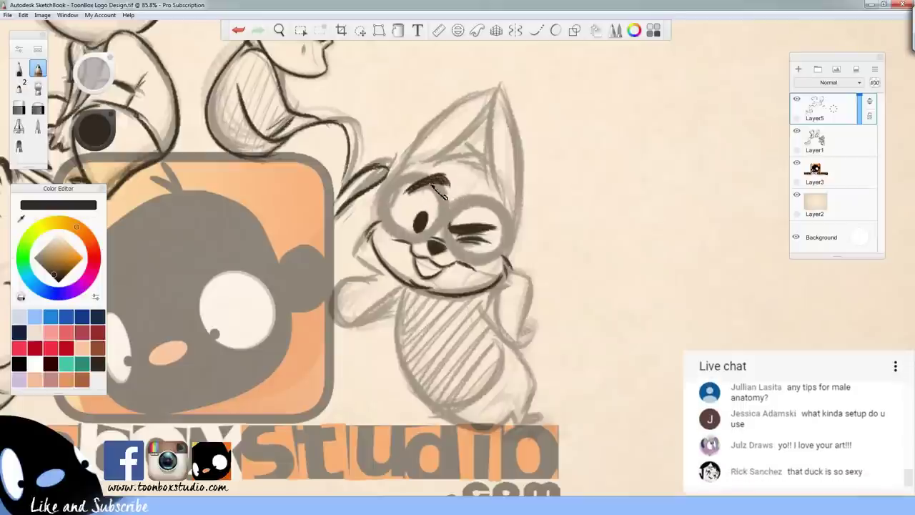
key(e)
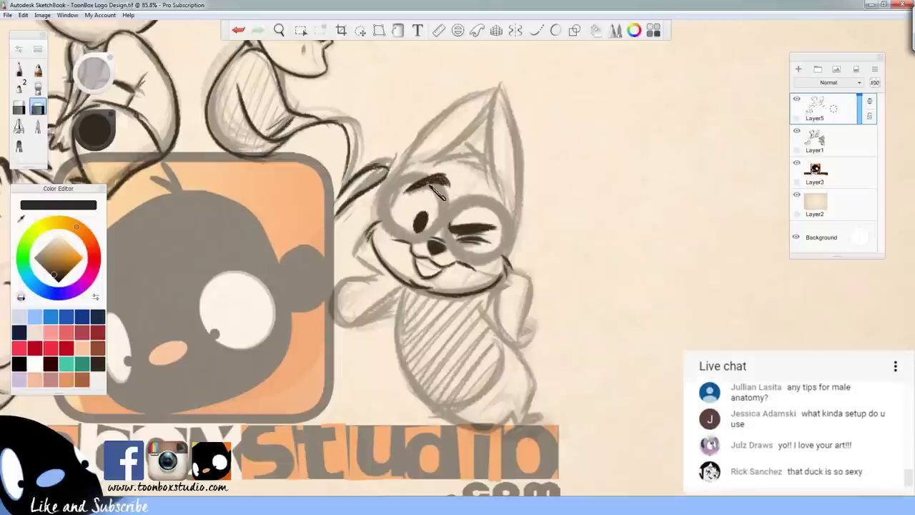
key(e)
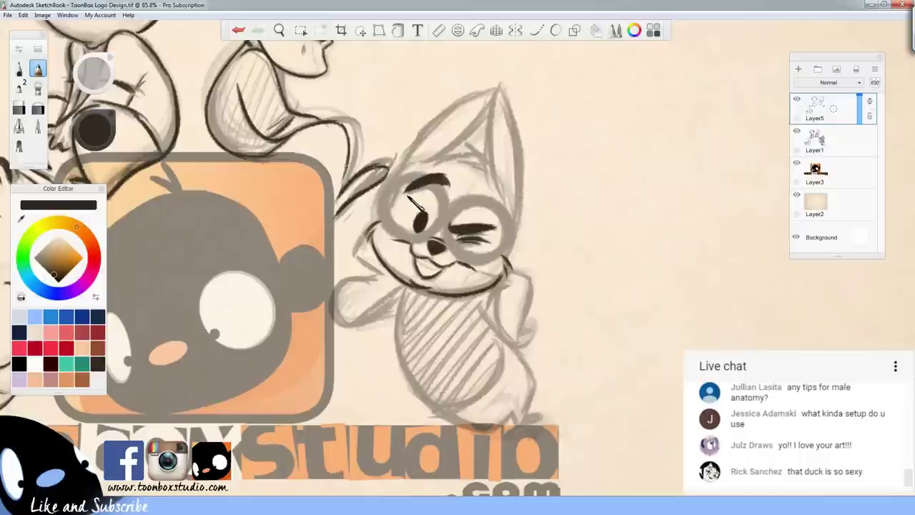
key(e)
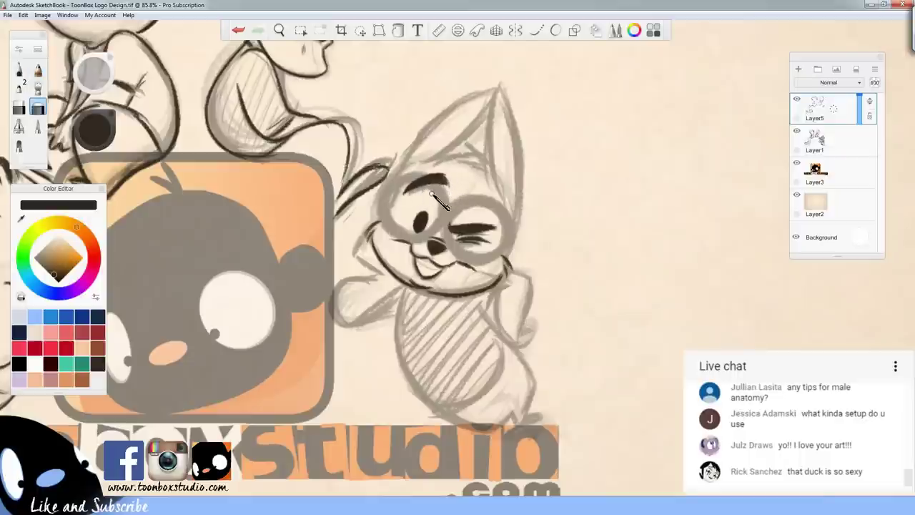
key(b)
drag(448, 186, 450, 174)
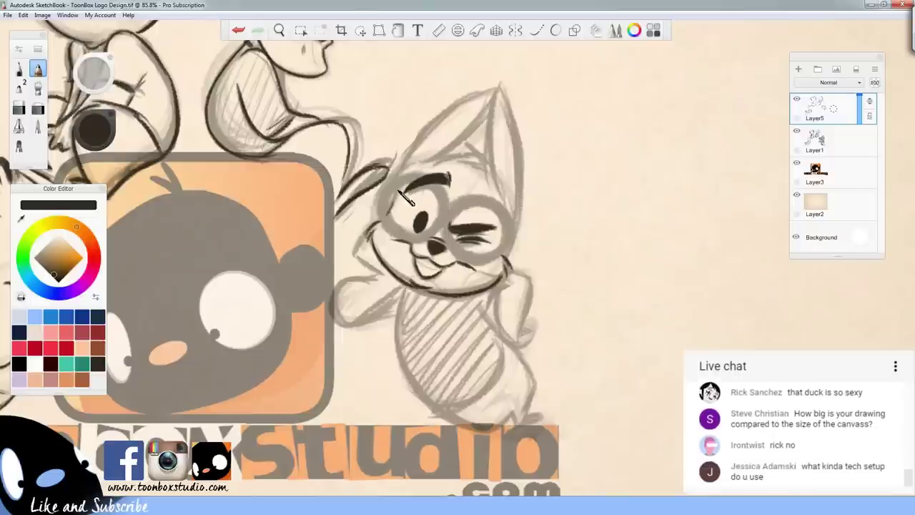
mouse_move(402, 177)
mouse_down()
mouse_move(448, 156)
mouse_move(457, 159)
mouse_move(437, 165)
mouse_move(476, 168)
mouse_up()
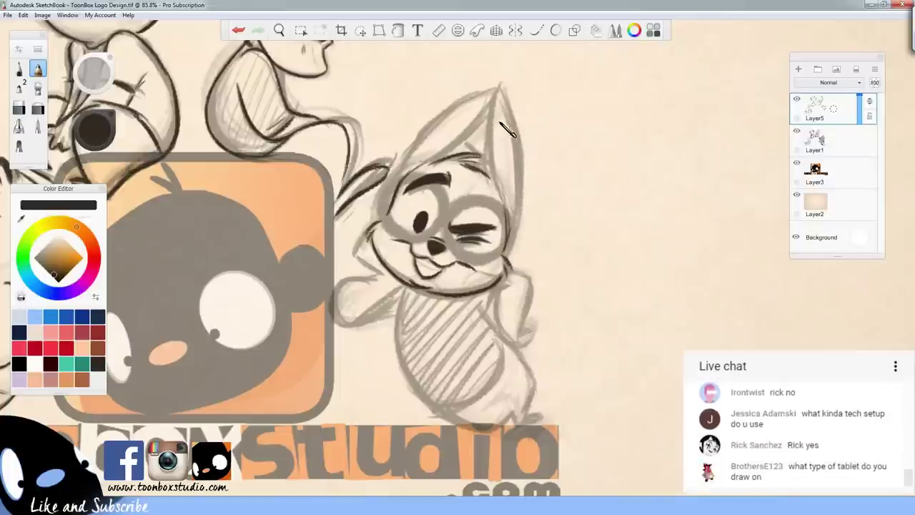
Select the rough ear above the winking eye on Layer1 and shift it slightly inward
click(853, 150)
click(361, 31)
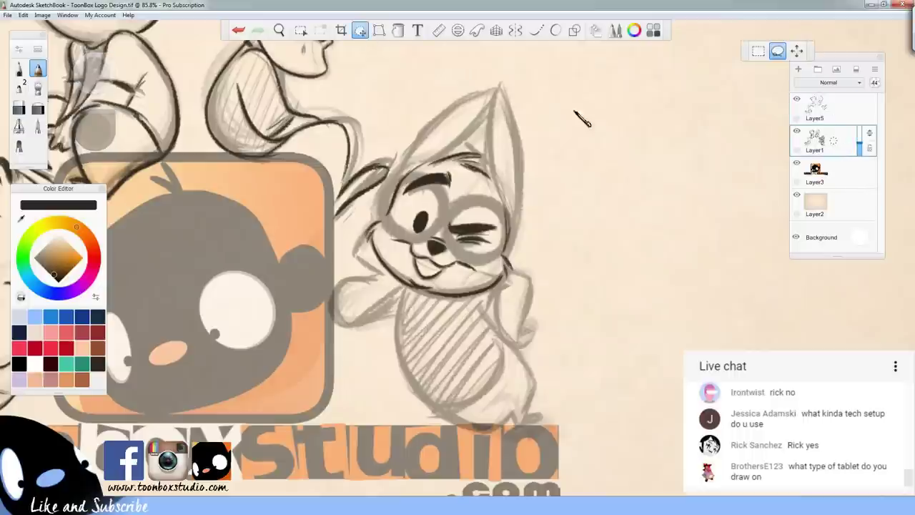
mouse_move(503, 83)
mouse_down()
mouse_move(487, 159)
mouse_move(521, 222)
mouse_move(530, 102)
mouse_move(488, 62)
mouse_up()
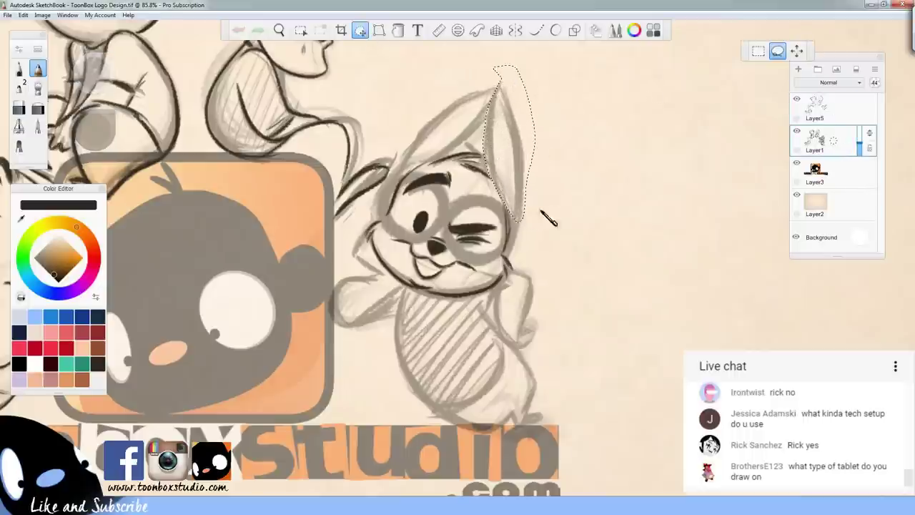
key(ctrl+alt)
drag(527, 232, 527, 246)
key(ctrl+alt)
drag(548, 282, 551, 298)
key(ctrl+alt)
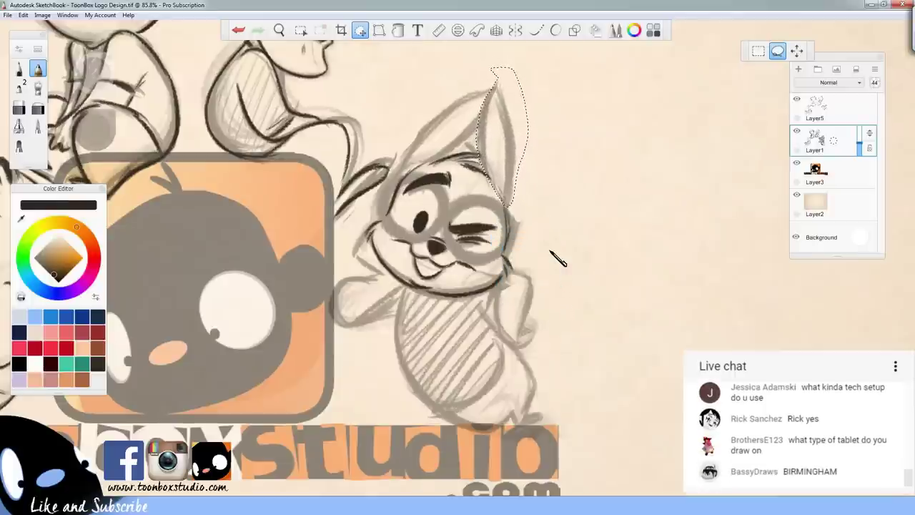
key(ctrl+d)
Reposition the rough ear above the open eye on Layer1, and nudge the other ear to leave a narrow gap
mouse_move(407, 146)
mouse_down()
mouse_move(491, 82)
mouse_move(469, 141)
mouse_move(402, 175)
mouse_up()
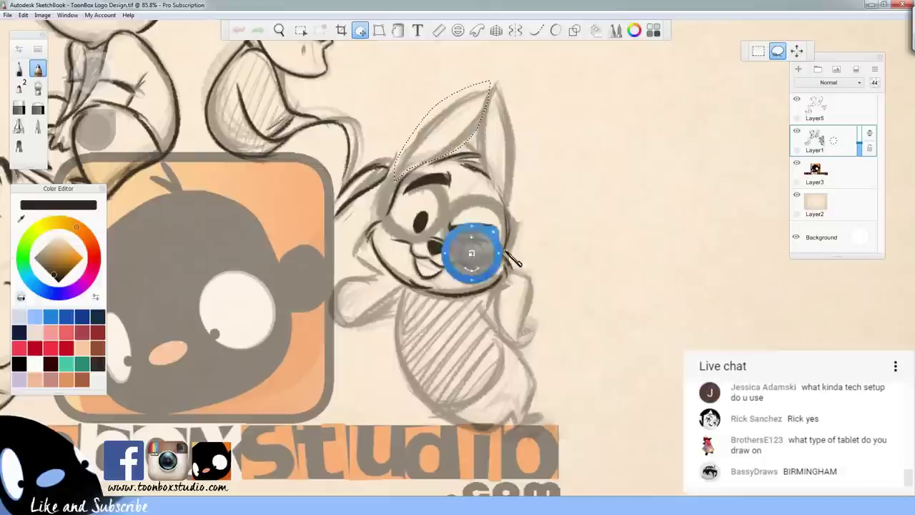
drag(502, 243, 509, 293)
click(492, 240)
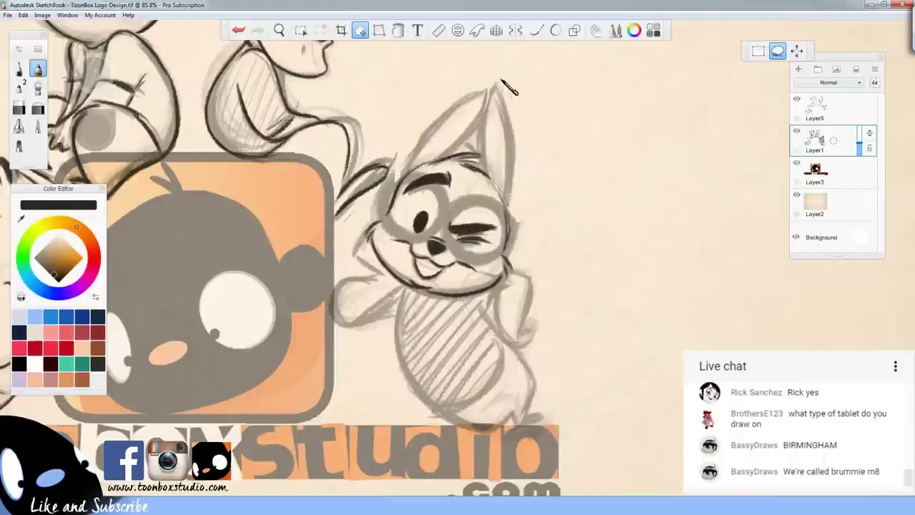
mouse_move(502, 80)
mouse_down()
mouse_move(484, 158)
mouse_move(508, 205)
mouse_move(503, 79)
mouse_up()
drag(595, 303, 594, 306)
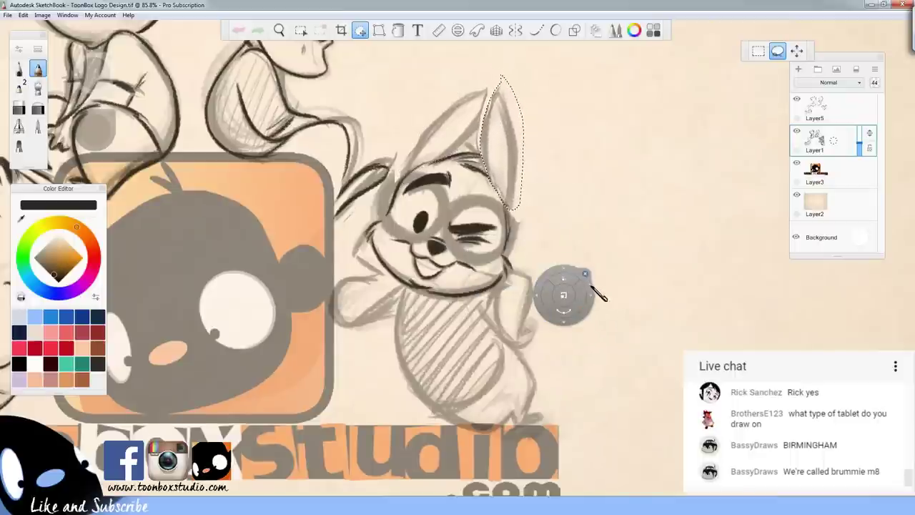
click(587, 273)
Ink the inner and outer edges of the masked animal's ear above the winking eye on Layer5
click(849, 109)
key(b)
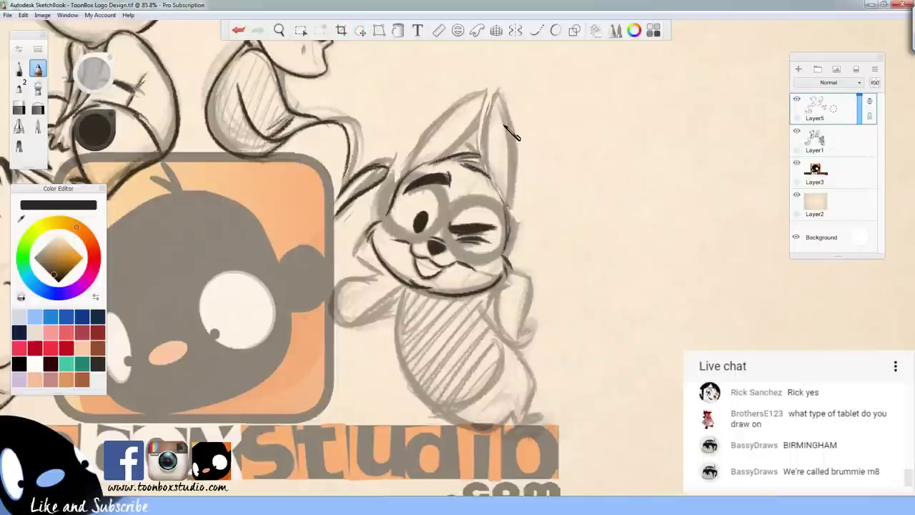
mouse_move(498, 93)
mouse_down()
mouse_move(492, 128)
mouse_move(493, 183)
mouse_up()
drag(486, 111, 492, 184)
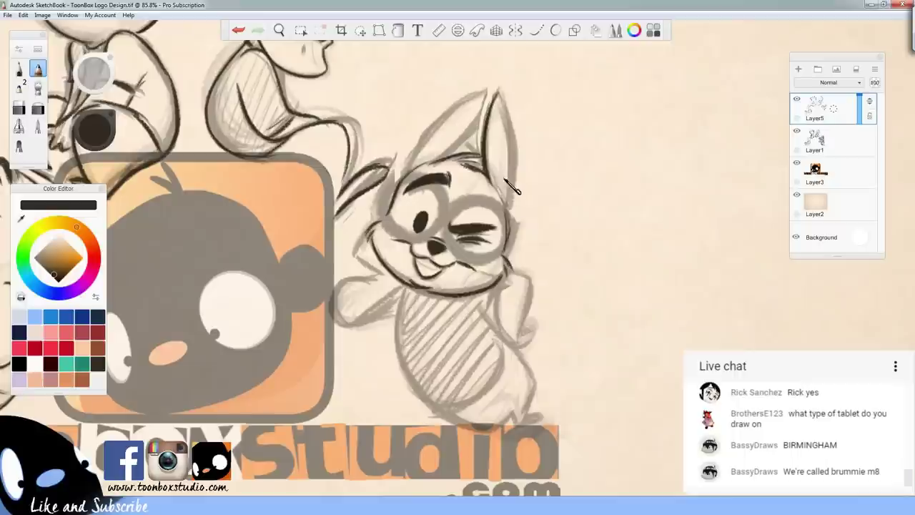
drag(499, 93, 515, 190)
key(ctrl+z)
drag(514, 150, 506, 219)
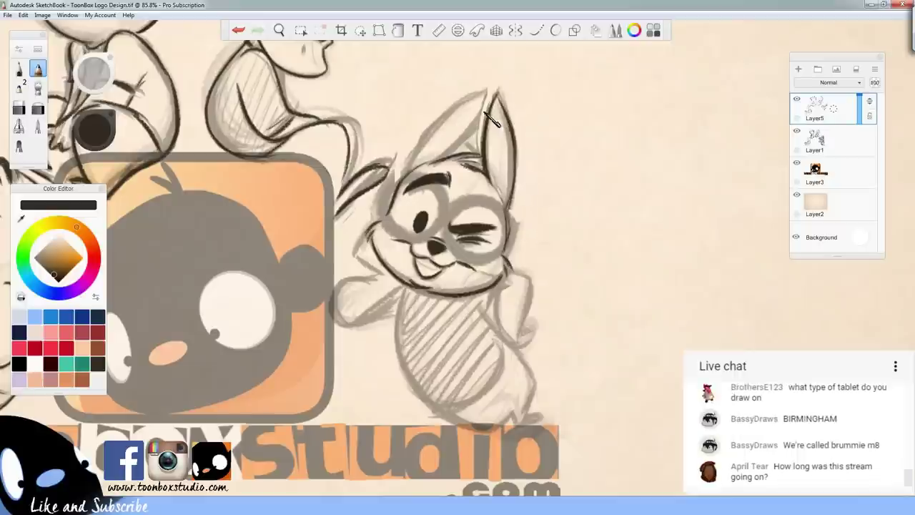
Ink the inner and outer edges of the ear above the open eye, down to the head
mouse_move(486, 92)
mouse_down()
mouse_move(467, 140)
mouse_move(433, 152)
mouse_up()
drag(473, 127, 425, 156)
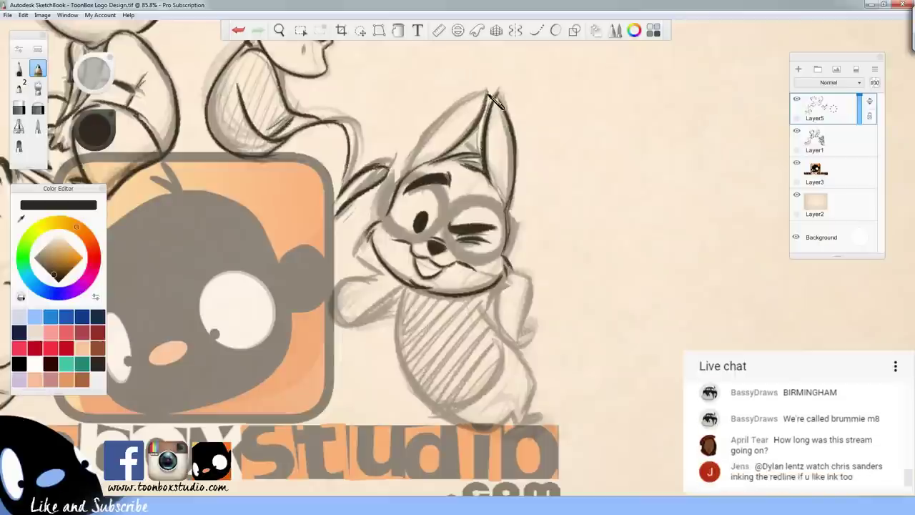
drag(487, 92, 409, 159)
drag(440, 114, 399, 187)
key(e)
key(b)
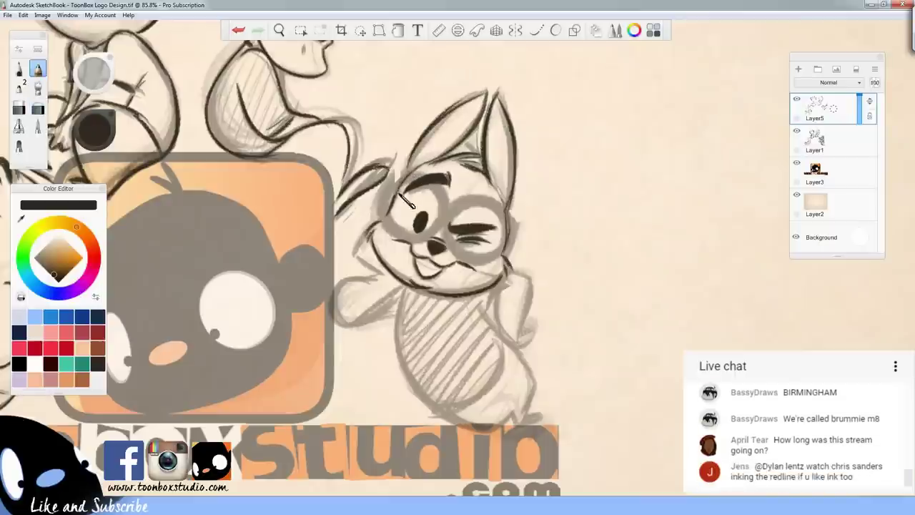
mouse_move(511, 208)
mouse_down()
mouse_move(504, 245)
mouse_move(516, 167)
mouse_move(508, 224)
mouse_move(509, 128)
mouse_move(507, 208)
mouse_up()
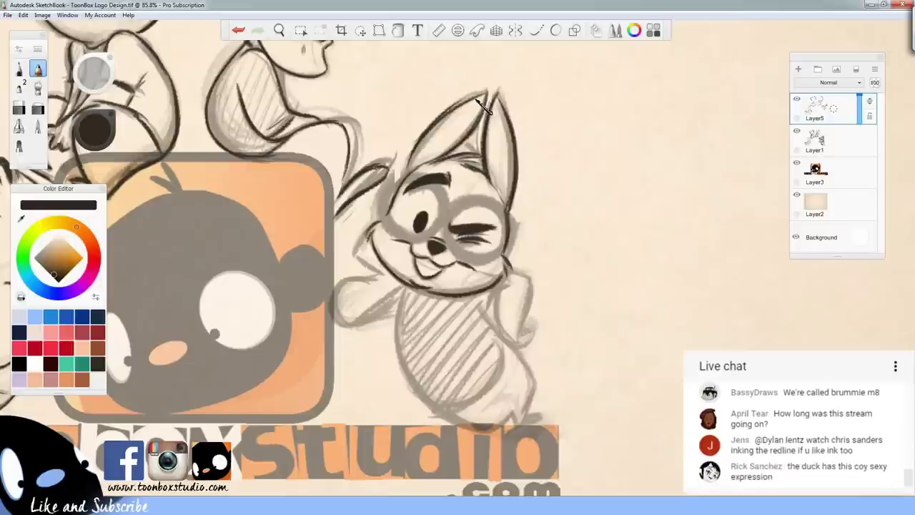
Add a new layer above the inked lines and draw a thick dark ring for glasses in the empty area beside the masked animal
key(space)
drag(571, 393, 567, 367)
key(ctrl+shift+n)
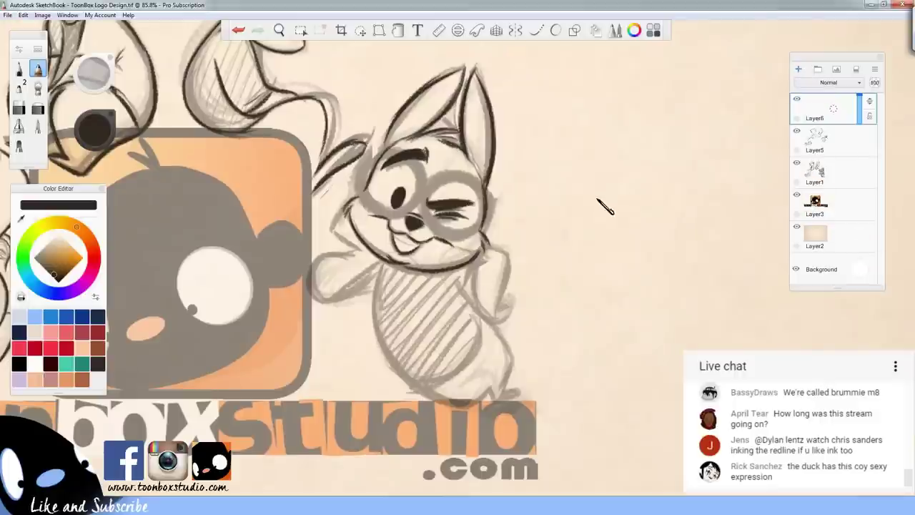
mouse_move(580, 214)
mouse_down()
mouse_move(582, 238)
mouse_move(601, 244)
mouse_move(624, 222)
mouse_move(615, 203)
mouse_move(577, 215)
mouse_move(614, 238)
mouse_up()
key(ctrl+z)
mouse_move(581, 196)
mouse_down()
mouse_move(592, 238)
mouse_move(597, 200)
mouse_move(605, 217)
mouse_move(586, 198)
mouse_move(562, 218)
mouse_move(603, 232)
mouse_move(608, 206)
mouse_up()
key(ctrl+z)
Duplicate the ring's layer, place the copy beside the first ring and merge both into one layer as a pair of glasses
drag(832, 112, 832, 87)
key(v)
drag(671, 288, 721, 338)
key(Escape)
drag(833, 110, 827, 155)
Rotate, scale and move the glasses onto the masked animal's eyes, and make Layer5 active again
key(v)
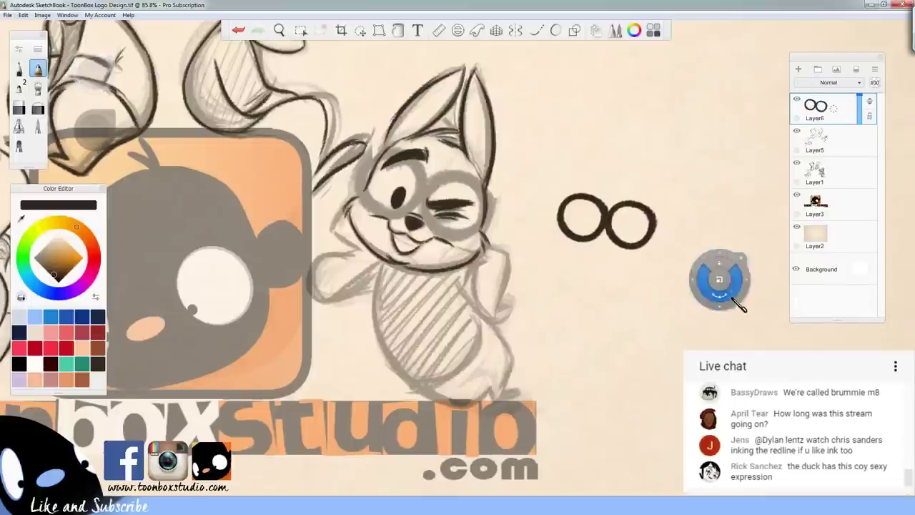
mouse_move(732, 295)
mouse_down()
mouse_move(735, 305)
mouse_move(530, 319)
mouse_move(539, 307)
mouse_move(553, 337)
mouse_move(553, 319)
mouse_move(541, 317)
mouse_move(551, 321)
mouse_move(547, 311)
mouse_move(544, 341)
mouse_up()
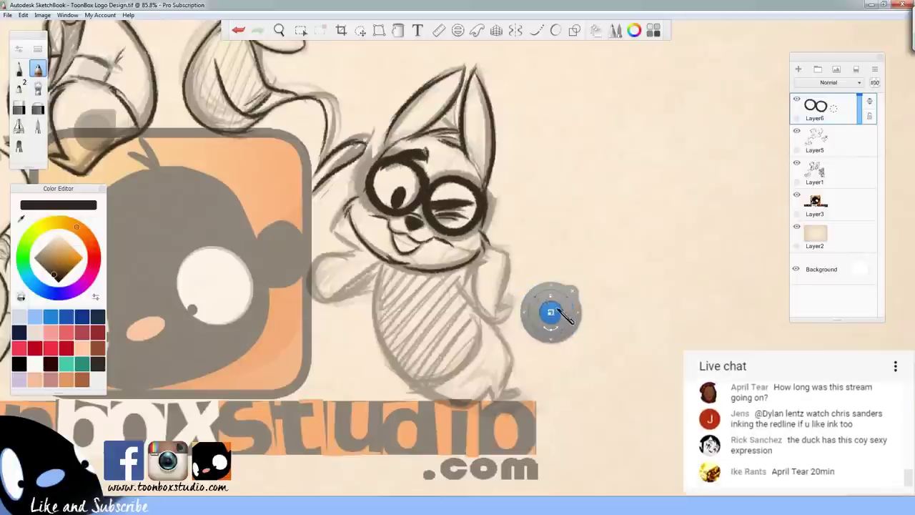
drag(553, 301, 556, 298)
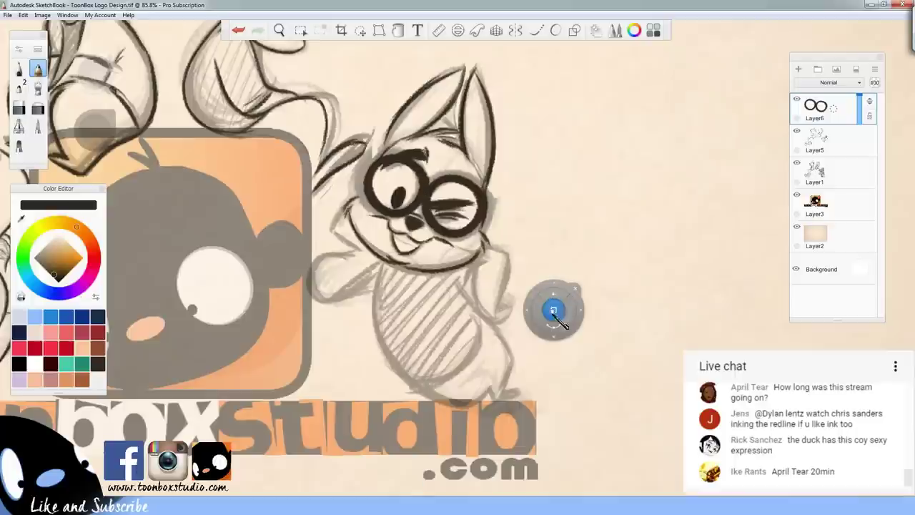
drag(555, 340, 555, 355)
key(Escape)
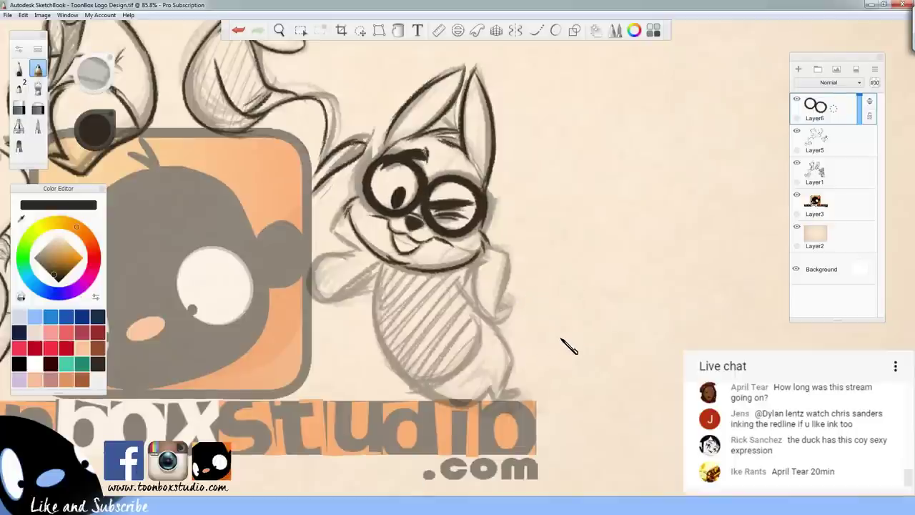
click(840, 143)
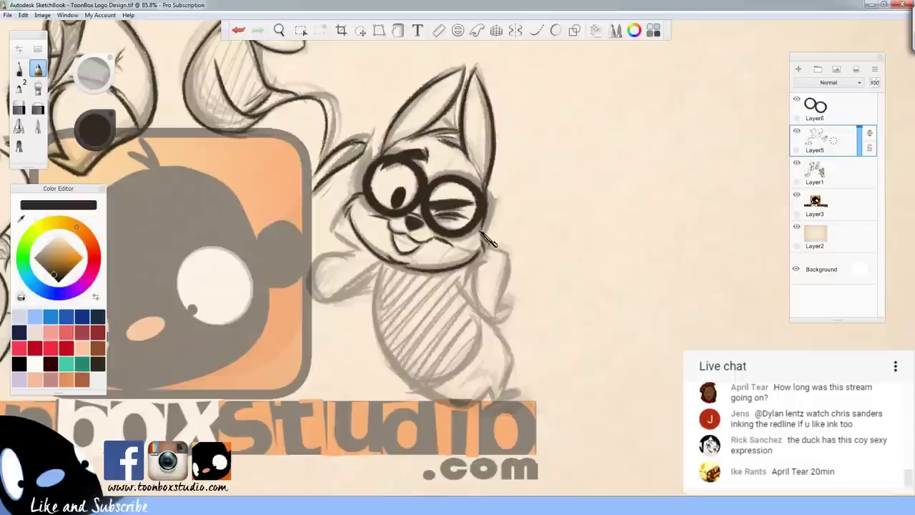
Compare the inked lines with the rough sketch across the whole drawing by hiding and showing Layer5 and Layer1
key(space)
drag(486, 281, 508, 391)
click(797, 132)
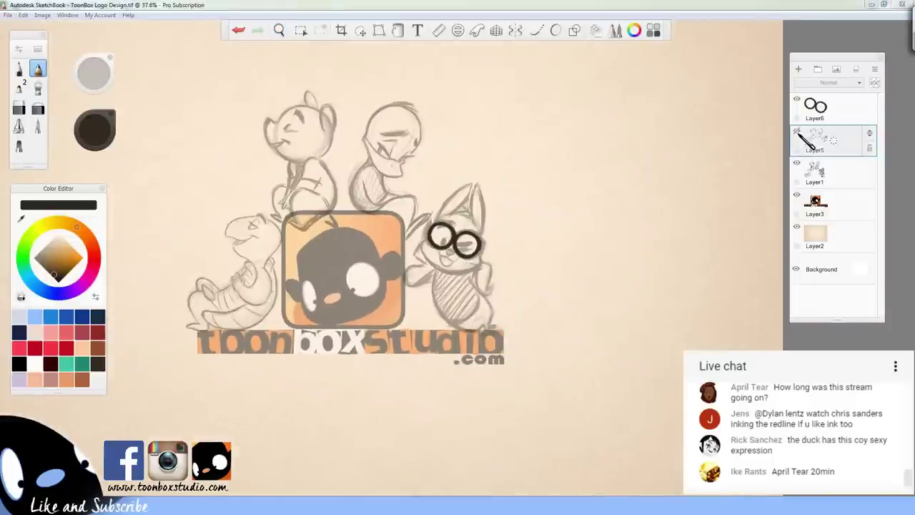
click(797, 132)
click(797, 163)
click(796, 164)
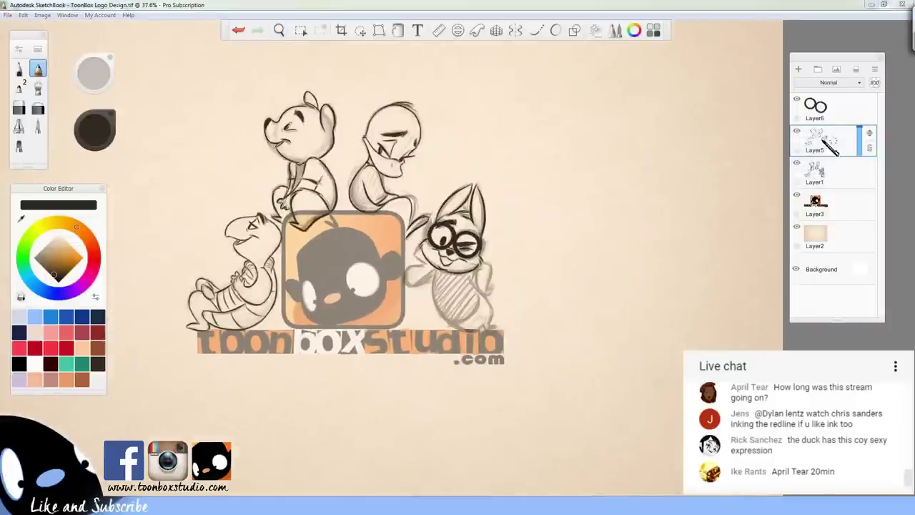
Clean up the brow above the glasses with the eraser and ink the cheek and the arm resting against the logo
key(space)
drag(496, 286, 521, 315)
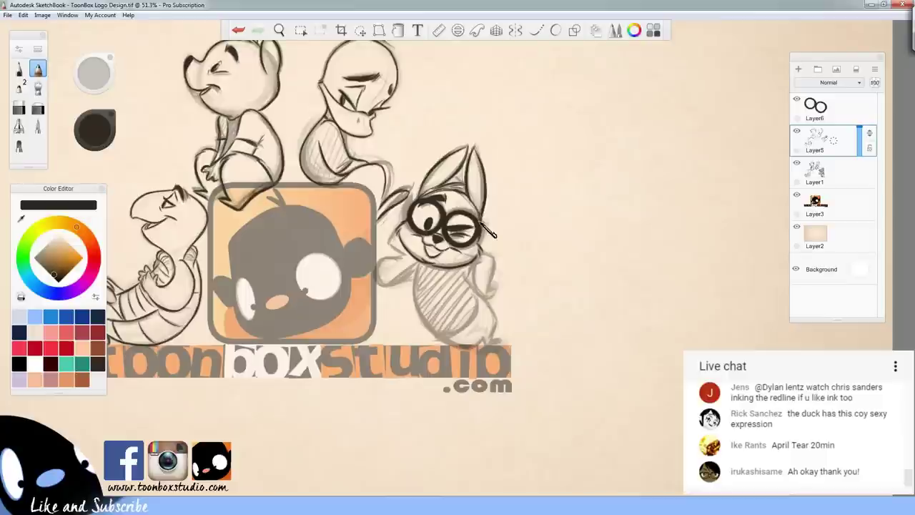
key(e)
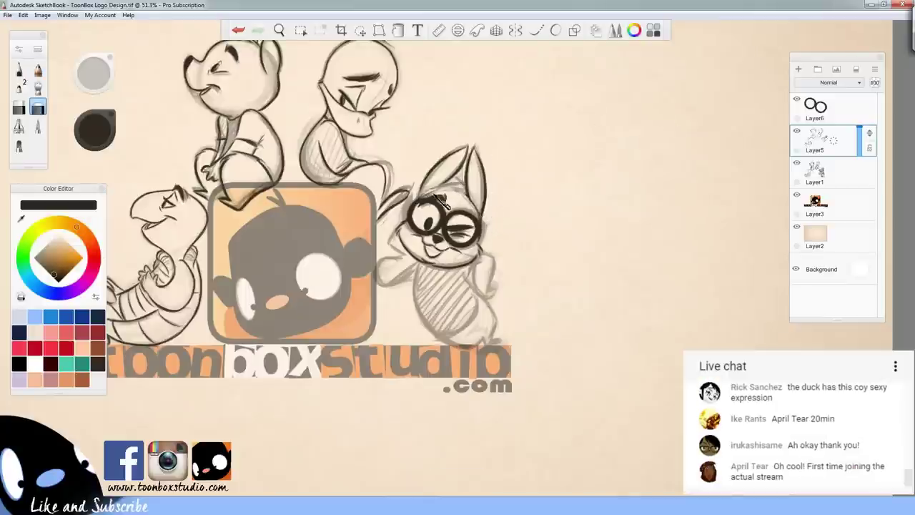
key(e)
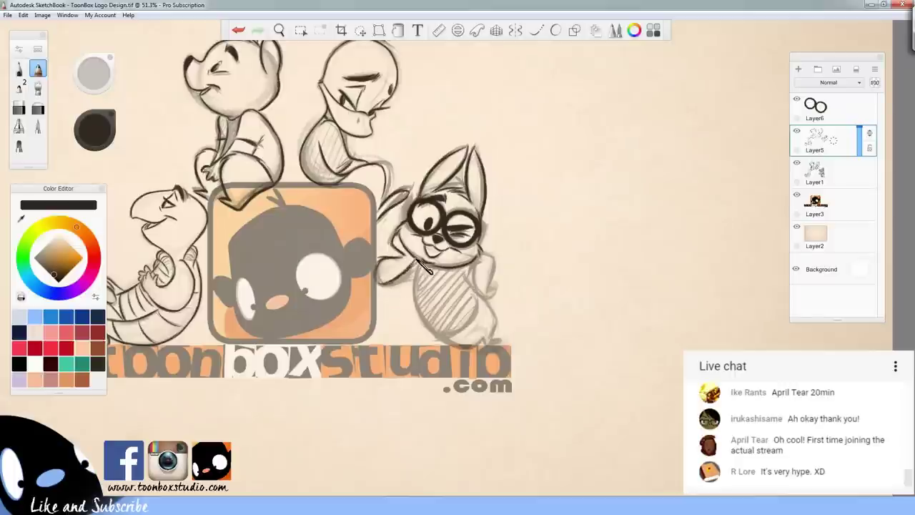
scroll(392, 283, down, 1)
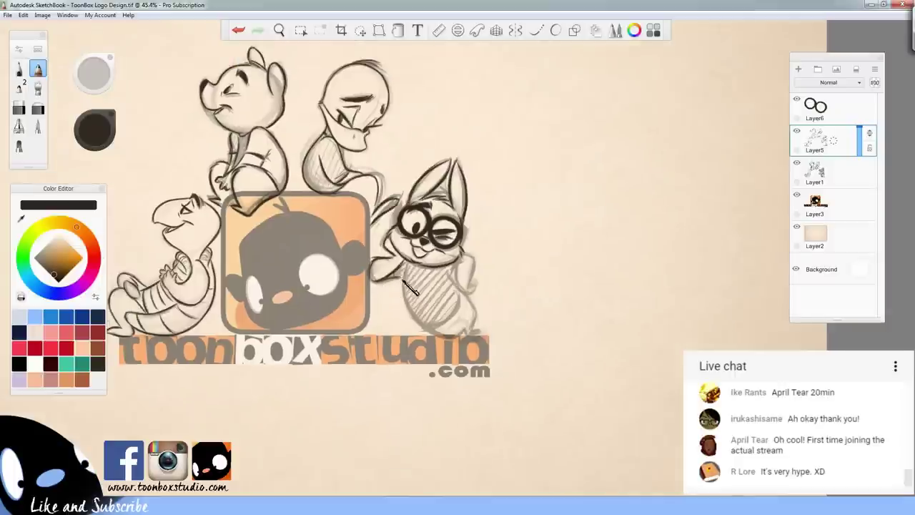
Ink the masked animal's arm on the hip, the side of the body and the oval belly outline
mouse_move(462, 259)
mouse_down()
mouse_move(477, 266)
mouse_move(480, 291)
mouse_move(464, 293)
mouse_up()
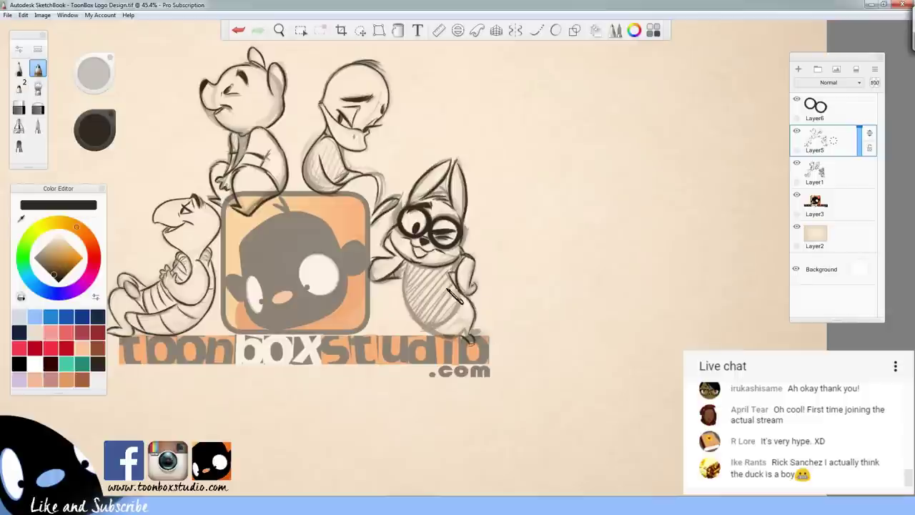
mouse_move(406, 278)
mouse_down()
mouse_move(406, 313)
mouse_move(408, 283)
mouse_move(423, 321)
mouse_up()
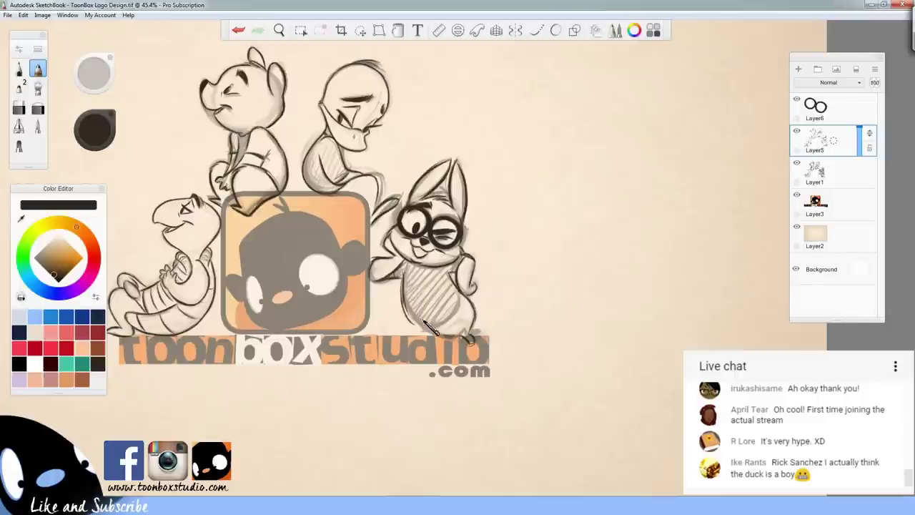
key(ctrl+z)
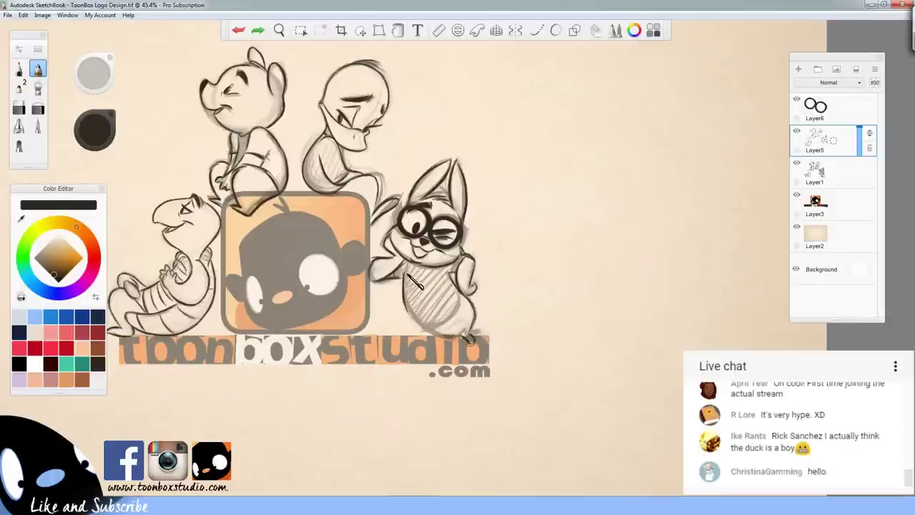
mouse_move(404, 275)
mouse_down()
mouse_move(428, 322)
mouse_move(454, 287)
mouse_up()
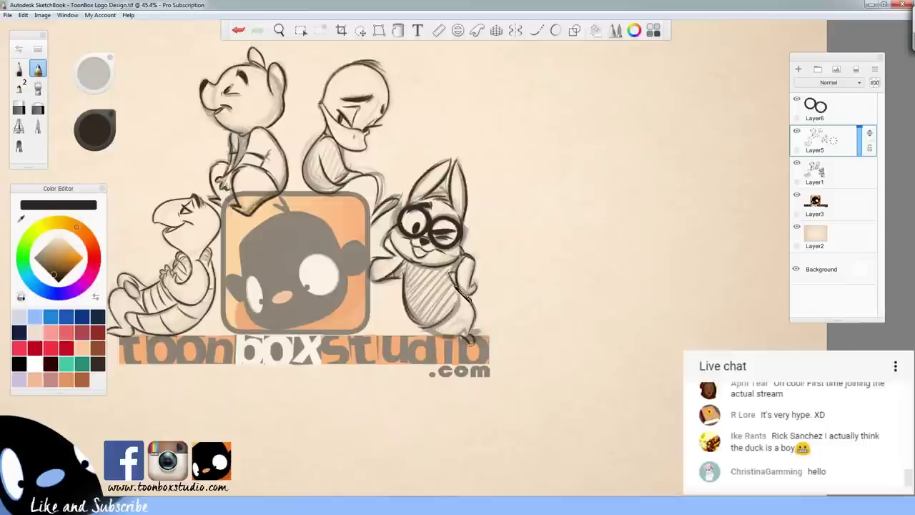
drag(438, 323, 456, 295)
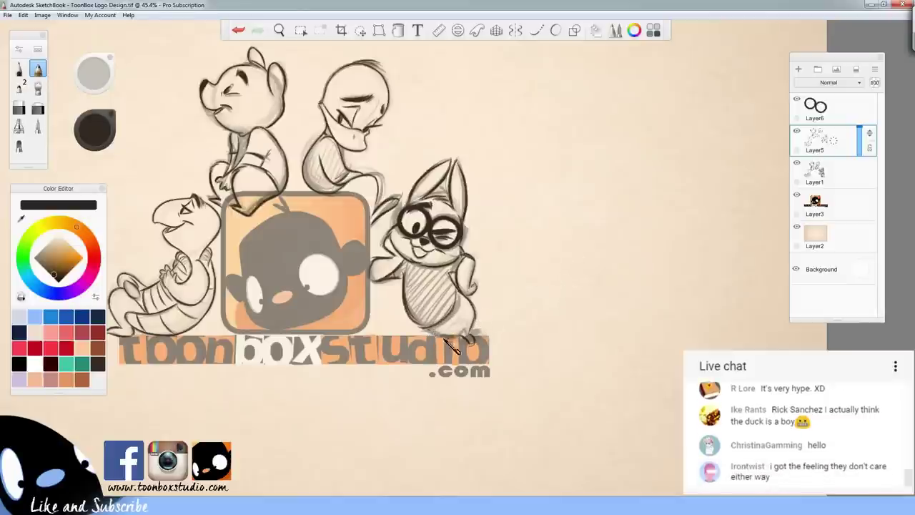
Ink the underside of the body and the bent leg above the foot, undoing the last unwanted change
drag(449, 336, 469, 330)
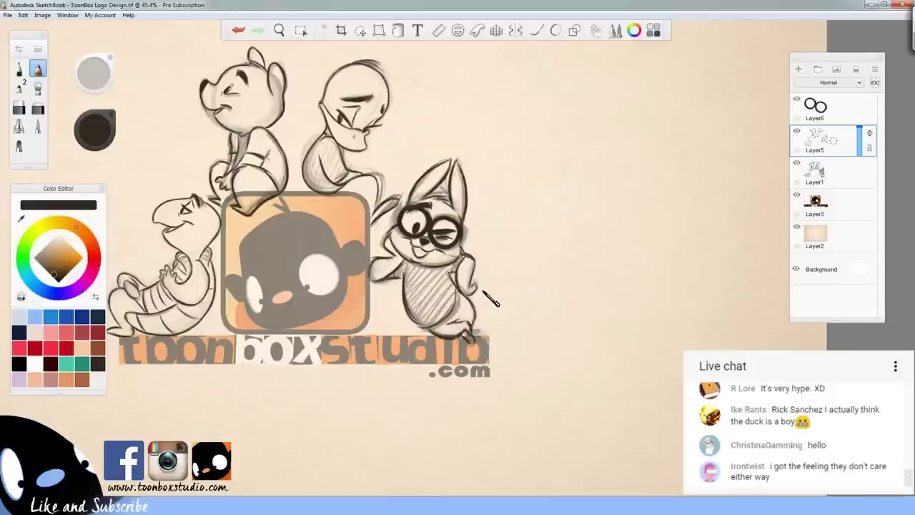
key(e)
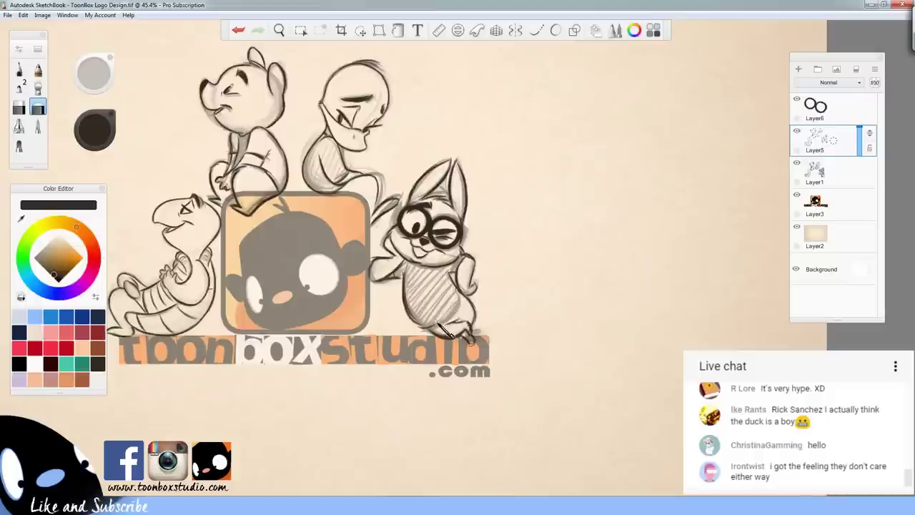
key(e)
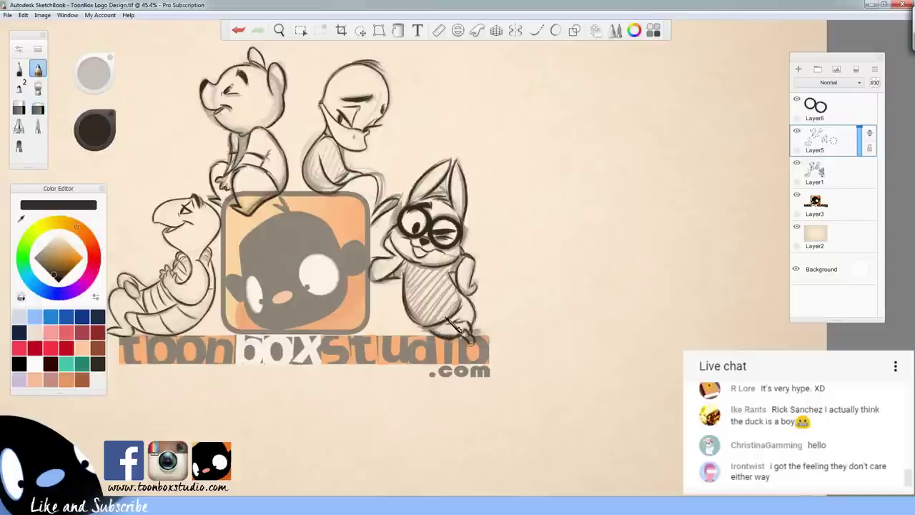
key(ctrl+z)
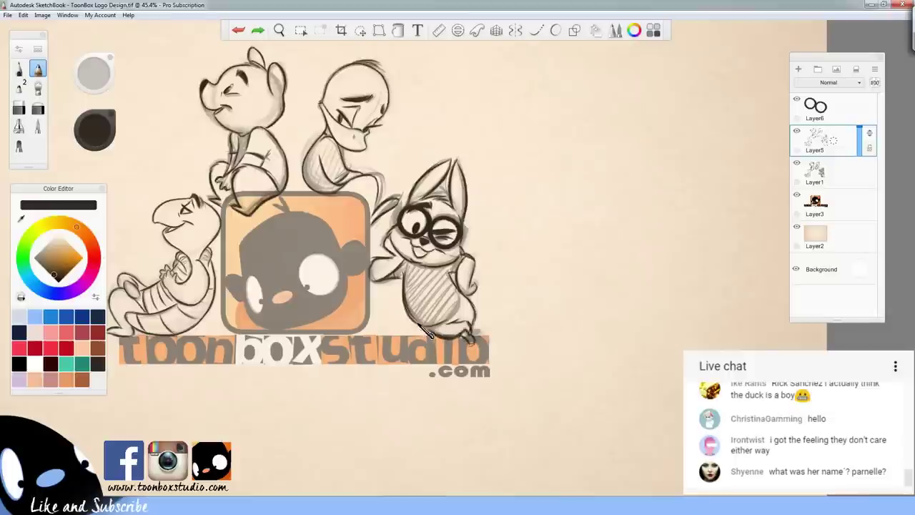
Rework the masked animal's hip outline below the bent arm, undoing trial strokes and erasing excess line
mouse_move(419, 328)
mouse_down()
mouse_move(439, 329)
mouse_move(460, 295)
mouse_move(476, 320)
mouse_up()
key(ctrl+z)
key(ctrl+z)
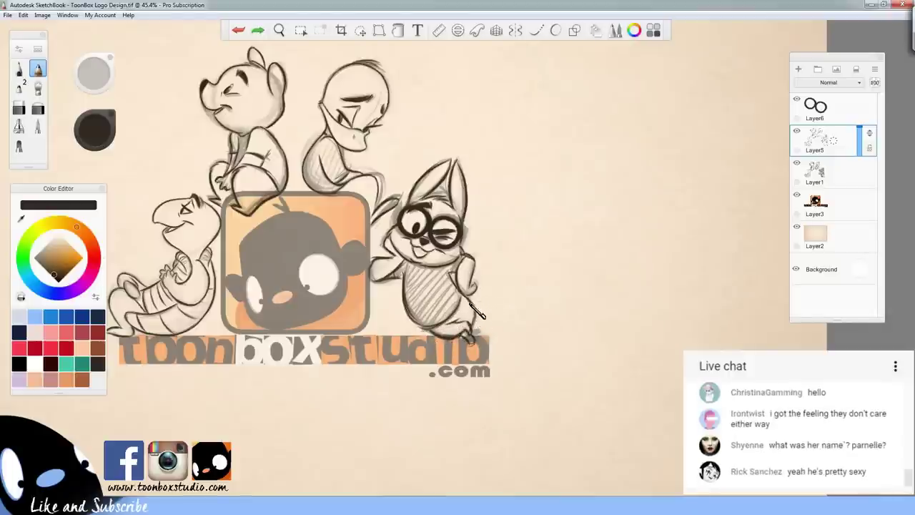
key(ctrl+z)
key(e)
drag(477, 317, 467, 300)
key(b)
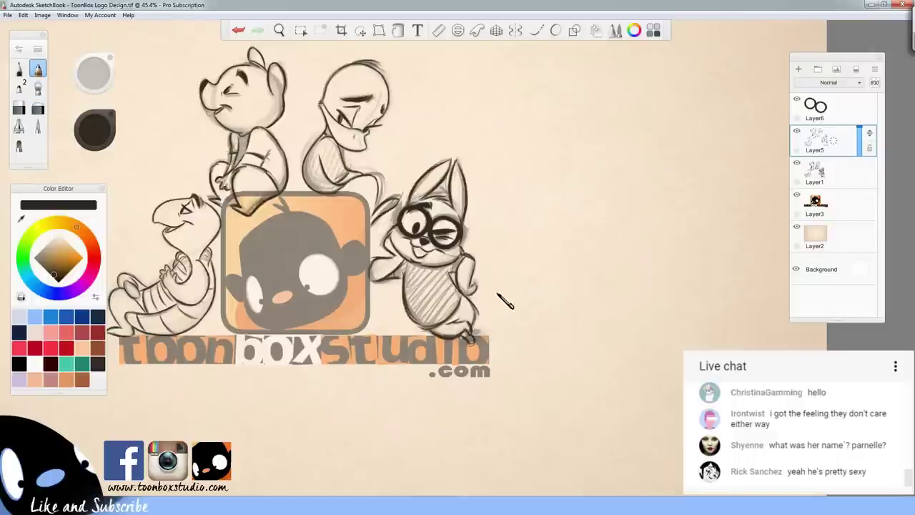
Adjust the masked animal's glasses on Layer6 and merge that layer into Layer5
key(space)
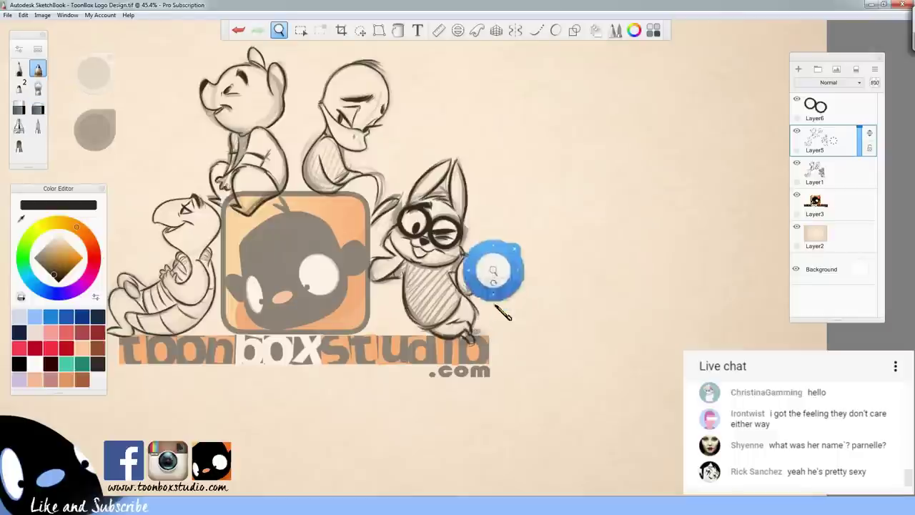
drag(506, 281, 609, 347)
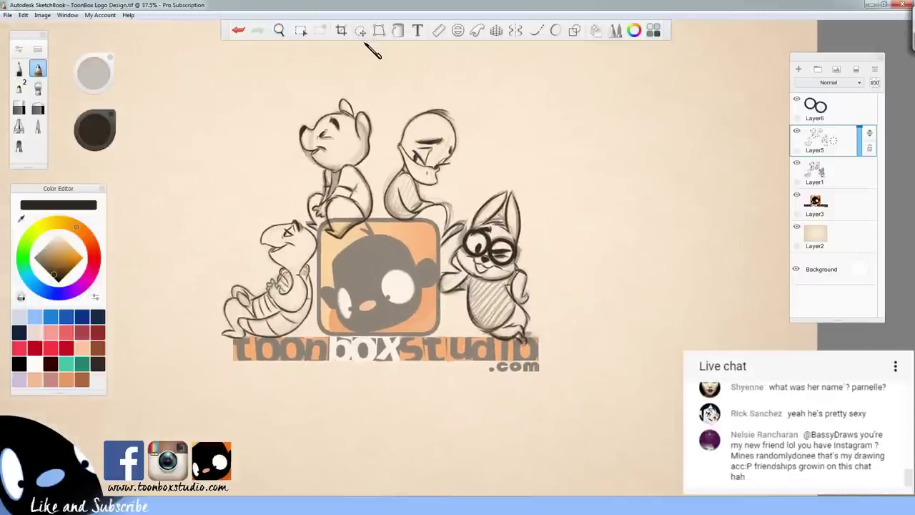
click(833, 120)
key(v)
mouse_move(699, 291)
mouse_down()
mouse_move(776, 284)
mouse_move(738, 283)
mouse_move(698, 293)
mouse_move(701, 302)
mouse_up()
drag(695, 270, 699, 301)
key(Escape)
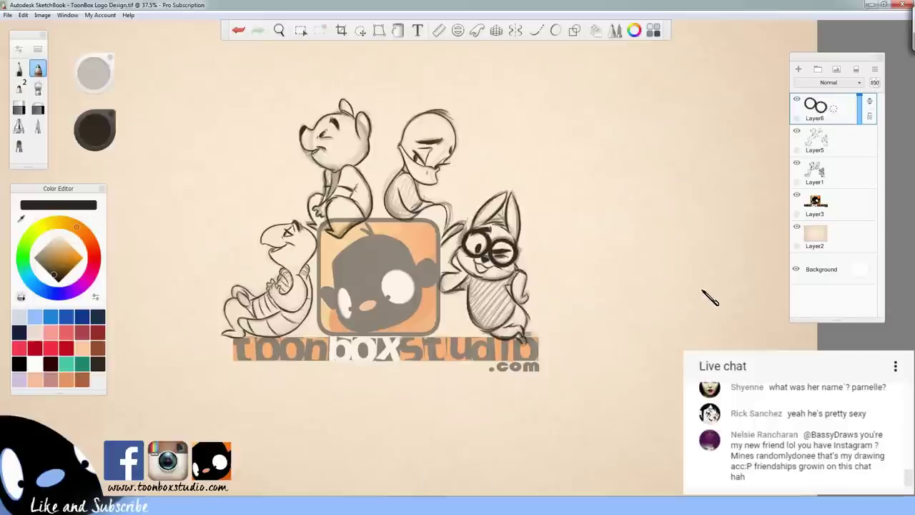
drag(831, 112, 807, 206)
Erase the leftover rough sketch lines around the masked animal's ears and body on Layer1
click(822, 152)
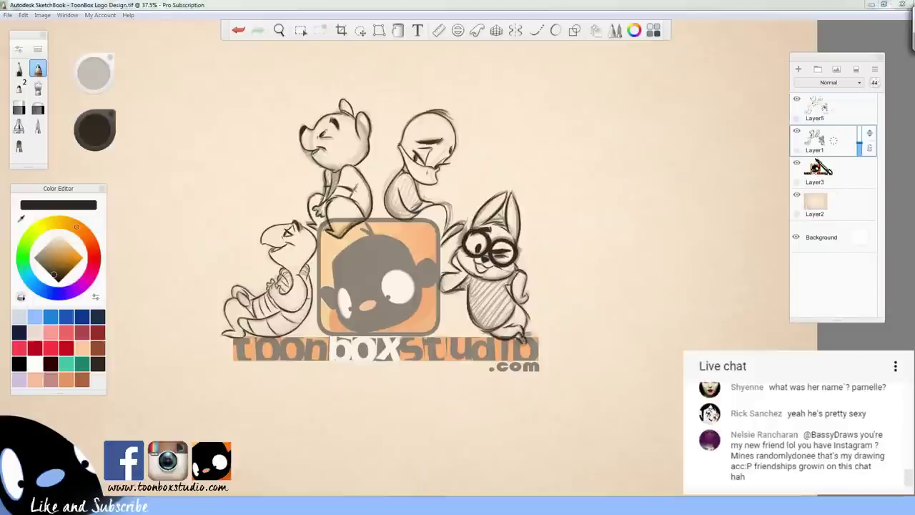
key(e)
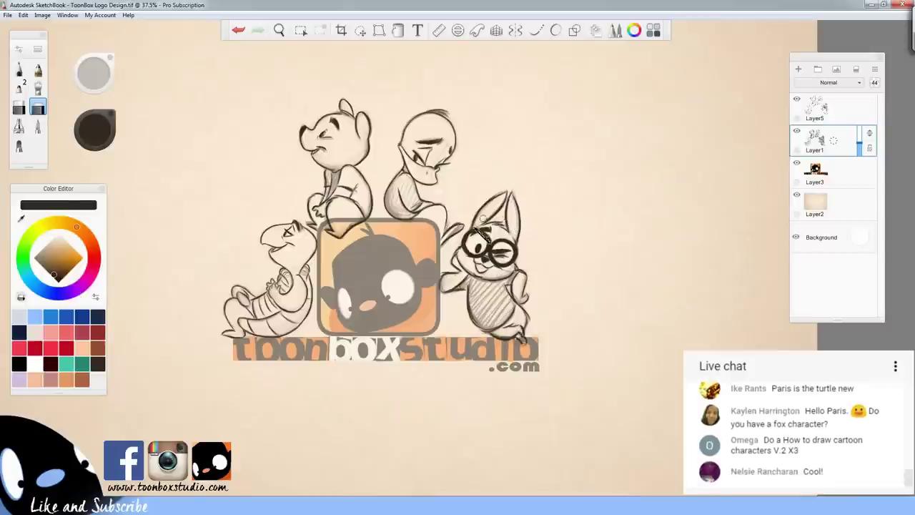
click(831, 118)
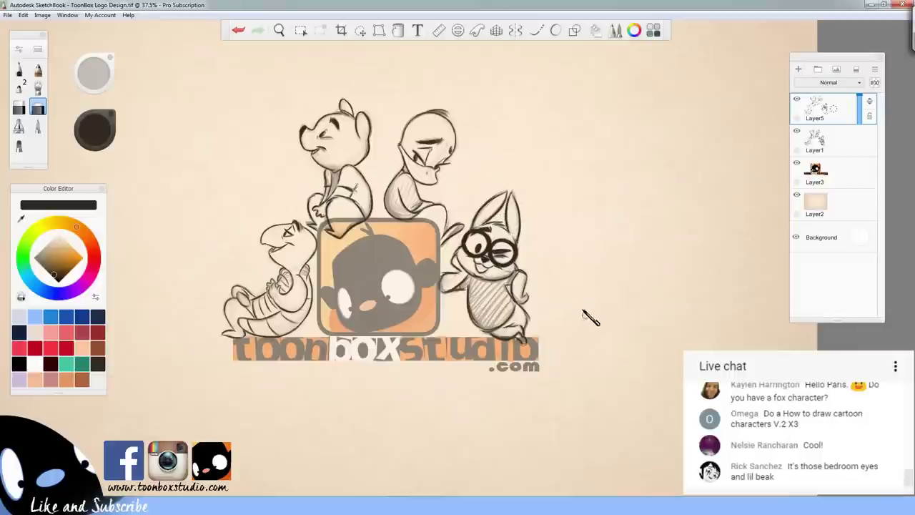
click(842, 154)
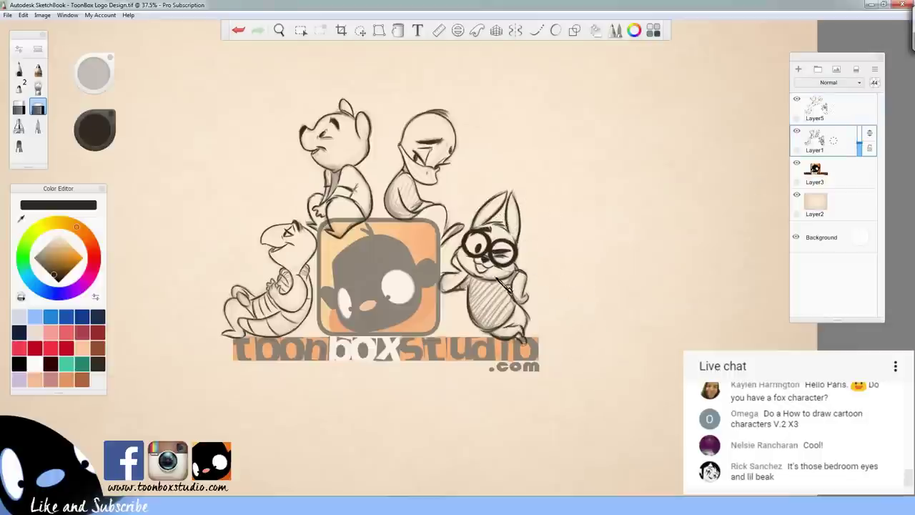
key(e)
Ink the masked animal's foot over the logo lettering on Layer5, undoing an unwanted stroke
click(833, 118)
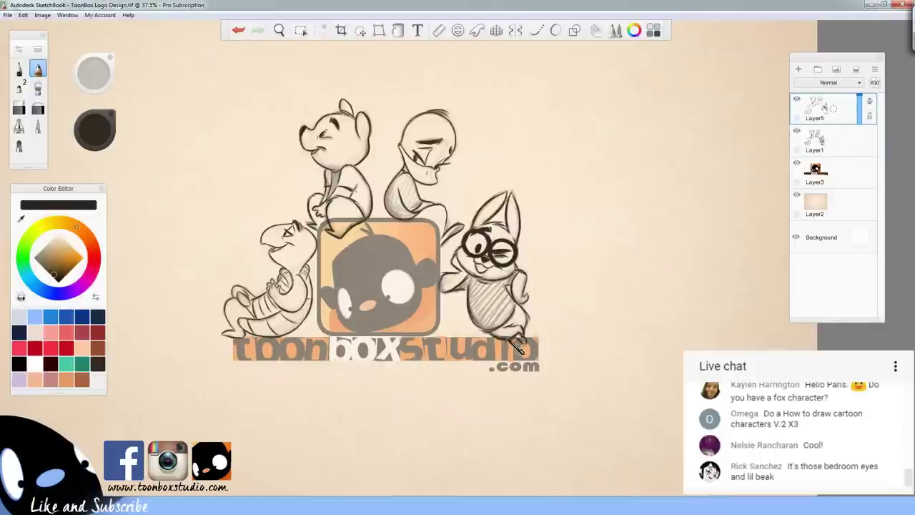
key(e)
key(e)
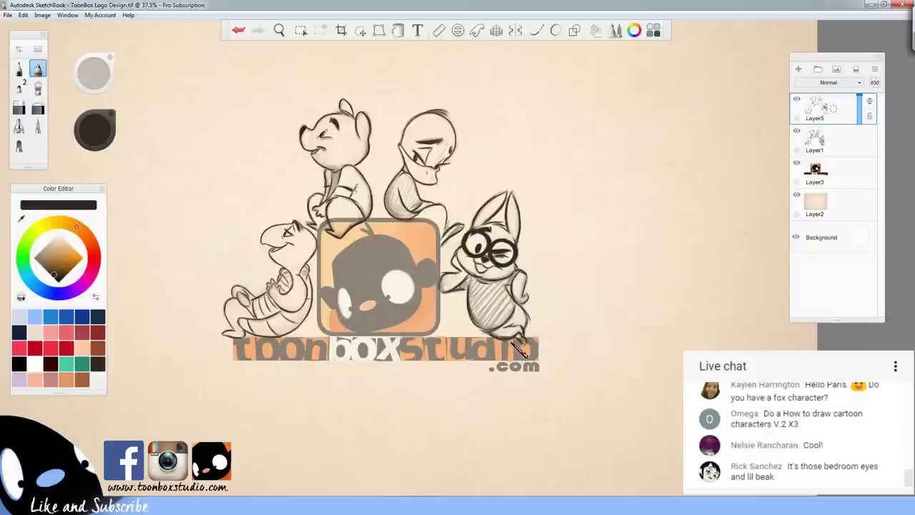
key(ctrl+z)
key(space)
drag(493, 325, 526, 339)
key(e)
key(e)
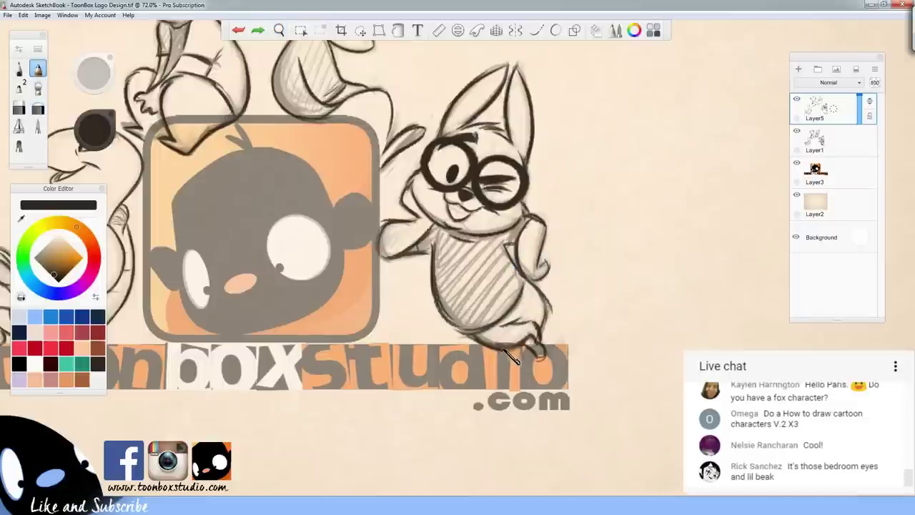
scroll(500, 361, down, 5)
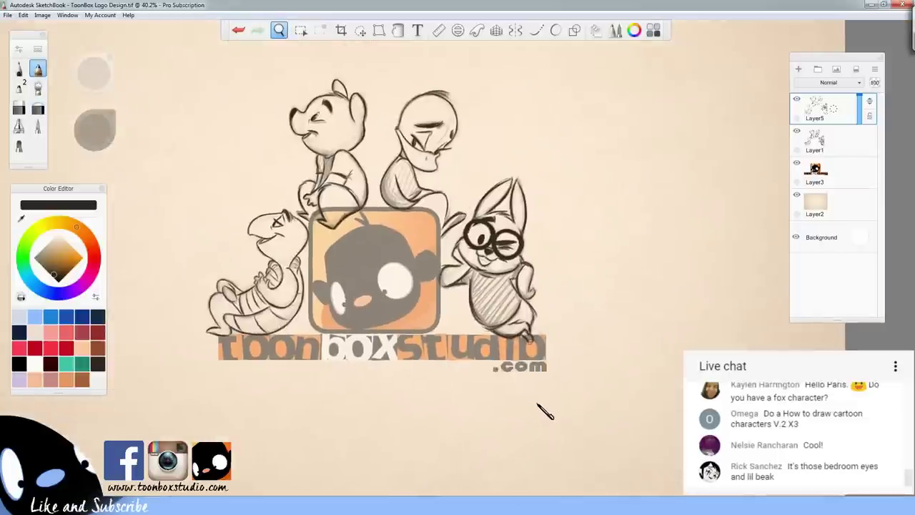
scroll(538, 405, up, 1)
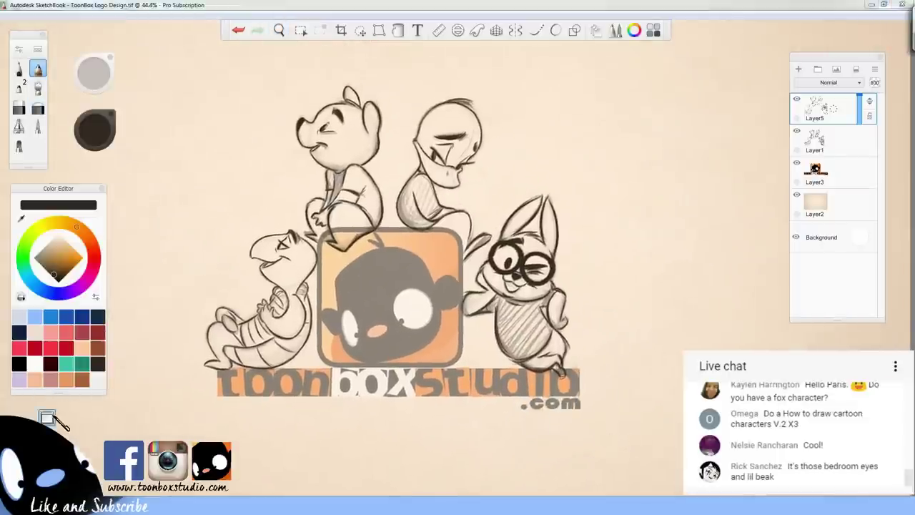
Ink the nostril on the duck's beak and undo the last stroke
click(52, 417)
scroll(490, 236, up, 10)
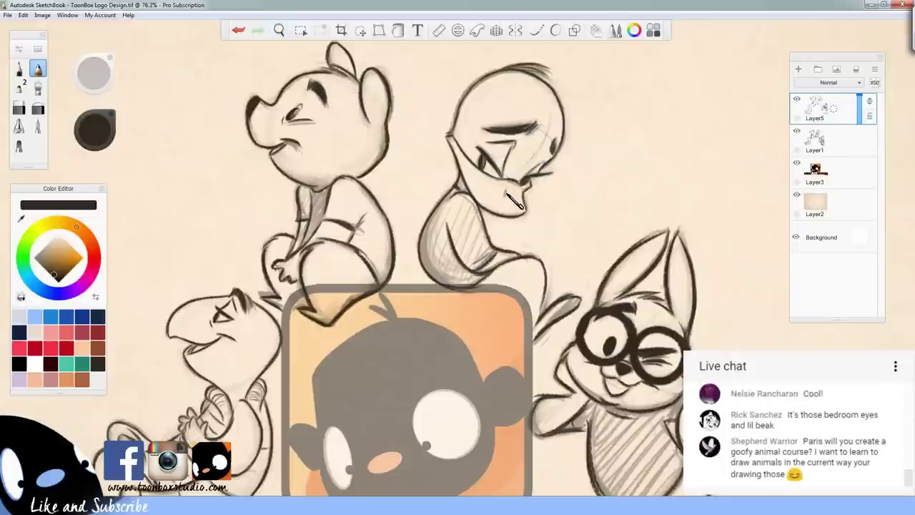
key(ctrl+z)
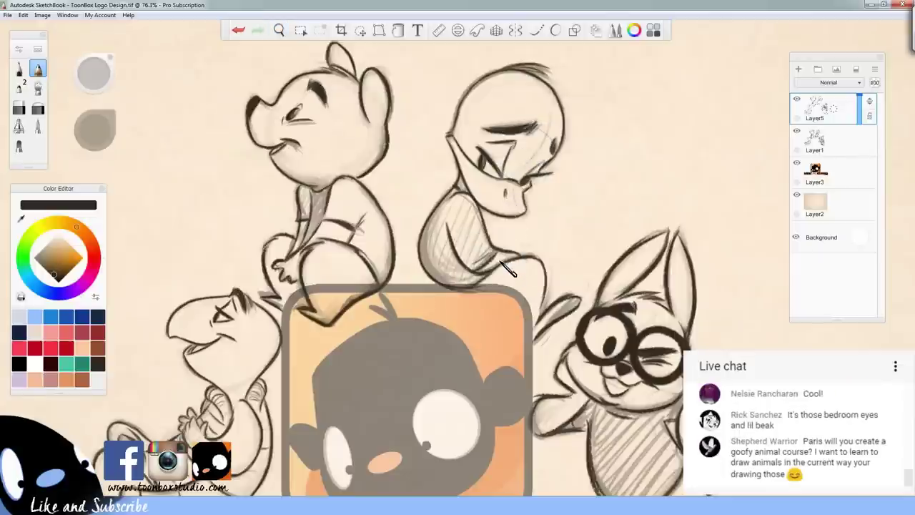
scroll(493, 286, down, 10)
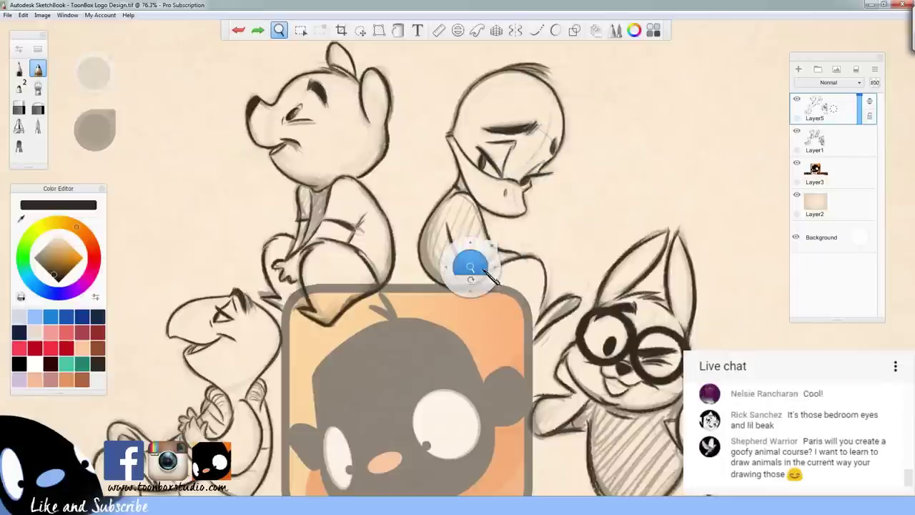
scroll(493, 372, up, 2)
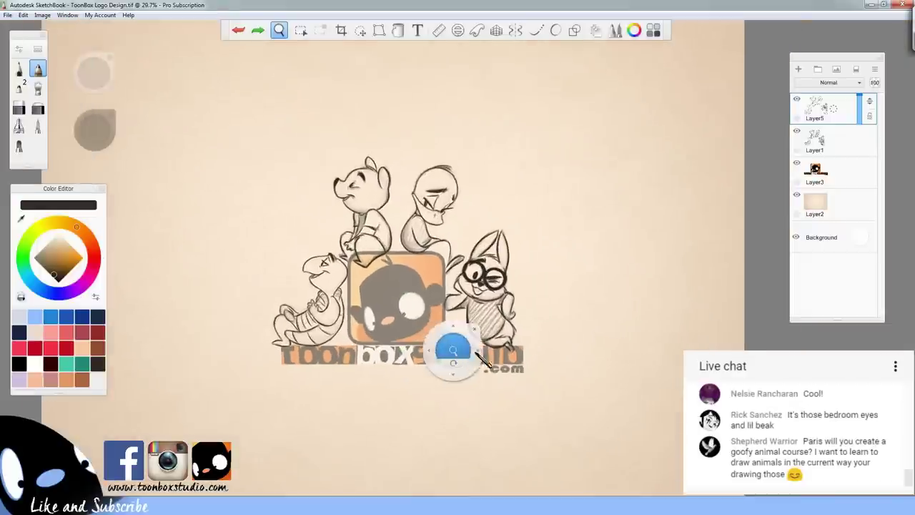
Erase the part of the logo behind the bear's leg on Layer3 and clean up the rough lines there on Layer1
click(831, 177)
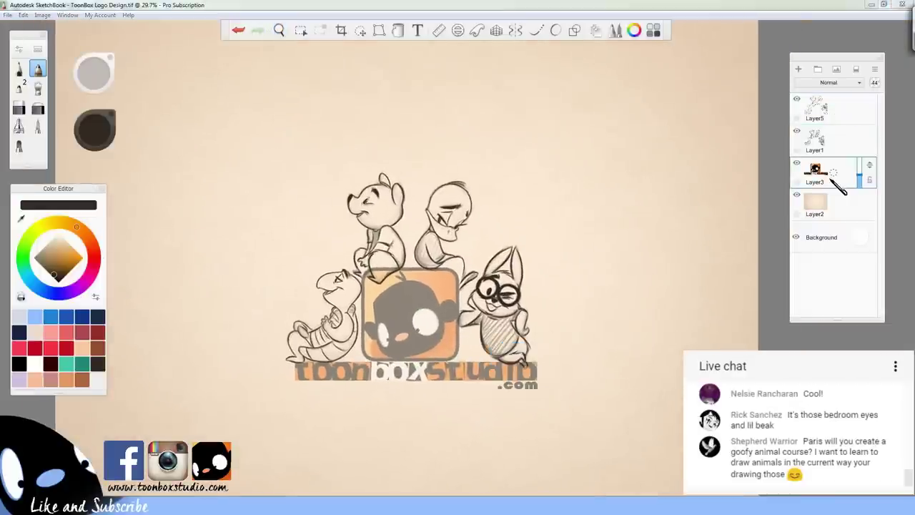
key(e)
mouse_move(381, 273)
mouse_down()
mouse_move(378, 262)
mouse_move(376, 277)
mouse_up()
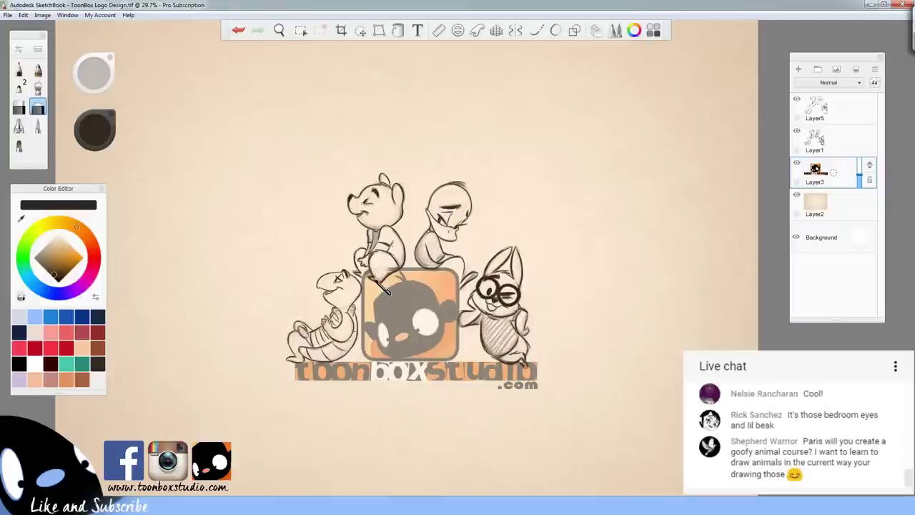
key(space)
drag(402, 290, 446, 266)
drag(353, 272, 328, 289)
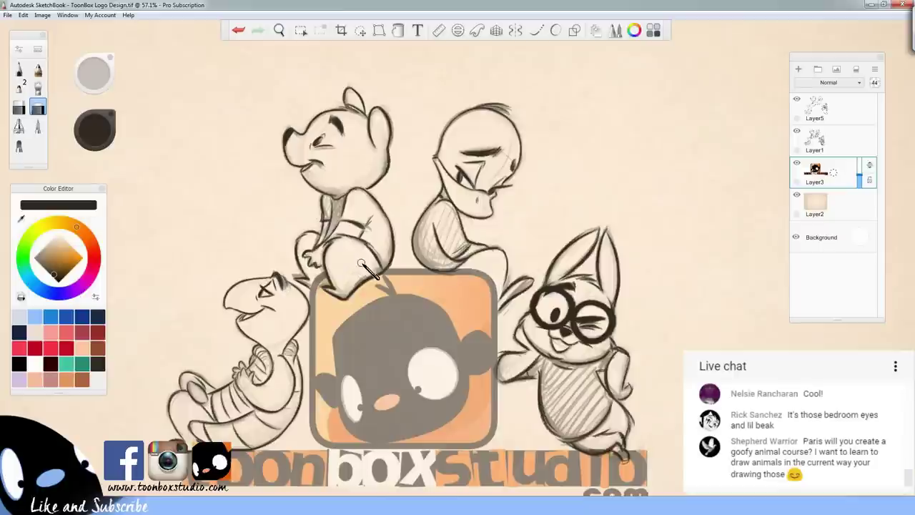
click(830, 150)
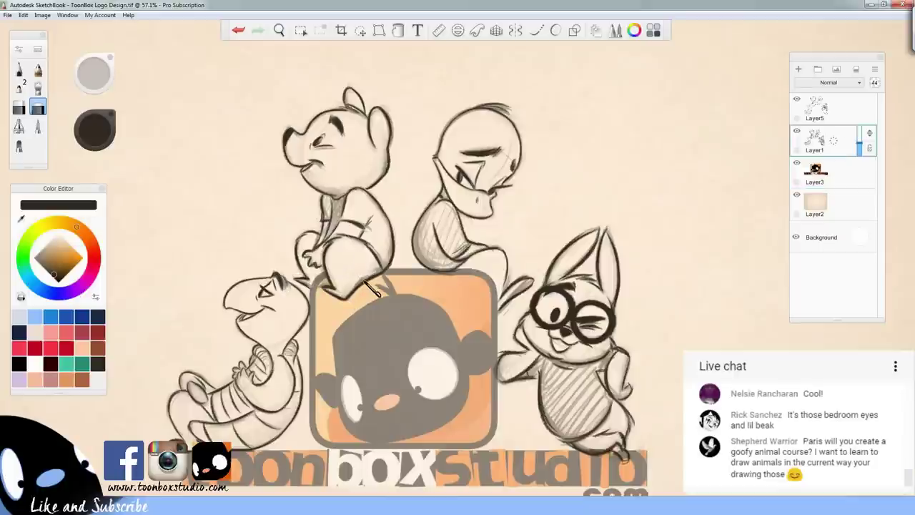
Erase the logo frame on Layer3 behind the duck's leg and the masked animal's hand, undoing unwanted strokes
click(821, 177)
key(space)
drag(548, 413, 550, 387)
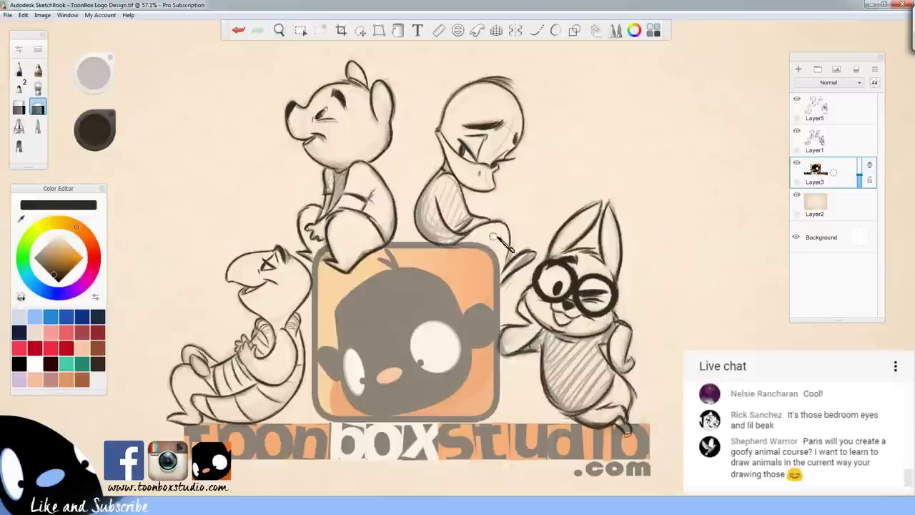
key(ctrl+z)
key(space)
key(ctrl+y)
key(space)
drag(573, 391, 567, 317)
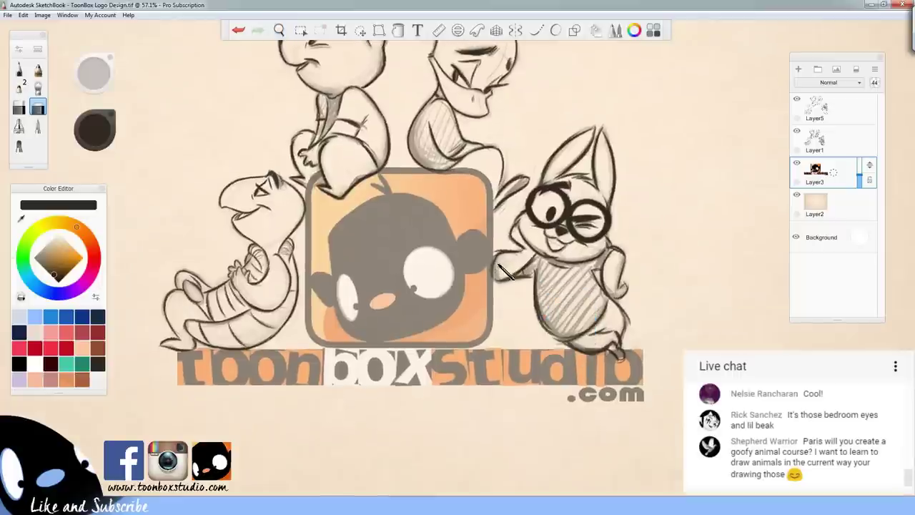
key(ctrl+z)
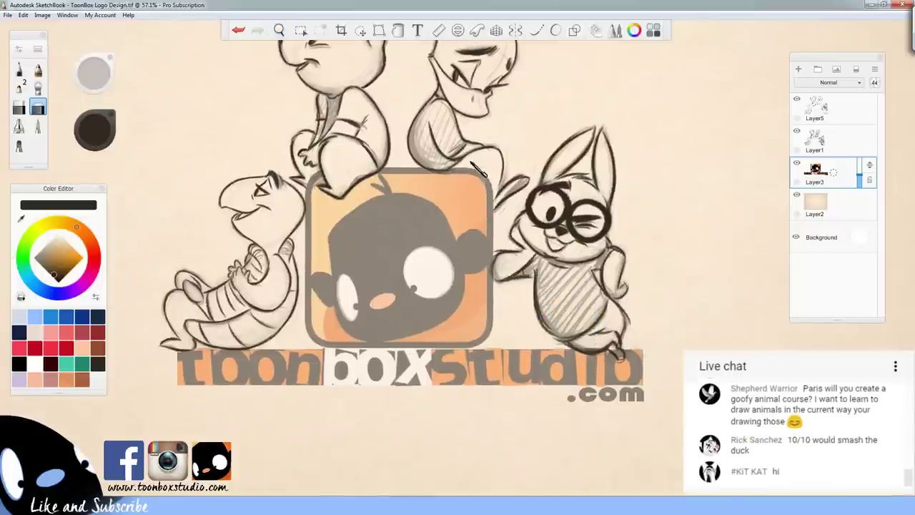
Erase the logo lettering behind the masked animal's foot on Layer3 and save the drawing
key(space)
drag(540, 402, 564, 377)
drag(606, 320, 618, 323)
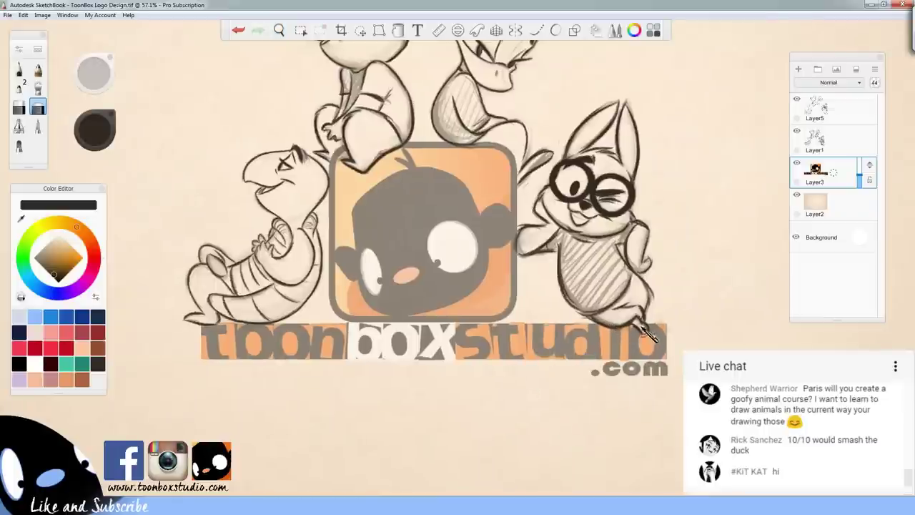
drag(644, 332, 637, 326)
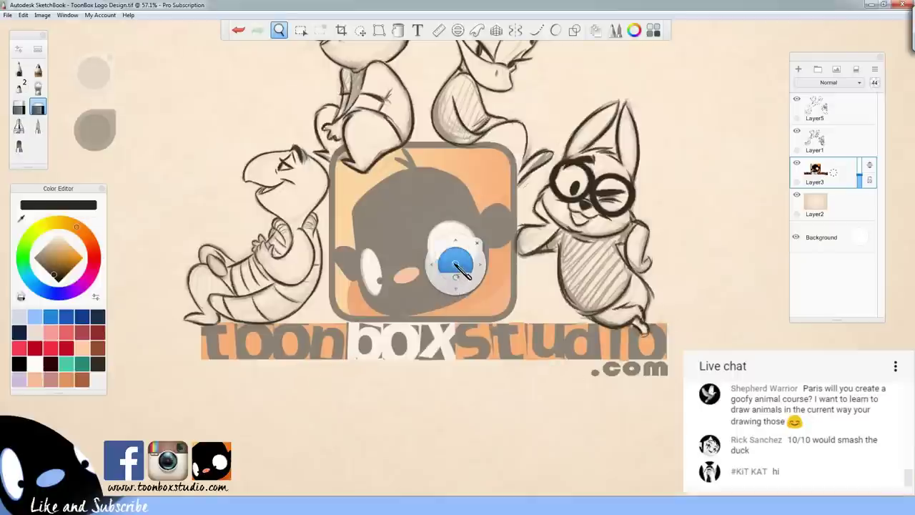
drag(462, 265, 433, 429)
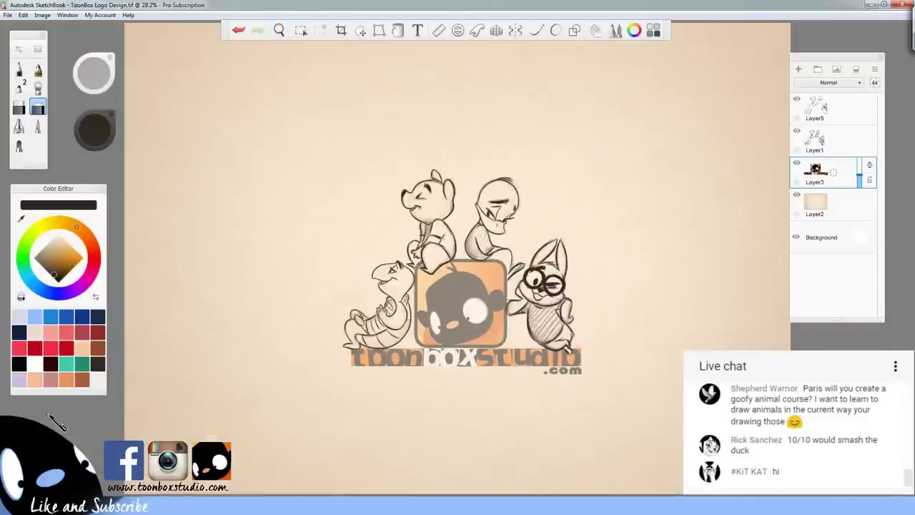
click(7, 15)
click(28, 71)
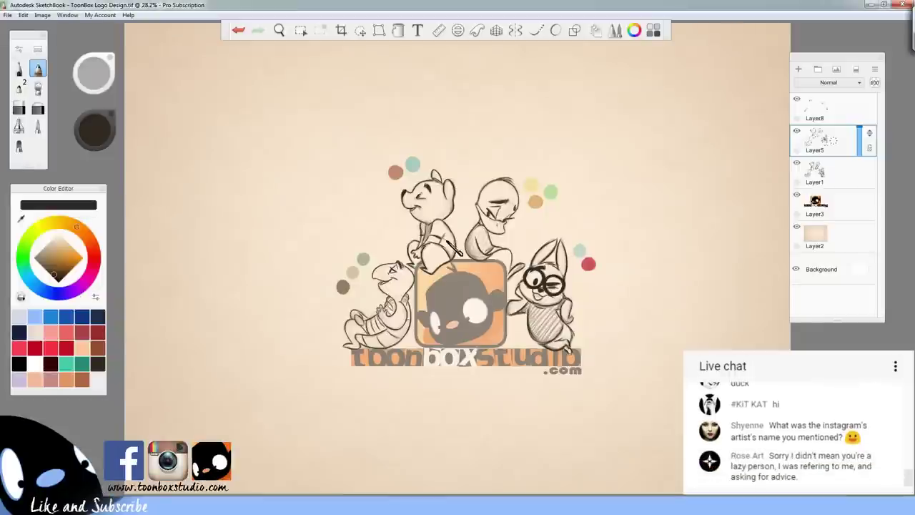
Add a new layer above Layer3, sample the bear's reddish-brown swatch and choose a brush for flat colouring
key(space)
mouse_move(457, 257)
mouse_down()
mouse_move(493, 268)
mouse_move(514, 297)
mouse_move(557, 324)
mouse_up()
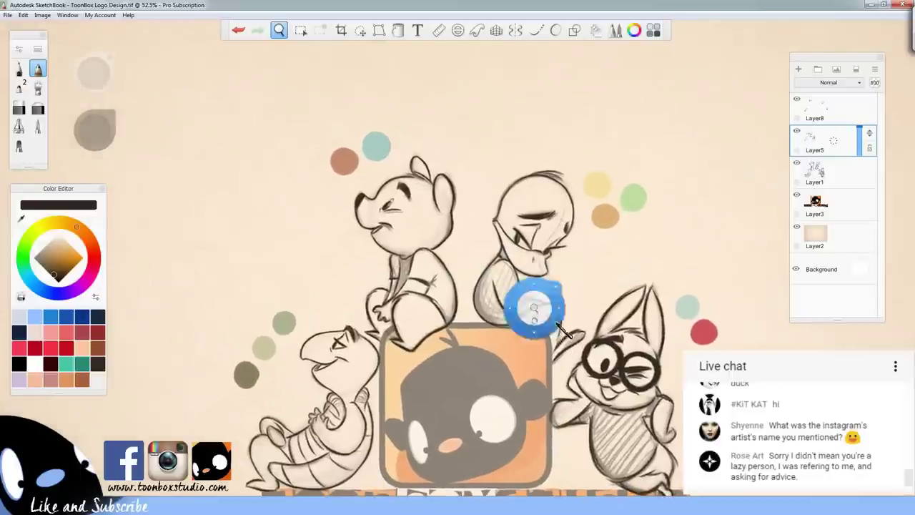
click(836, 209)
click(799, 69)
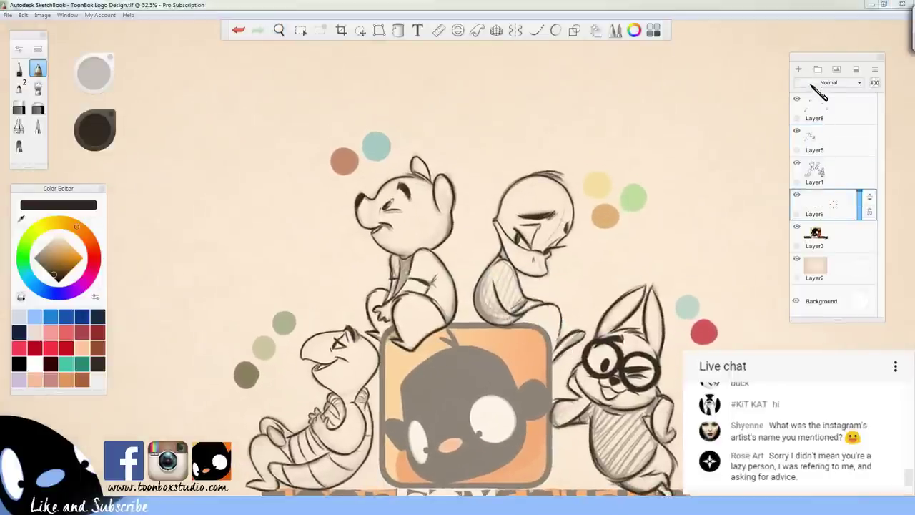
click(95, 131)
click(94, 167)
click(346, 165)
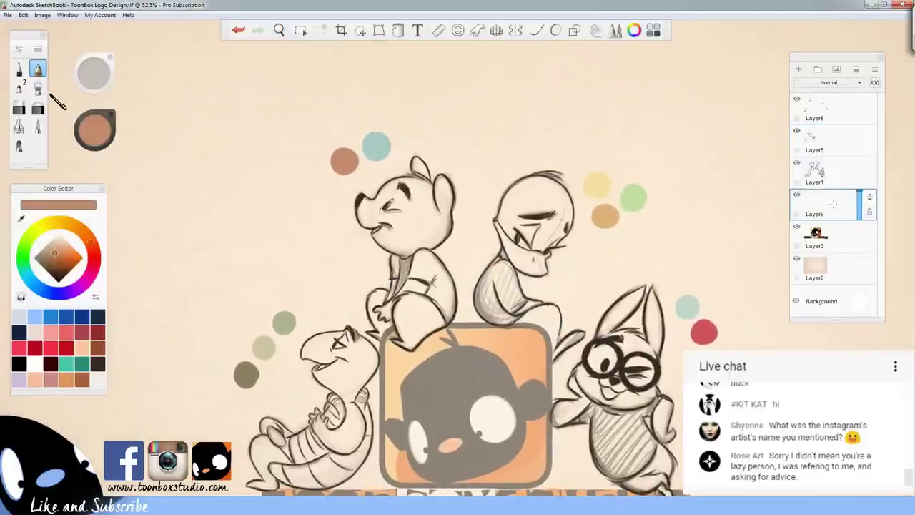
click(38, 126)
Fill the bear's head, muzzle and both ears with the reddish-brown colour, reducing the brush size for the tighter areas
mouse_move(379, 209)
mouse_down()
mouse_move(405, 191)
mouse_move(386, 203)
mouse_move(404, 206)
mouse_move(405, 222)
mouse_move(419, 244)
mouse_up()
key(bracketleft)
mouse_move(363, 205)
mouse_down()
mouse_move(370, 223)
mouse_move(369, 205)
mouse_up()
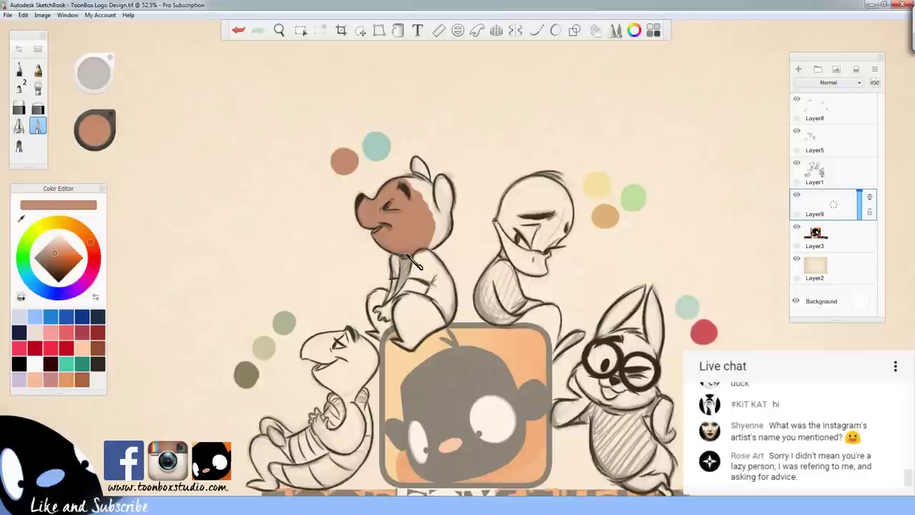
mouse_move(409, 187)
mouse_down()
mouse_move(439, 199)
mouse_move(432, 191)
mouse_up()
mouse_move(431, 211)
mouse_down()
mouse_move(444, 181)
mouse_move(449, 202)
mouse_move(448, 187)
mouse_move(429, 246)
mouse_move(449, 226)
mouse_up()
key(bracketleft)
mouse_move(415, 161)
mouse_down()
mouse_move(424, 183)
mouse_move(419, 163)
mouse_up()
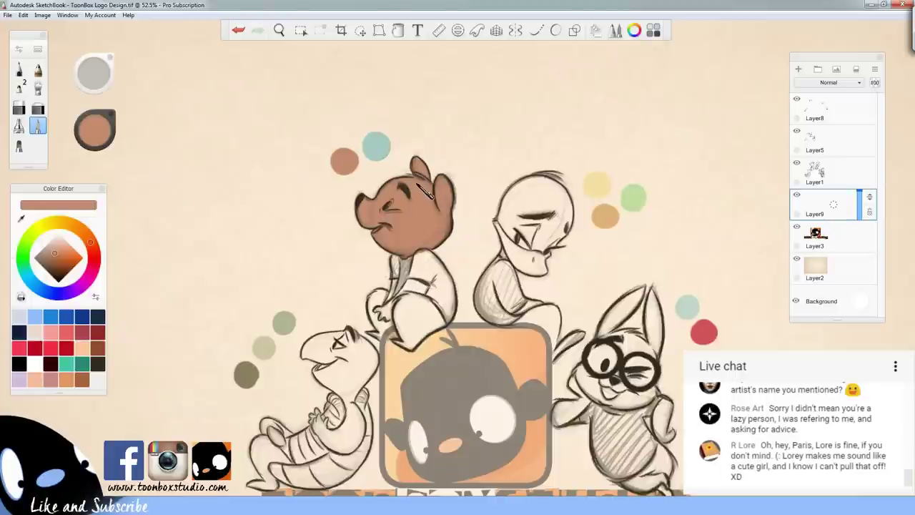
Fill the bear's hands, far leg and far foot with the reddish-brown colour and clean the edges with the eraser
key(s)
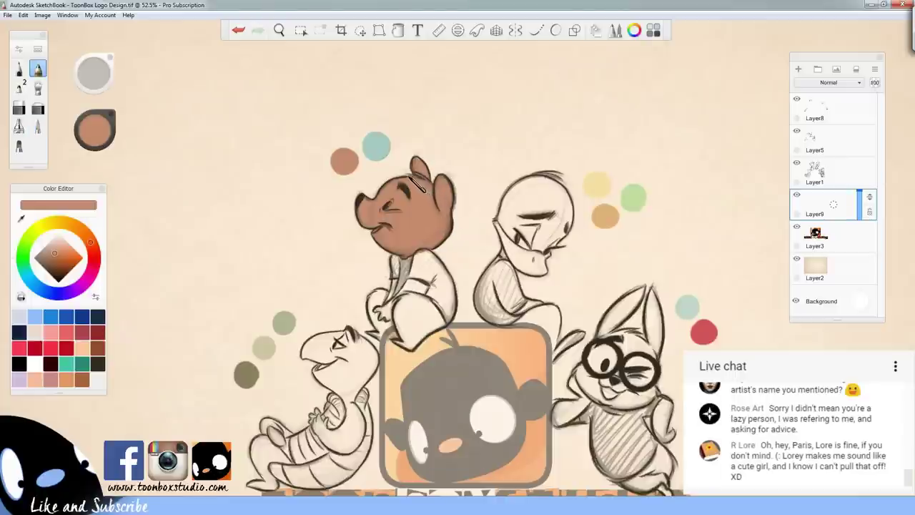
key(e)
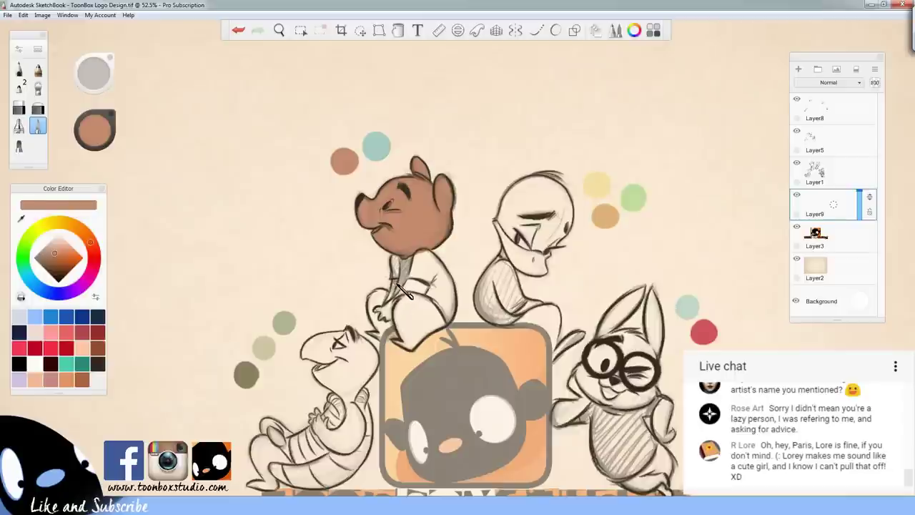
mouse_move(386, 314)
mouse_down()
mouse_move(377, 304)
mouse_move(379, 329)
mouse_move(400, 307)
mouse_up()
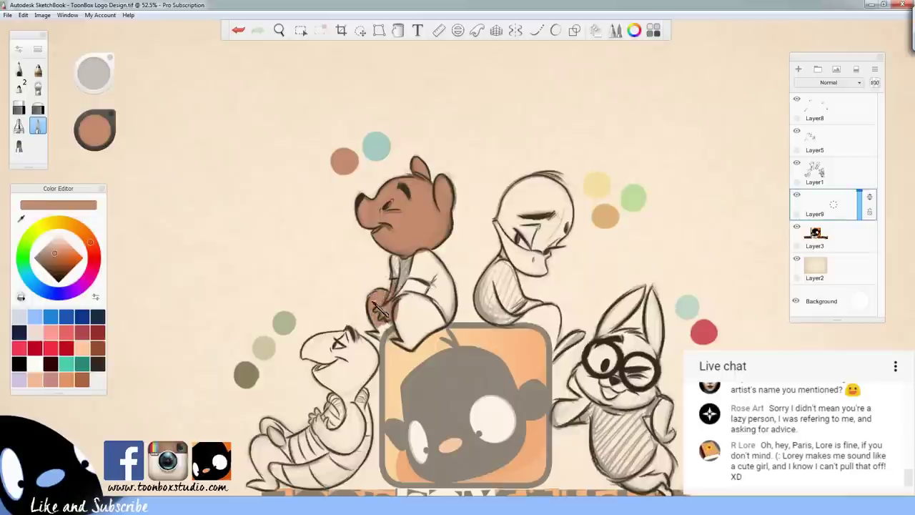
key(e)
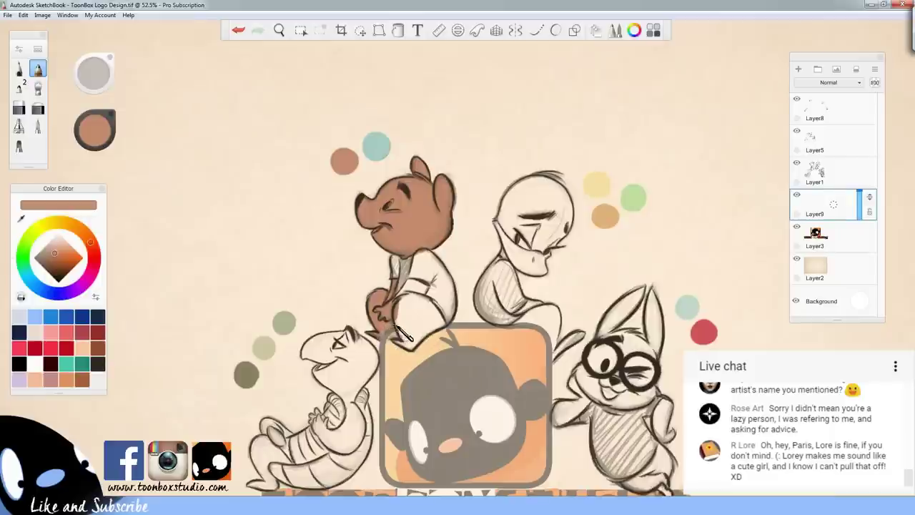
key(e)
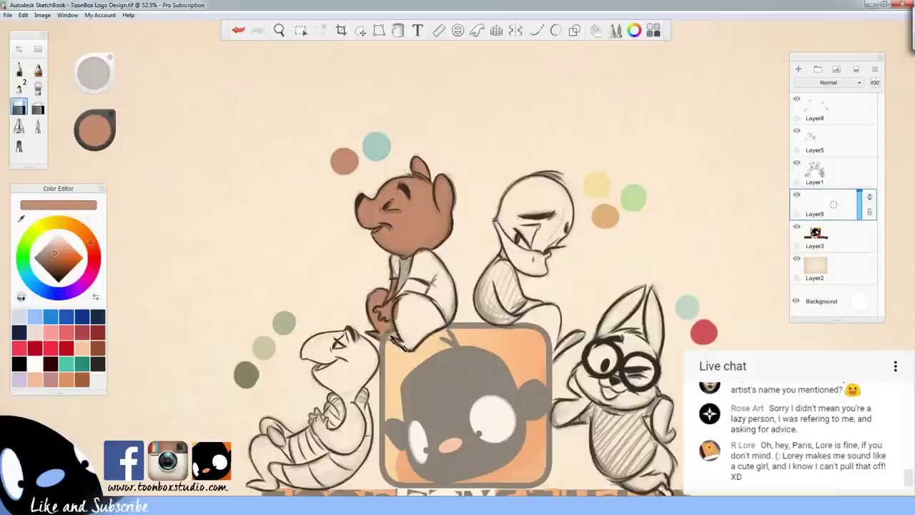
key(e)
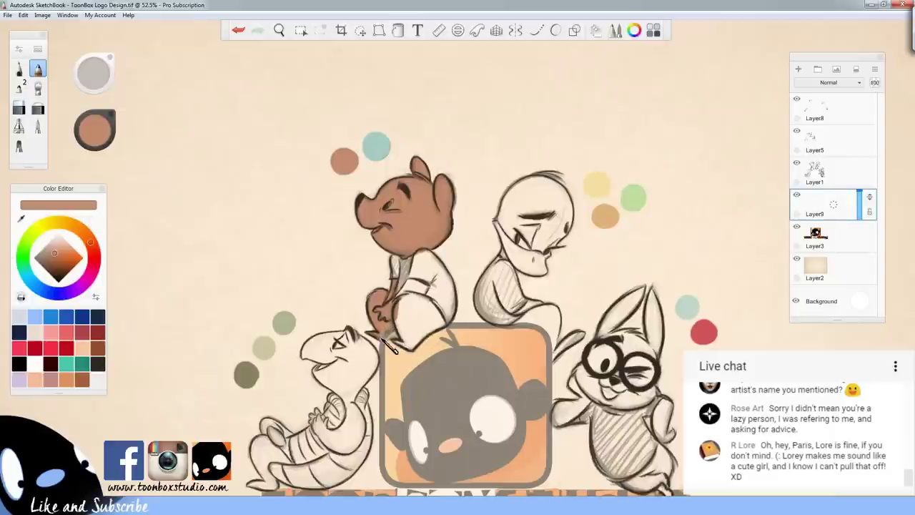
key(e)
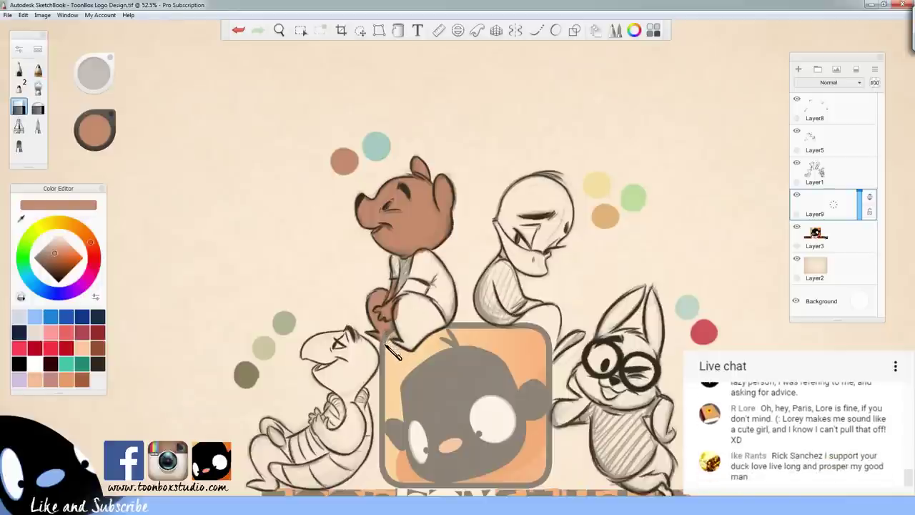
Fill the bear's near leg, foot and near forearm with the same reddish-brown, tidying the edge beside the shirt
click(38, 69)
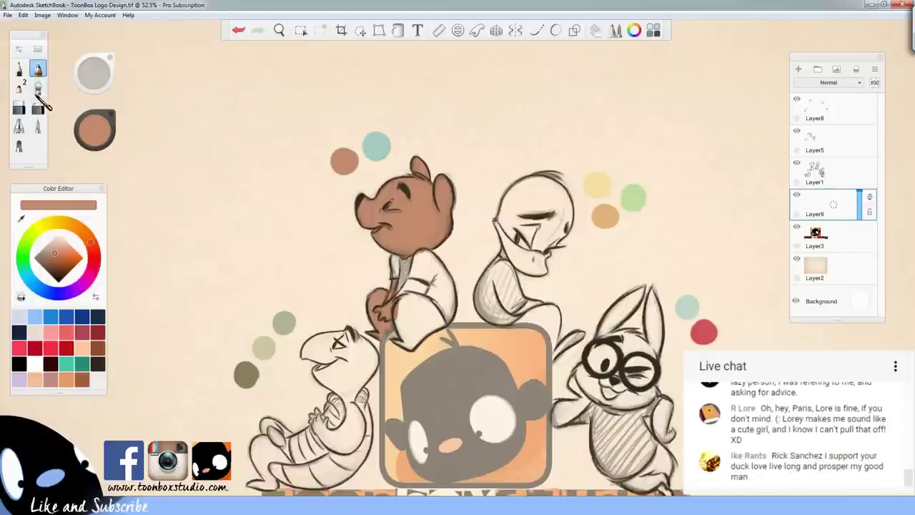
click(38, 126)
mouse_move(402, 305)
mouse_down()
mouse_move(416, 281)
mouse_move(422, 298)
mouse_move(435, 288)
mouse_move(408, 323)
mouse_move(404, 316)
mouse_move(415, 345)
mouse_move(416, 317)
mouse_move(427, 344)
mouse_move(428, 314)
mouse_move(441, 337)
mouse_move(447, 318)
mouse_move(446, 328)
mouse_move(456, 326)
mouse_move(427, 359)
mouse_move(442, 342)
mouse_up()
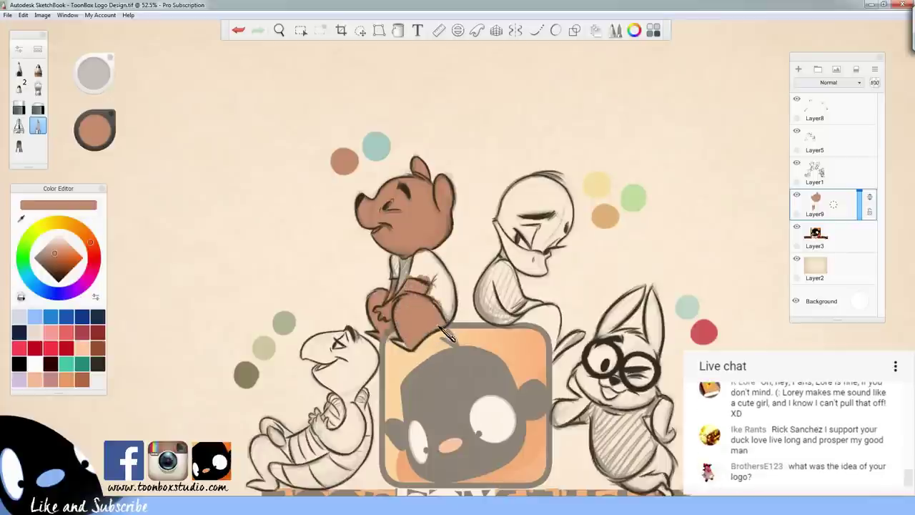
key(s)
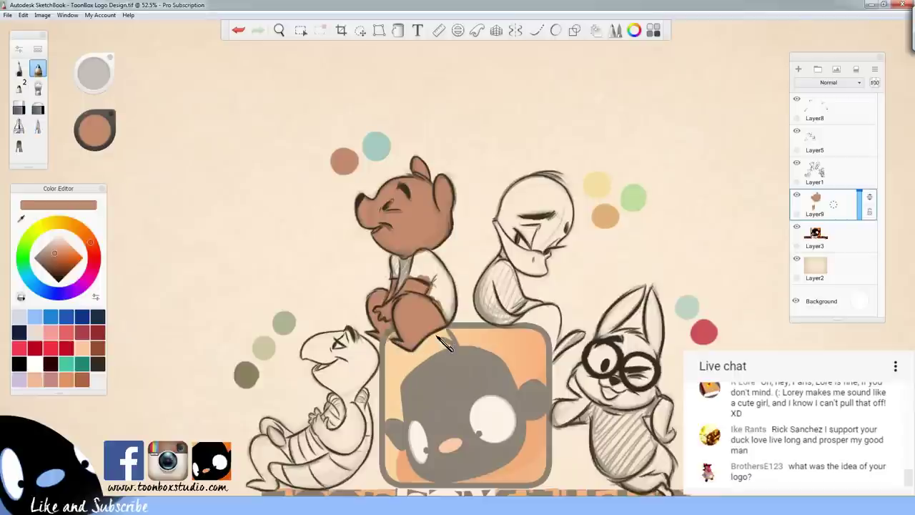
Sample the bear's light teal swatch and fill the shirt with it, including the collar, sleeves and back
alt+click(383, 151)
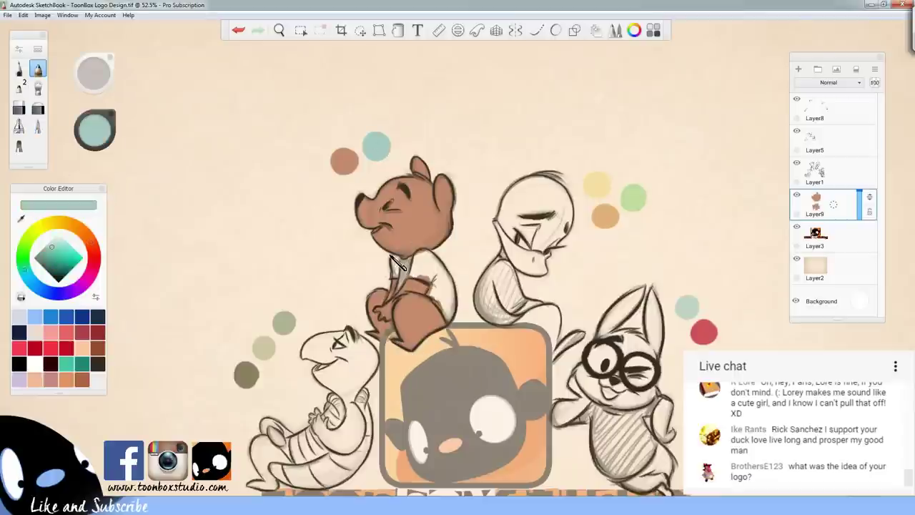
key(e)
mouse_move(401, 268)
mouse_down()
mouse_move(411, 280)
mouse_move(410, 264)
mouse_move(429, 257)
mouse_move(410, 274)
mouse_up()
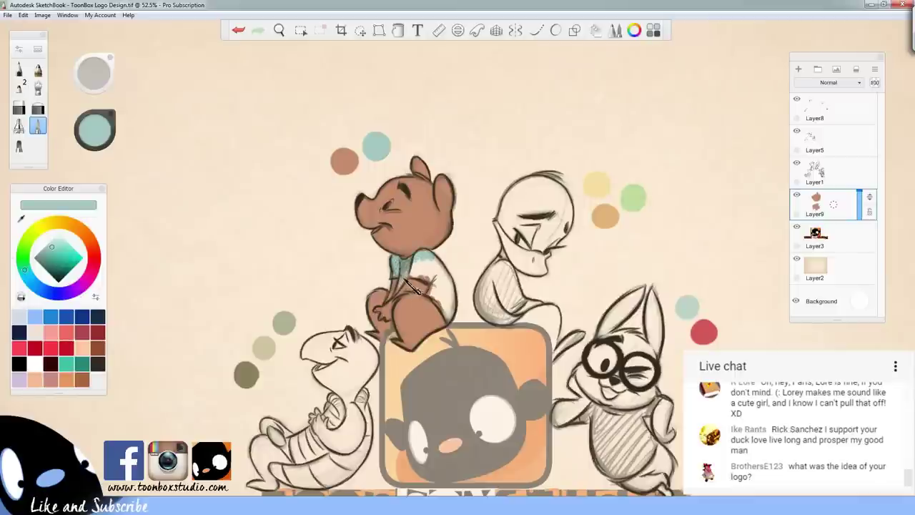
key(s)
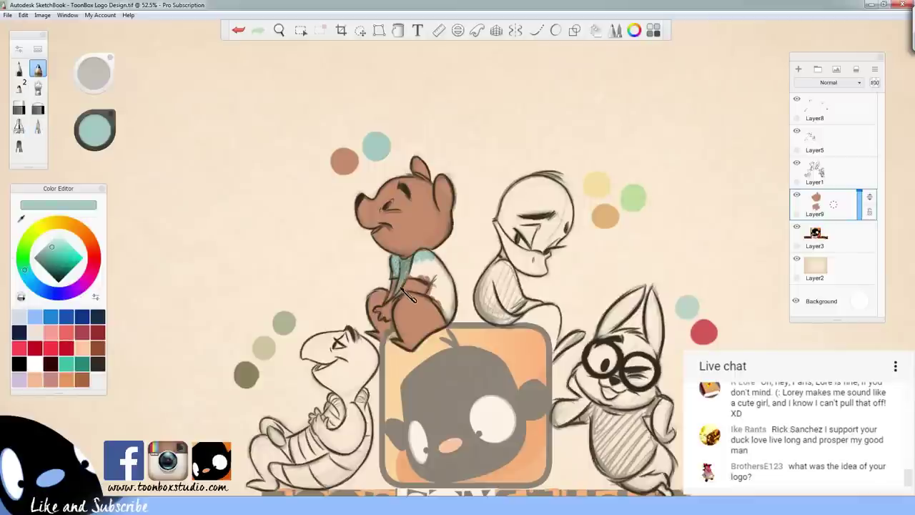
mouse_move(408, 276)
mouse_down()
mouse_move(434, 287)
mouse_move(407, 283)
mouse_move(435, 262)
mouse_move(433, 281)
mouse_move(444, 265)
mouse_move(451, 287)
mouse_move(443, 264)
mouse_move(436, 301)
mouse_up()
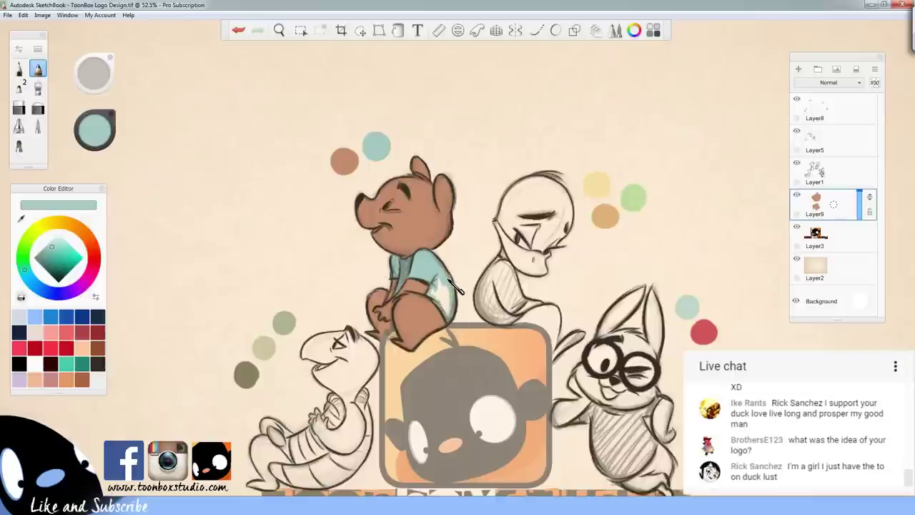
mouse_move(448, 279)
mouse_down()
mouse_move(433, 295)
mouse_move(447, 312)
mouse_move(451, 301)
mouse_up()
Sample the duck's pale yellow swatch and fill the duck's head and leg with it
click(101, 141)
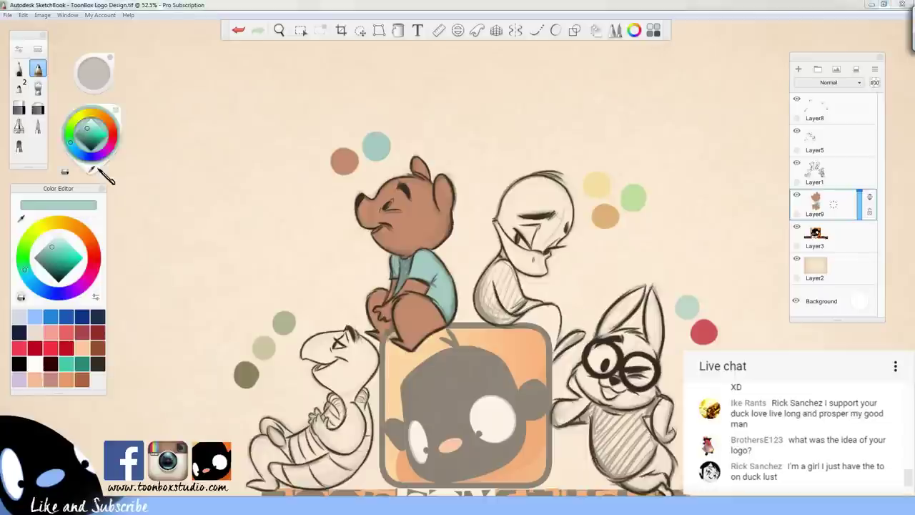
click(97, 172)
click(600, 185)
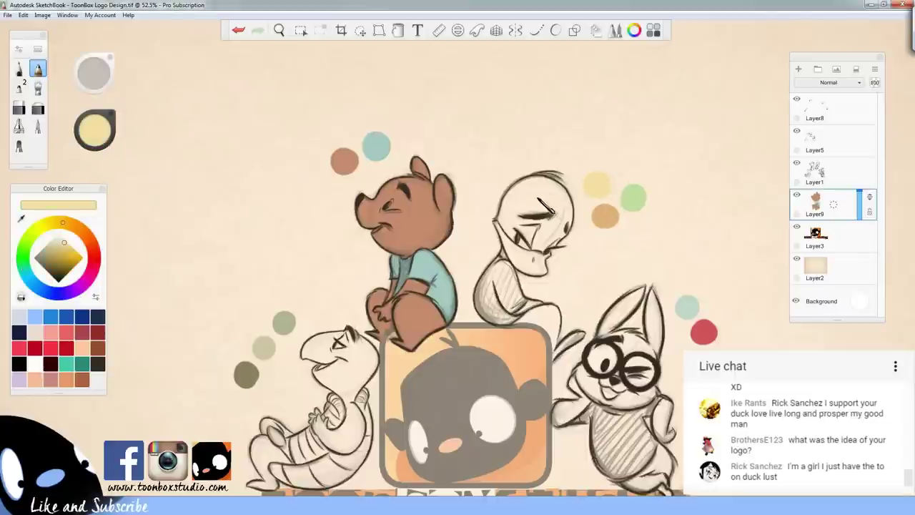
key(s)
drag(507, 219, 527, 190)
mouse_move(504, 225)
mouse_down()
mouse_move(527, 229)
mouse_move(541, 214)
mouse_move(534, 248)
mouse_move(557, 222)
mouse_move(550, 255)
mouse_up()
mouse_move(544, 186)
mouse_down()
mouse_move(518, 189)
mouse_move(557, 190)
mouse_move(569, 204)
mouse_move(563, 201)
mouse_move(555, 240)
mouse_move(568, 225)
mouse_move(561, 198)
mouse_move(537, 209)
mouse_move(560, 258)
mouse_up()
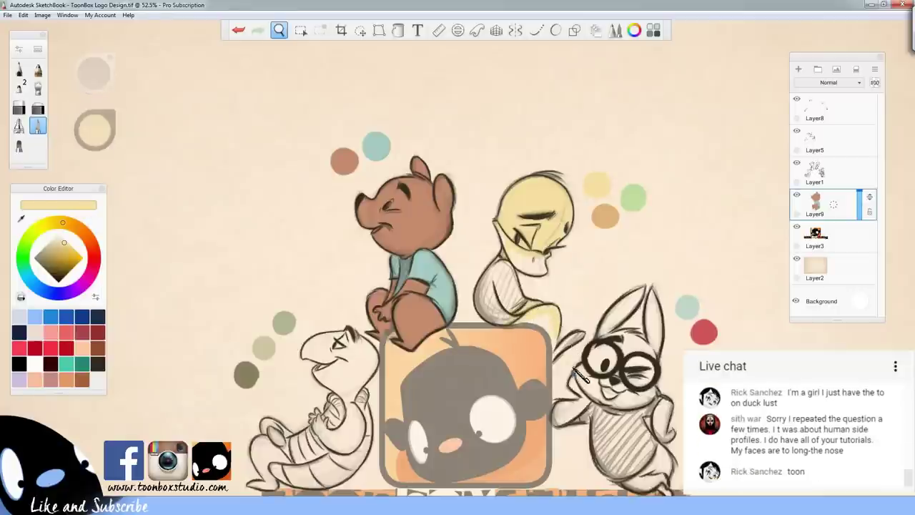
Touch up the yellow around the duck's body and erase the spill along the leg and logo frame edge
scroll(564, 323, up, 4)
mouse_move(489, 252)
mouse_down()
mouse_move(405, 272)
mouse_move(480, 257)
mouse_move(466, 272)
mouse_move(494, 298)
mouse_move(499, 290)
mouse_up()
key(s)
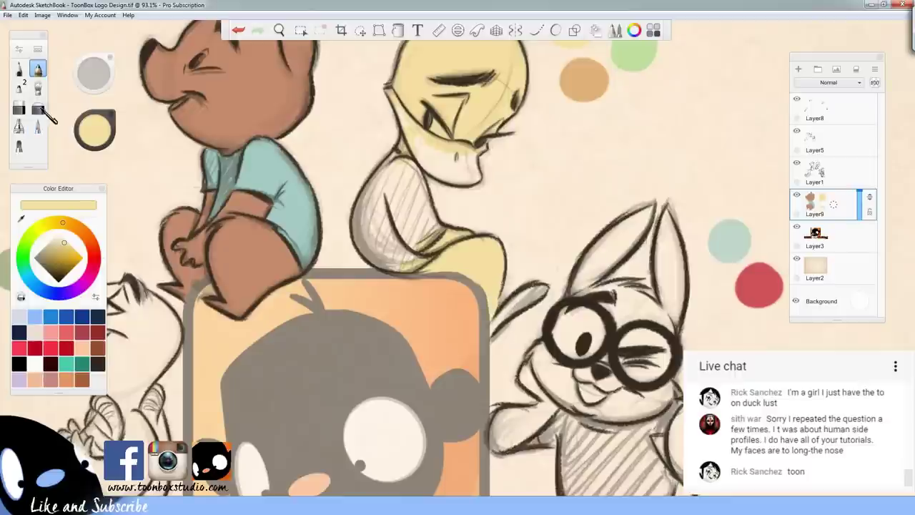
click(39, 108)
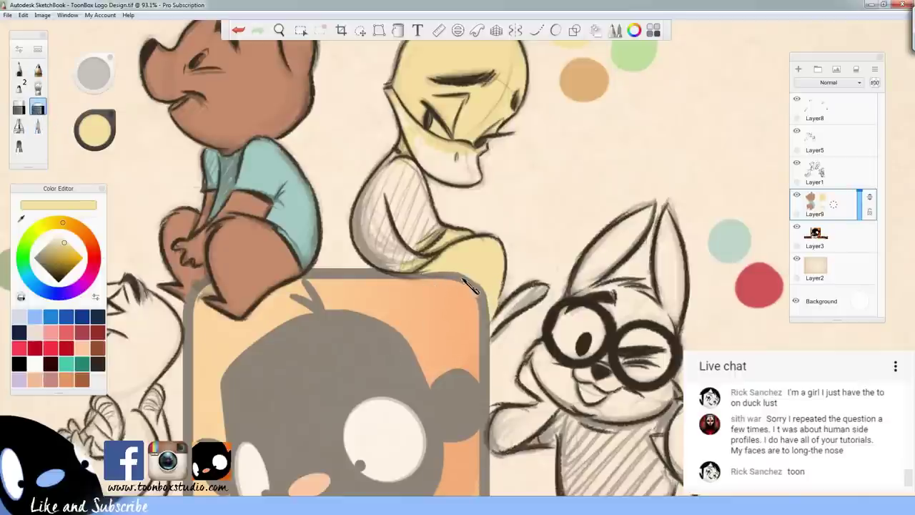
drag(463, 287, 433, 320)
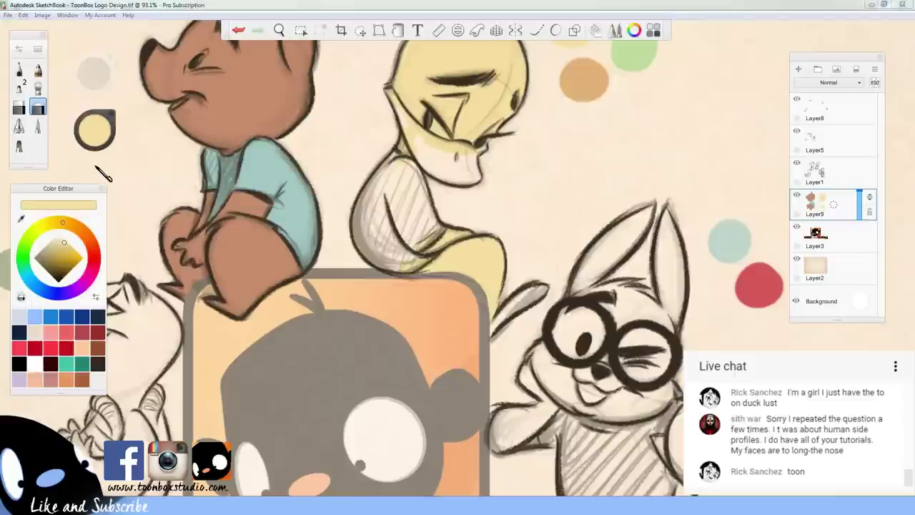
Sample the duck's orange-tan swatch and fill the duck's foot and beak with it
alt+click(590, 101)
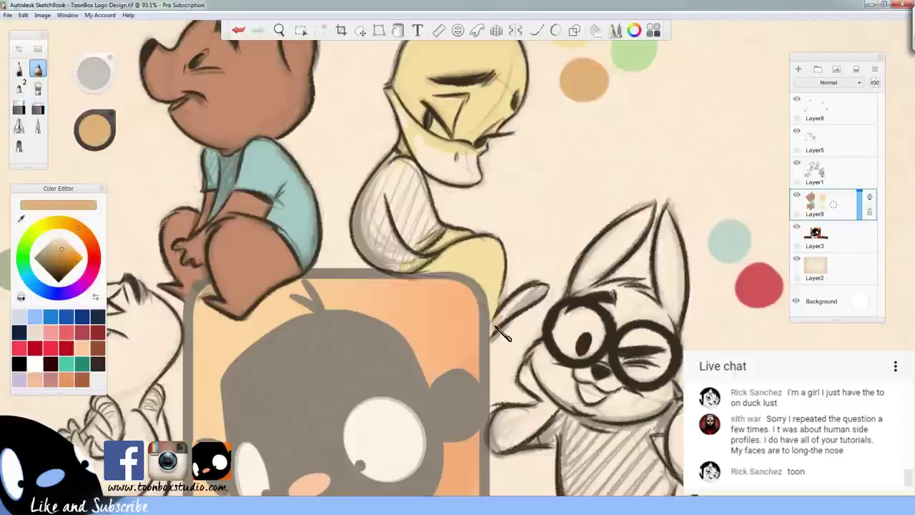
drag(493, 336, 547, 290)
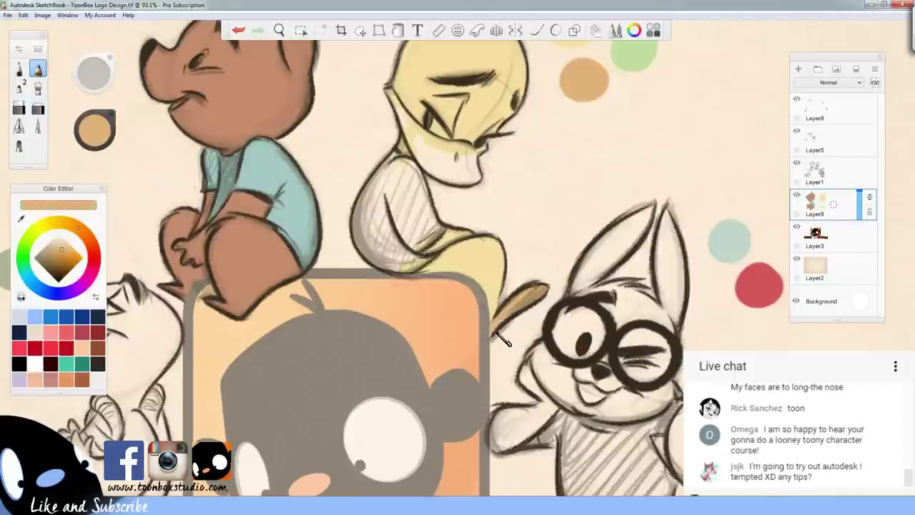
key(e)
key(e)
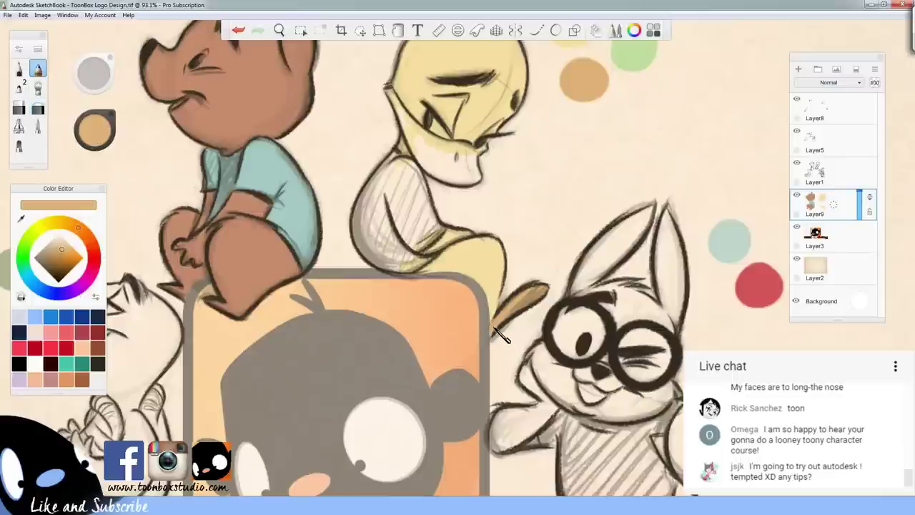
key(space)
drag(536, 294, 509, 374)
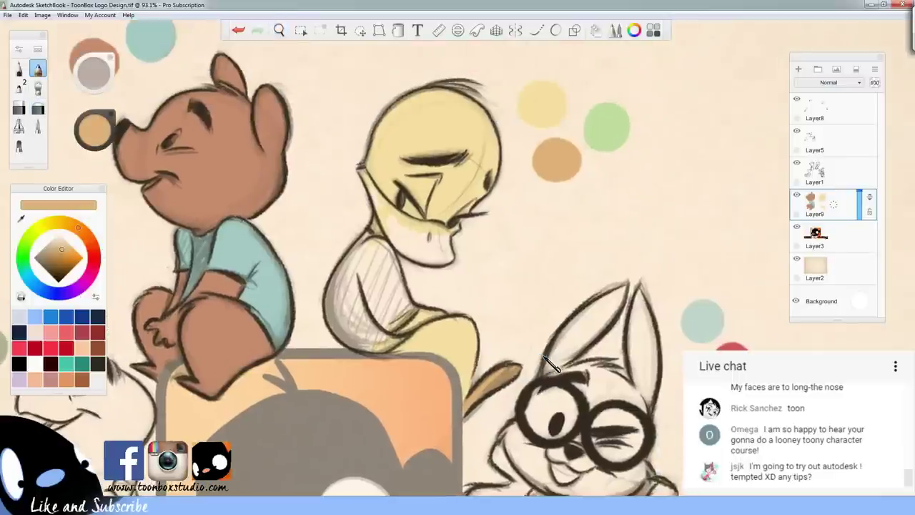
mouse_move(364, 172)
mouse_down()
mouse_move(390, 215)
mouse_move(368, 180)
mouse_move(386, 226)
mouse_move(411, 254)
mouse_move(393, 232)
mouse_move(400, 211)
mouse_move(422, 233)
mouse_move(446, 235)
mouse_move(433, 239)
mouse_move(450, 244)
mouse_move(426, 264)
mouse_move(447, 268)
mouse_move(438, 259)
mouse_move(448, 245)
mouse_move(456, 258)
mouse_move(428, 263)
mouse_move(451, 234)
mouse_move(462, 280)
mouse_up()
Fill the duck's shirt with its sampled light green swatch colour and paint the duck's eyes white
alt+click(594, 136)
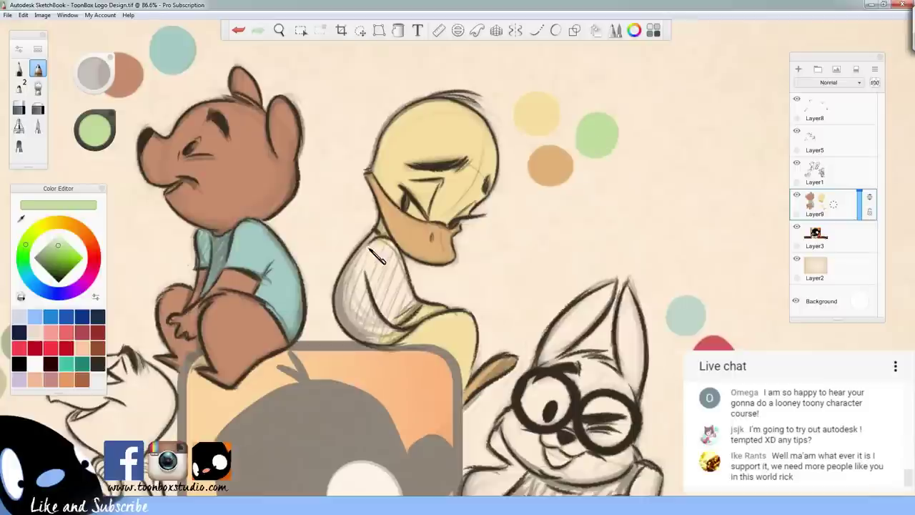
mouse_move(375, 258)
mouse_down()
mouse_move(376, 235)
mouse_move(372, 263)
mouse_move(386, 244)
mouse_move(403, 287)
mouse_move(398, 255)
mouse_move(417, 304)
mouse_move(369, 266)
mouse_move(382, 308)
mouse_move(381, 256)
mouse_move(395, 304)
mouse_move(397, 266)
mouse_move(406, 280)
mouse_move(387, 238)
mouse_move(353, 263)
mouse_move(362, 254)
mouse_move(352, 276)
mouse_move(367, 278)
mouse_move(370, 264)
mouse_move(358, 321)
mouse_move(397, 290)
mouse_move(406, 330)
mouse_up()
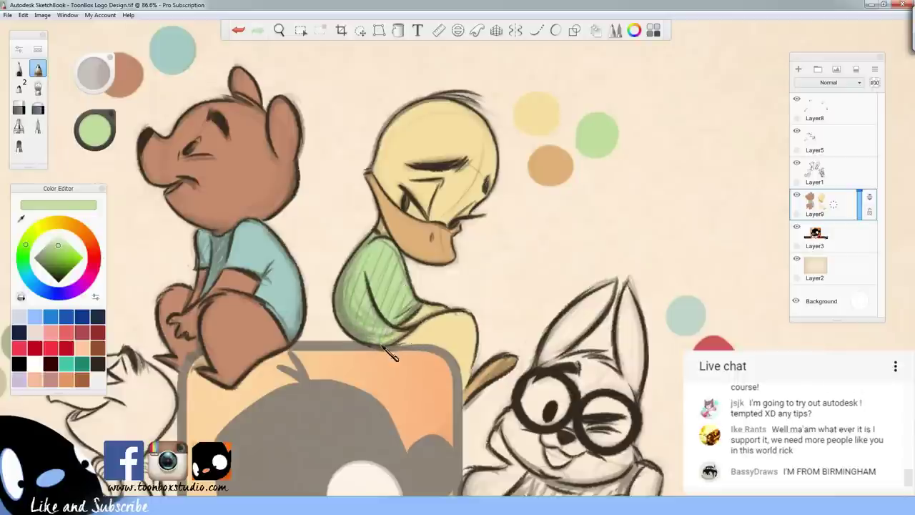
key(space)
mouse_move(465, 302)
mouse_down()
mouse_move(482, 363)
mouse_move(500, 380)
mouse_move(491, 370)
mouse_up()
click(35, 363)
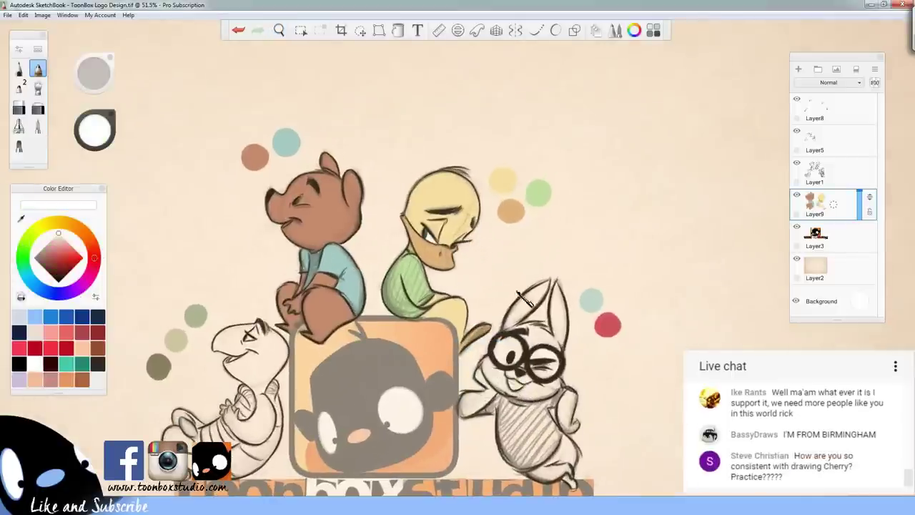
Colour the inside of the bear's mouth dark red, undoing the first bright red stroke
click(63, 351)
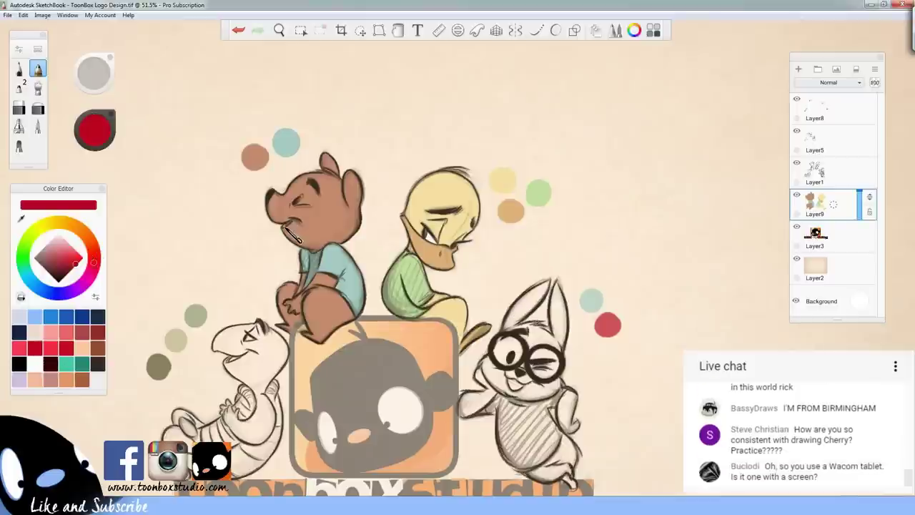
key(ctrl+z)
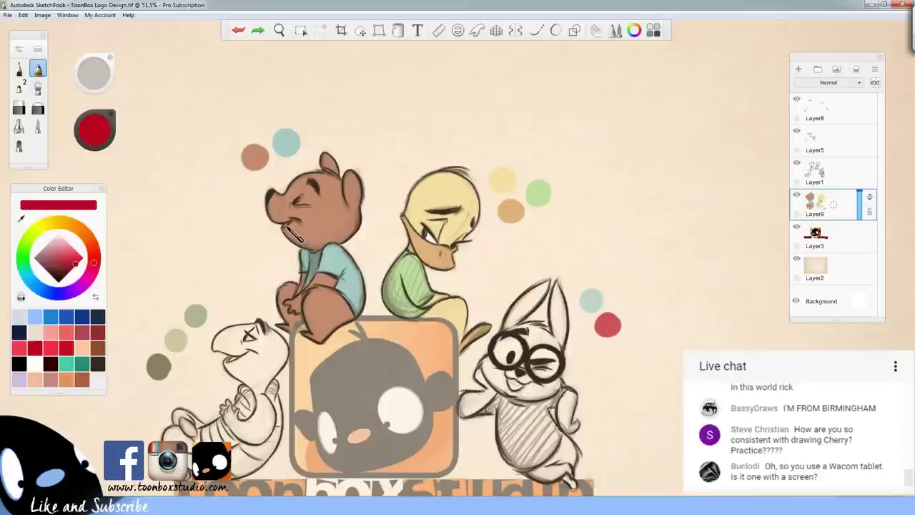
click(60, 272)
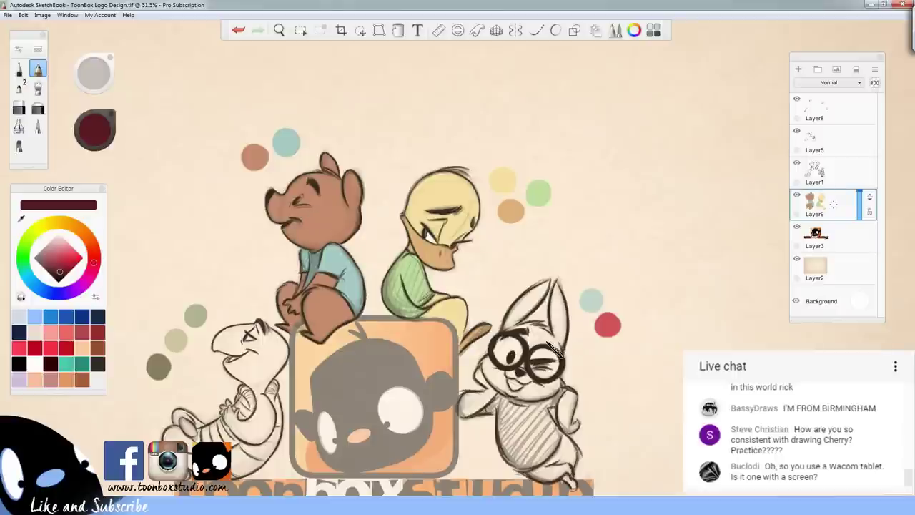
Sample the pale teal swatch beside the animal with glasses and fill that animal's ears and forehead with it
click(35, 363)
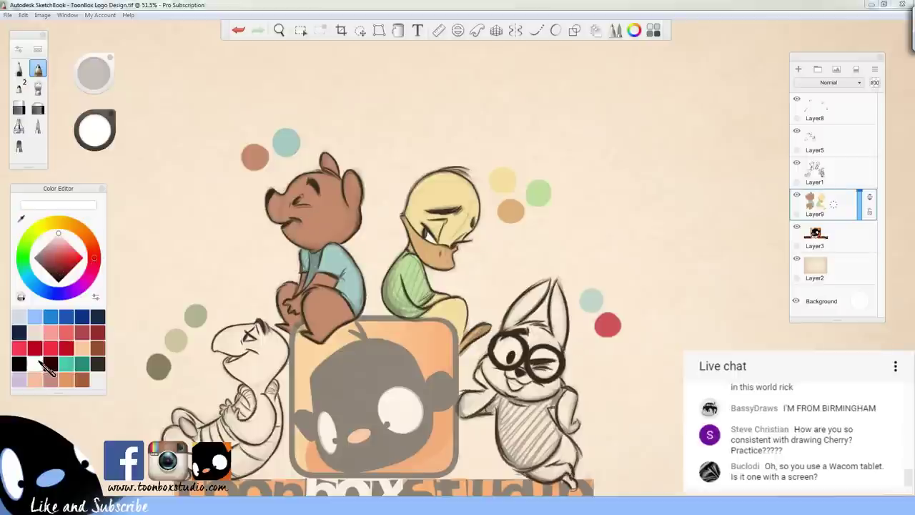
key(space)
drag(526, 322, 533, 350)
click(94, 132)
click(523, 205)
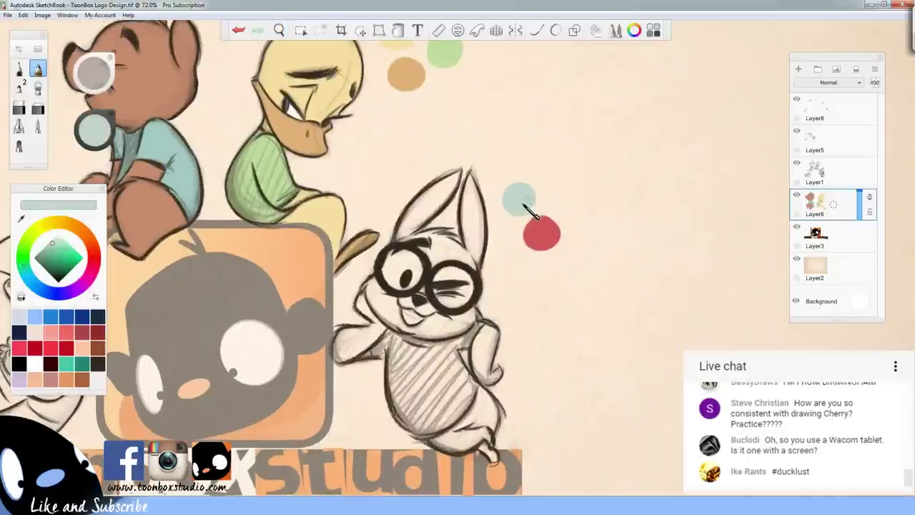
mouse_move(414, 226)
mouse_down()
mouse_move(461, 183)
mouse_move(437, 194)
mouse_move(431, 212)
mouse_move(461, 226)
mouse_move(413, 246)
mouse_move(453, 240)
mouse_move(444, 235)
mouse_move(437, 246)
mouse_move(457, 247)
mouse_move(428, 276)
mouse_move(463, 257)
mouse_up()
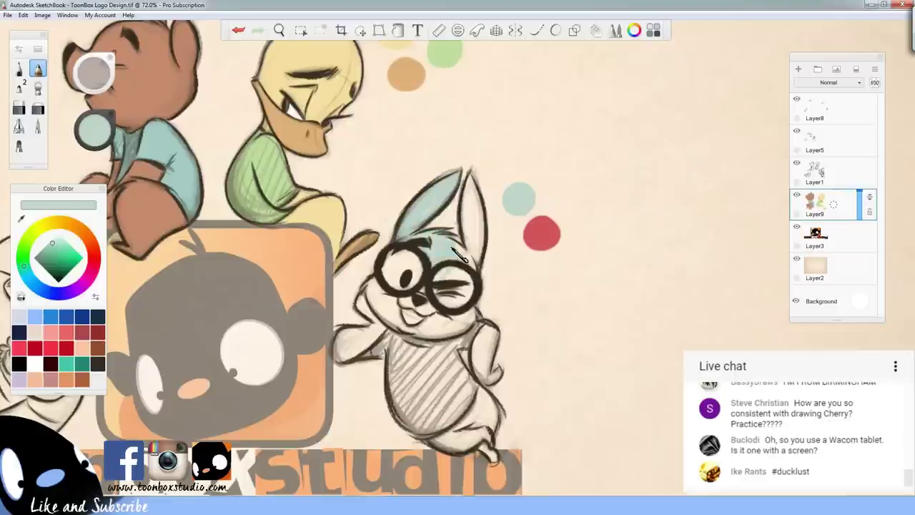
mouse_move(481, 200)
mouse_down()
mouse_move(478, 266)
mouse_move(478, 203)
mouse_move(489, 223)
mouse_up()
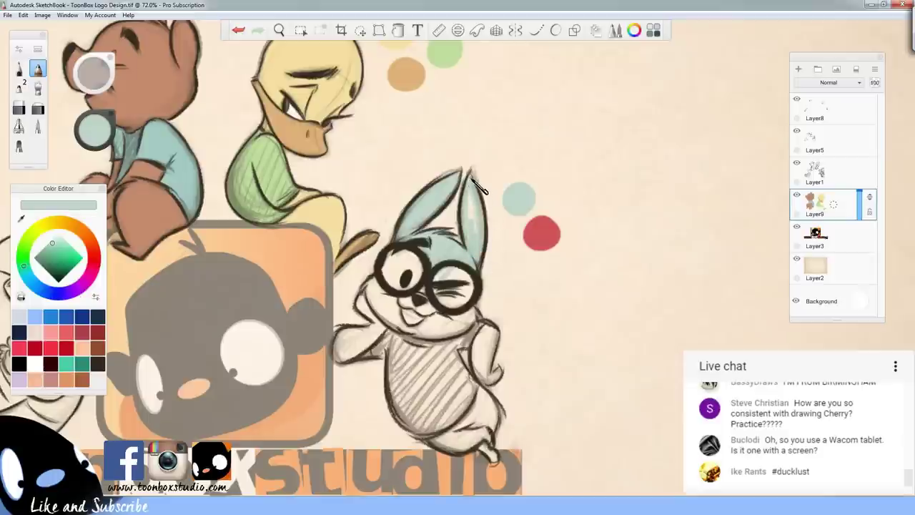
key(space)
drag(539, 334, 562, 284)
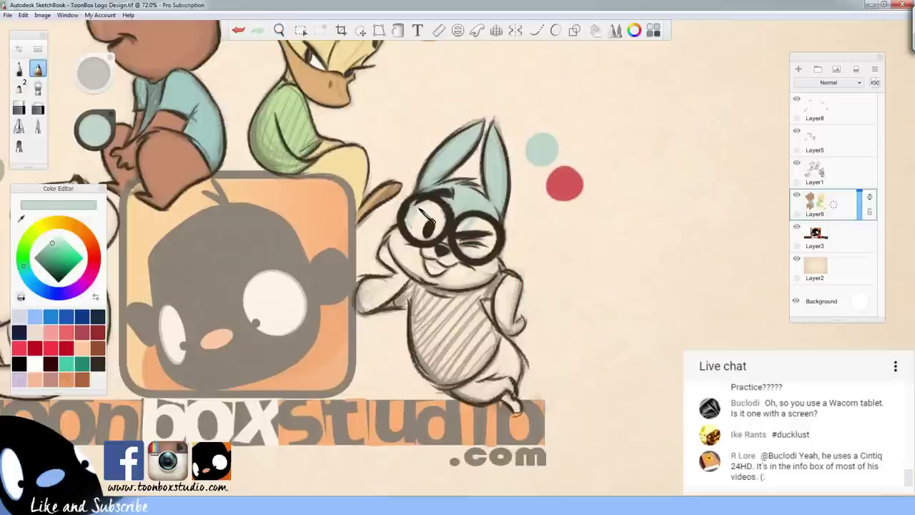
Fill the face, the area around the glasses and the waving arm of the animal with glasses with pale teal
drag(426, 224, 430, 229)
mouse_move(465, 233)
mouse_down()
mouse_move(485, 222)
mouse_move(472, 257)
mouse_move(498, 233)
mouse_move(499, 268)
mouse_up()
mouse_move(408, 240)
mouse_down()
mouse_move(415, 271)
mouse_move(436, 243)
mouse_move(432, 276)
mouse_move(433, 249)
mouse_move(425, 263)
mouse_move(441, 279)
mouse_move(473, 257)
mouse_move(464, 285)
mouse_move(498, 262)
mouse_move(485, 279)
mouse_up()
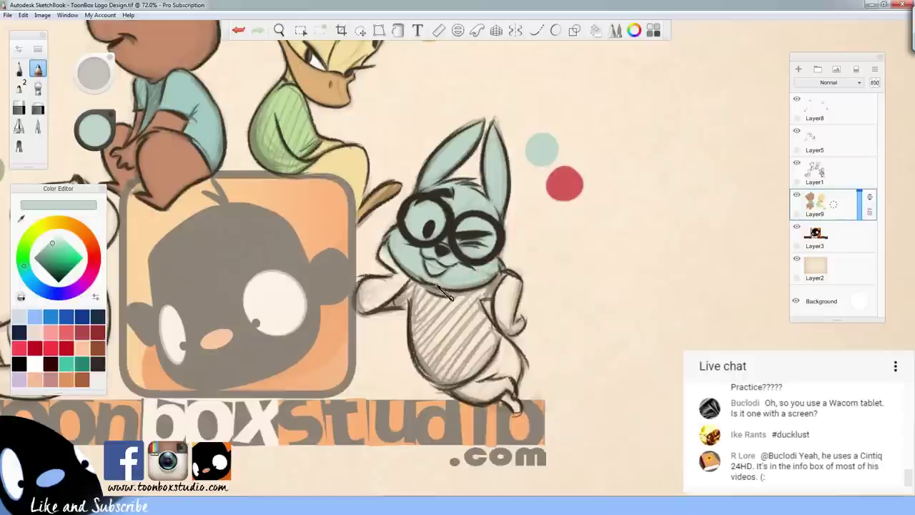
mouse_move(371, 296)
mouse_down()
mouse_move(375, 282)
mouse_move(391, 287)
mouse_move(382, 311)
mouse_move(402, 278)
mouse_up()
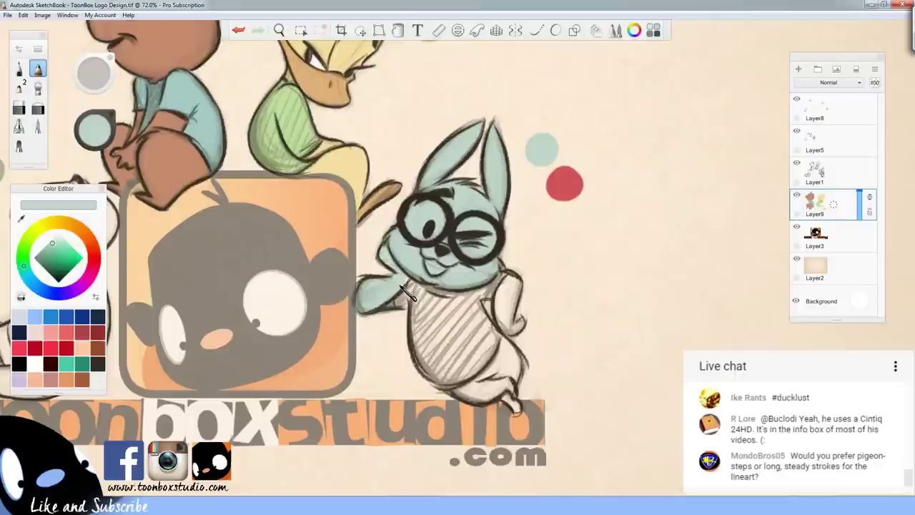
key(ctrl+z)
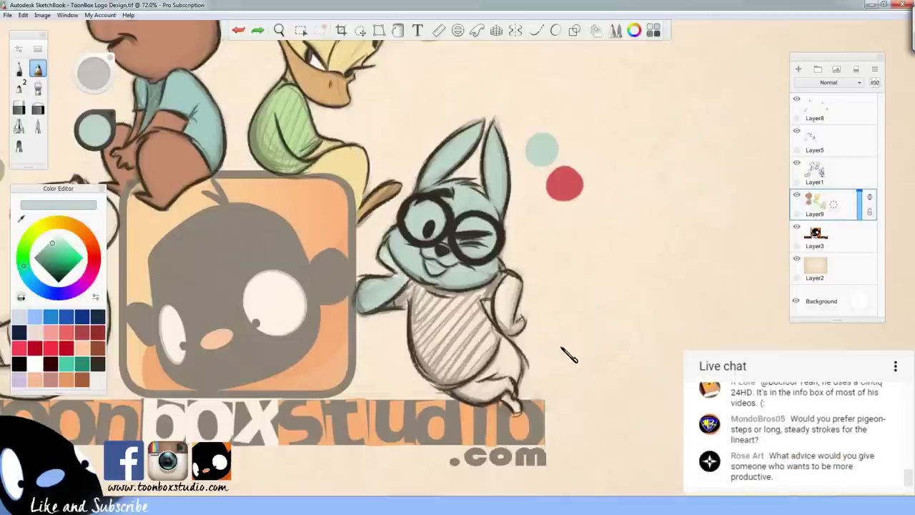
click(261, 33)
Fill the bent arm, hand, hip and leg of the animal with glasses with the same pale teal
drag(591, 362, 534, 286)
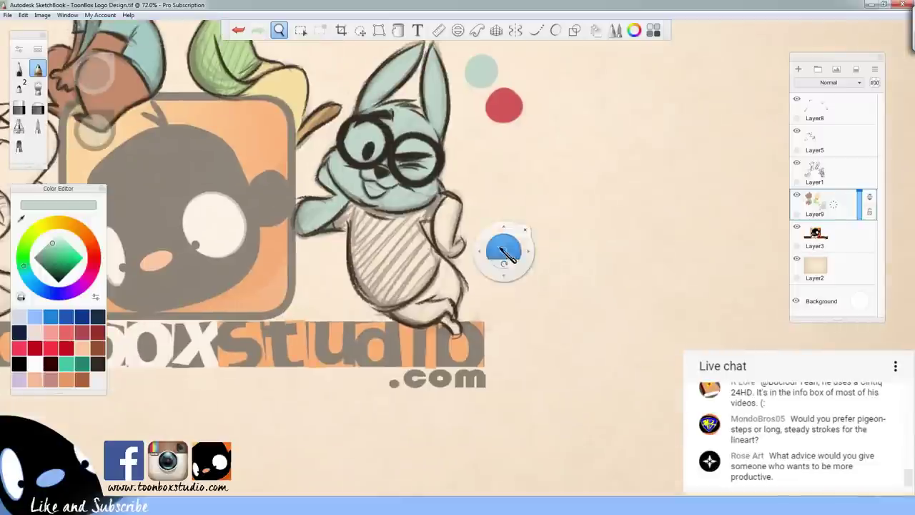
drag(504, 251, 516, 231)
mouse_move(444, 200)
mouse_down()
mouse_move(431, 240)
mouse_move(444, 190)
mouse_up()
drag(442, 231, 448, 253)
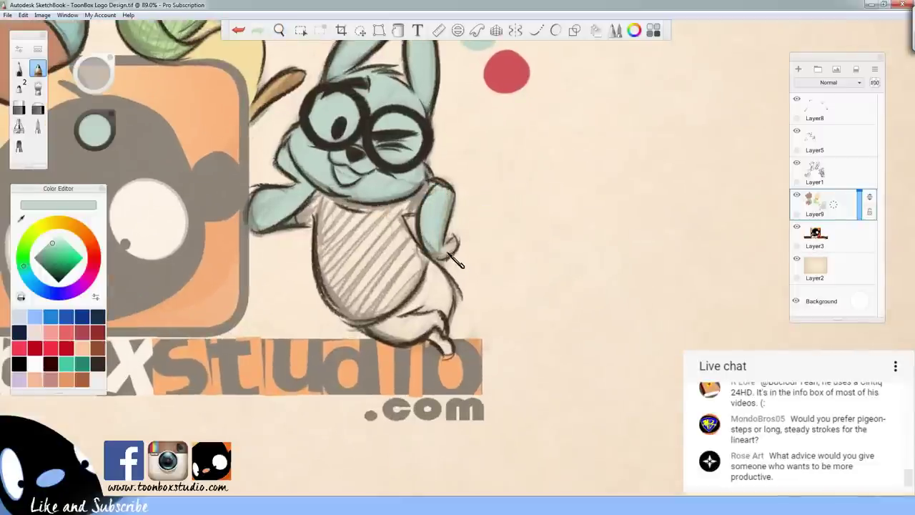
mouse_move(409, 299)
mouse_down()
mouse_move(449, 308)
mouse_move(445, 328)
mouse_move(447, 286)
mouse_move(429, 323)
mouse_move(429, 298)
mouse_move(412, 328)
mouse_move(378, 332)
mouse_move(422, 314)
mouse_move(393, 330)
mouse_move(433, 322)
mouse_move(386, 332)
mouse_move(438, 340)
mouse_up()
Lighten the pale teal to a near-white tint and paint the teeth of the animal with glasses
key(space)
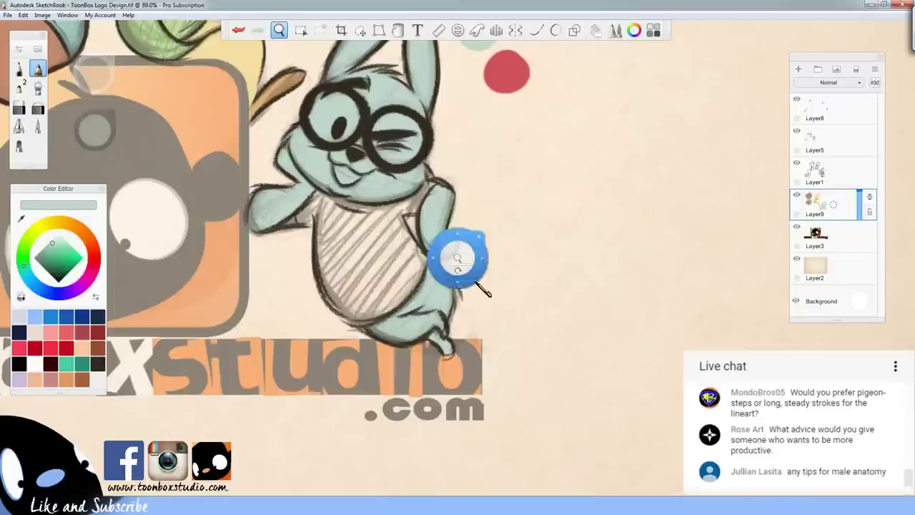
drag(461, 264, 509, 381)
drag(100, 136, 104, 104)
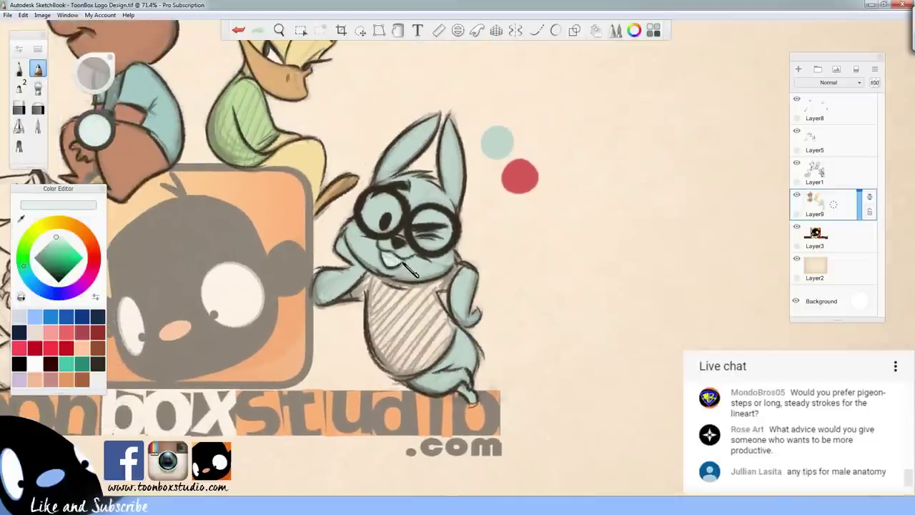
drag(403, 263, 391, 266)
Paint the lenses of the glasses with the near-white tint on a new layer and merge it into Layer9
key(space)
drag(556, 336, 601, 363)
click(799, 68)
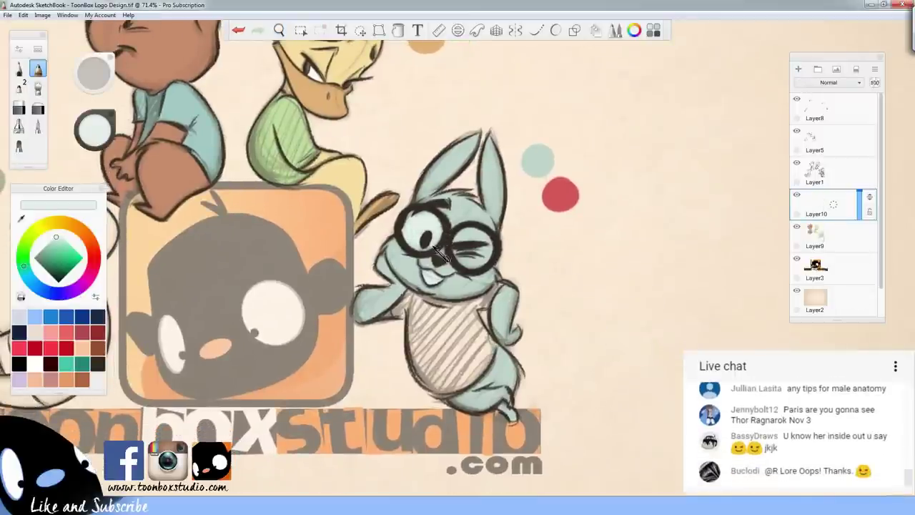
mouse_move(474, 230)
mouse_down()
mouse_move(457, 248)
mouse_move(469, 237)
mouse_move(462, 249)
mouse_move(477, 253)
mouse_move(491, 236)
mouse_move(476, 268)
mouse_up()
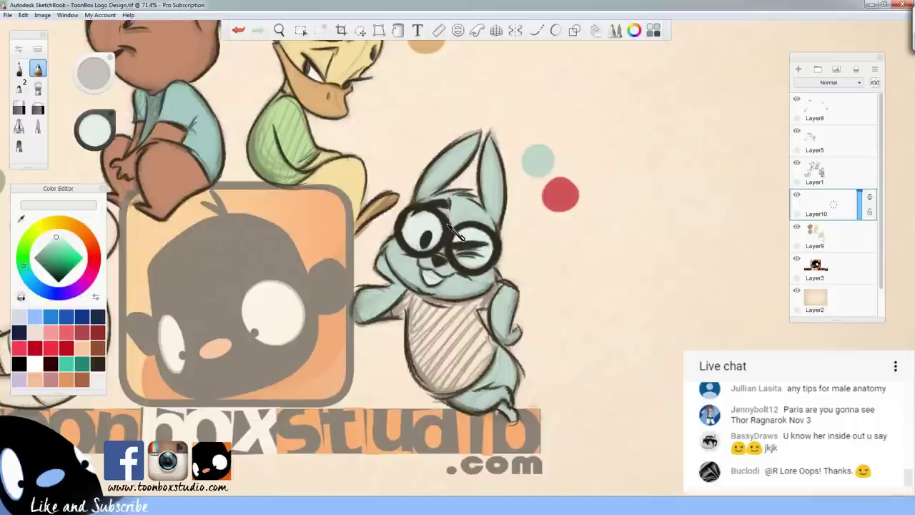
drag(867, 208, 815, 252)
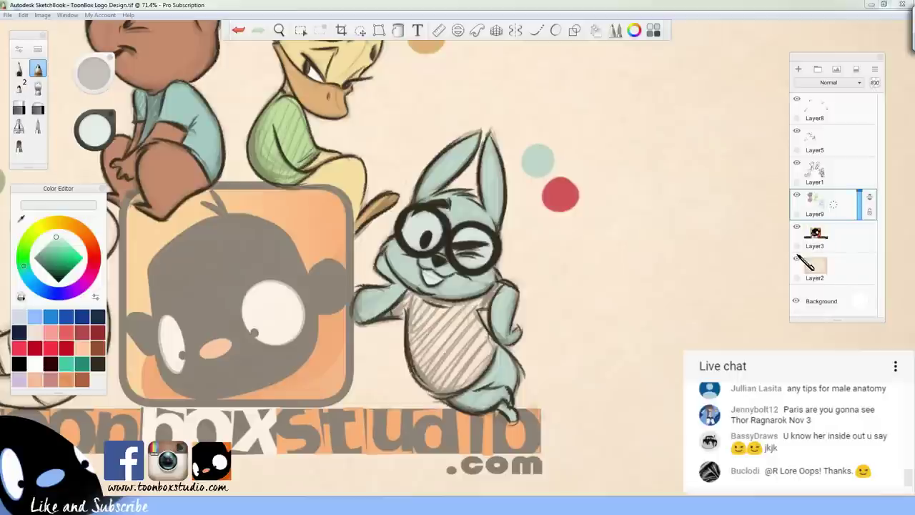
Sample the red swatch beside the animal with glasses and fill its whole shirt, including the sleeve, with it
drag(103, 141, 566, 200)
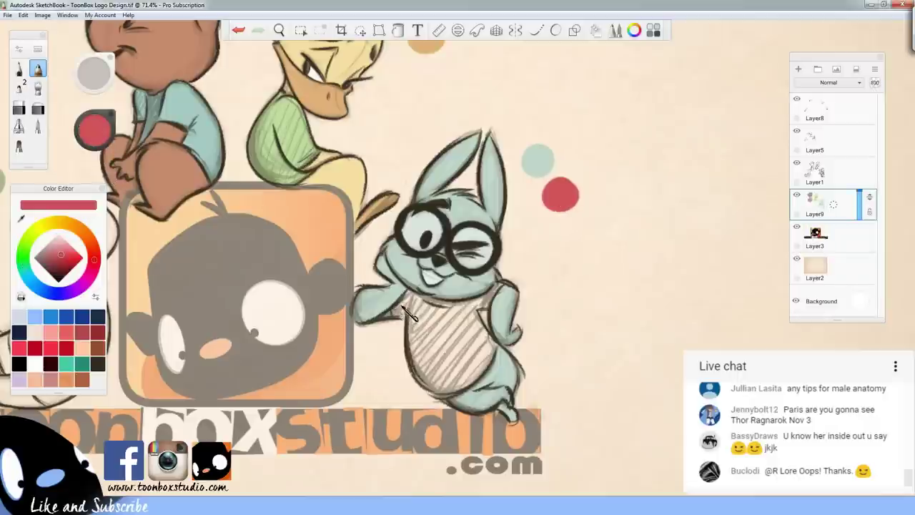
mouse_move(424, 307)
mouse_down()
mouse_move(394, 312)
mouse_move(410, 305)
mouse_move(403, 308)
mouse_move(412, 319)
mouse_move(401, 317)
mouse_move(431, 311)
mouse_up()
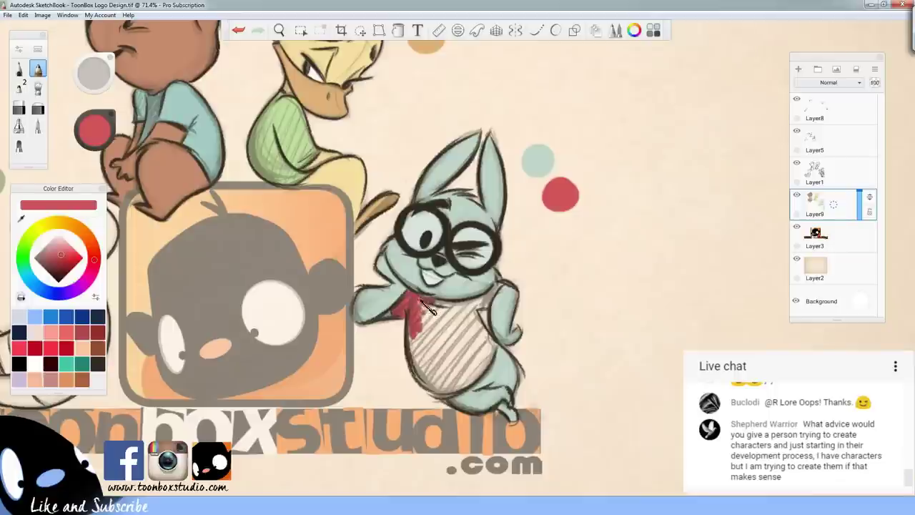
mouse_move(445, 313)
mouse_down()
mouse_move(482, 293)
mouse_move(467, 308)
mouse_move(504, 284)
mouse_move(488, 319)
mouse_up()
mouse_move(422, 307)
mouse_down()
mouse_move(432, 322)
mouse_move(470, 311)
mouse_move(465, 324)
mouse_move(469, 315)
mouse_move(411, 341)
mouse_move(420, 366)
mouse_move(414, 333)
mouse_move(422, 371)
mouse_move(425, 331)
mouse_move(431, 380)
mouse_move(434, 343)
mouse_move(438, 374)
mouse_move(441, 347)
mouse_move(448, 371)
mouse_move(470, 326)
mouse_move(475, 353)
mouse_move(476, 318)
mouse_move(490, 323)
mouse_move(483, 331)
mouse_up()
mouse_move(437, 380)
mouse_down()
mouse_move(434, 400)
mouse_move(452, 393)
mouse_move(438, 390)
mouse_move(461, 396)
mouse_move(484, 376)
mouse_move(472, 356)
mouse_move(483, 353)
mouse_move(490, 364)
mouse_up()
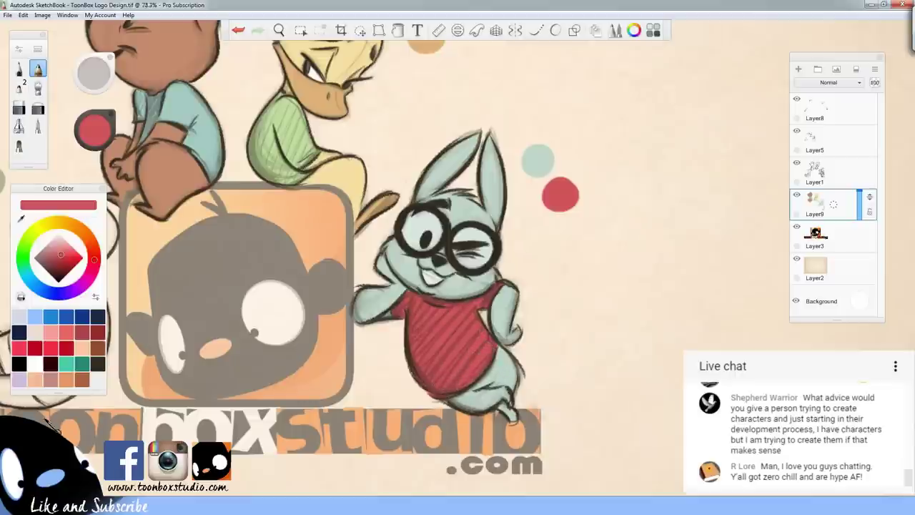
Sample the sage green swatch beside the turtle and fill the turtle's head, beak and neck with it
key(ctrl+0)
key(space)
mouse_move(361, 375)
mouse_down()
mouse_move(386, 315)
mouse_move(522, 413)
mouse_move(506, 408)
mouse_up()
click(94, 129)
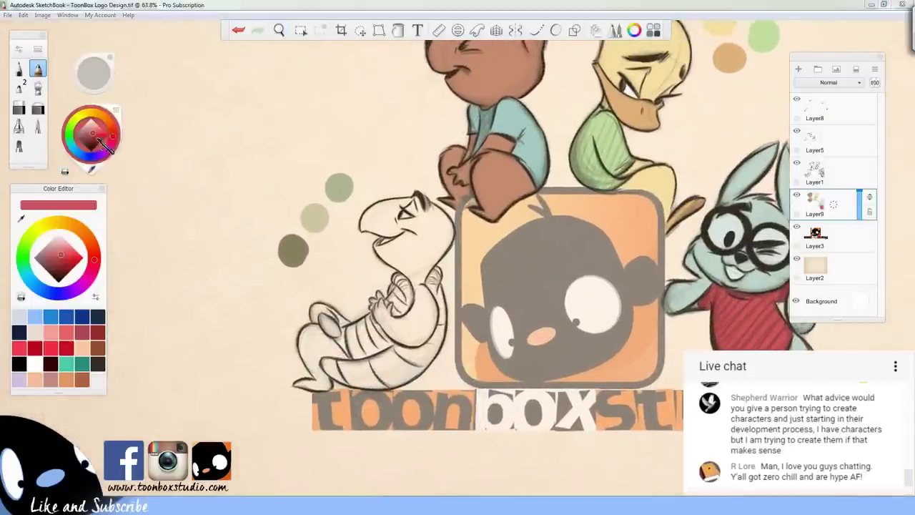
alt+click(343, 190)
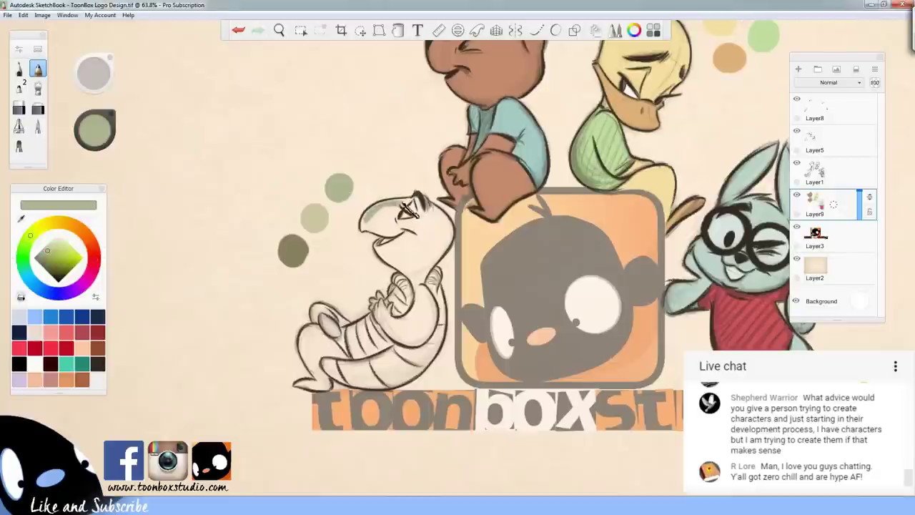
mouse_move(402, 204)
mouse_down()
mouse_move(380, 210)
mouse_move(421, 199)
mouse_move(400, 214)
mouse_move(421, 200)
mouse_move(411, 224)
mouse_move(424, 214)
mouse_move(414, 234)
mouse_move(428, 231)
mouse_move(422, 250)
mouse_move(438, 227)
mouse_move(424, 201)
mouse_move(443, 230)
mouse_move(433, 213)
mouse_move(442, 230)
mouse_move(433, 249)
mouse_move(436, 219)
mouse_move(444, 243)
mouse_move(452, 231)
mouse_move(421, 284)
mouse_move(411, 258)
mouse_up()
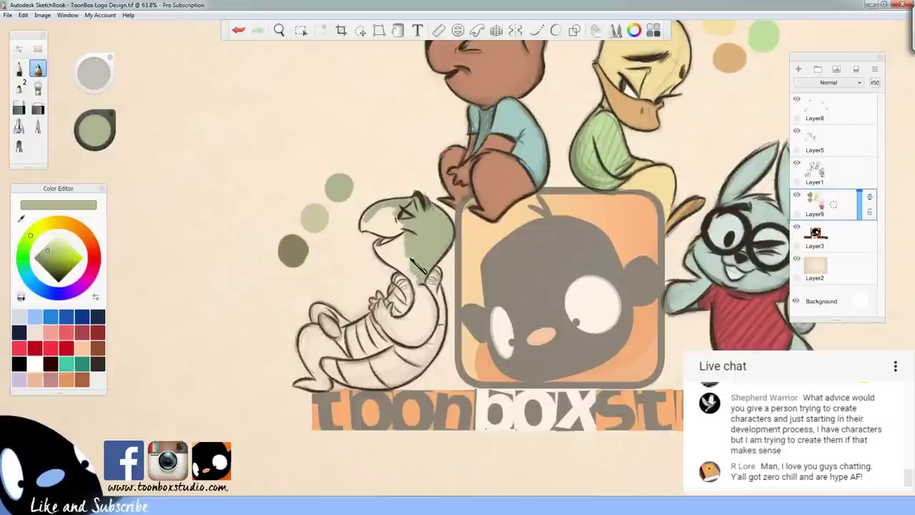
drag(365, 233, 389, 233)
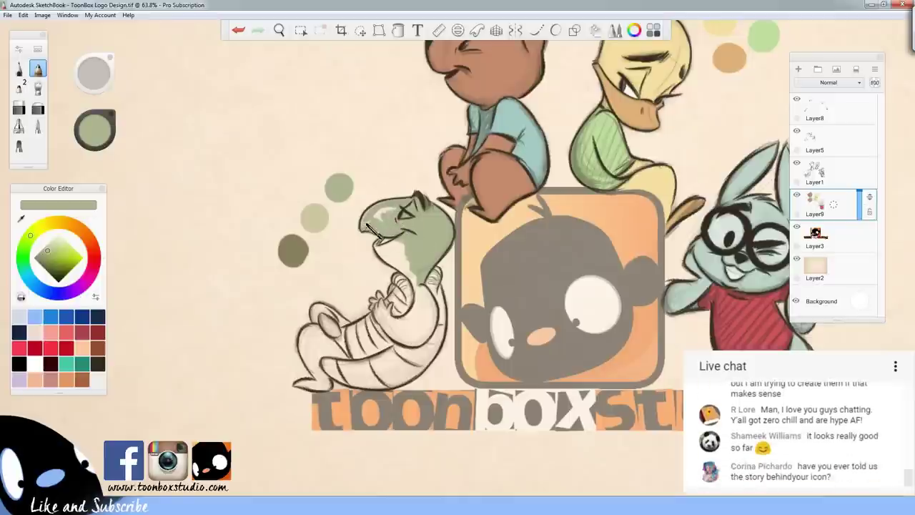
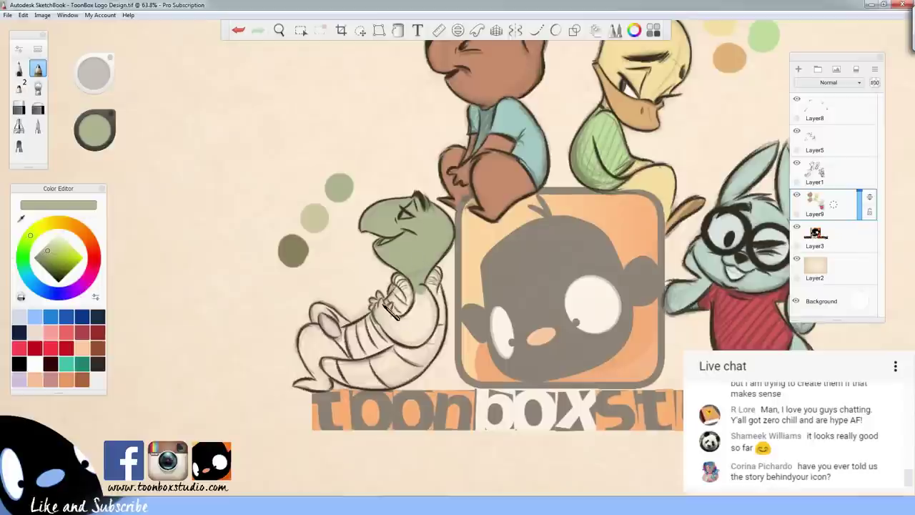
Fill the turtle's arm, hands, legs and feet with the sage green
mouse_move(386, 308)
mouse_down()
mouse_move(401, 343)
mouse_move(430, 298)
mouse_move(417, 351)
mouse_move(440, 304)
mouse_move(433, 294)
mouse_move(434, 338)
mouse_move(436, 328)
mouse_move(419, 351)
mouse_up()
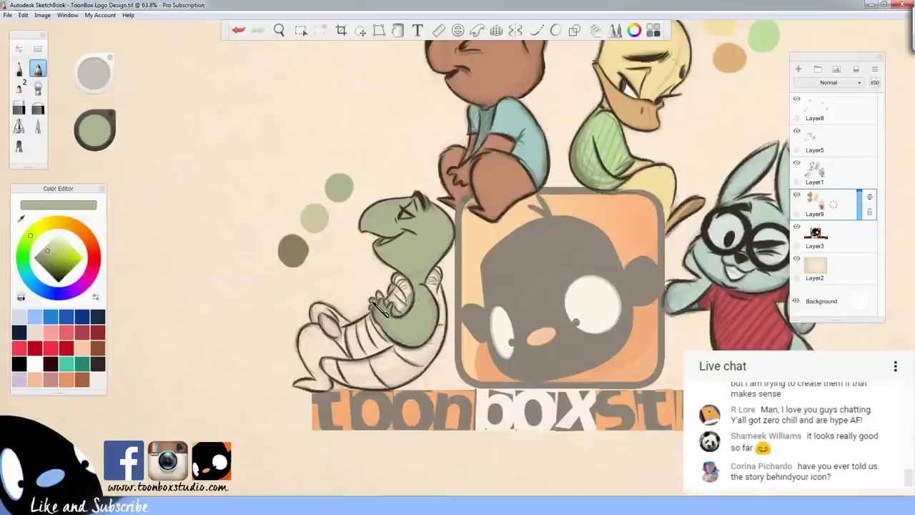
drag(379, 308, 386, 309)
mouse_move(331, 349)
mouse_down()
mouse_move(318, 343)
mouse_move(342, 365)
mouse_move(349, 338)
mouse_move(322, 315)
mouse_move(325, 330)
mouse_move(339, 336)
mouse_move(325, 321)
mouse_move(356, 339)
mouse_move(311, 334)
mouse_move(321, 372)
mouse_up()
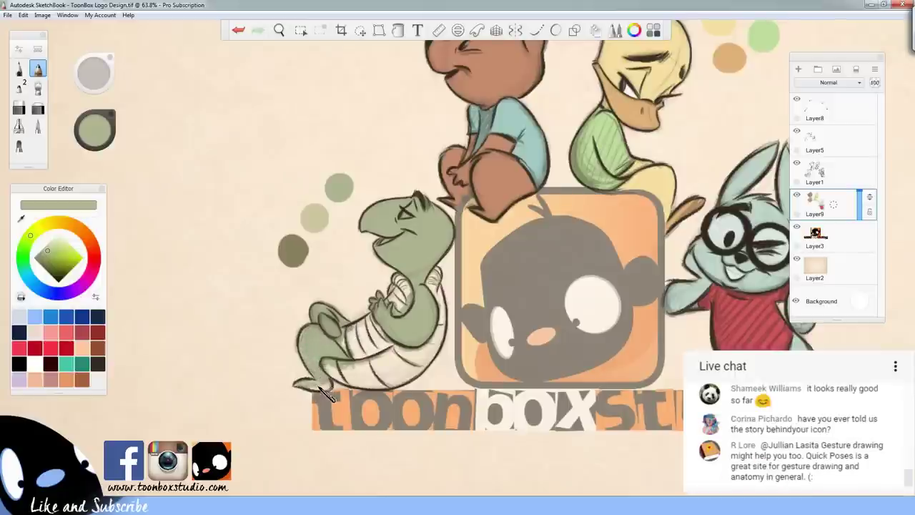
drag(311, 391, 337, 371)
Sample the turtle's pale khaki swatch, fill the belly bands with it, and resample the sage green from the turtle's skin
click(95, 131)
click(96, 168)
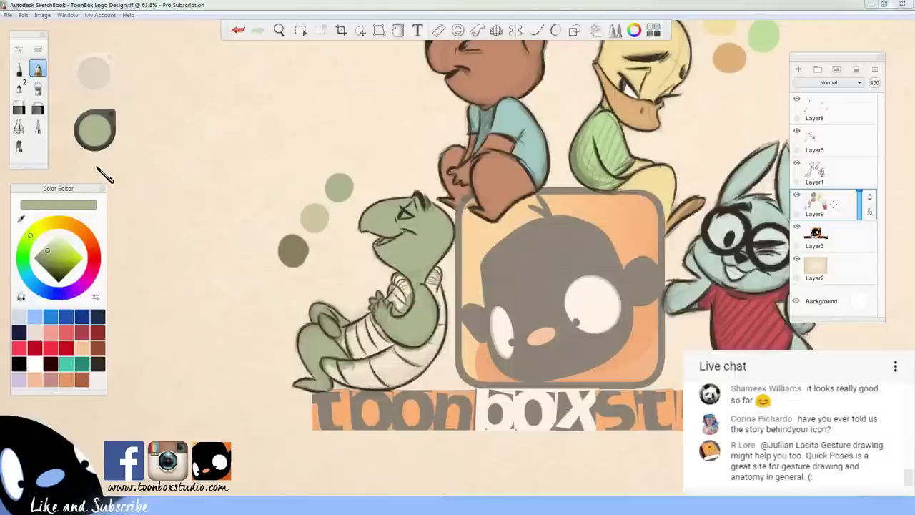
click(323, 215)
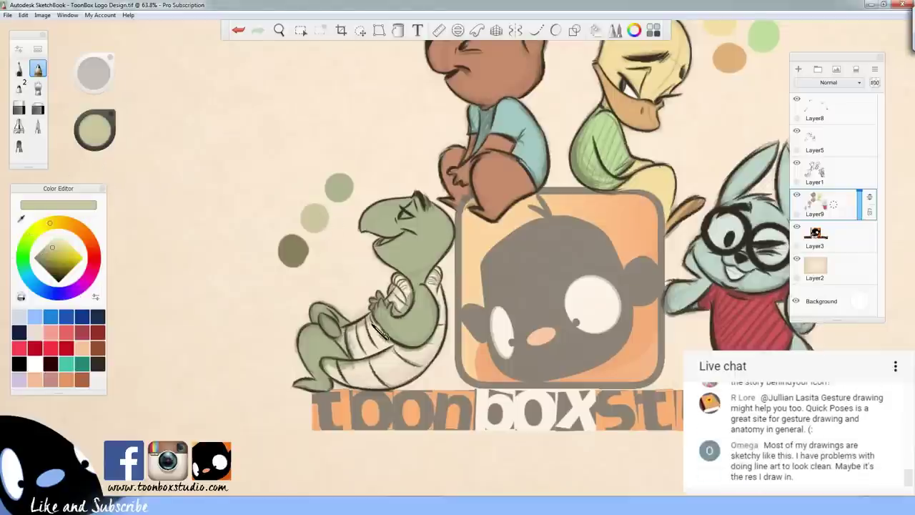
mouse_move(377, 329)
mouse_down()
mouse_move(366, 361)
mouse_move(386, 360)
mouse_move(370, 373)
mouse_move(379, 343)
mouse_up()
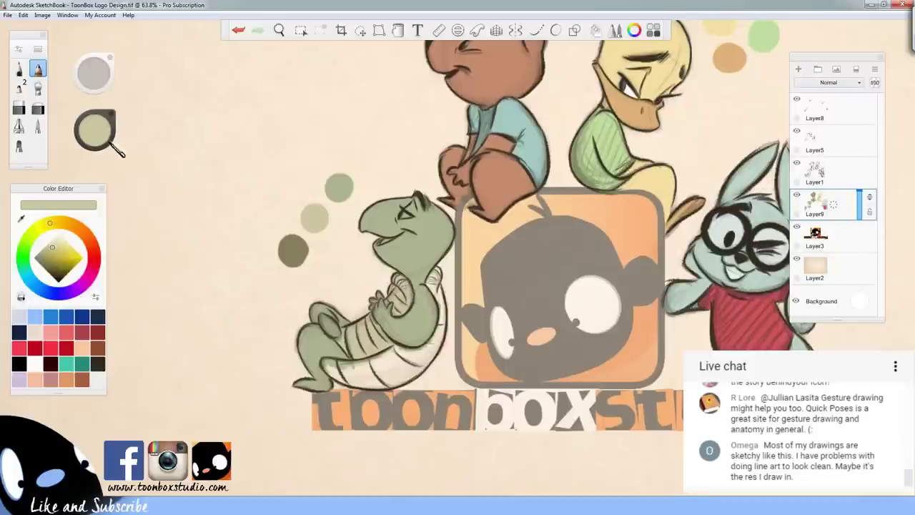
drag(109, 141, 99, 170)
alt+click(392, 290)
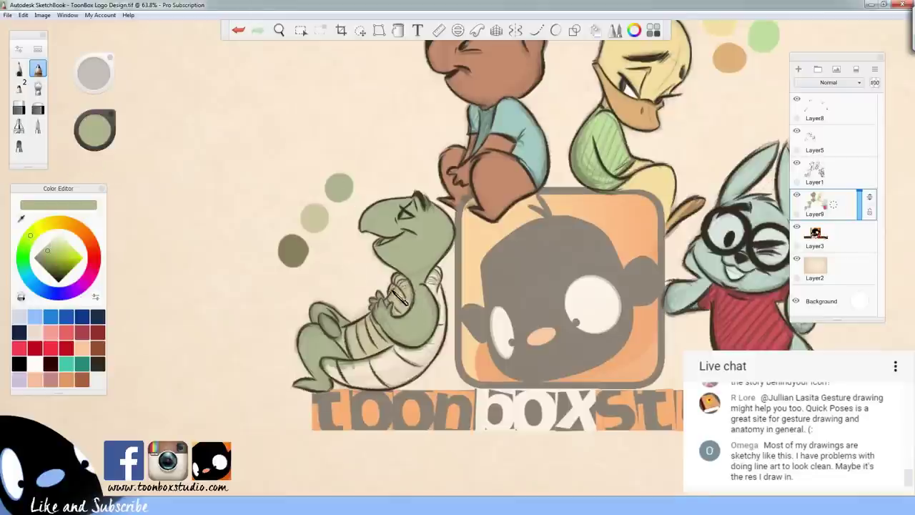
Sample the turtle's dark olive swatch and fill the shell with it, including the part behind the shoulder
drag(111, 136, 290, 249)
mouse_move(330, 365)
mouse_down()
mouse_move(337, 372)
mouse_move(398, 353)
mouse_move(413, 362)
mouse_move(386, 369)
mouse_move(407, 381)
mouse_move(419, 369)
mouse_move(358, 386)
mouse_move(379, 389)
mouse_move(335, 394)
mouse_move(400, 383)
mouse_up()
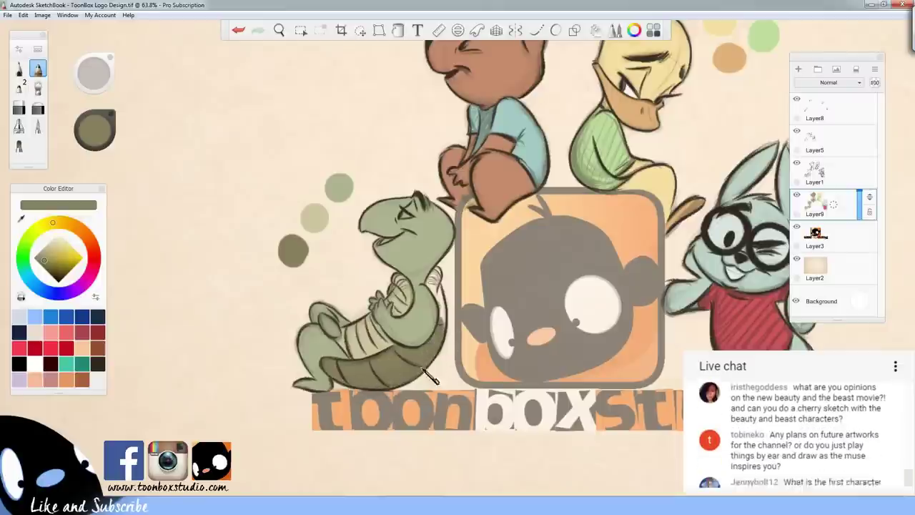
drag(437, 278, 436, 293)
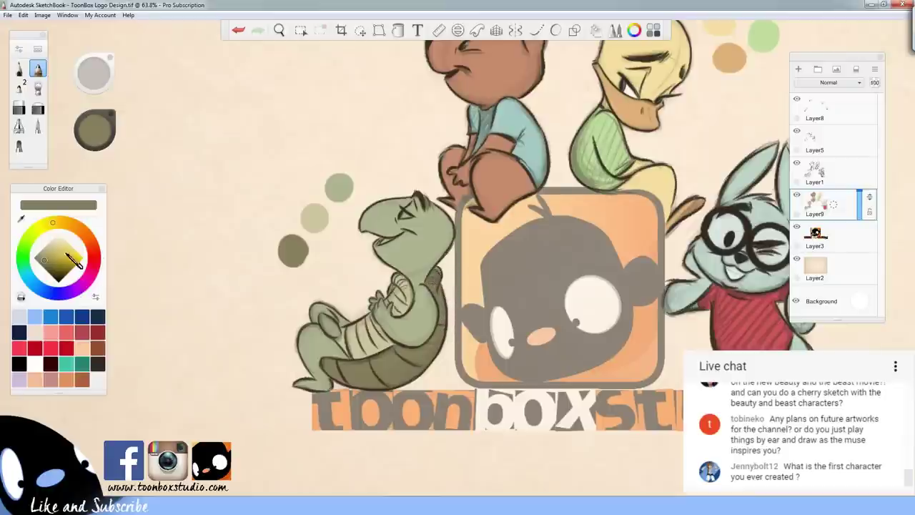
Choose a bright pale yellow and, with a smaller brush of another type, colour the turtle's eye and brighten its belly bands
drag(70, 256, 65, 248)
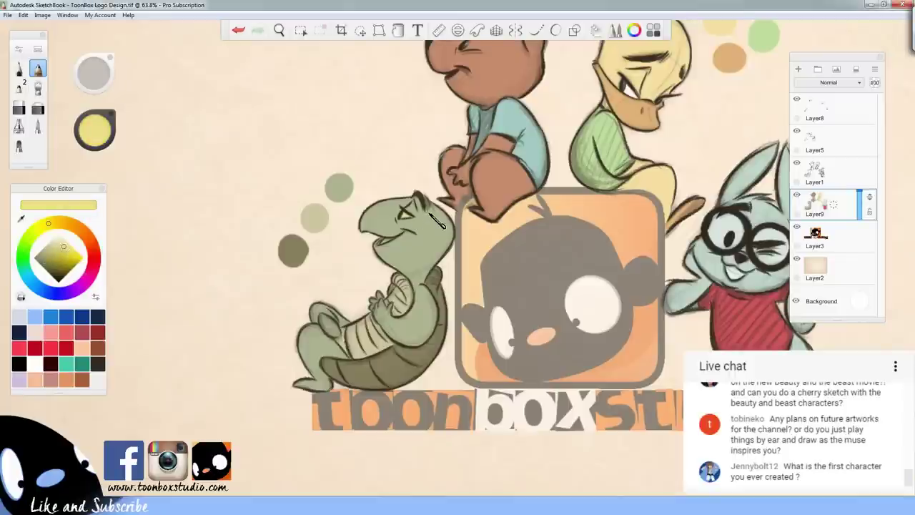
key(ctrl+0)
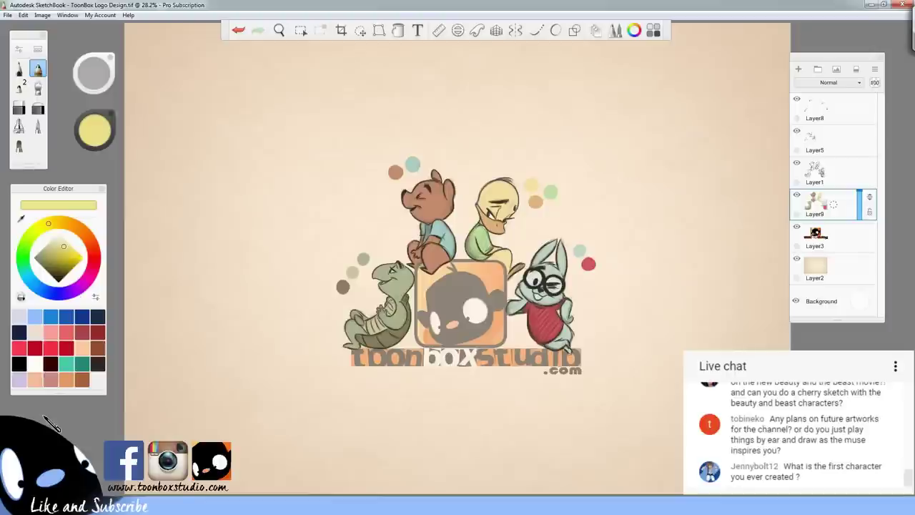
key(space)
mouse_move(379, 347)
mouse_down()
mouse_move(414, 288)
mouse_move(469, 329)
mouse_up()
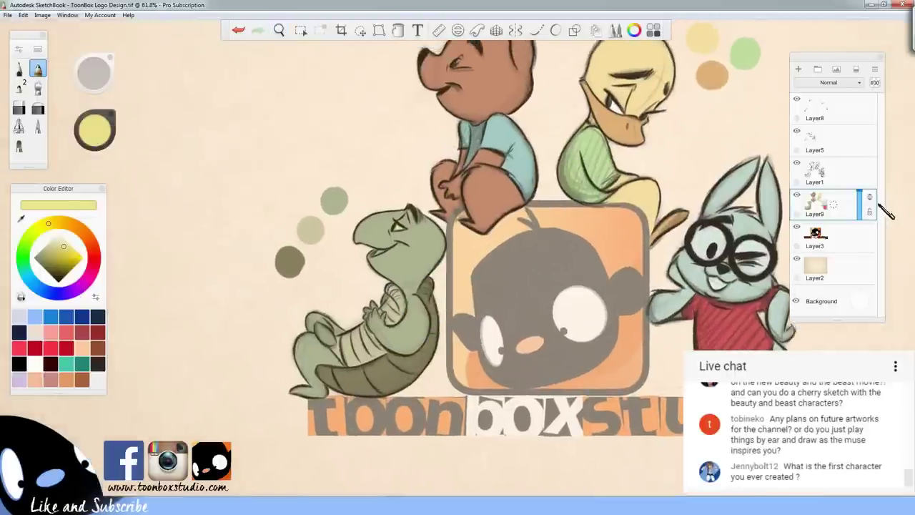
click(19, 125)
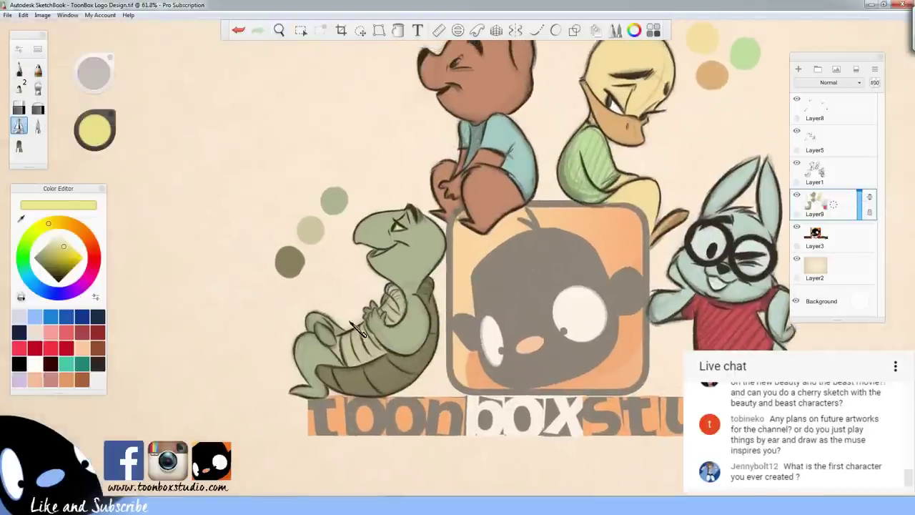
key(bracketleft)
key(bracketleft)
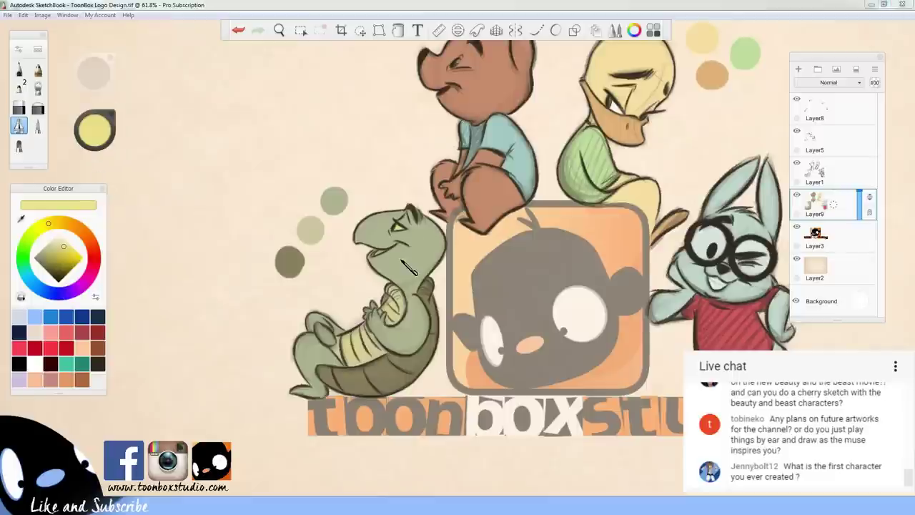
Sample the turtle's dark olive and sage green swatches, and compare the latest strokes by undoing and redoing them
alt+click(289, 261)
click(94, 136)
alt+click(340, 202)
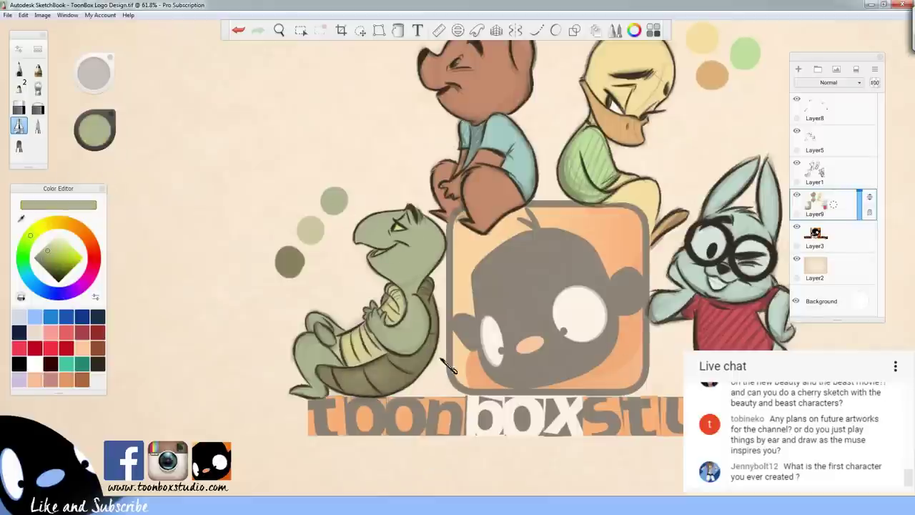
scroll(460, 365, down, 5)
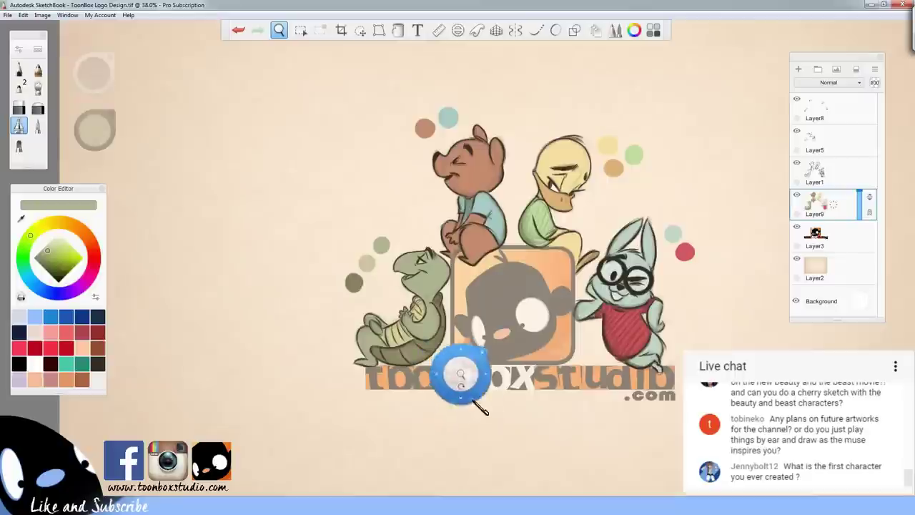
key(ctrl+z)
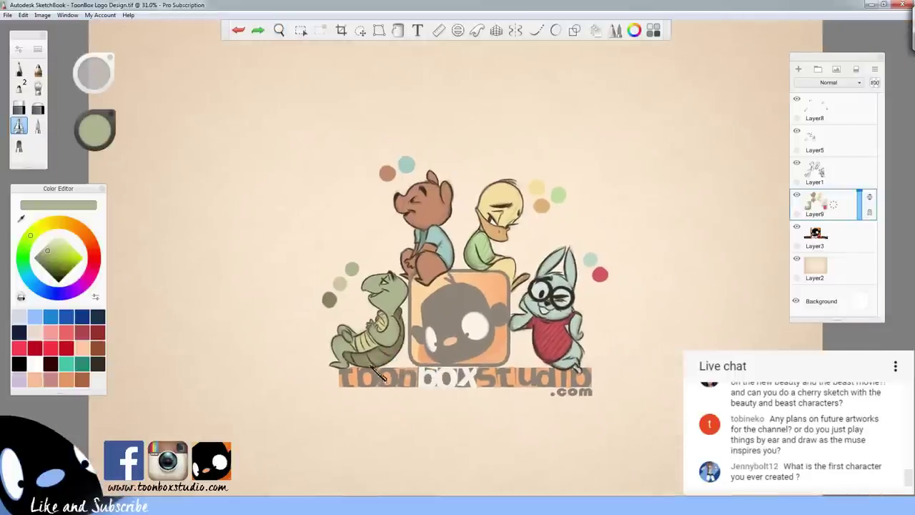
key(b)
drag(347, 378, 479, 299)
key(ctrl+y)
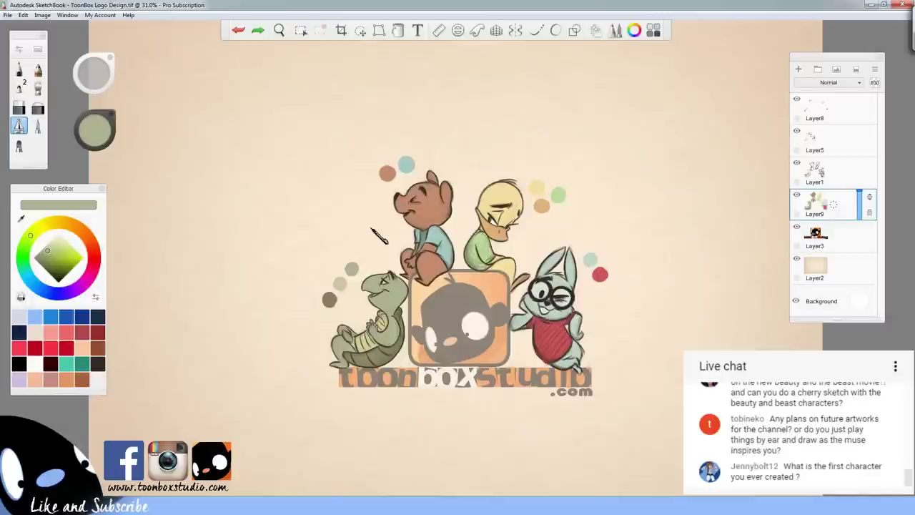
Shift the sage green paint colour slightly in hue, switch to a different brush and save the drawing
drag(99, 143, 111, 172)
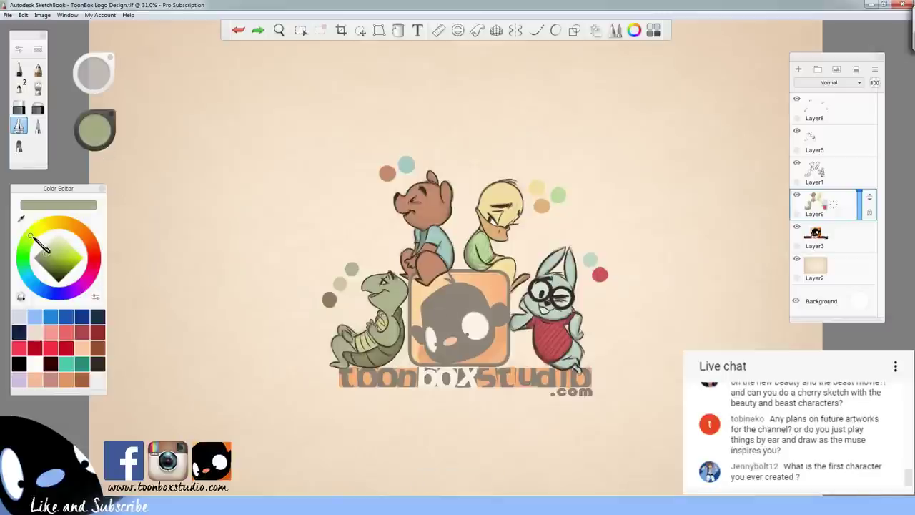
click(34, 231)
key(space)
mouse_move(487, 358)
mouse_down()
mouse_move(525, 396)
mouse_move(474, 362)
mouse_up()
click(39, 67)
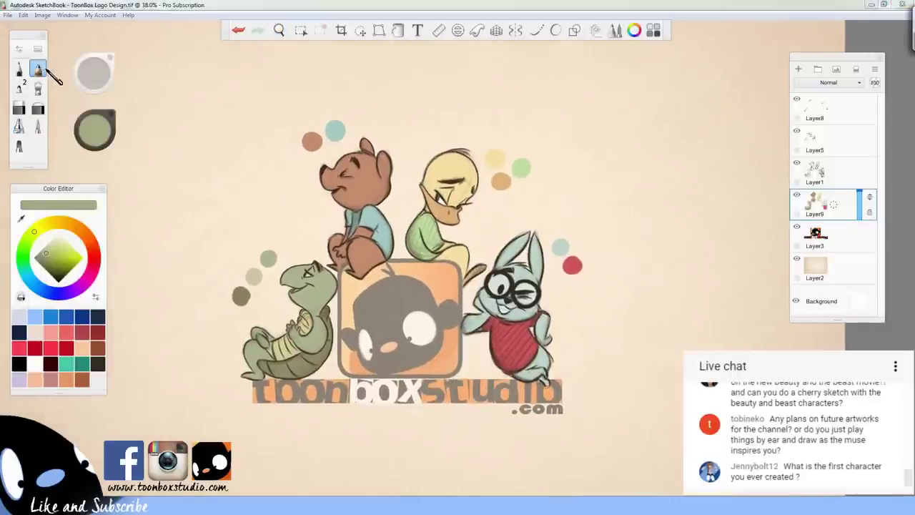
click(9, 15)
click(28, 72)
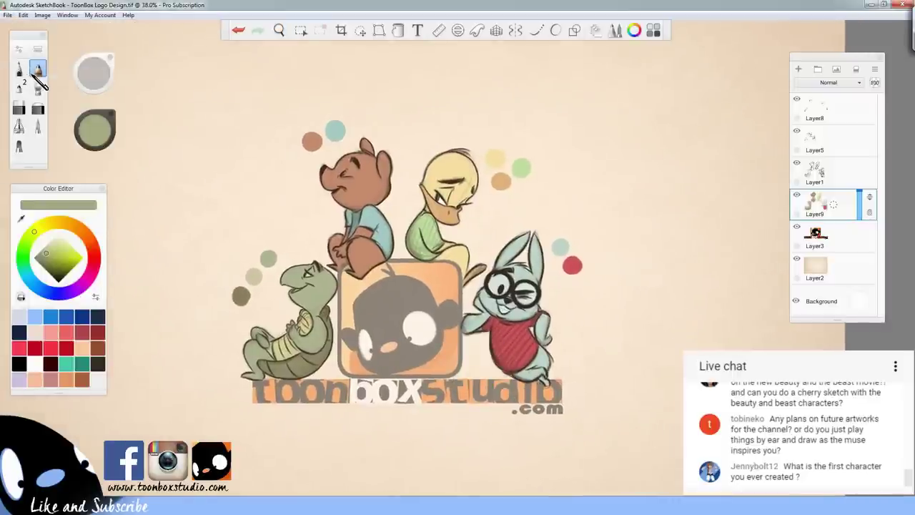
key(ctrl+s)
Raise the ToonBox Studio logo layer, Layer3, to 100% opacity and save the drawing
click(873, 245)
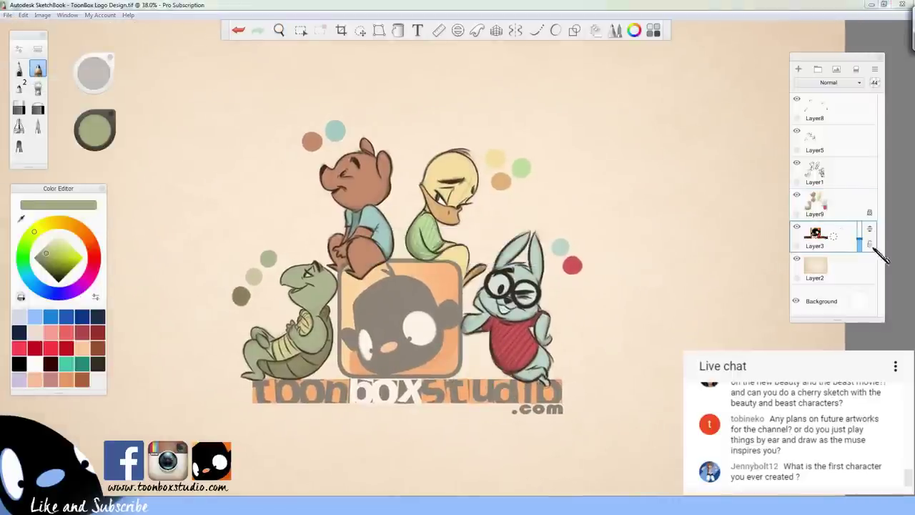
drag(875, 245, 864, 207)
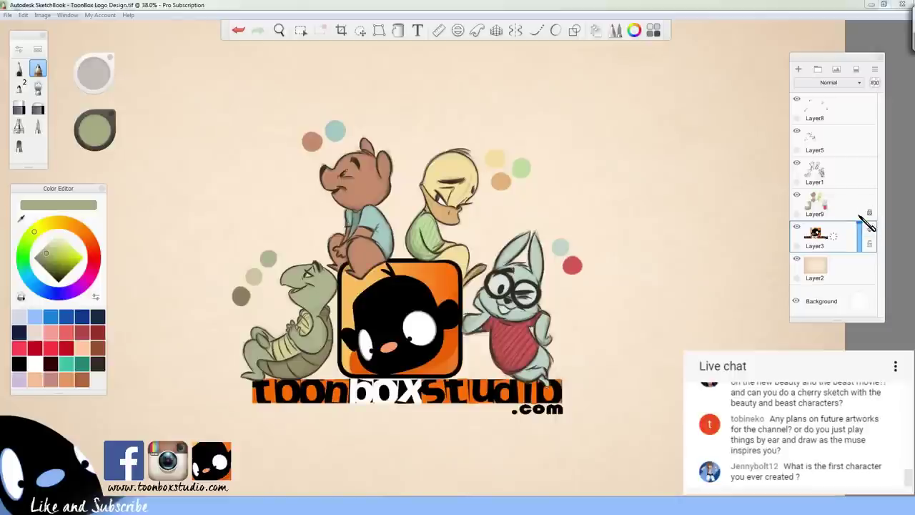
click(8, 15)
click(36, 75)
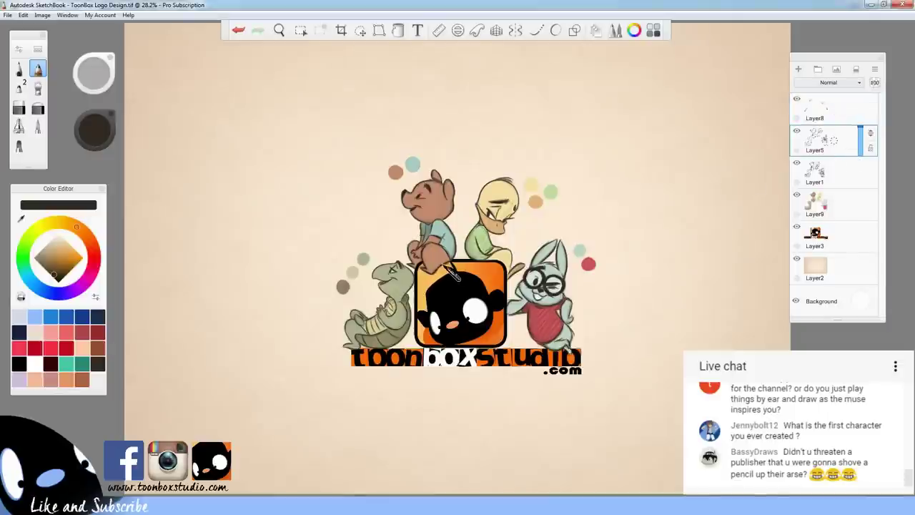
Clean up the line work around the logo character's hair tuft on Layer5, and merge Layer5 into Layer1
key(e)
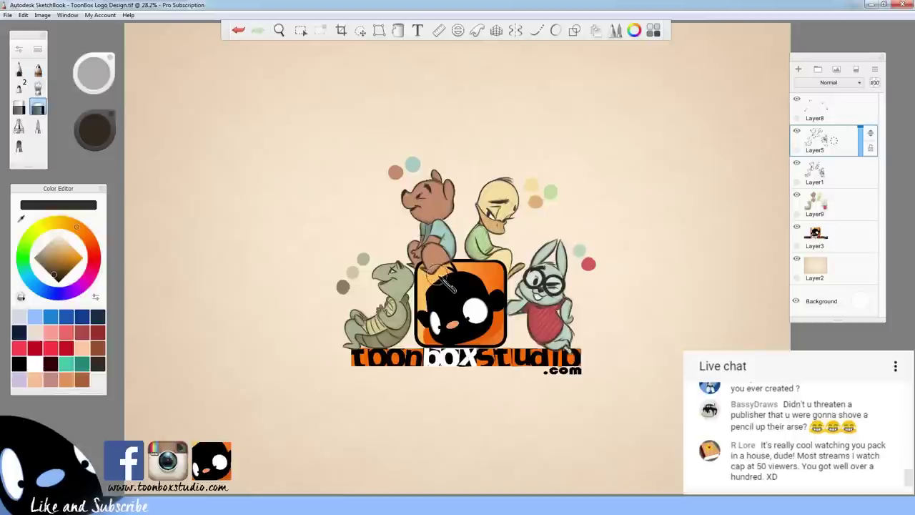
key(e)
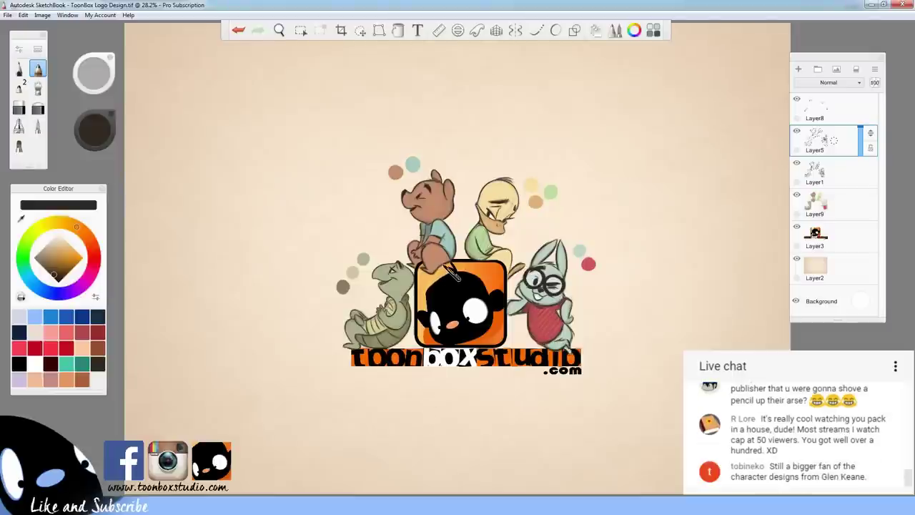
click(840, 214)
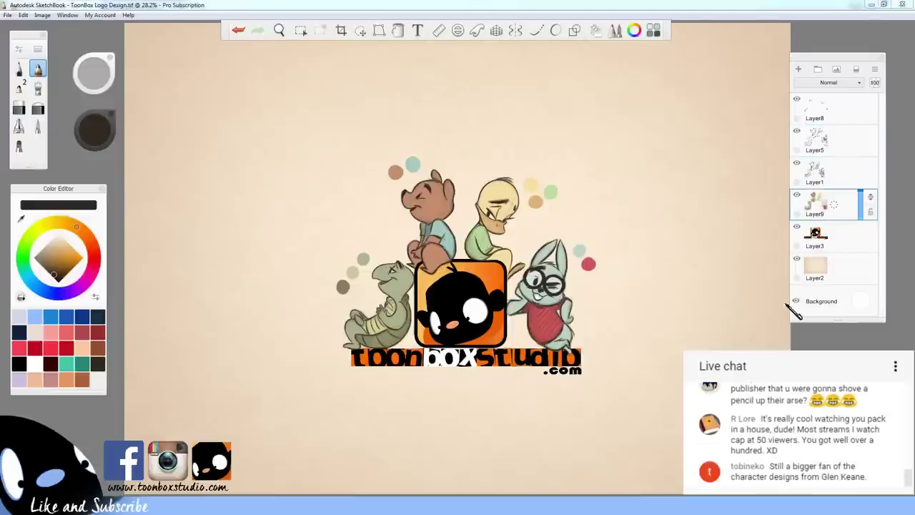
click(826, 154)
key(ctrl+e)
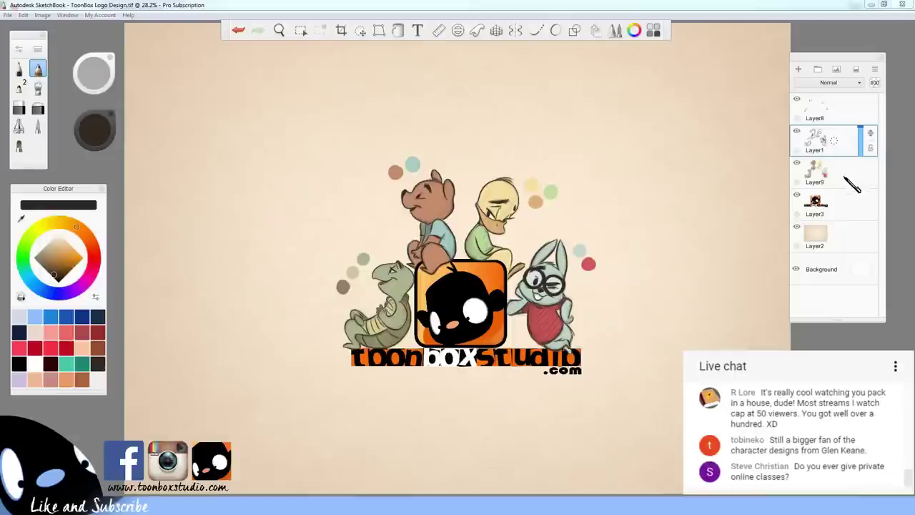
Delete Layer8, which holds the round colour swatches beside the characters
click(838, 184)
click(840, 108)
drag(834, 108, 835, 132)
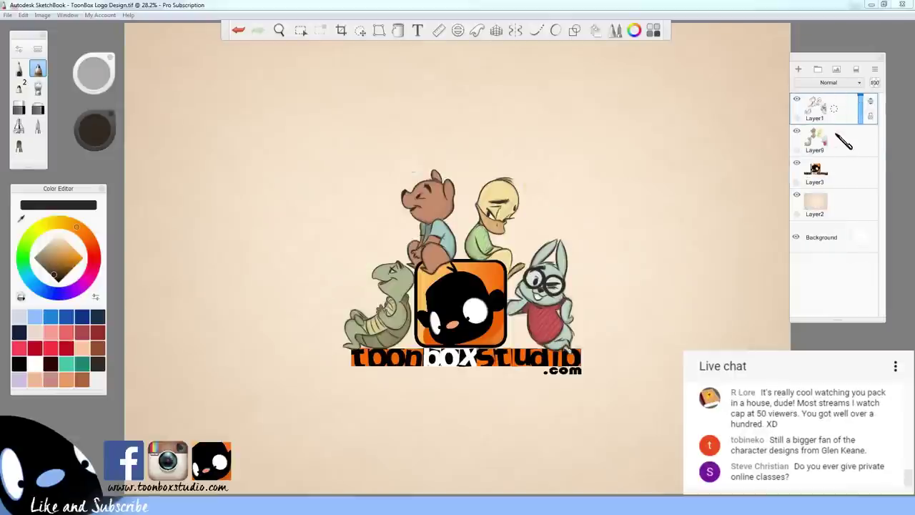
Lasso the rabbit with glasses on Layer9, cut its colours and paste them onto a separate layer
click(842, 141)
click(361, 30)
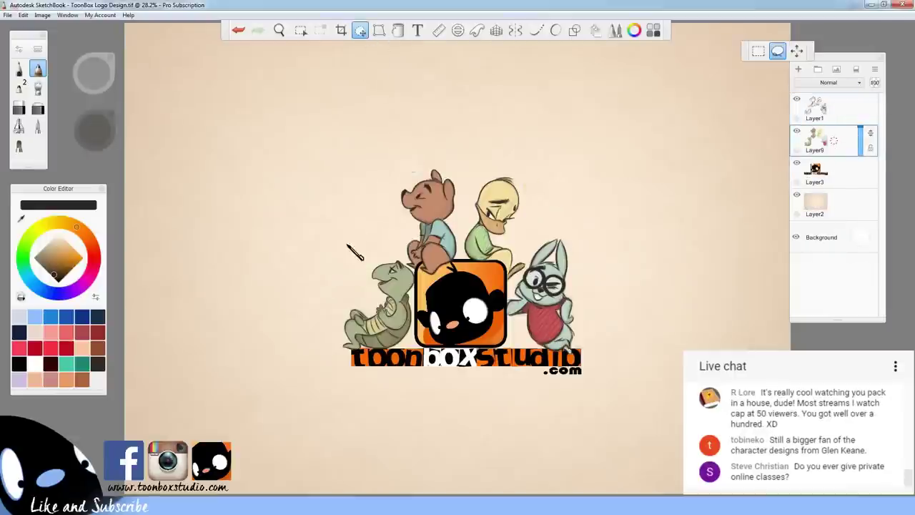
mouse_move(545, 241)
mouse_down()
mouse_move(533, 281)
mouse_move(514, 293)
mouse_move(527, 386)
mouse_move(620, 259)
mouse_move(566, 291)
mouse_up()
key(v)
click(27, 16)
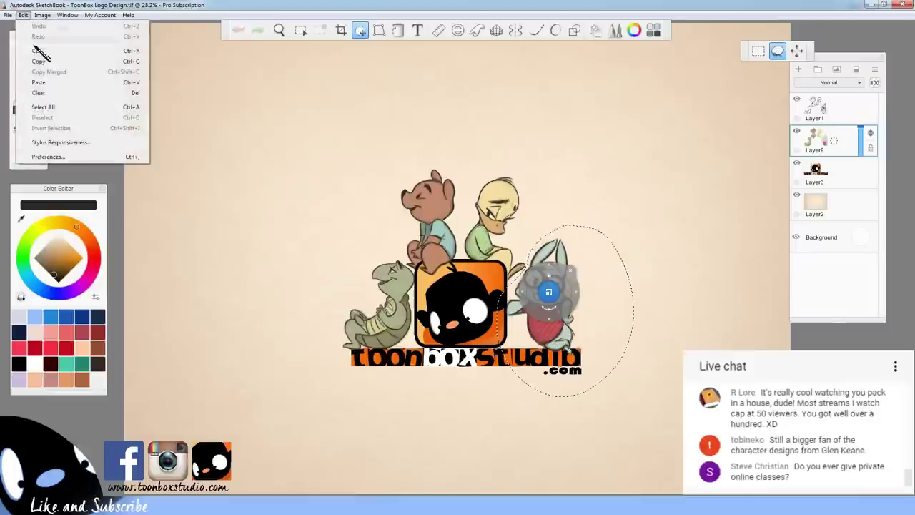
click(36, 50)
click(22, 15)
click(50, 61)
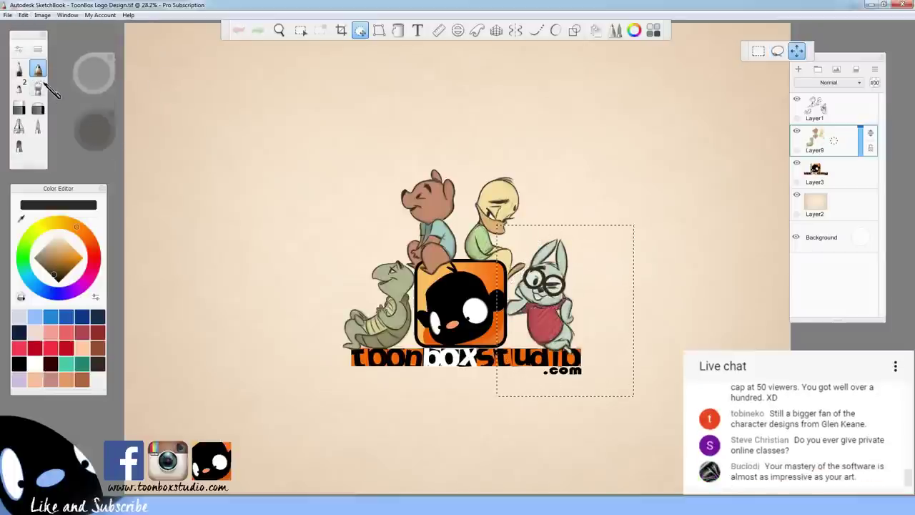
key(Escape)
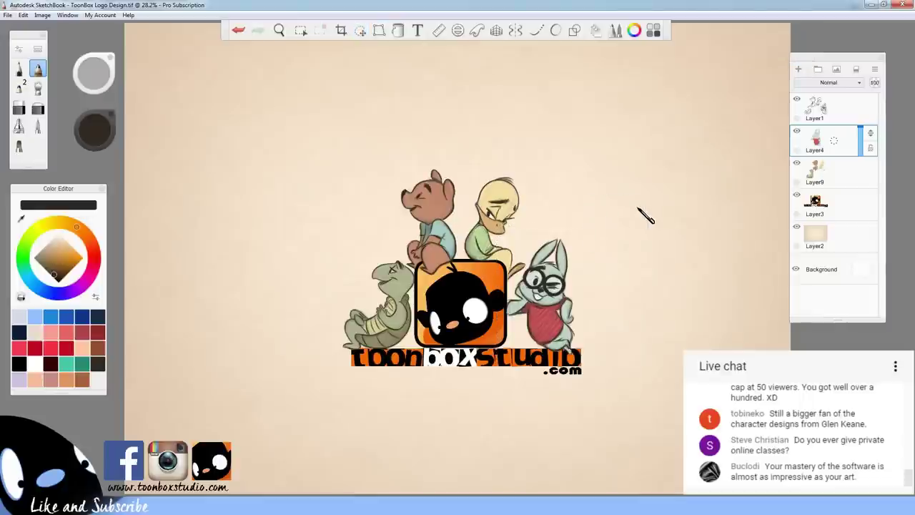
Adjust the rabbit's colour layer to hue -6, saturation 3 and lightness -4, and merge it down into Layer9
click(43, 15)
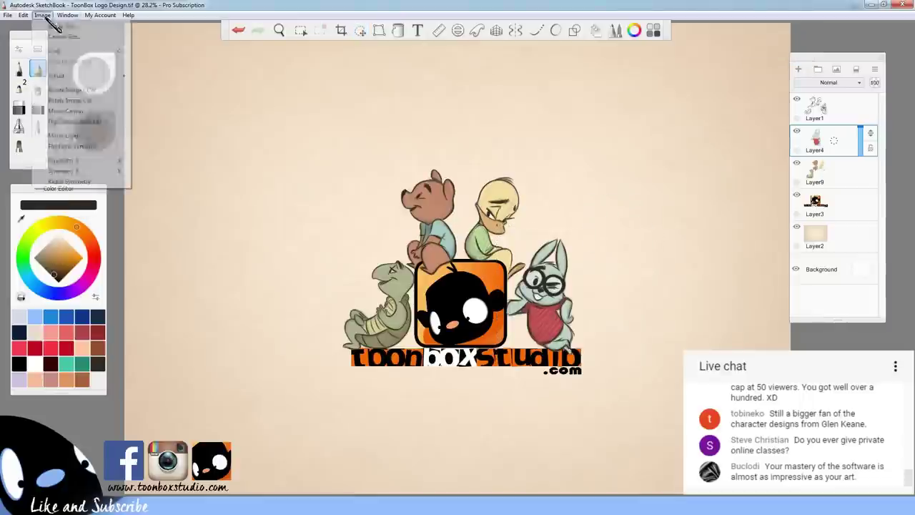
mouse_move(75, 76)
click(165, 86)
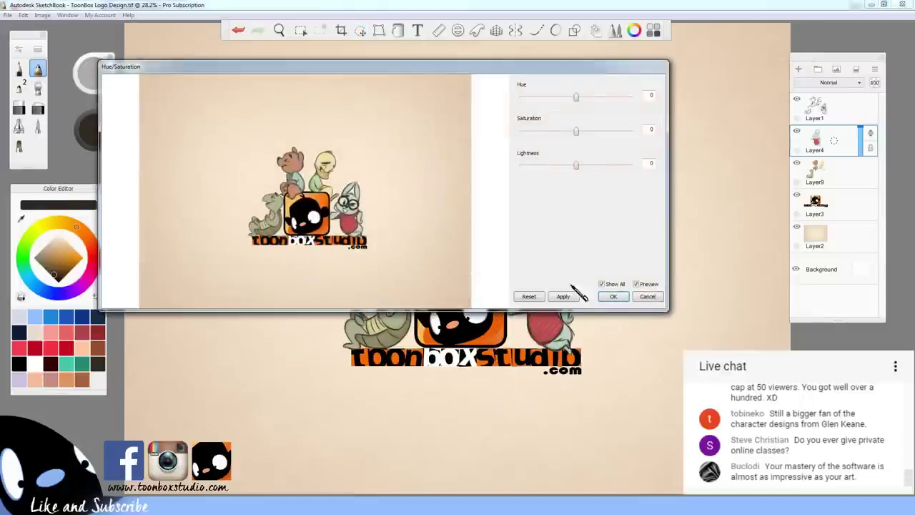
drag(582, 311, 652, 439)
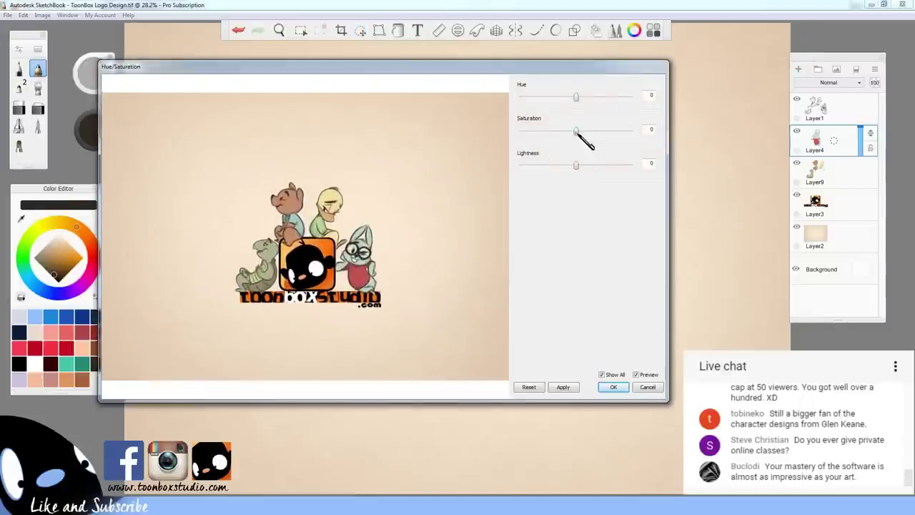
drag(576, 131, 584, 132)
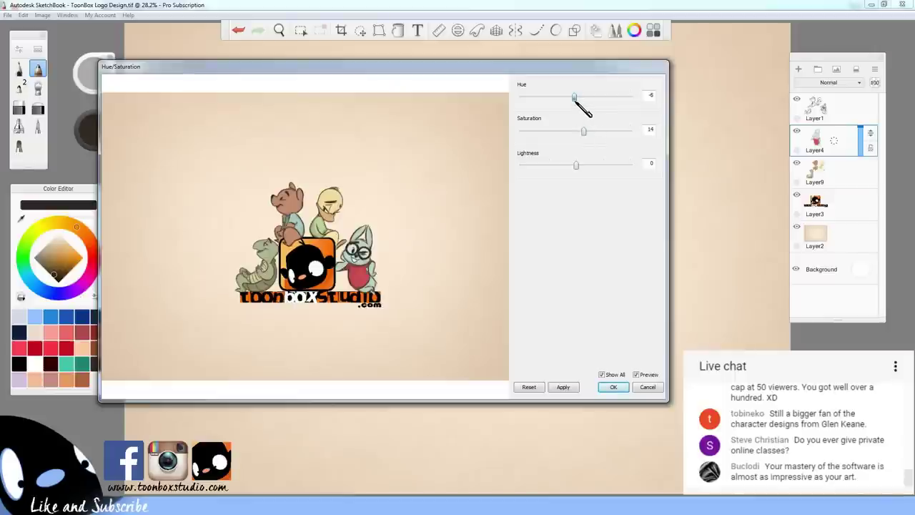
drag(576, 165, 573, 166)
mouse_move(583, 131)
mouse_down()
mouse_move(593, 132)
mouse_move(561, 132)
mouse_move(577, 133)
mouse_up()
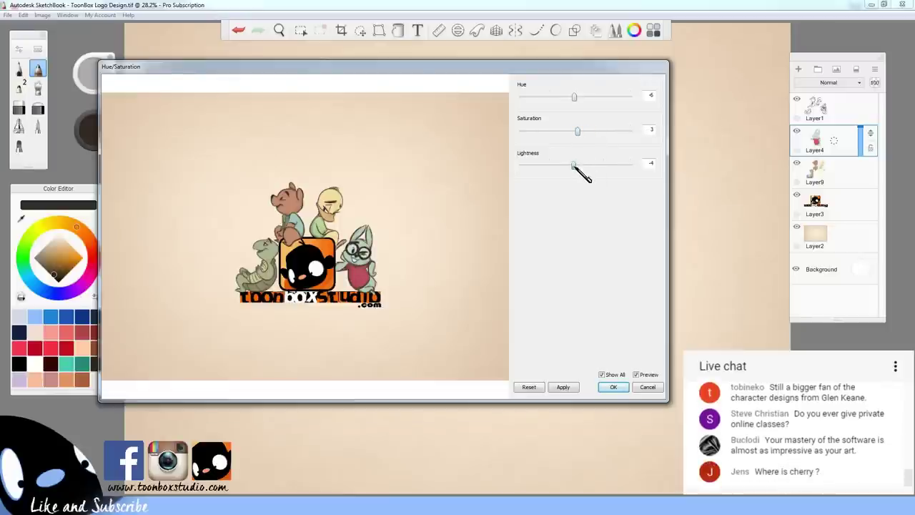
drag(574, 164, 577, 166)
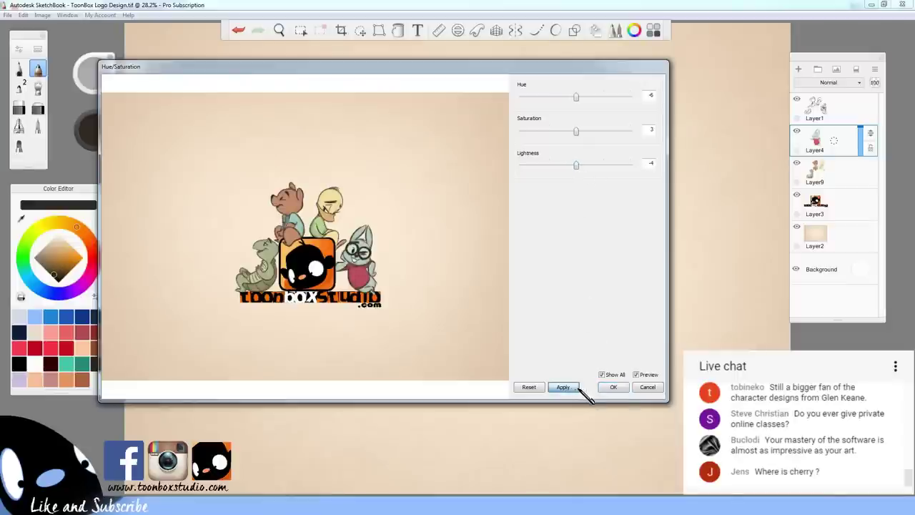
click(613, 387)
drag(834, 141, 825, 200)
Paint the rabbit's eyes and teeth white, using an extra layer above Layer9, and merge that layer down
key(space)
drag(555, 318, 556, 289)
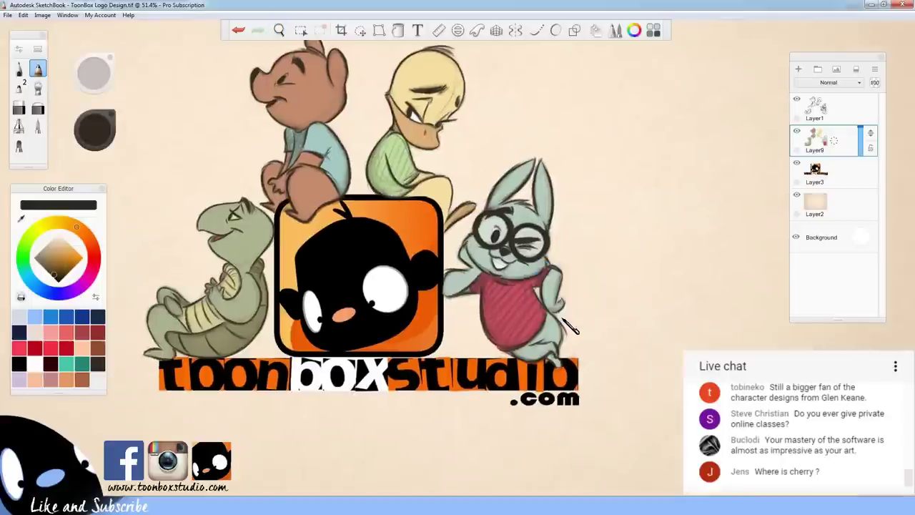
click(35, 363)
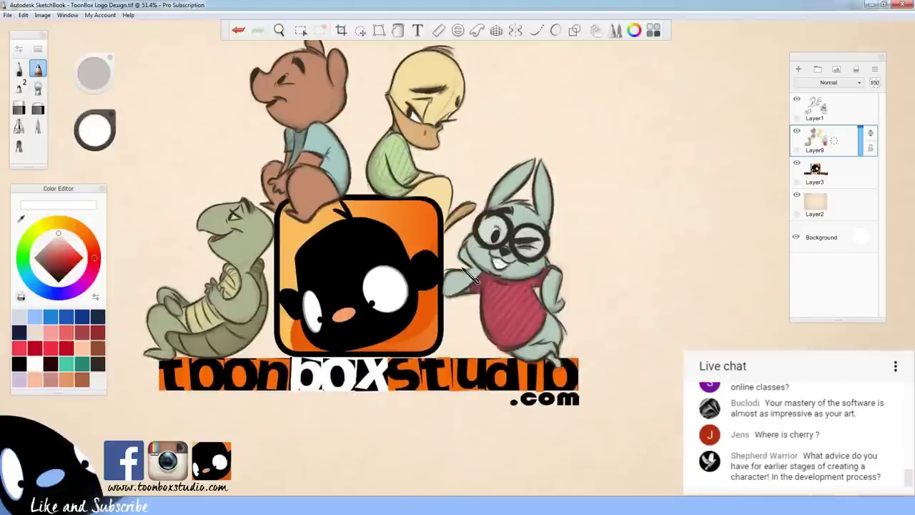
key(space)
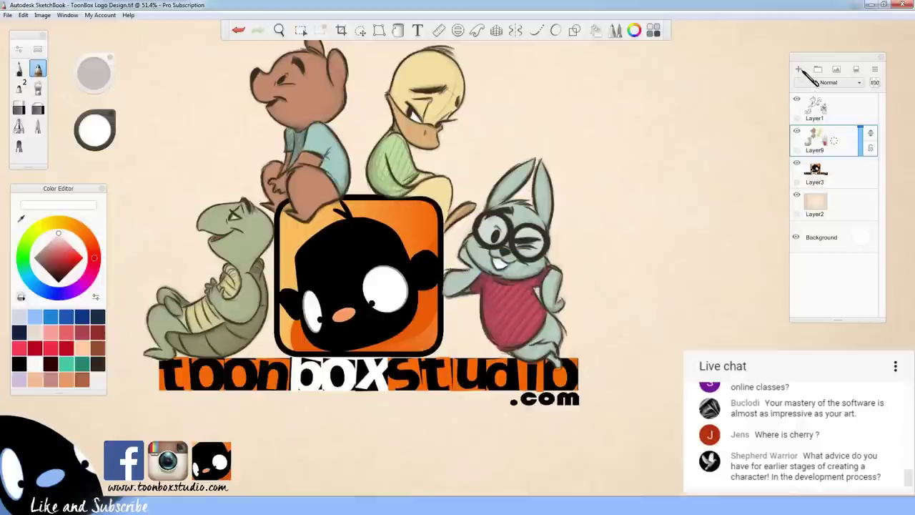
click(799, 69)
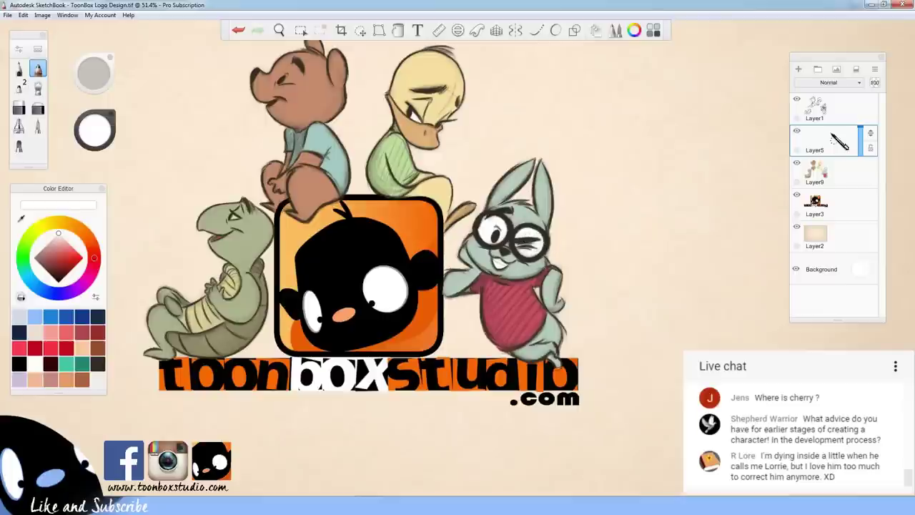
click(861, 138)
drag(834, 142, 832, 174)
Colour the rabbit's nose pink on Layer1, and darken the paint colour to deep maroon for the shirt's line work
click(851, 117)
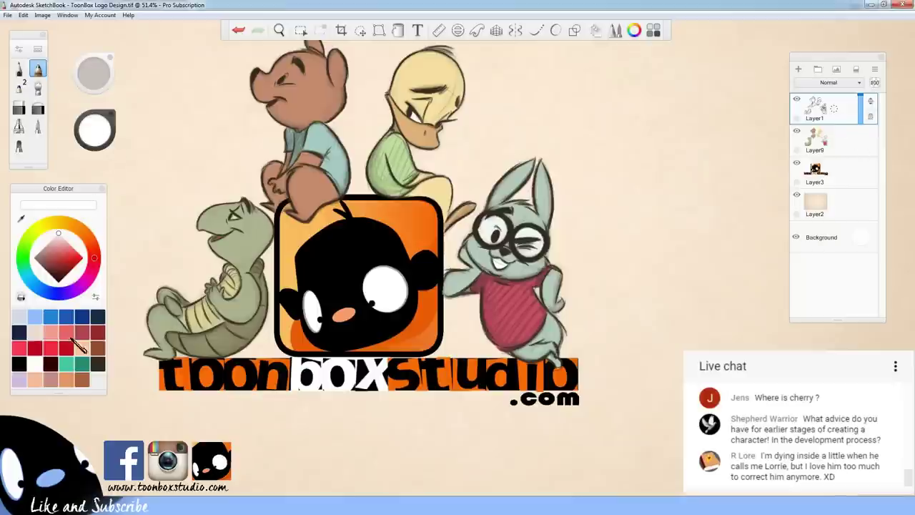
click(53, 335)
click(71, 250)
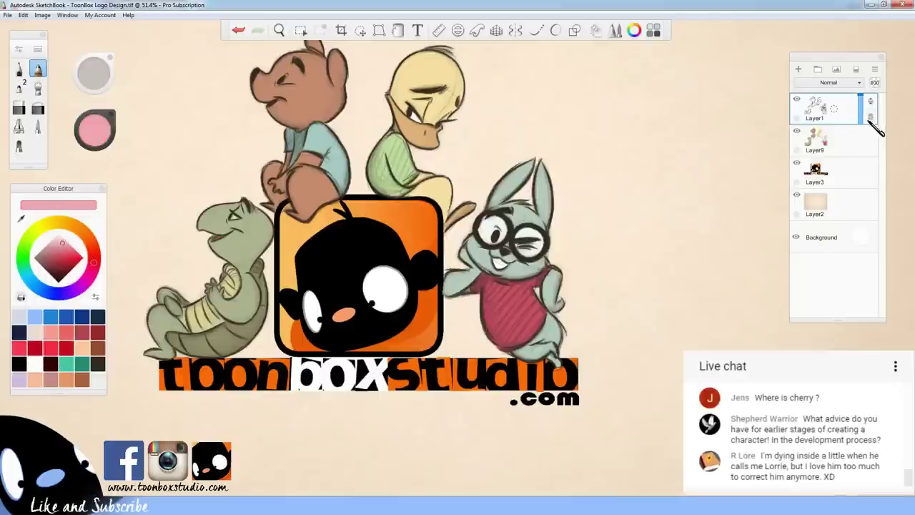
drag(503, 253, 509, 258)
drag(108, 146, 103, 173)
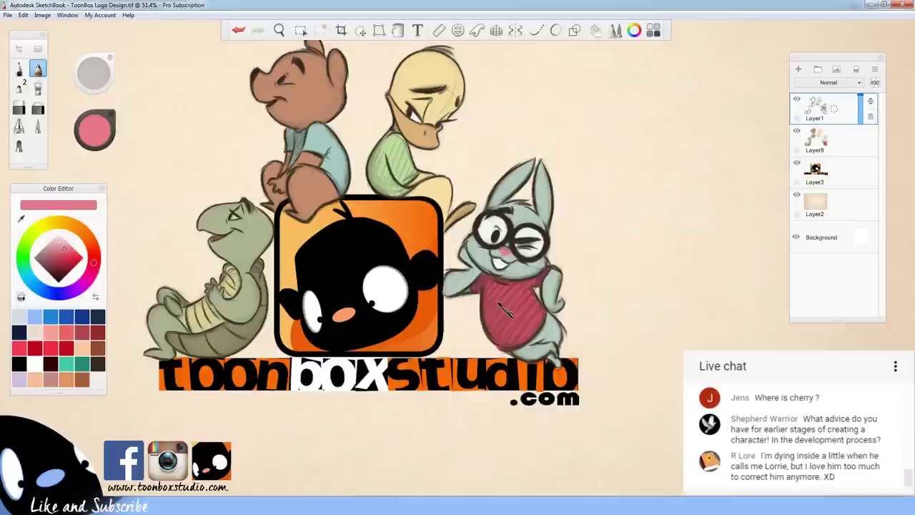
drag(100, 144, 110, 270)
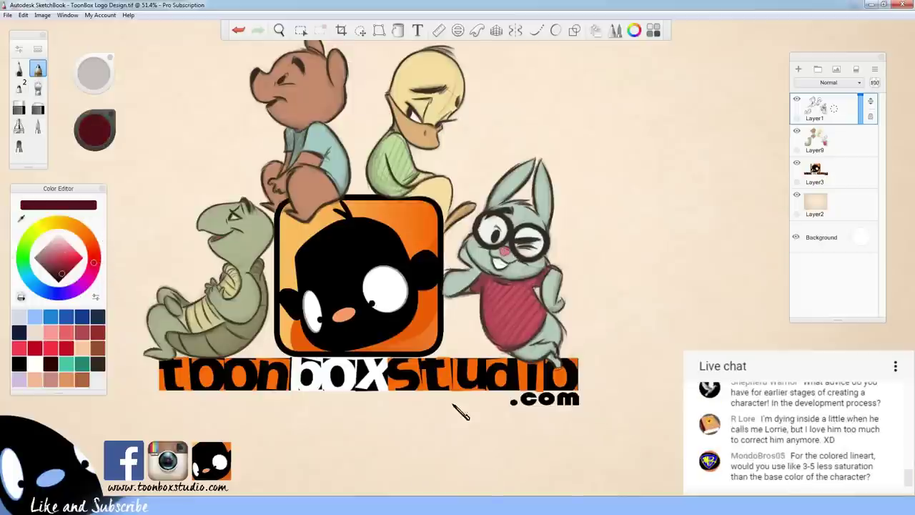
Save the drawing and hide the beige paper background layer, Layer2
key(ctrl+0)
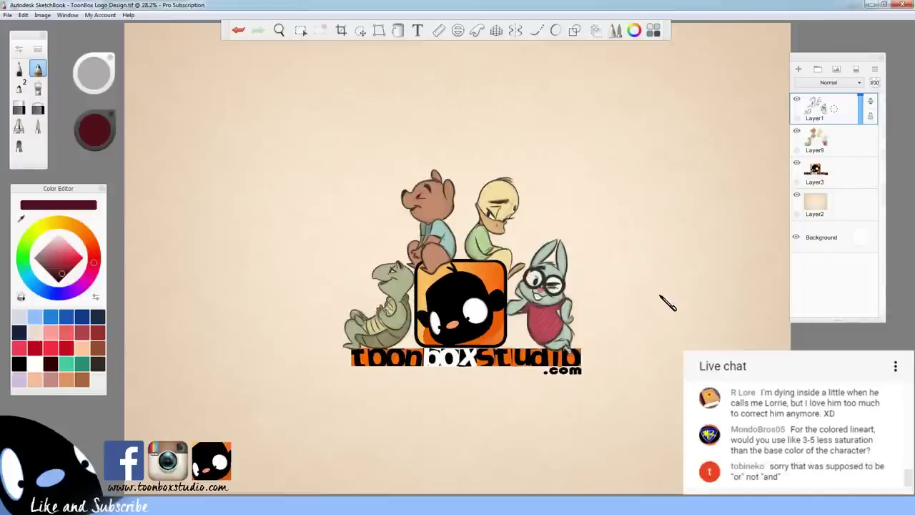
click(10, 16)
click(33, 73)
key(ctrl+s)
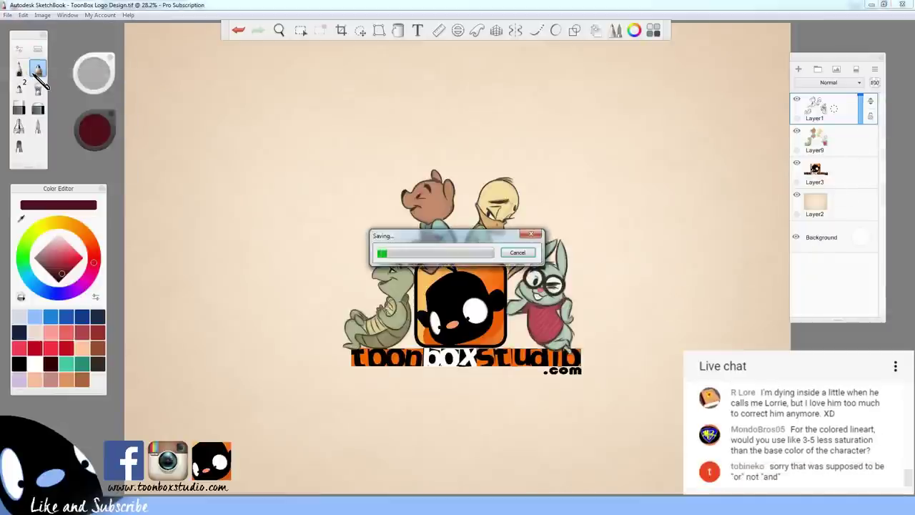
click(797, 196)
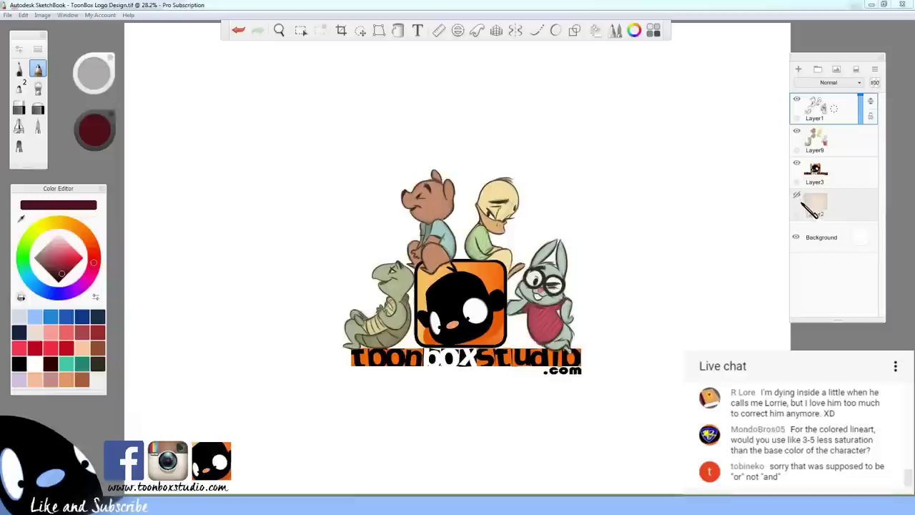
Duplicate the colour layer Layer9, move the copy above Layer1 and set its blend mode to Overlay
click(818, 140)
drag(833, 141, 808, 120)
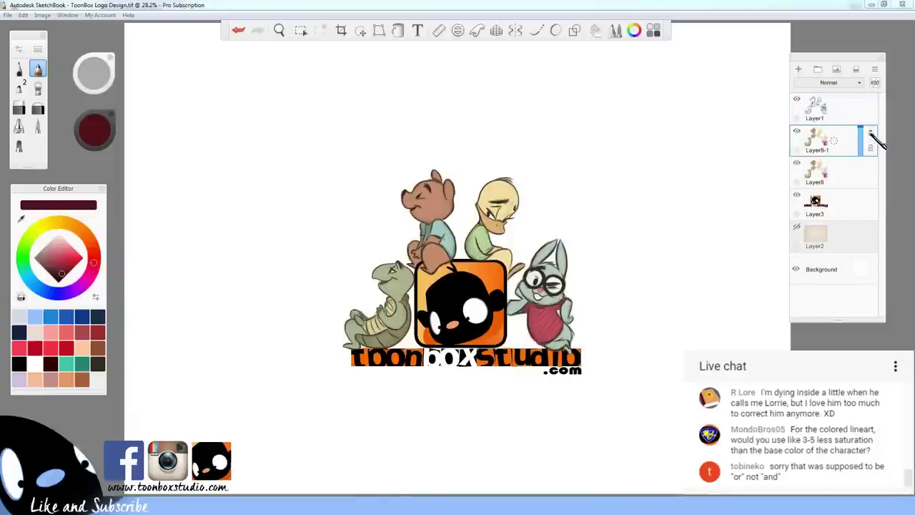
drag(870, 132, 869, 104)
click(844, 86)
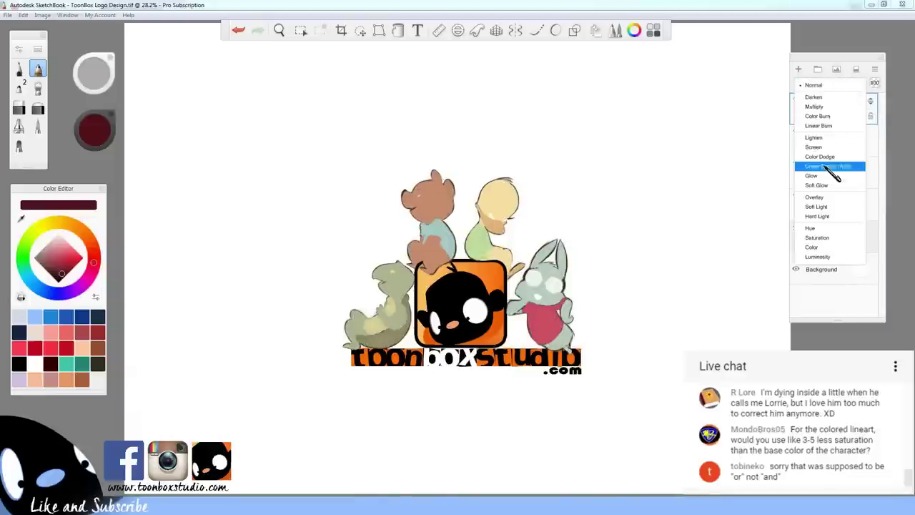
click(827, 202)
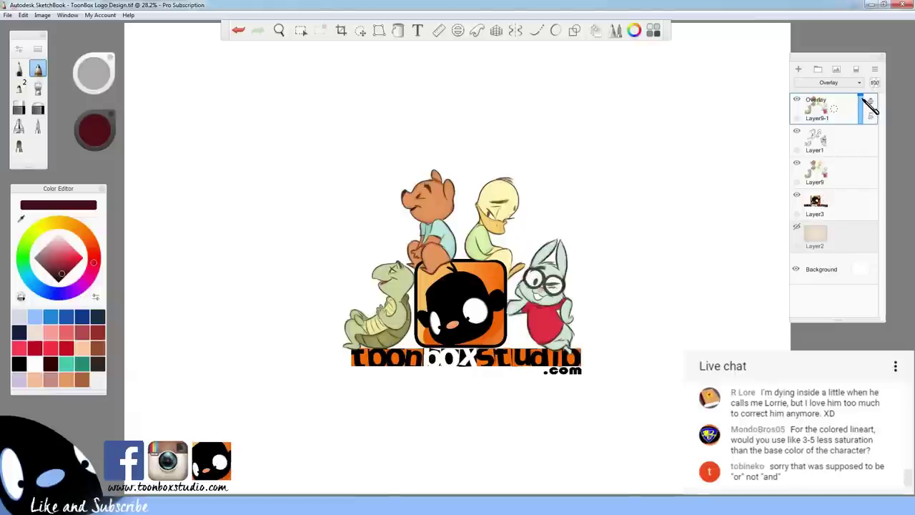
Lower the Overlay copy Layer9-1 to 78% opacity and soften its colours on the animals with the soft eraser
drag(868, 104, 871, 110)
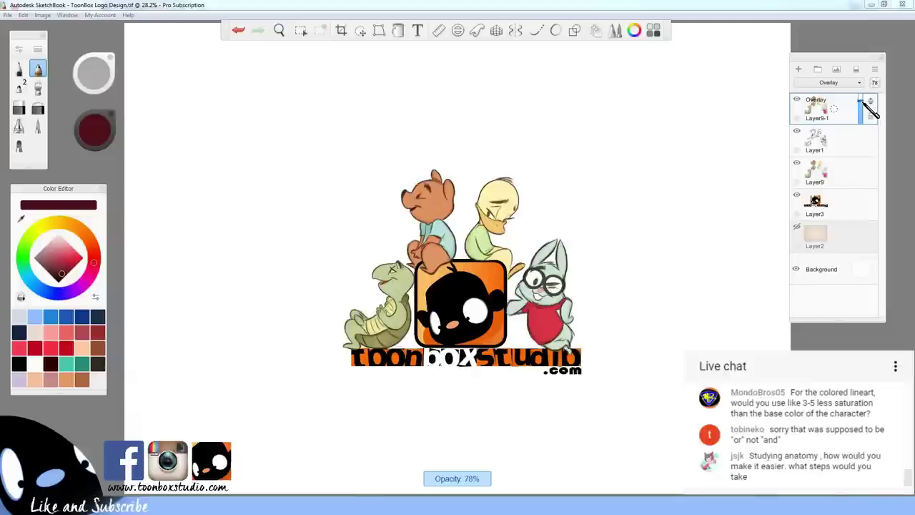
click(38, 107)
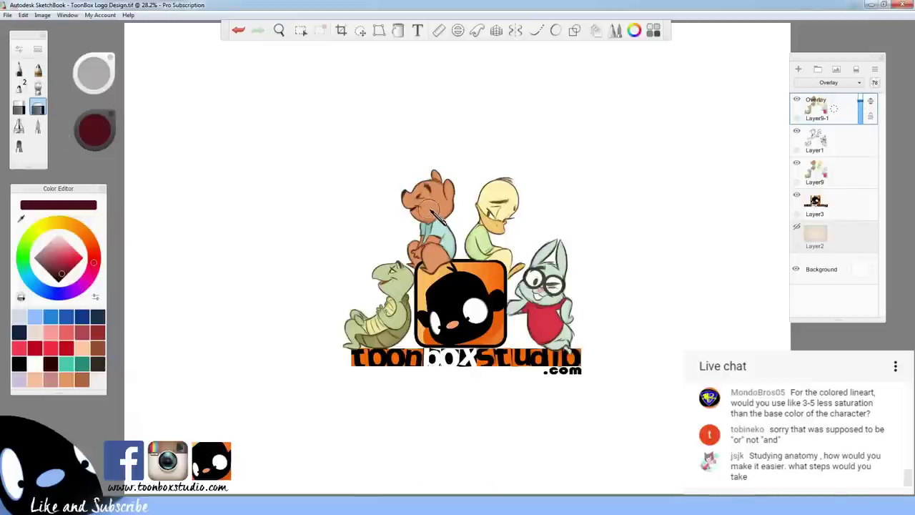
drag(94, 74, 97, 150)
drag(391, 229, 389, 222)
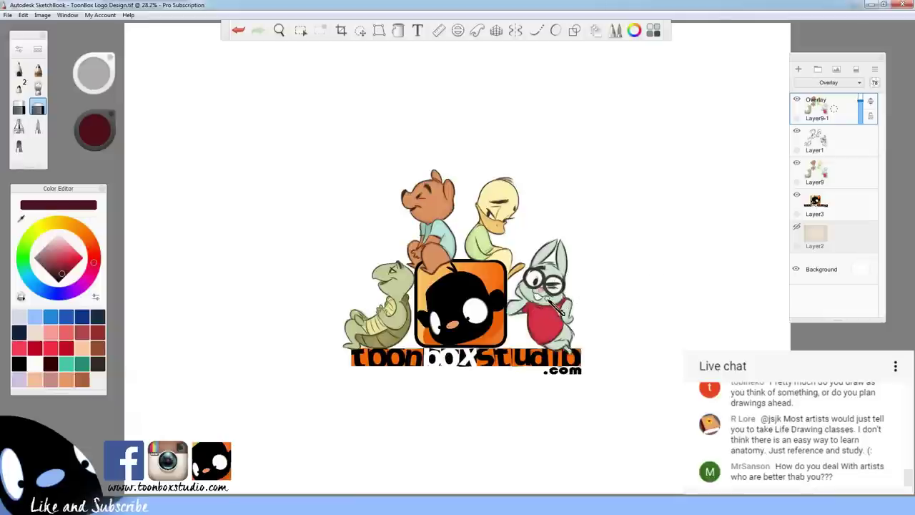
Darken the animals' facial line work on Layer1 in black, including the bear's nose and eyebrows and the rabbit's glasses
key(space)
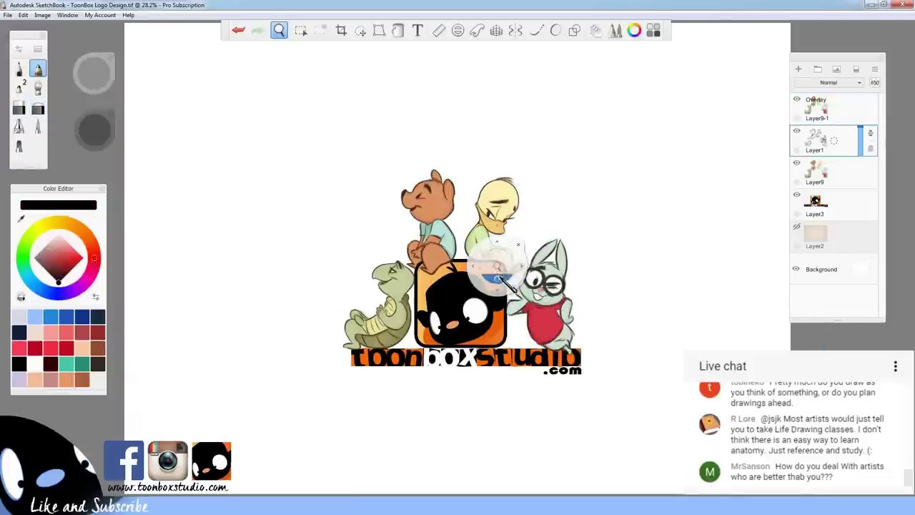
drag(489, 244, 511, 208)
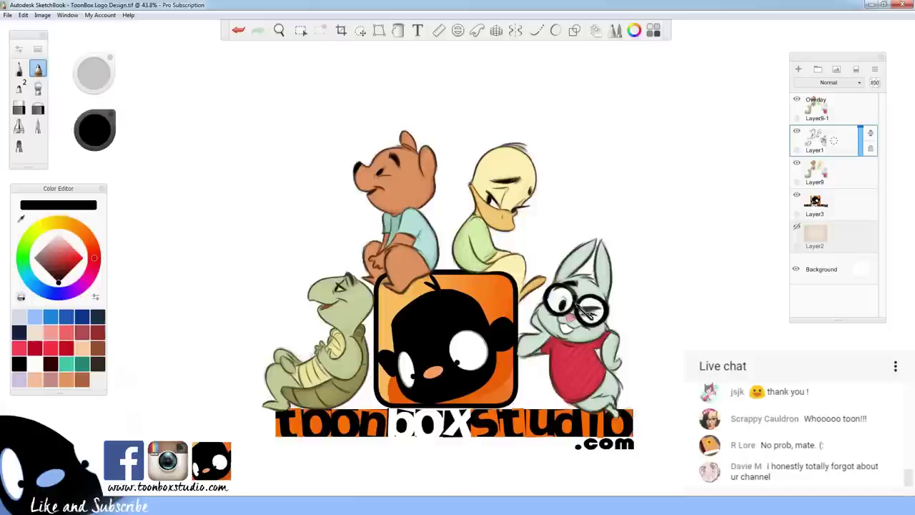
key(space)
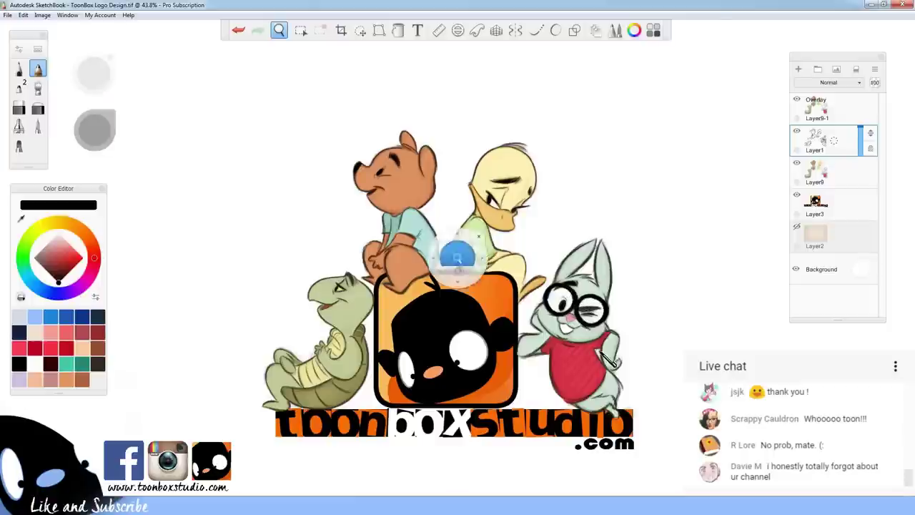
click(578, 333)
drag(578, 333, 617, 371)
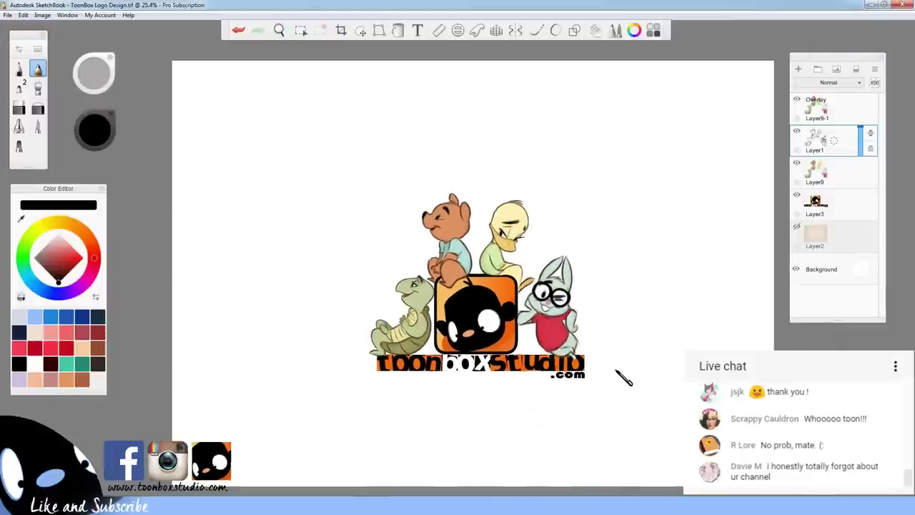
Compare the drawing before and after the last three strokes by undoing and redoing them
key(ctrl+z)
key(ctrl+z)
key(ctrl+z)
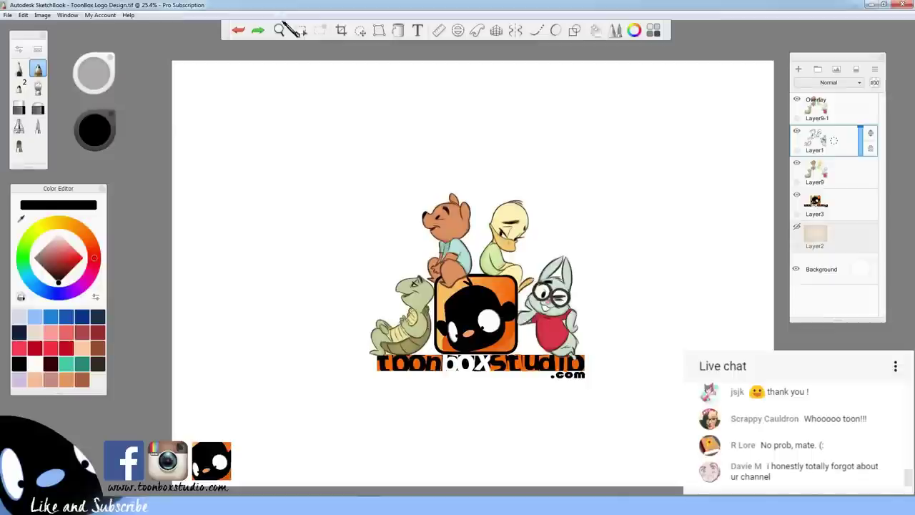
click(258, 30)
click(258, 30)
click(258, 30)
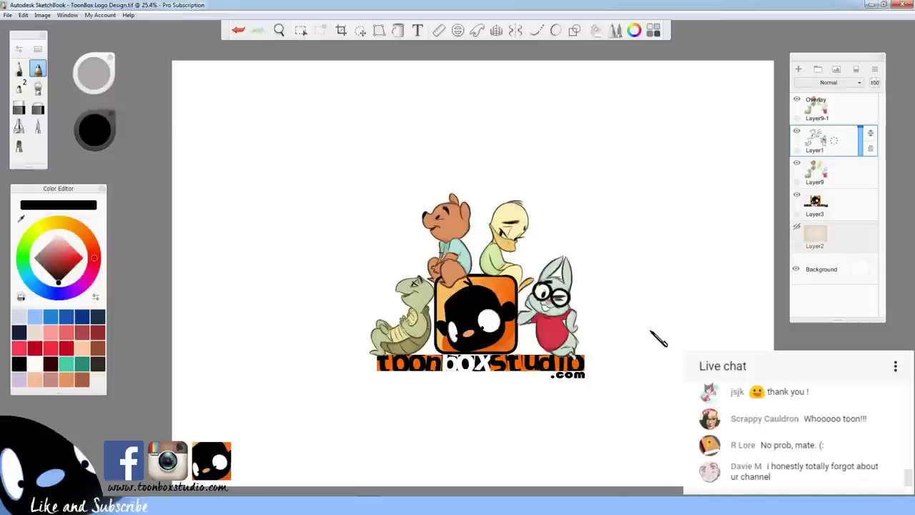
Change the Background colour from white to a neutral medium grey
click(856, 270)
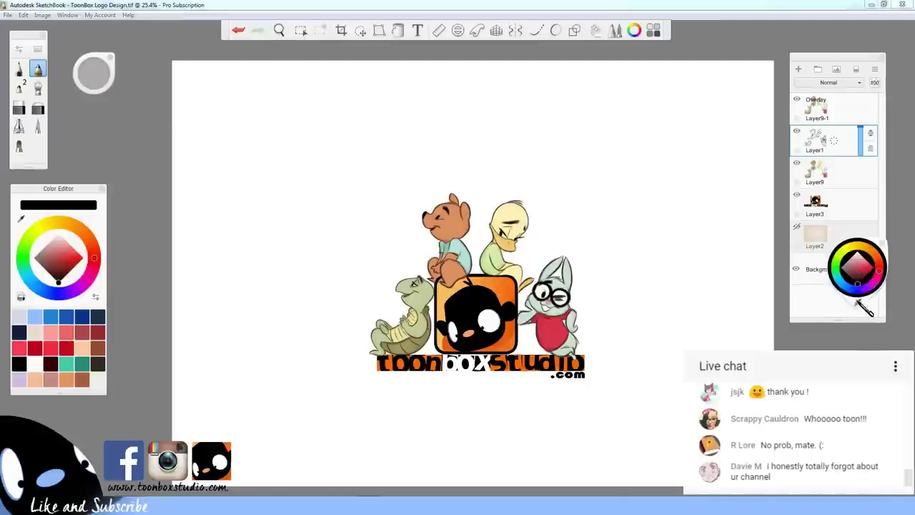
click(860, 269)
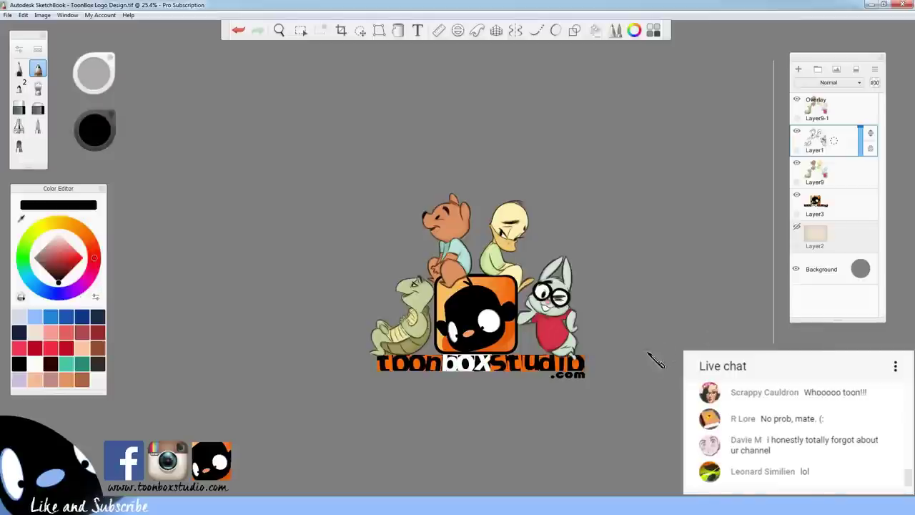
key(space)
mouse_move(602, 332)
mouse_down()
mouse_move(628, 383)
mouse_move(581, 391)
mouse_move(558, 384)
mouse_move(558, 374)
mouse_up()
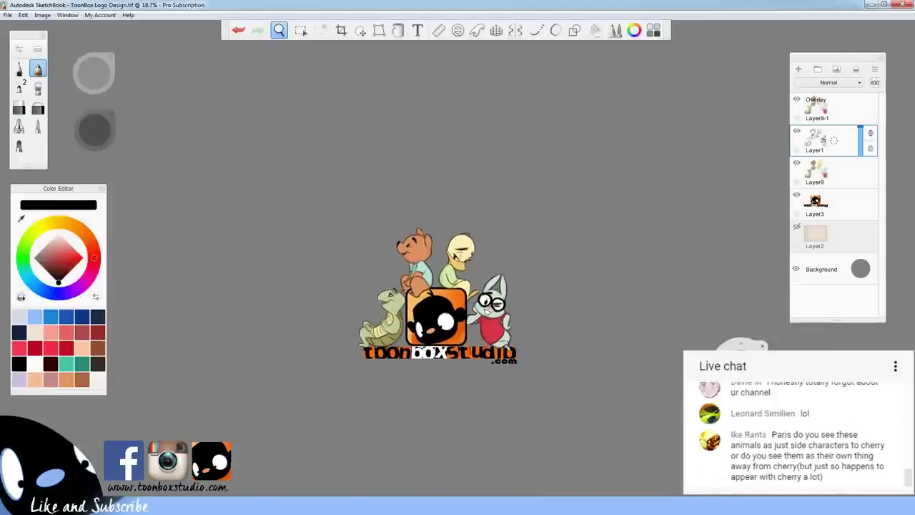
drag(742, 363, 890, 362)
mouse_move(681, 427)
mouse_down()
mouse_move(662, 433)
mouse_move(686, 417)
mouse_up()
drag(686, 418, 726, 439)
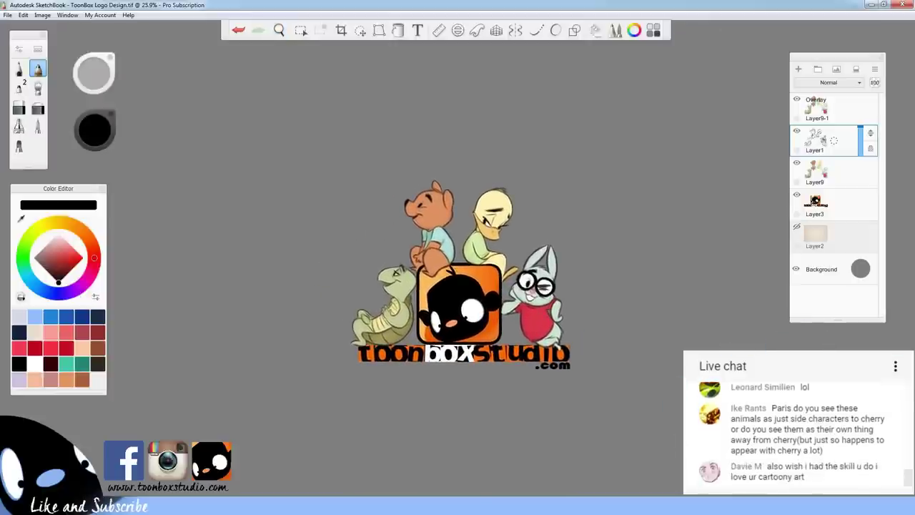
drag(705, 324, 735, 323)
Sample the bear's orange and add a shading layer above Layer9-1 with Multiply blending and 45% opacity
drag(94, 130, 102, 174)
alt+click(392, 252)
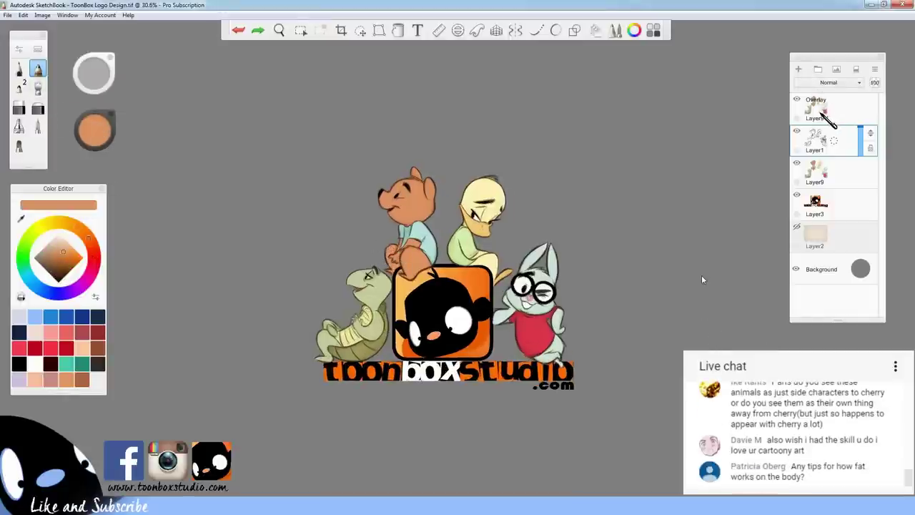
click(820, 110)
click(800, 70)
click(827, 82)
click(815, 106)
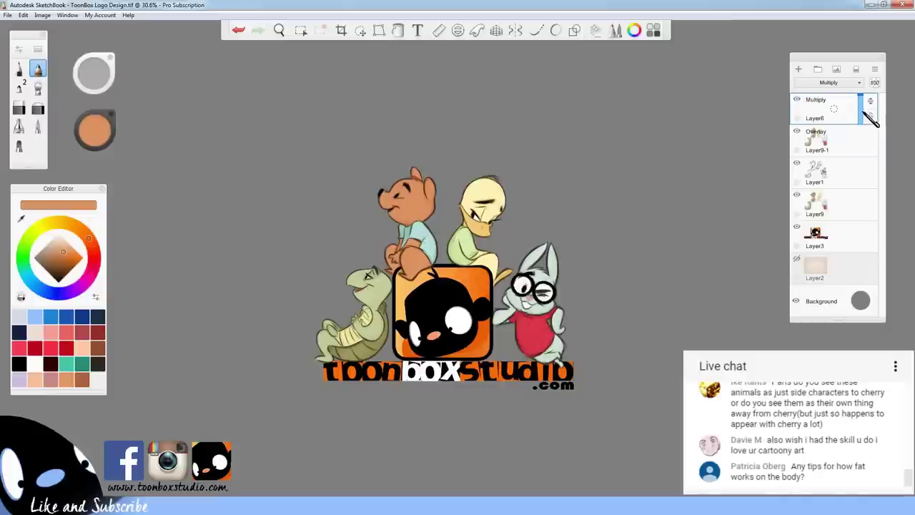
drag(862, 108, 862, 118)
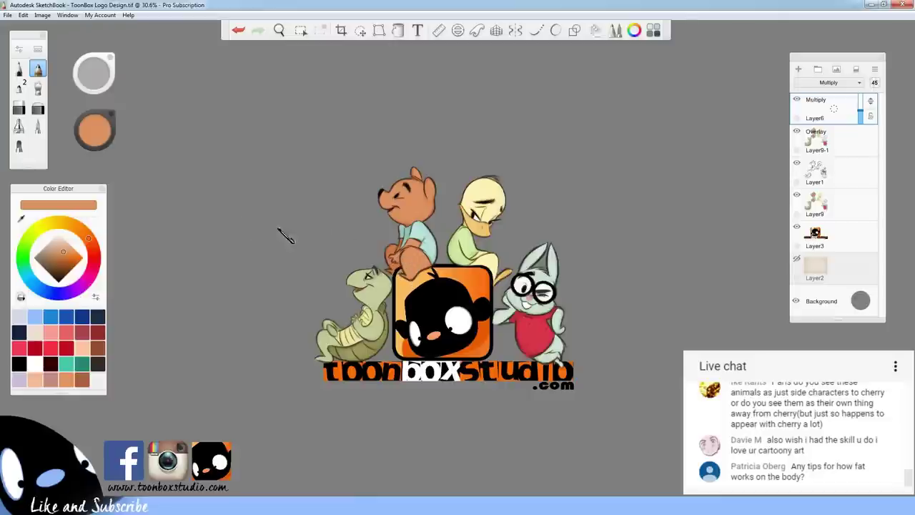
Shade the bear's body in orange and its shirt in teal on the Multiply layer
drag(96, 138, 97, 164)
click(405, 228)
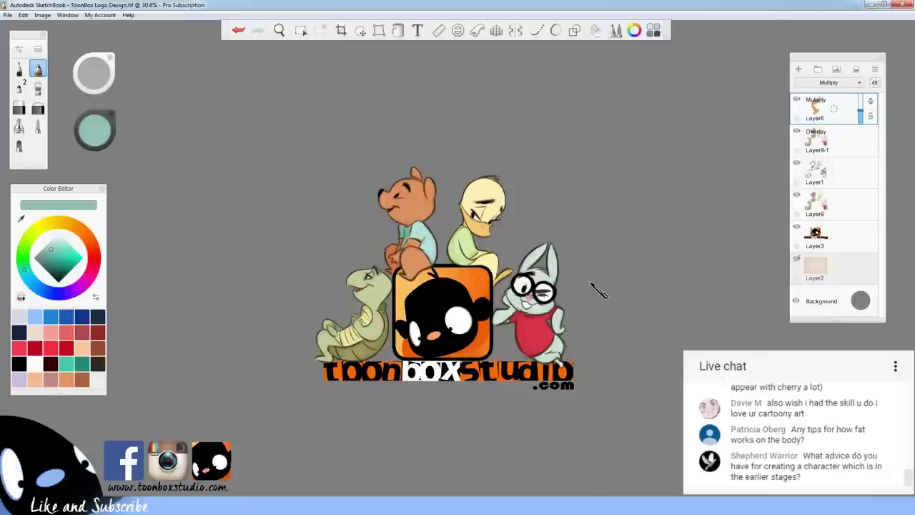
click(96, 137)
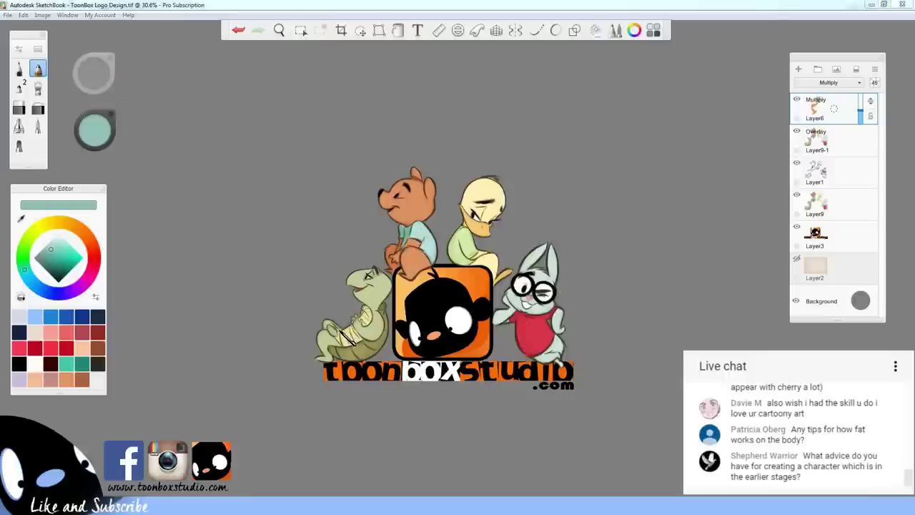
Shade the turtle, the rabbit and its red shirt, and the duck's green shirt on the Multiply layer, using colours sampled from each
alt+click(343, 333)
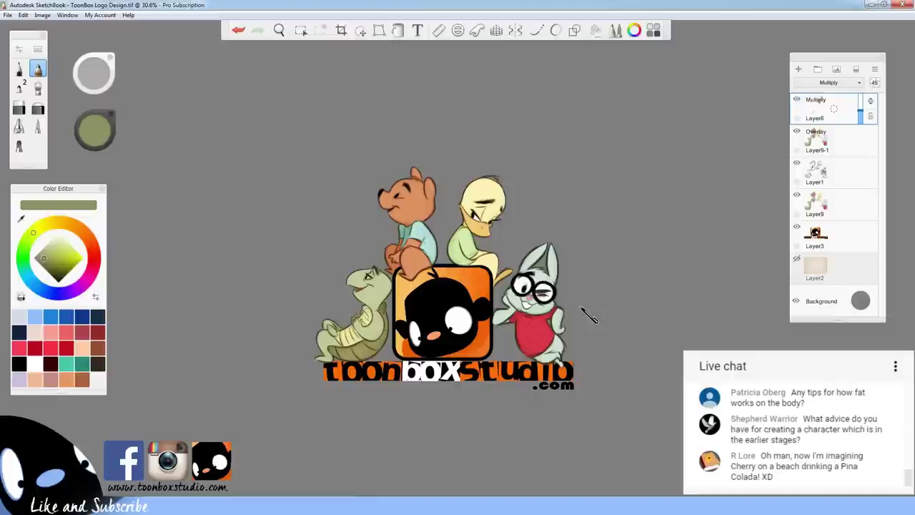
alt+click(507, 323)
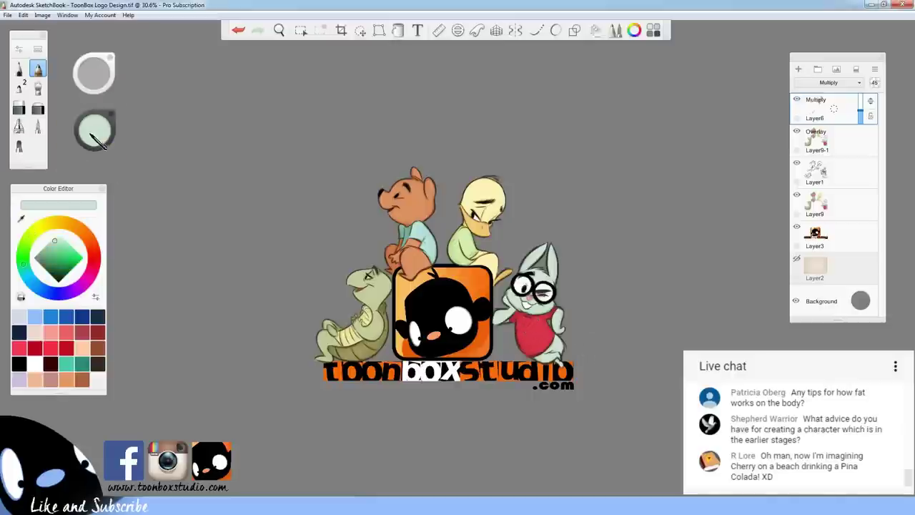
alt+click(549, 340)
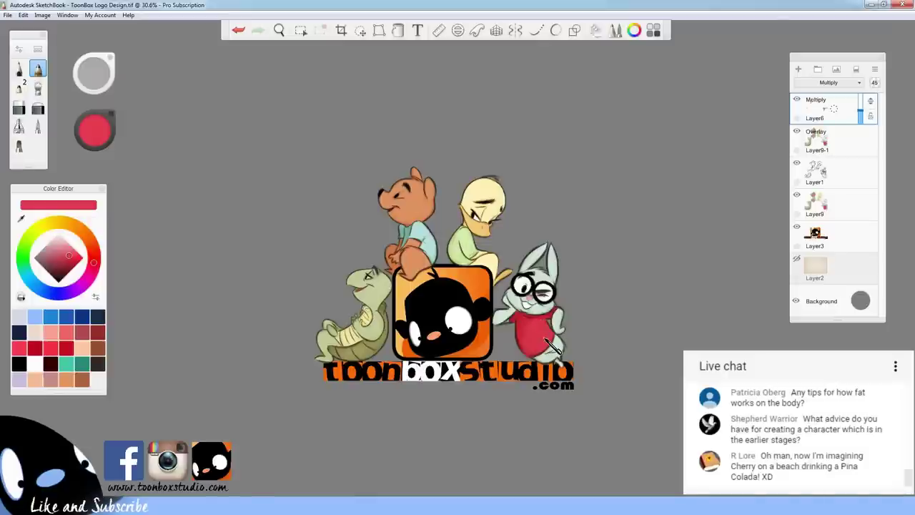
click(98, 144)
click(97, 164)
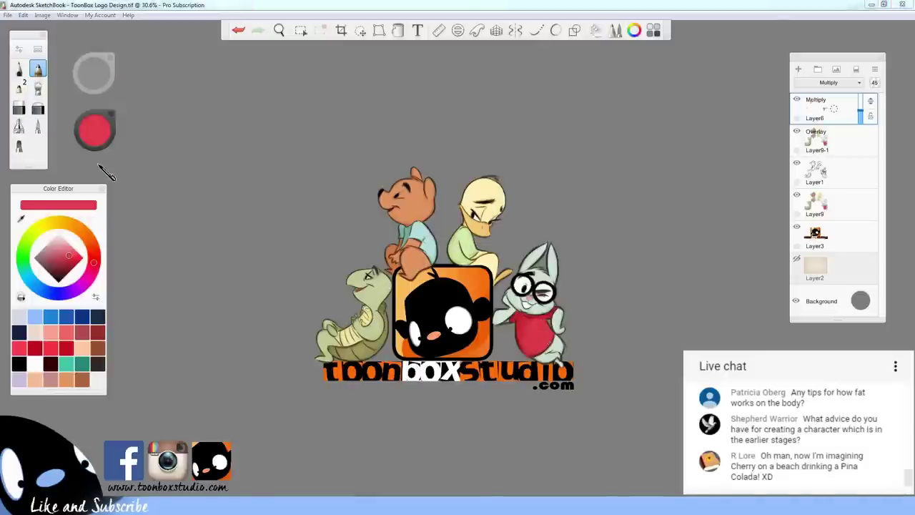
click(458, 253)
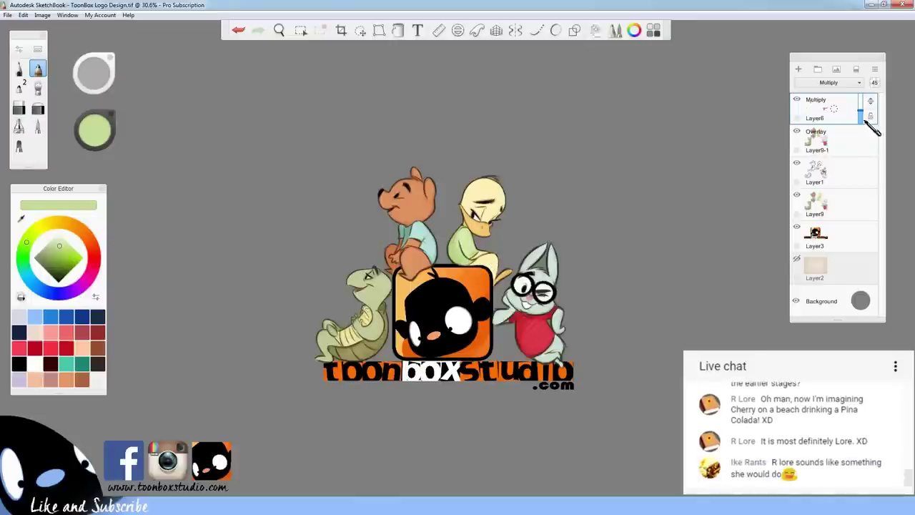
Reduce the Multiply shading layer's saturation with Hue/Saturation and lower the layer's opacity to 30%
click(41, 15)
mouse_move(81, 131)
click(166, 141)
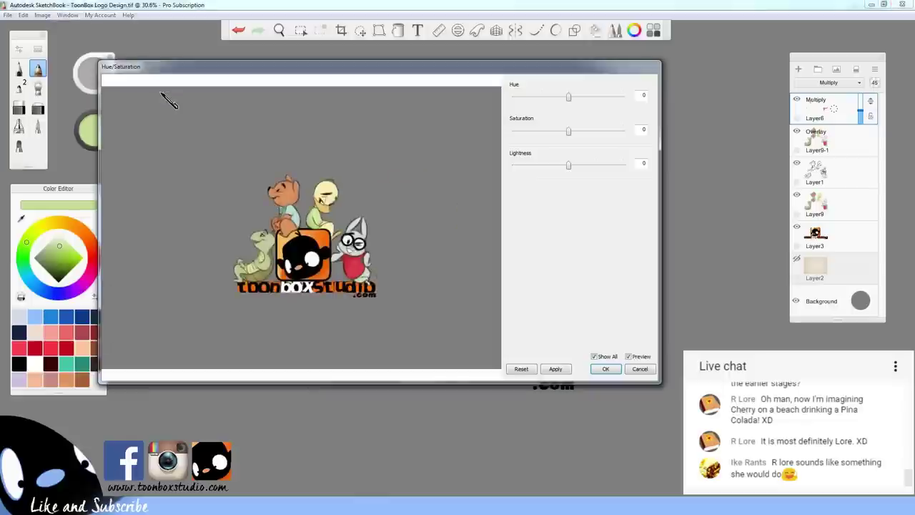
drag(569, 131, 541, 131)
click(568, 369)
click(605, 369)
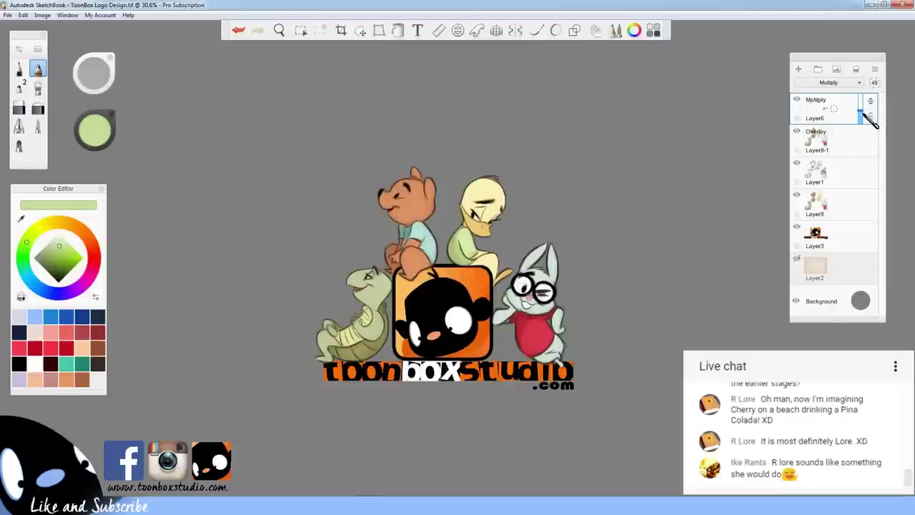
drag(861, 110, 862, 115)
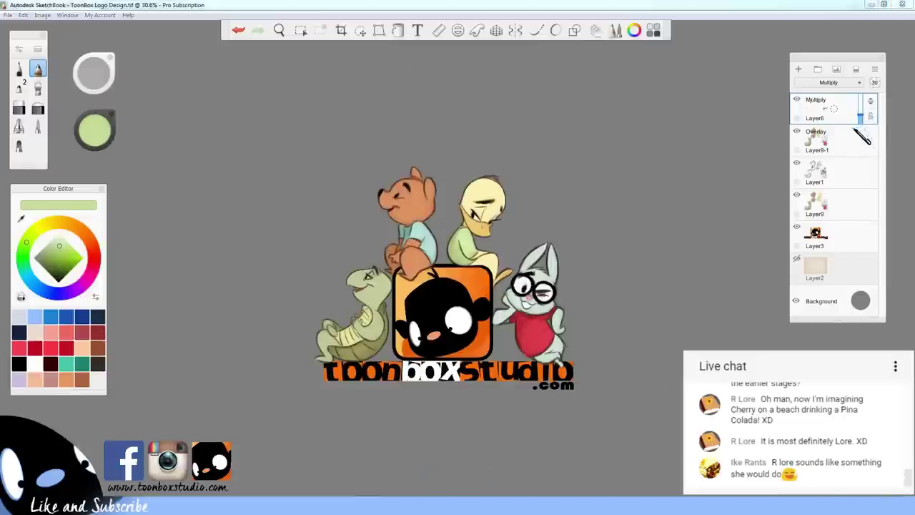
Merge the Multiply shading layer down into Layer9-1, select Layer9 and save the drawing
key(ctrl+e)
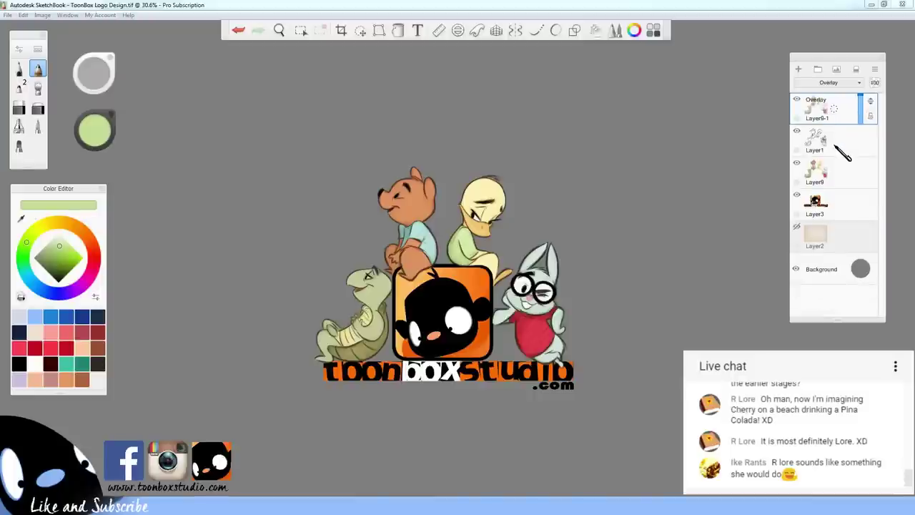
click(844, 172)
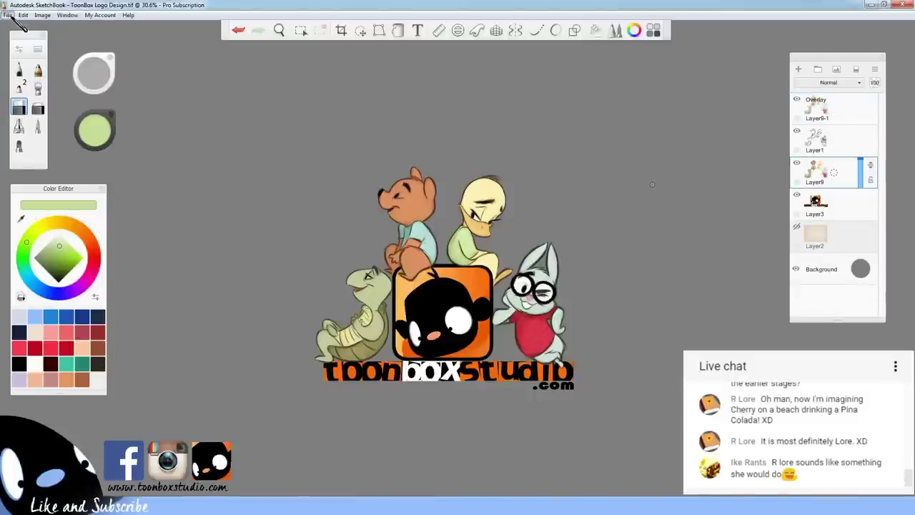
click(8, 15)
click(36, 77)
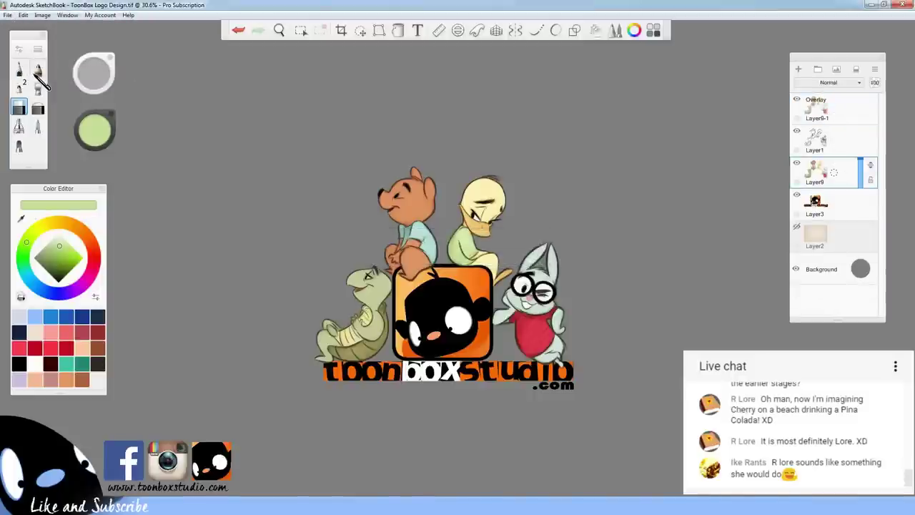
Hide the layer editor, toolbar, pucks, brush palette and colour editor, and show the finished logo full screen
click(882, 61)
click(667, 24)
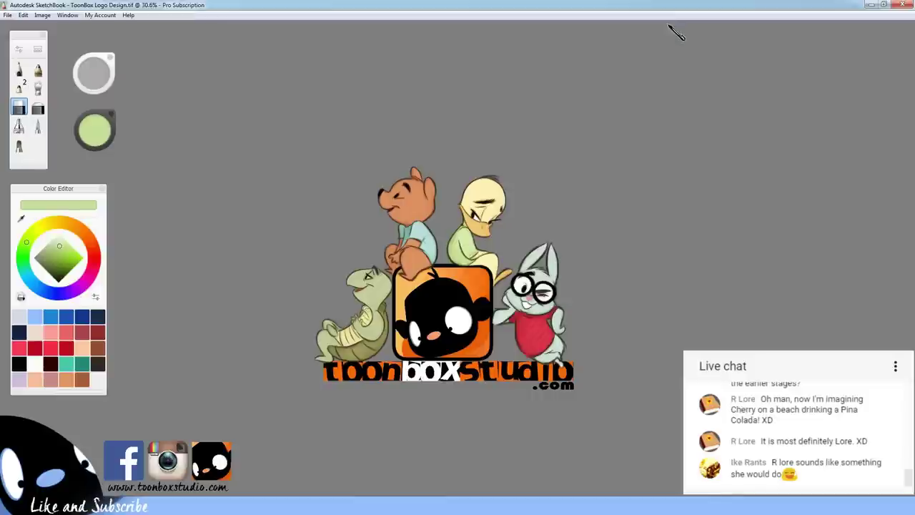
click(111, 56)
click(110, 113)
click(44, 34)
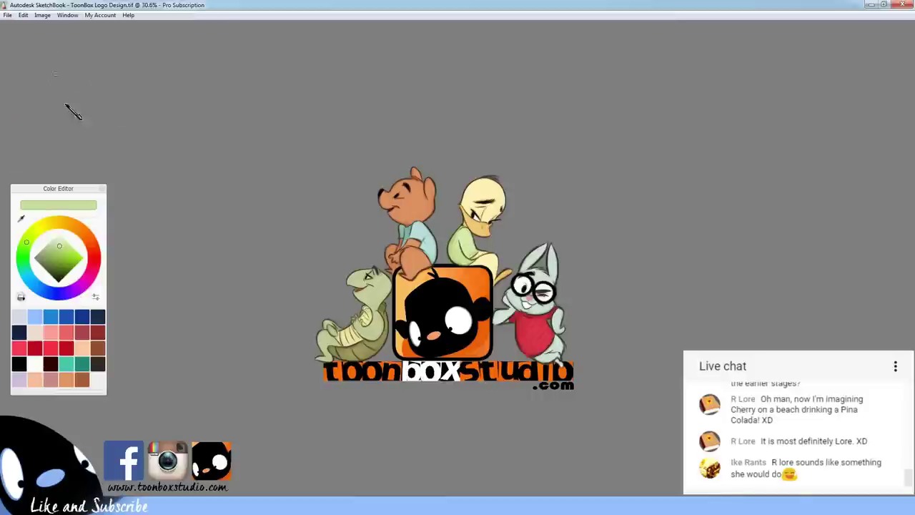
click(101, 189)
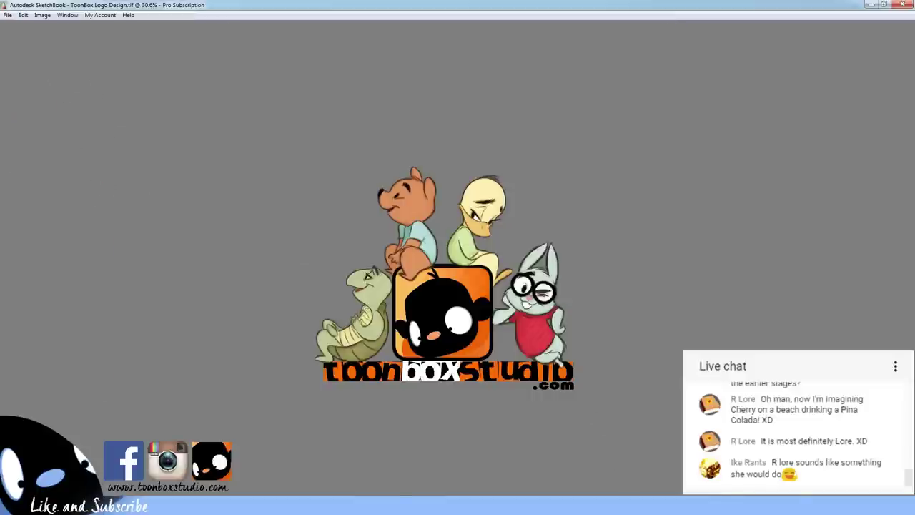
key(f)
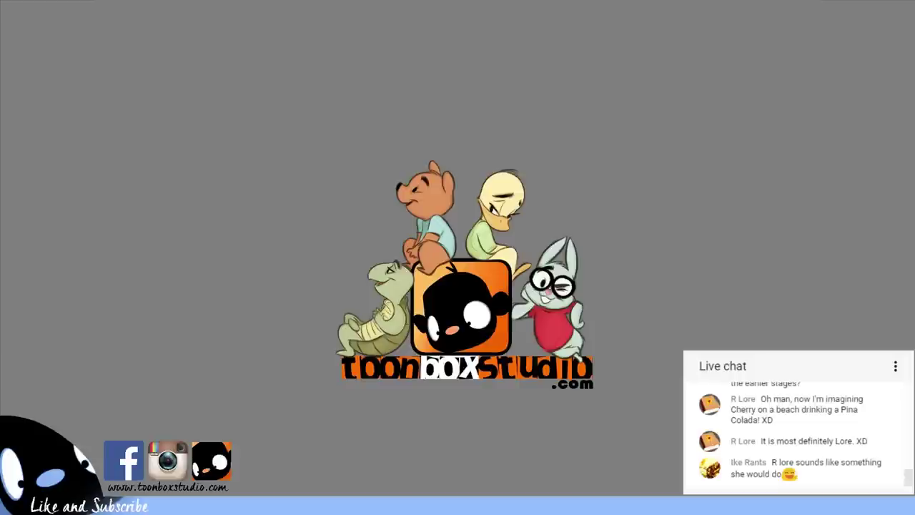